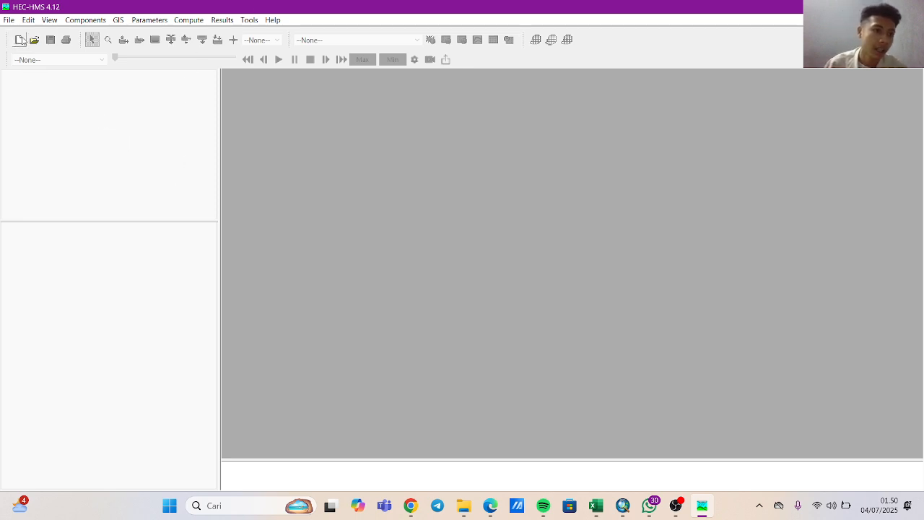
Start a new project and name it Sitakurak_Bendung.
left_click(21, 40)
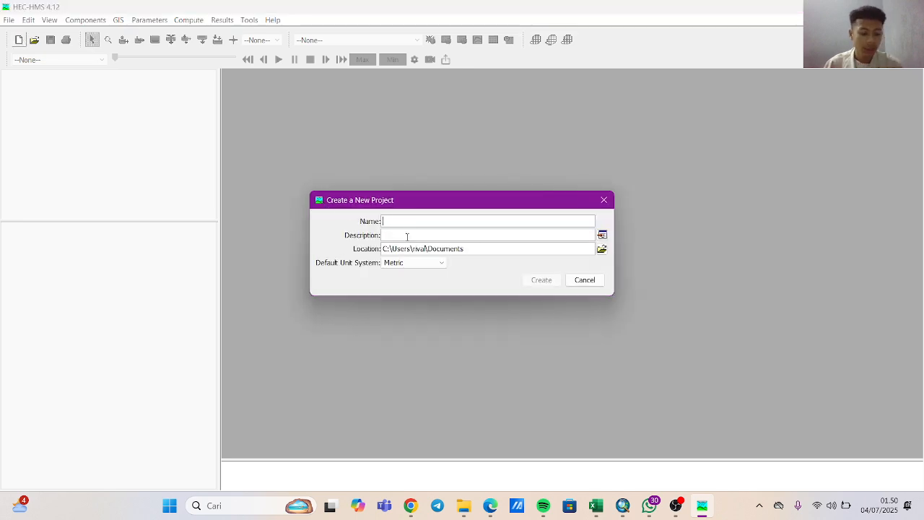
type("S")
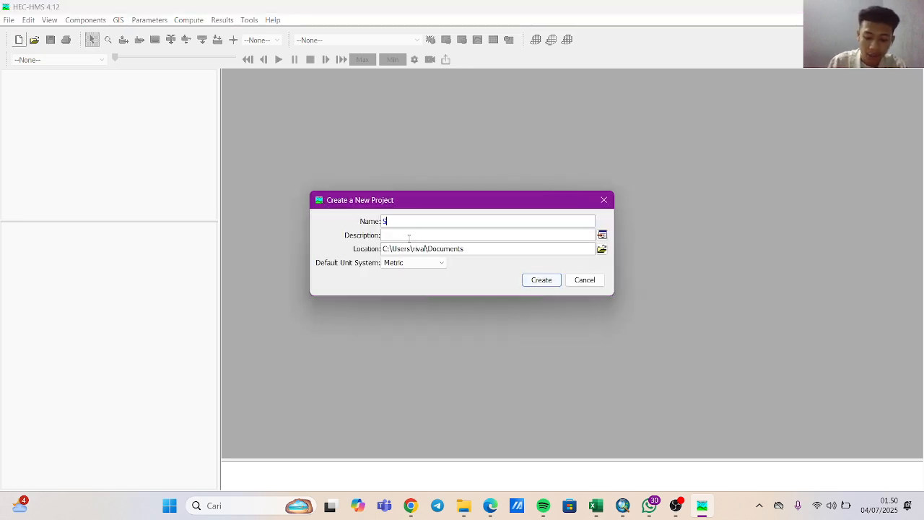
type("u")
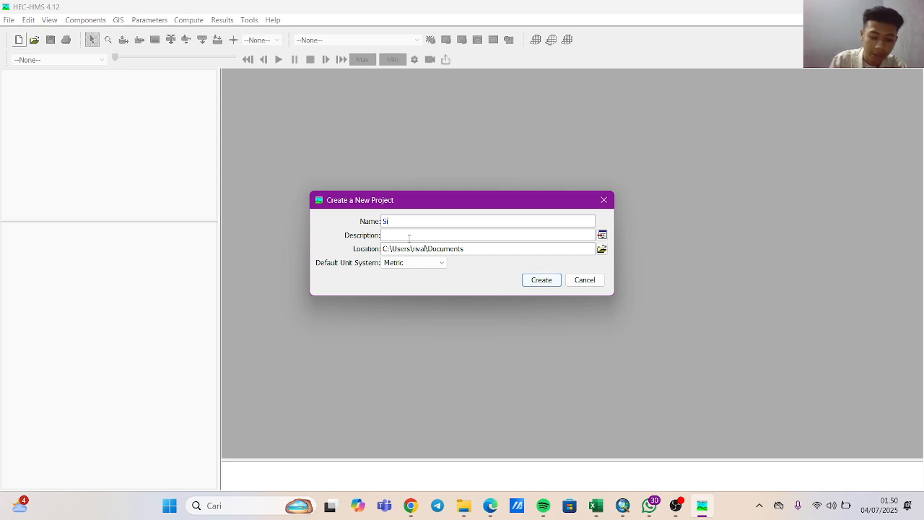
type("takurak_Be")
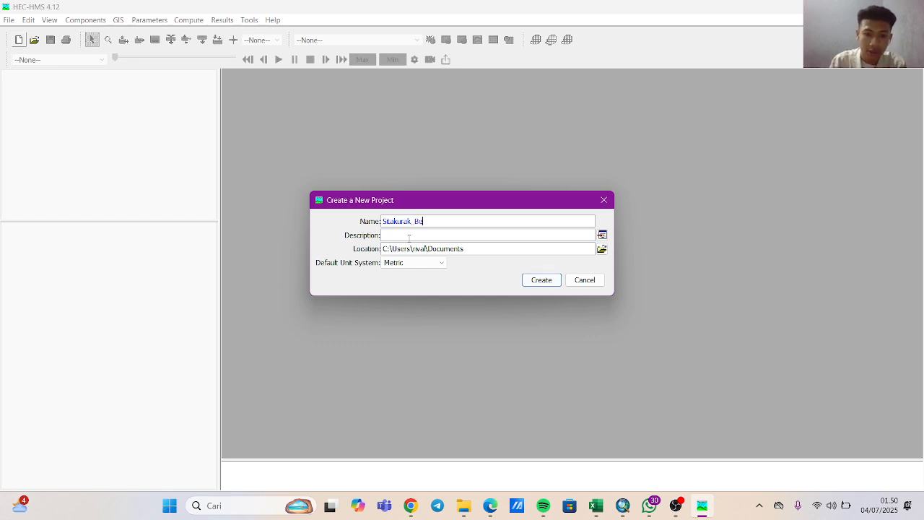
type("ndung")
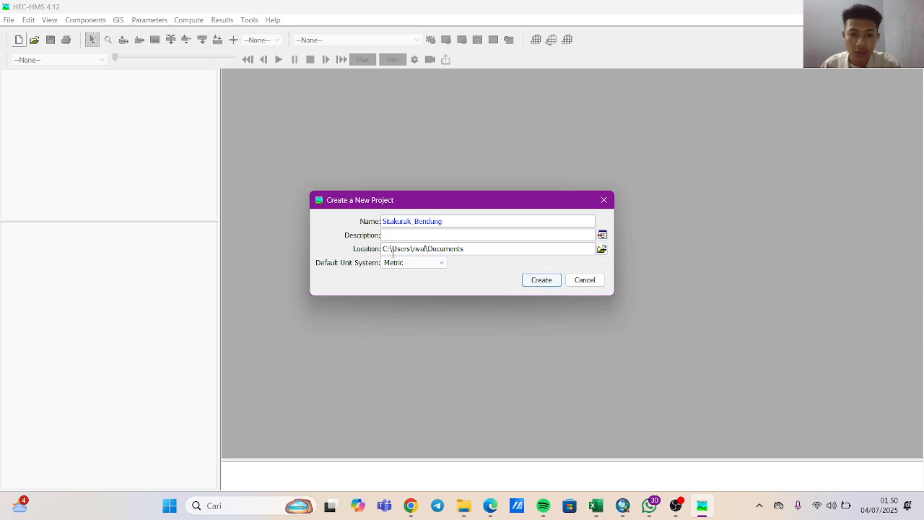
Browse to the ArcGIS folder inside Documents for the new project's location.
left_click(601, 248)
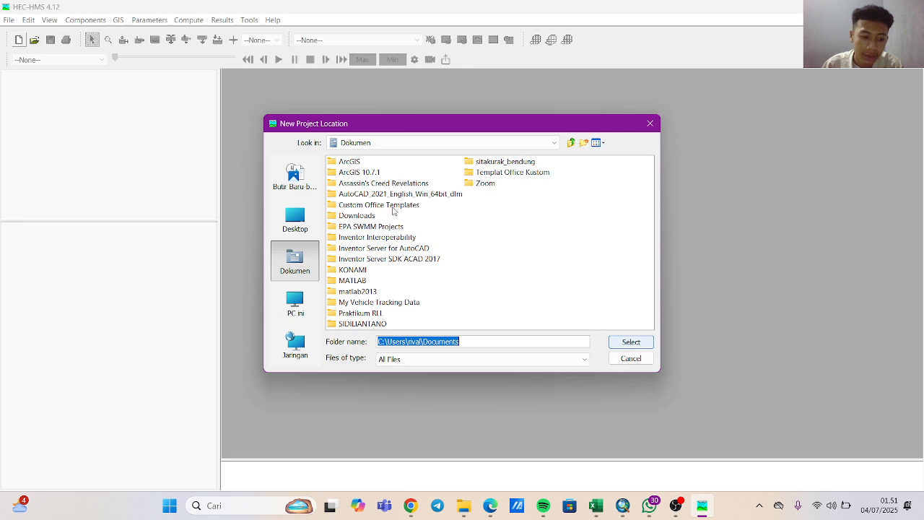
left_click(357, 165)
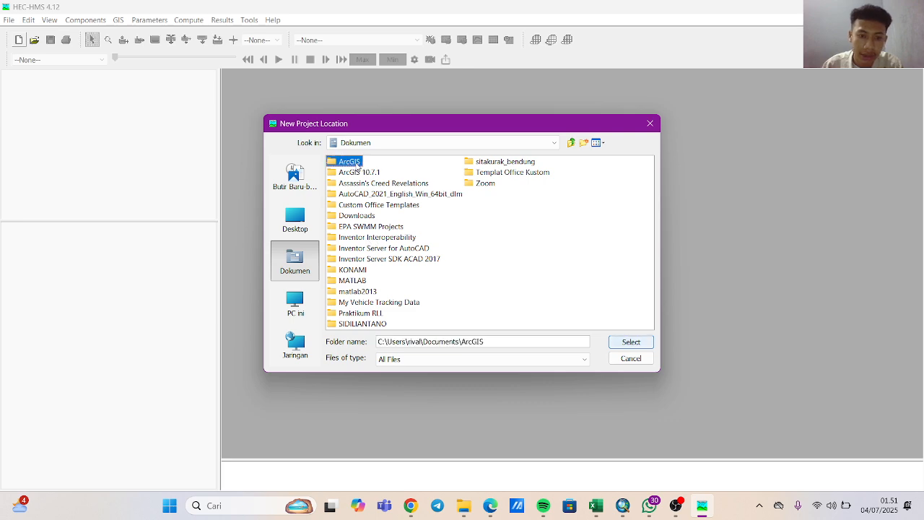
left_click(355, 164)
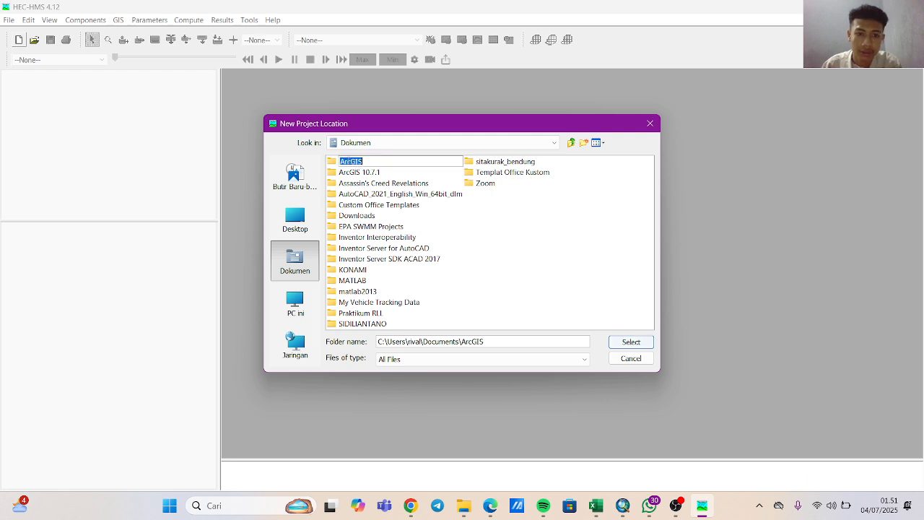
left_click(330, 166)
double_click(331, 165)
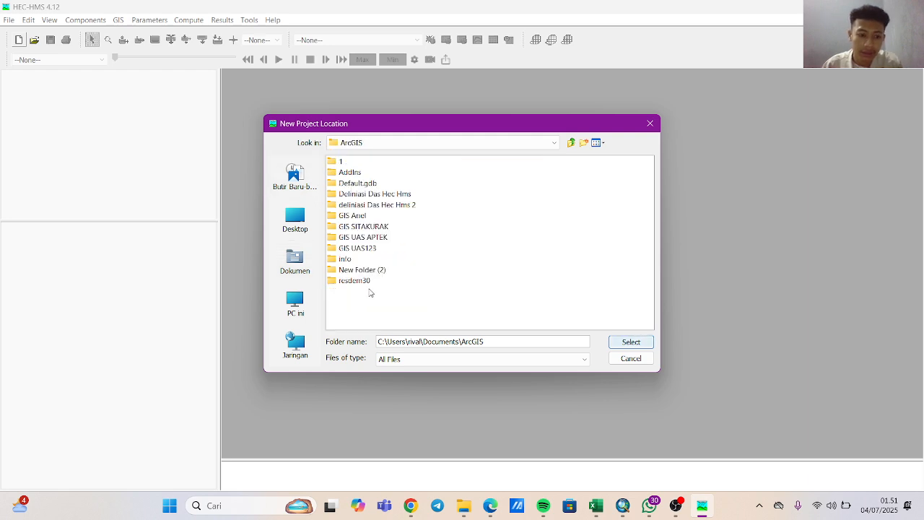
Add a folder named "Deliniasii Das HEc Hms 3" inside ArcGIS and create the metric project in it.
right_click(369, 292)
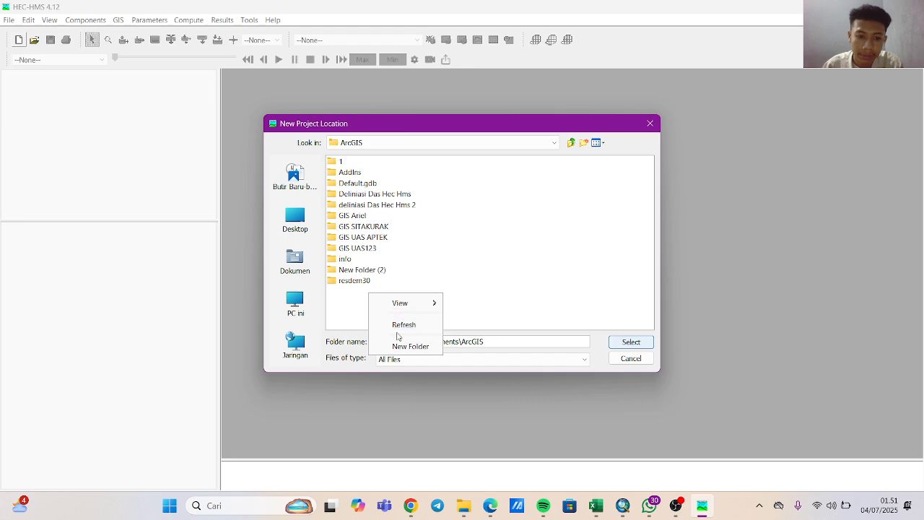
left_click(405, 346)
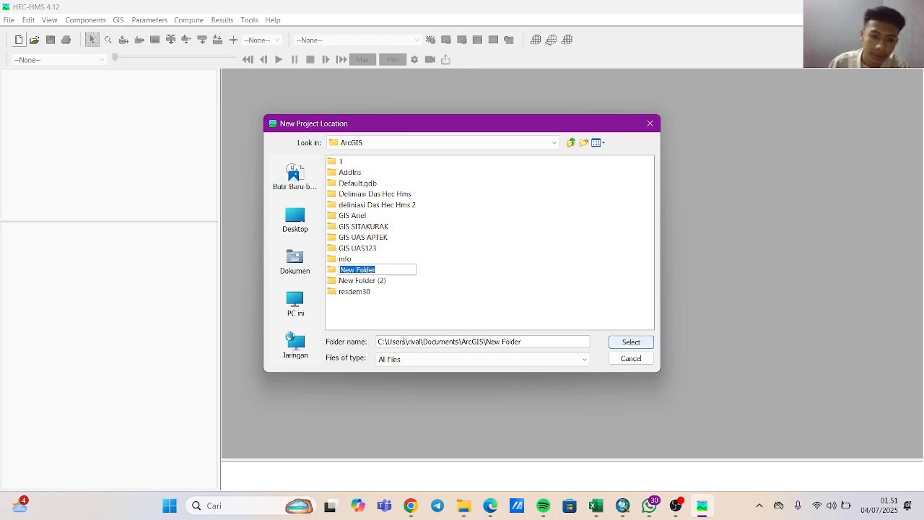
type("Da")
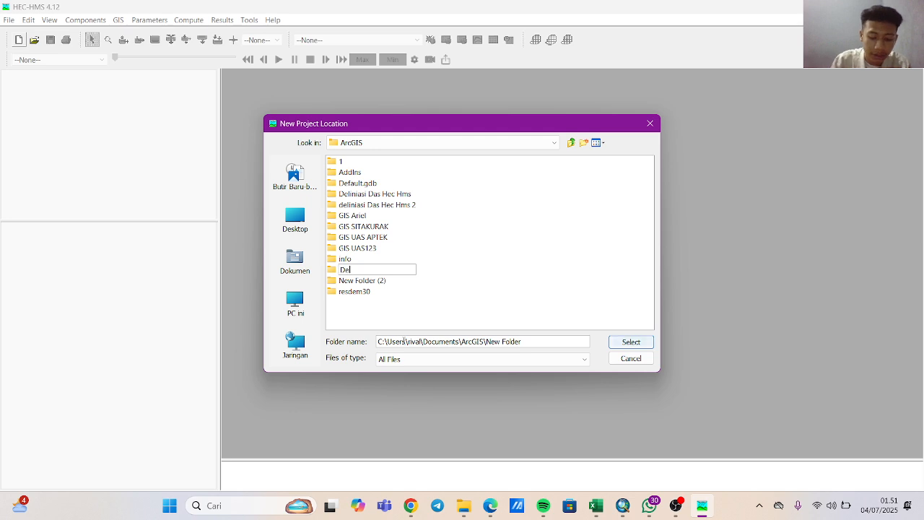
type("liniasi")
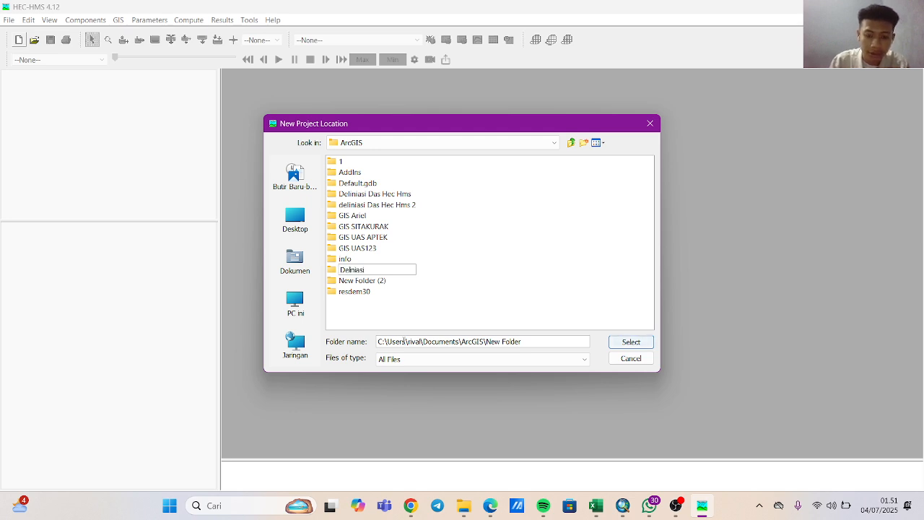
type(" Das")
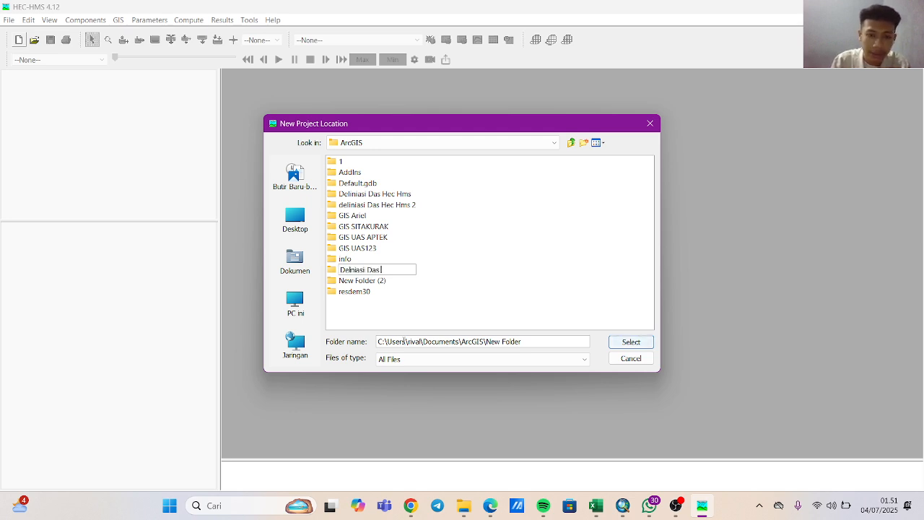
type(" HEc Hms")
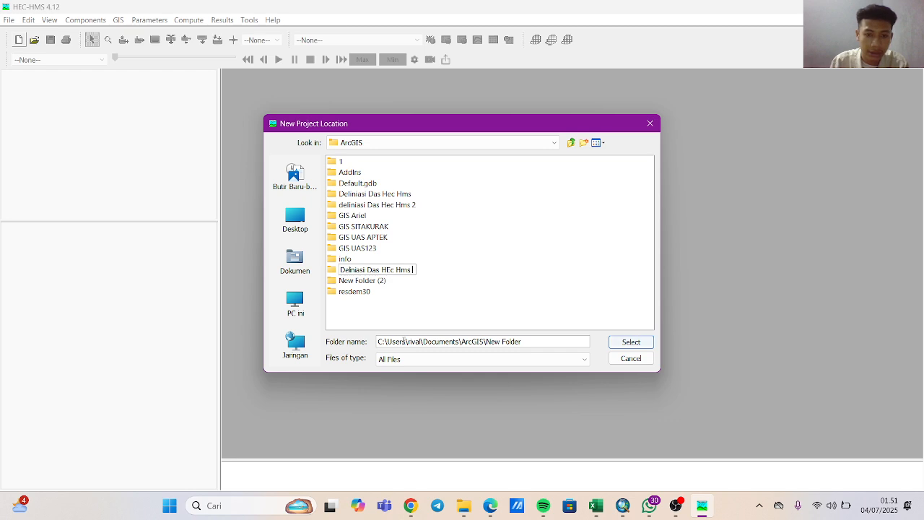
type(" 3")
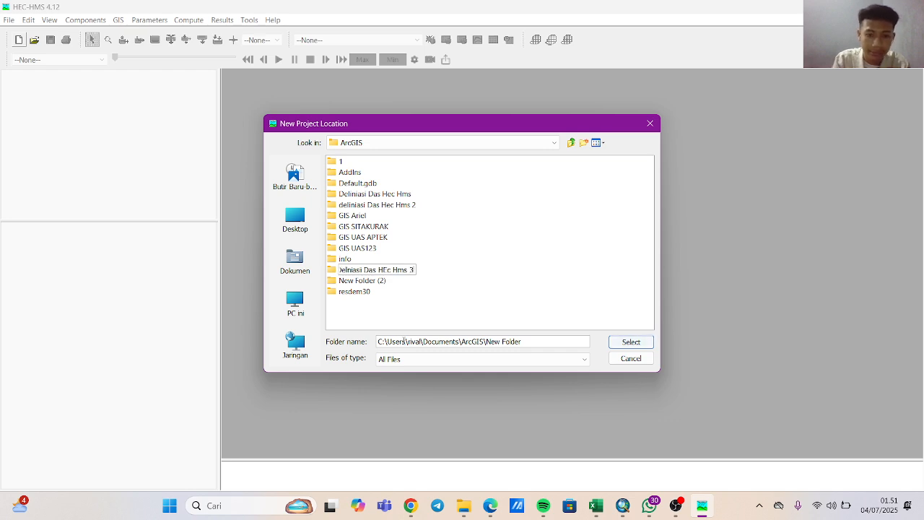
left_click(617, 344)
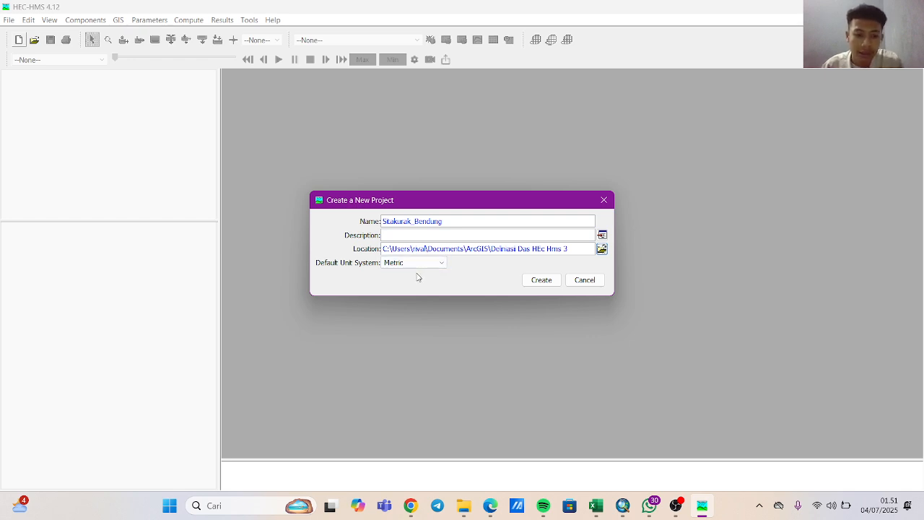
left_click(541, 280)
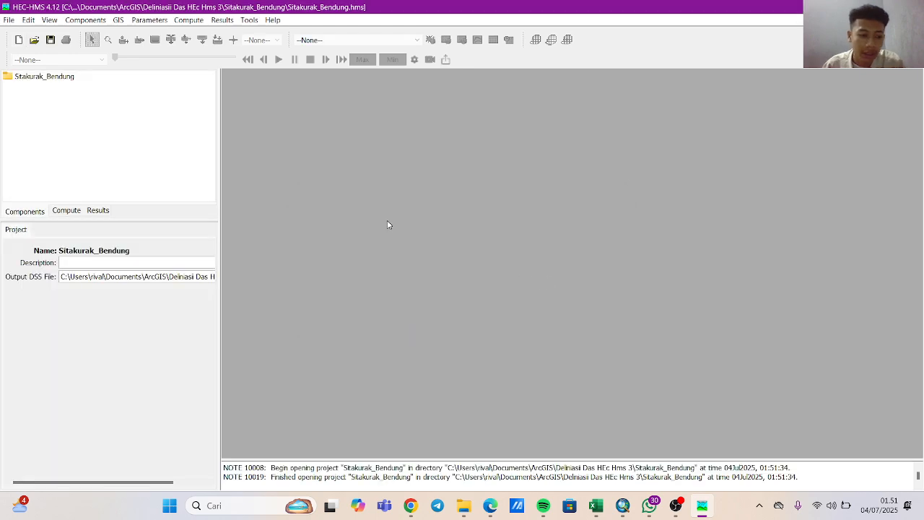
Create a new basin model named Sitakurak.Bendung and close the Basin Model Manager.
left_click(82, 21)
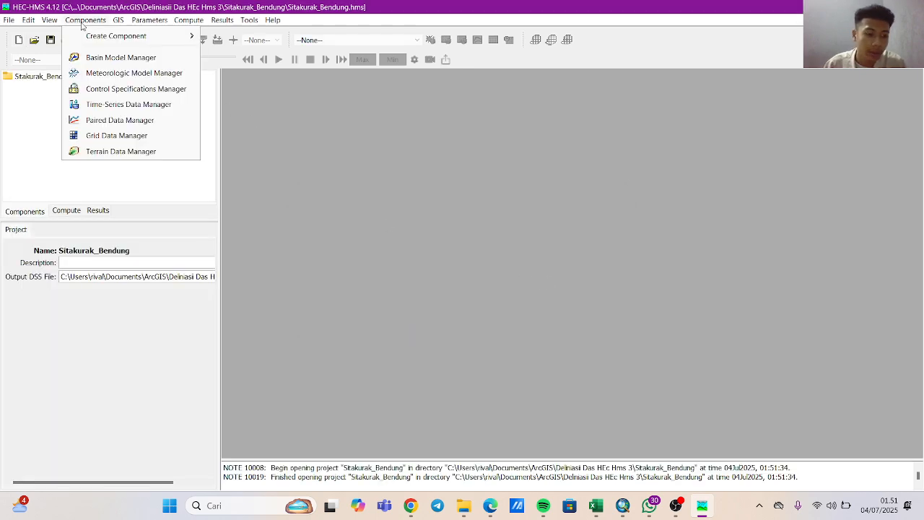
left_click(100, 56)
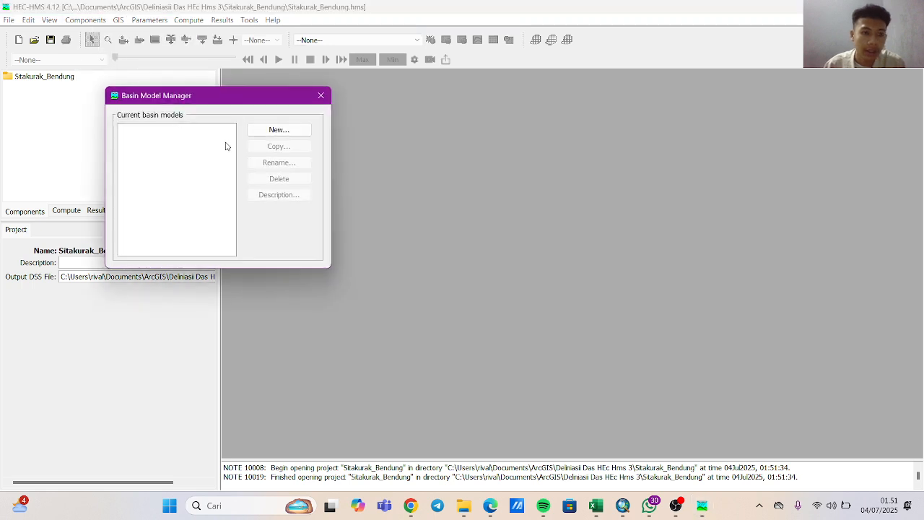
left_click(261, 131)
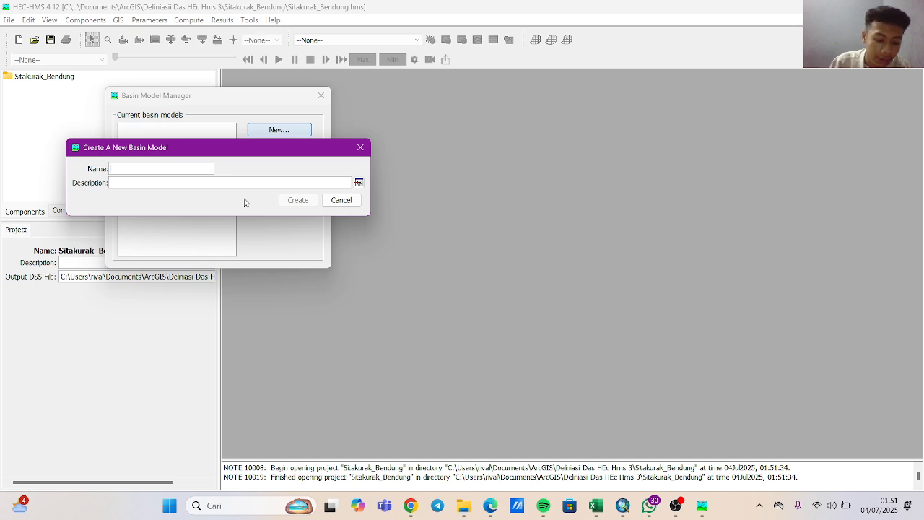
type("S")
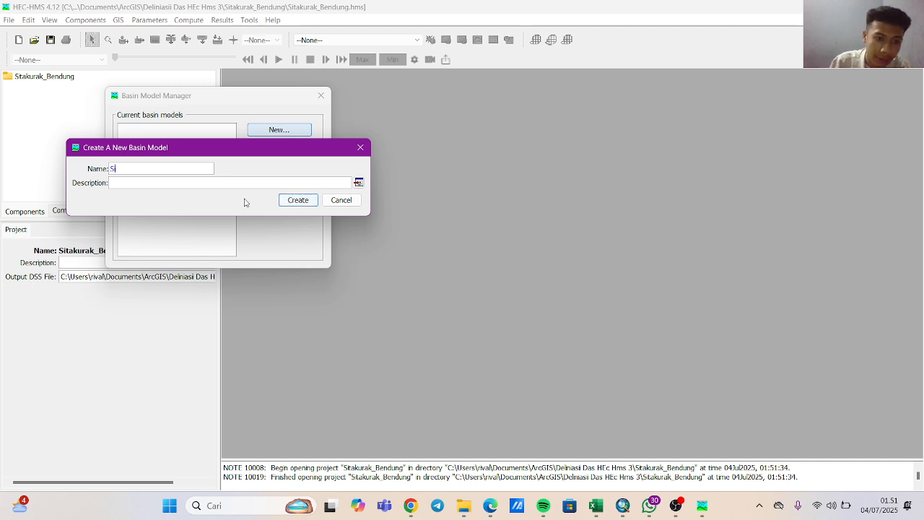
type("itakurak_")
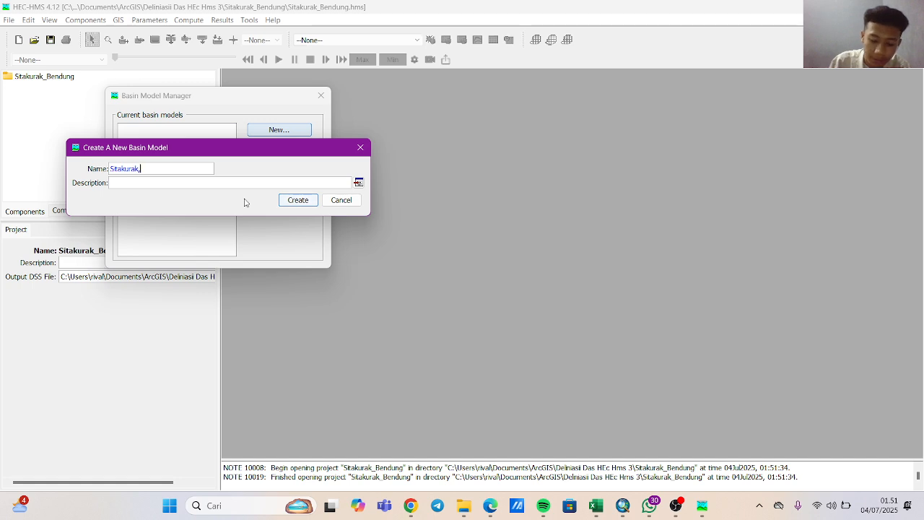
type("Benu")
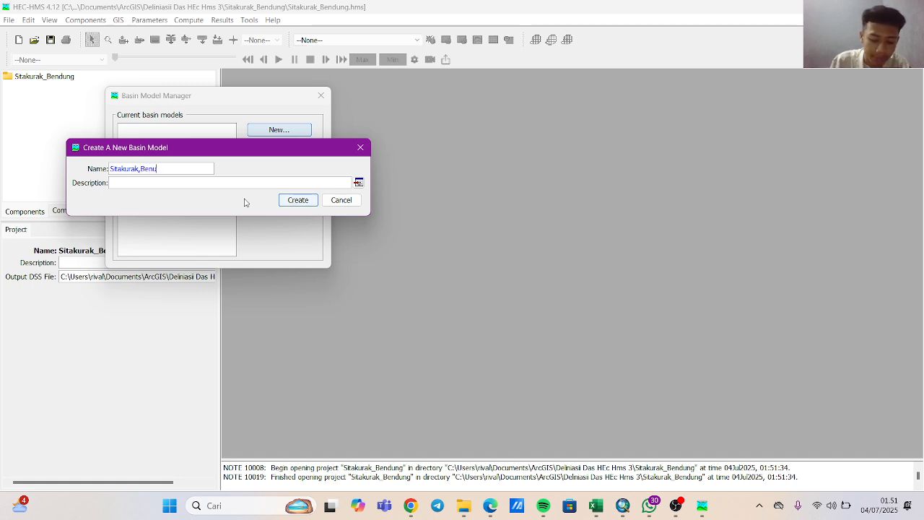
type("du")
key("BackSpace")
key("BackSpace")
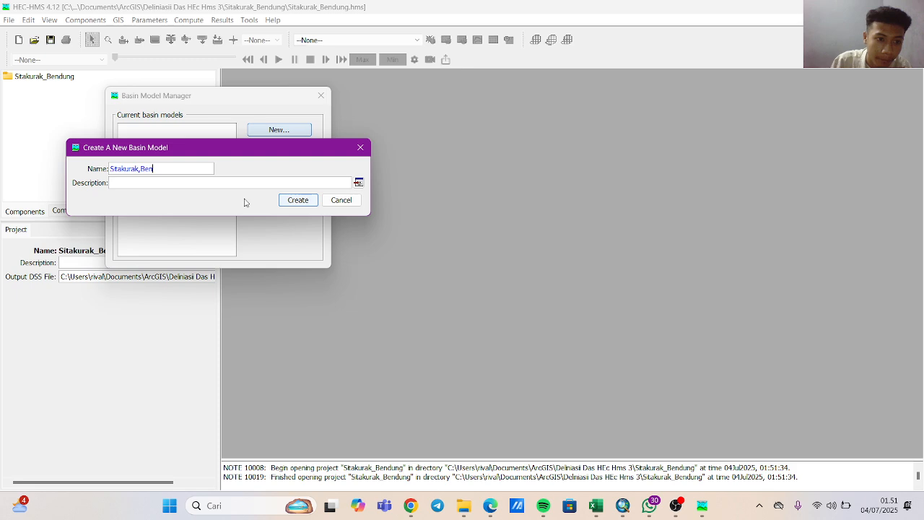
key("BackSpace")
key("BackSpace")
key("BackSpace")
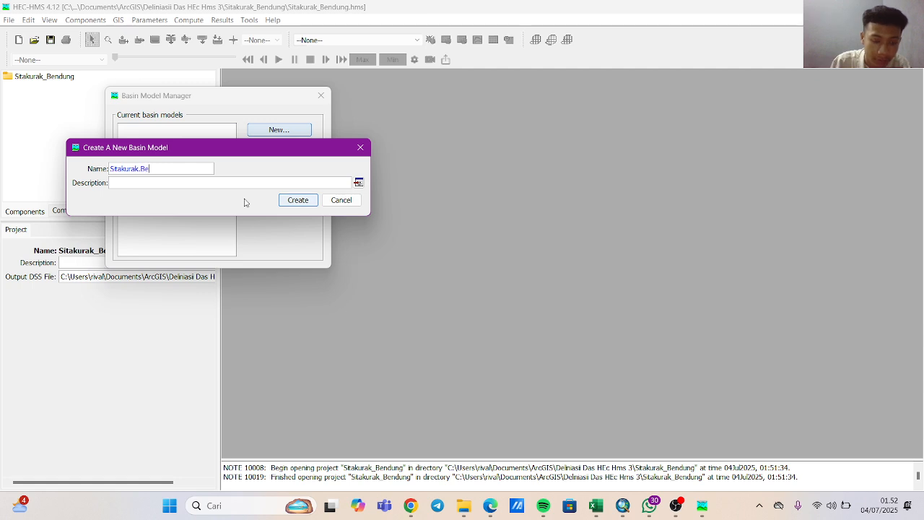
type("Bendung")
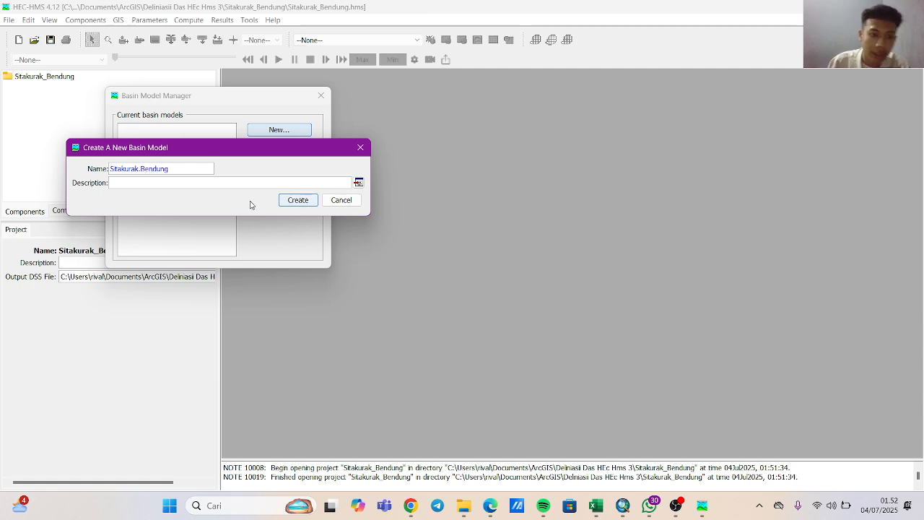
left_click(298, 199)
left_click(316, 98)
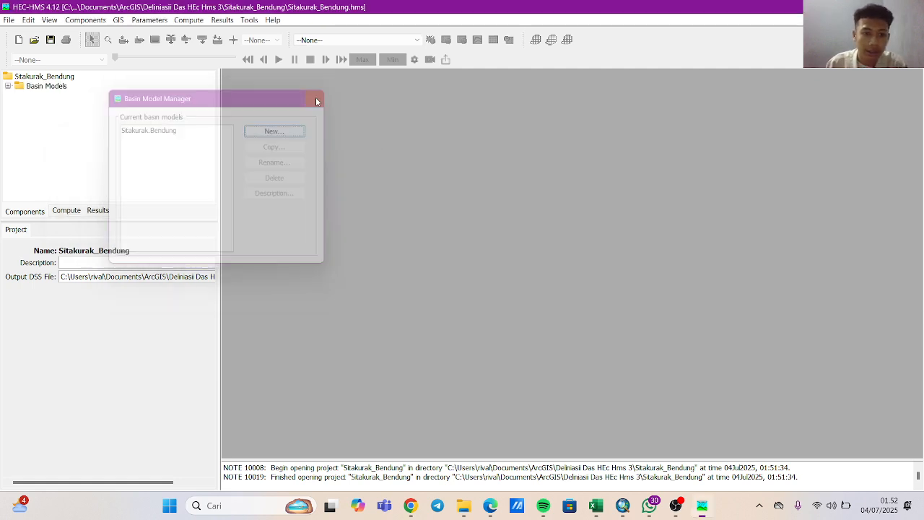
Expand the project's basin models and open the Sitakurak.Bendung basin model.
left_click(43, 86)
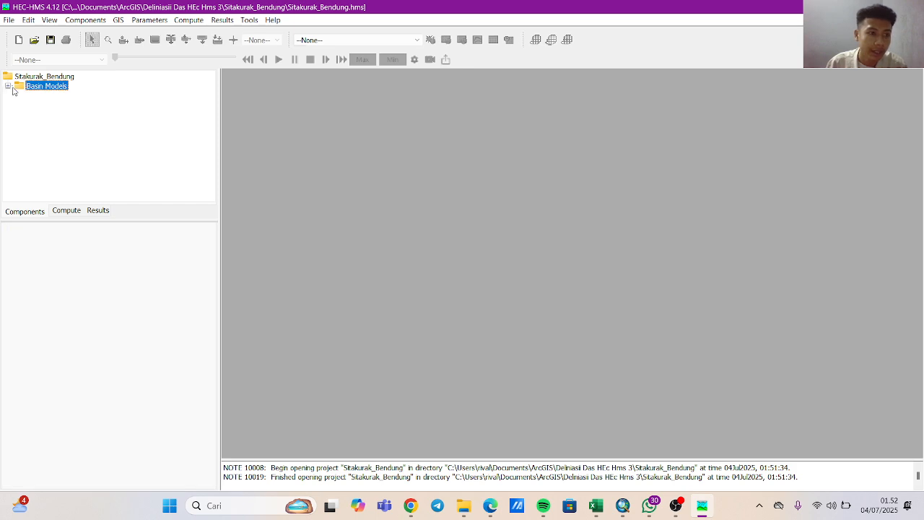
left_click(8, 86)
left_click(32, 96)
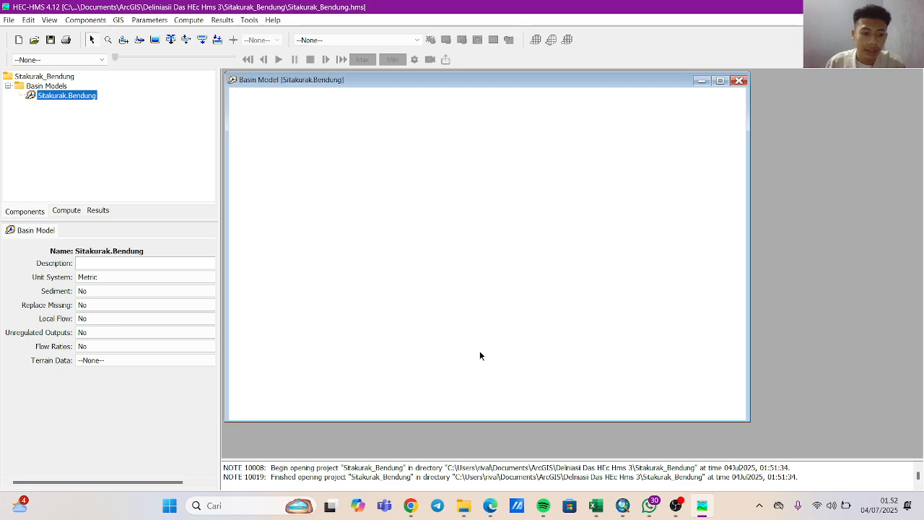
Switch to the ArcMap map with the DAs_Bendung watershed and open the Layers data frame's coordinate system properties.
mouse_move(619, 510)
mouse_move(650, 454)
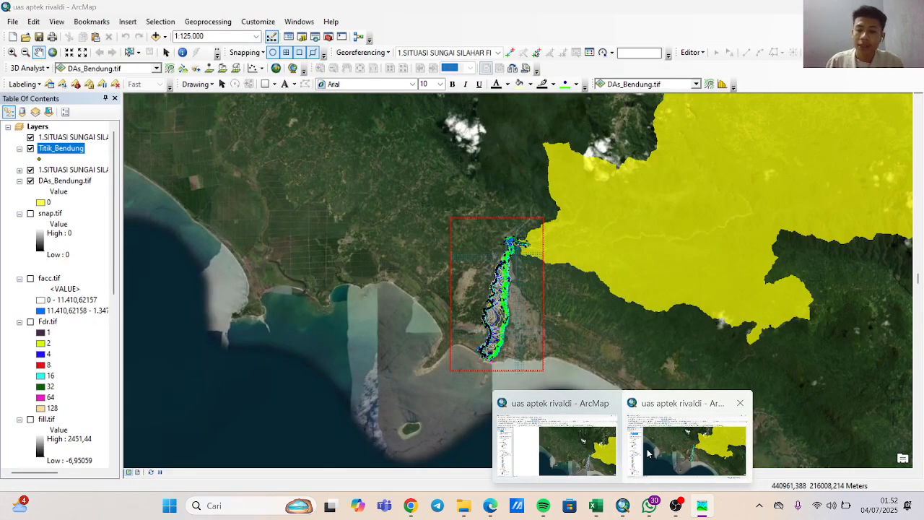
mouse_move(610, 442)
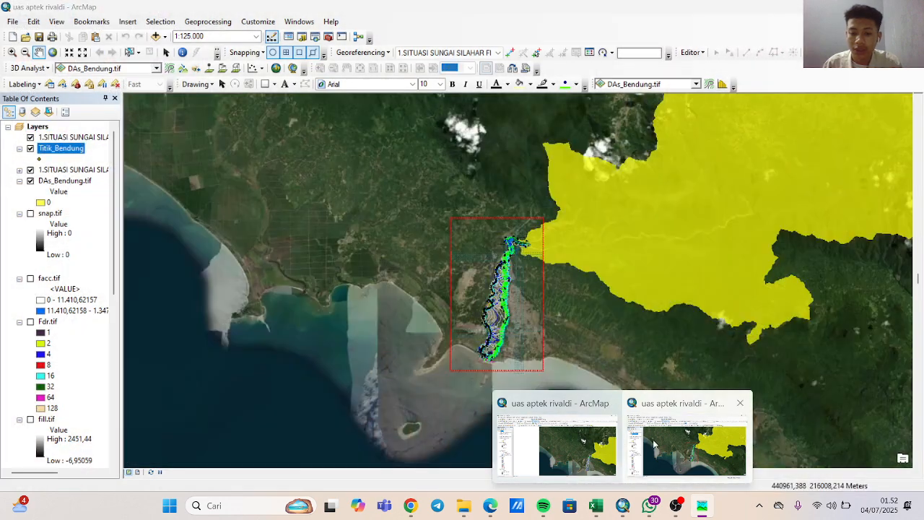
left_click(653, 444)
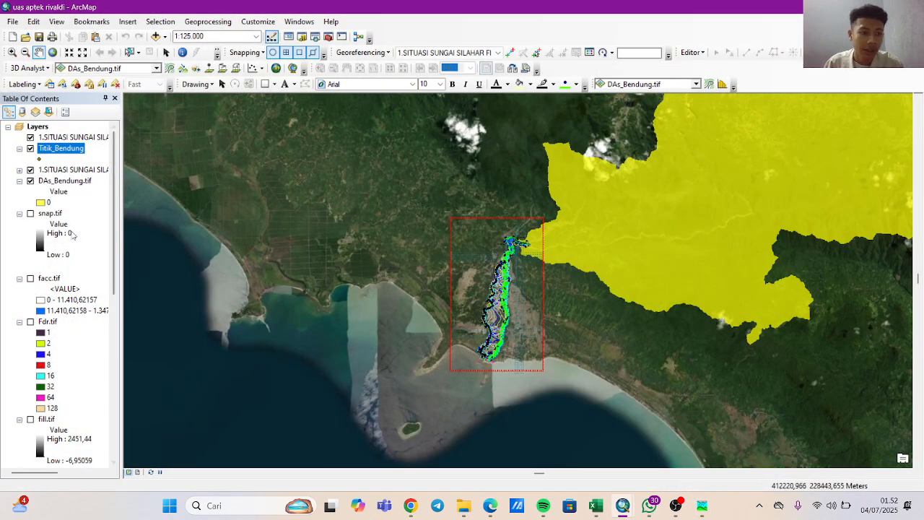
left_click(33, 128)
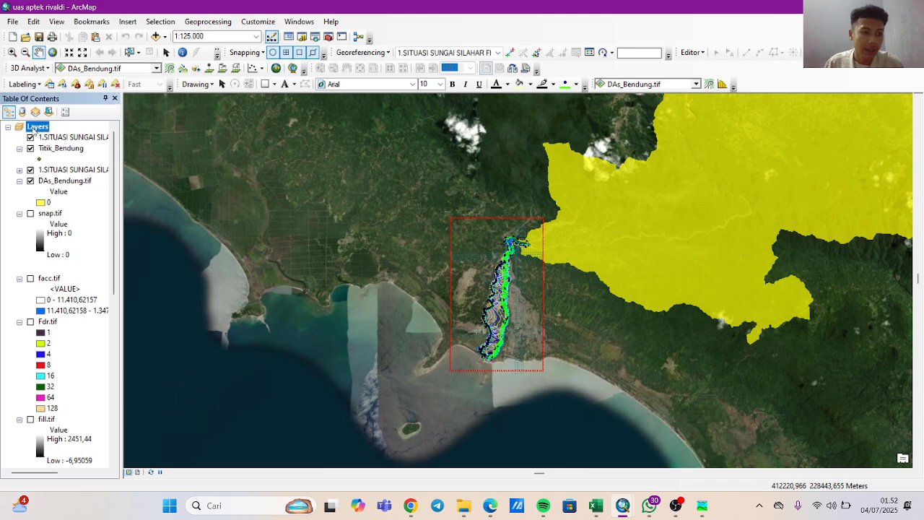
right_click(34, 128)
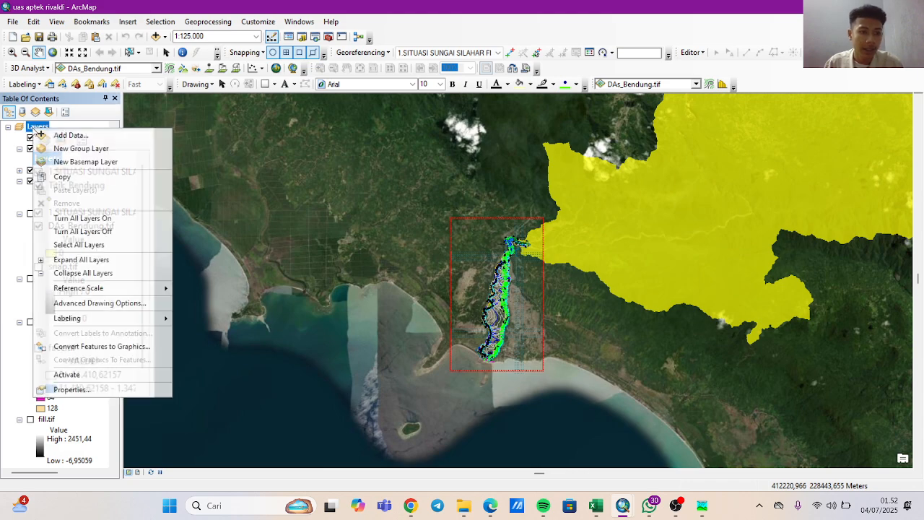
left_click(121, 390)
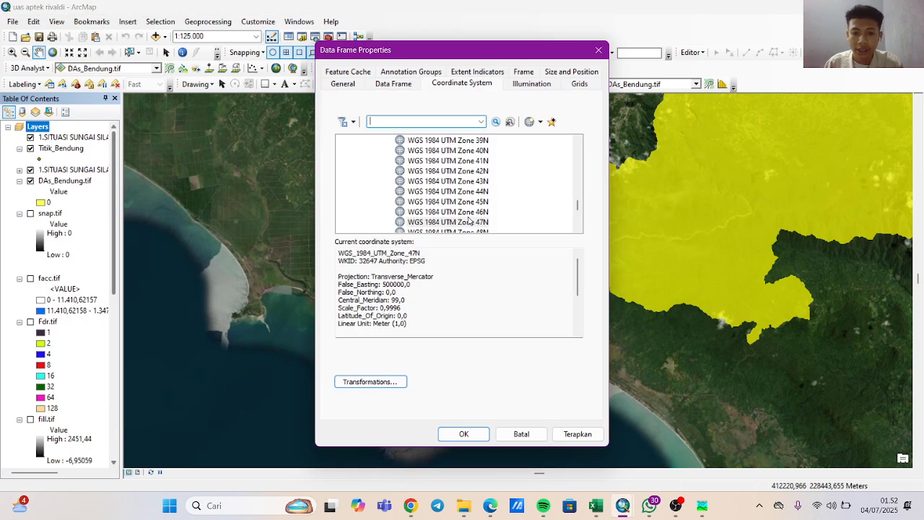
Open the save dialog for the WGS 1984 UTM Zone 47N coordinate system to check for its .prj file in GIS UAS123, and cancel.
left_click(469, 221)
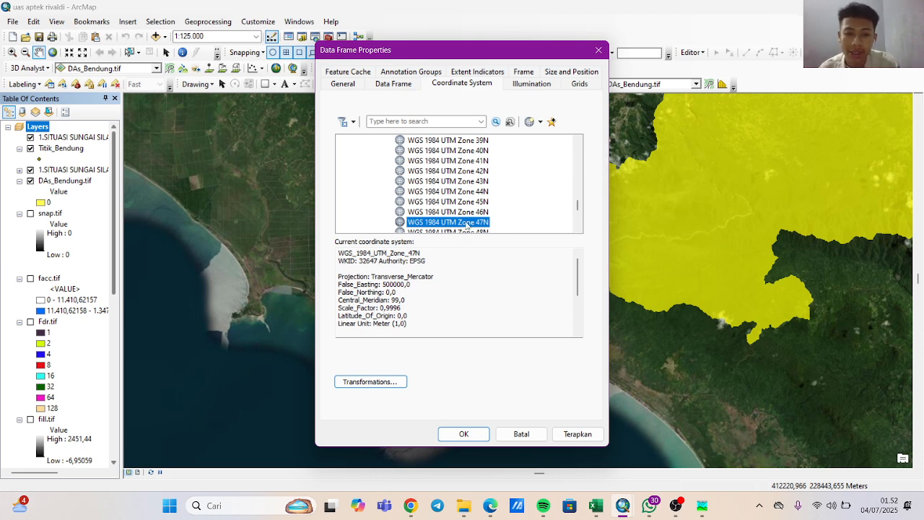
right_click(467, 224)
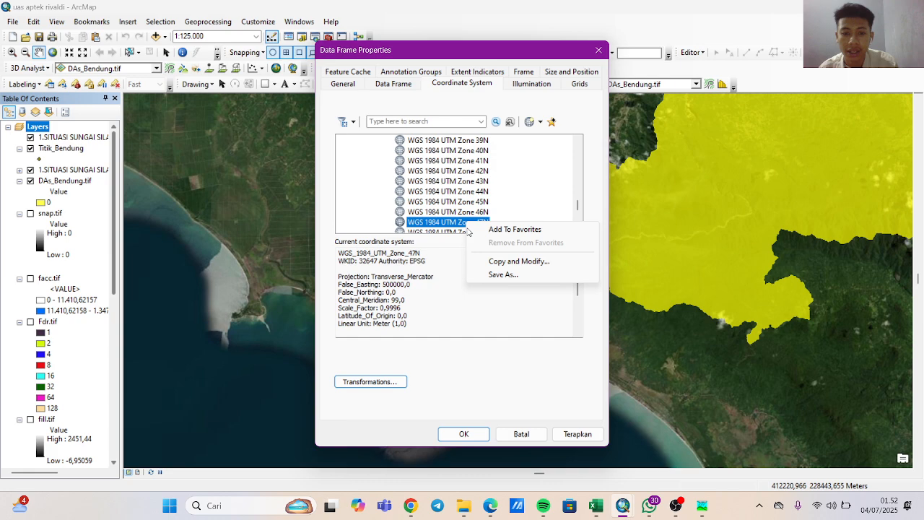
left_click(492, 275)
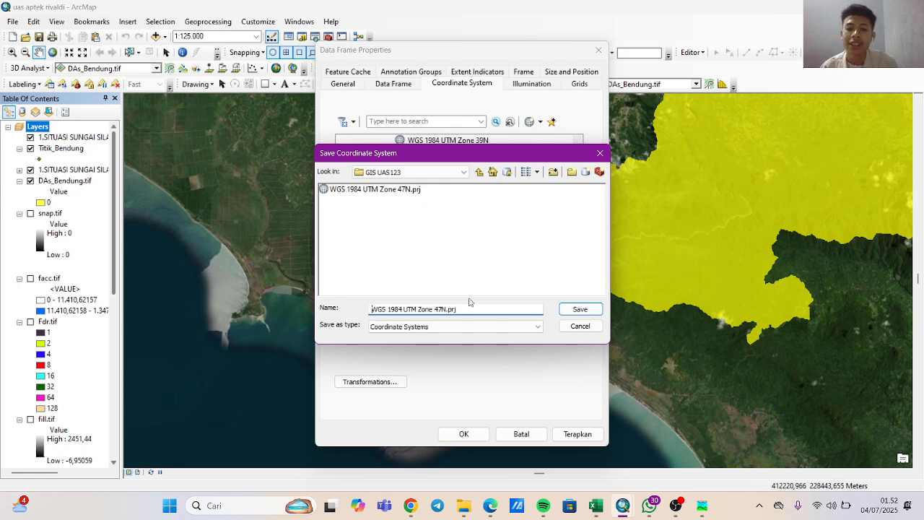
left_click(579, 329)
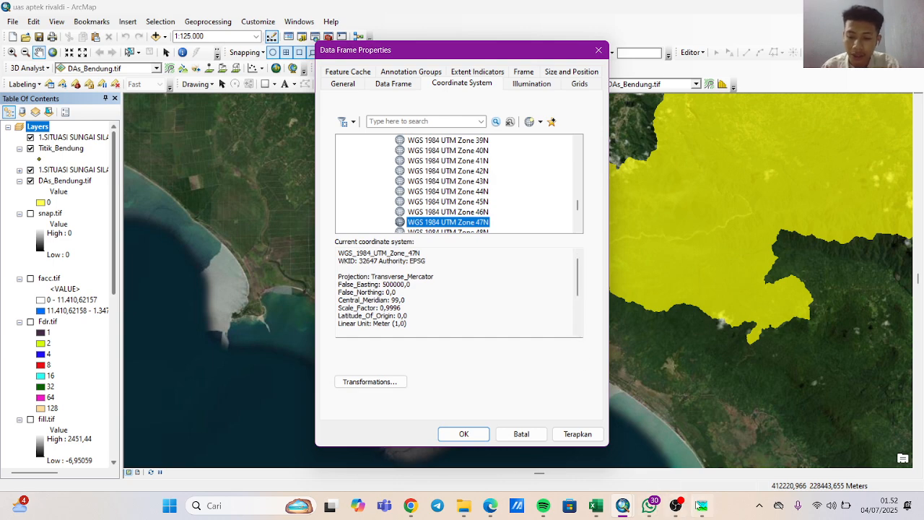
Switch back to HEC-HMS and set the basin model's coordinate system from WGS 1984 UTM Zone 47N.prj in the GIS UAS123 folder.
mouse_move(700, 505)
left_click(693, 446)
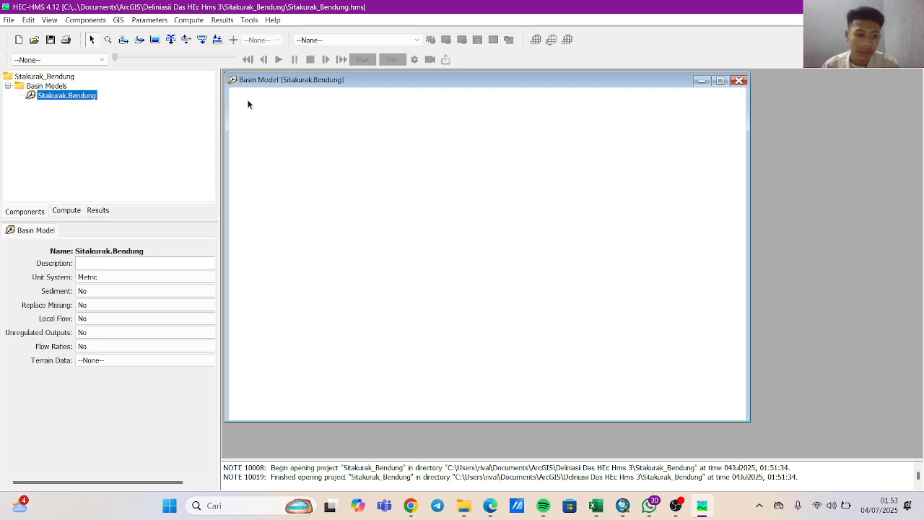
left_click(118, 21)
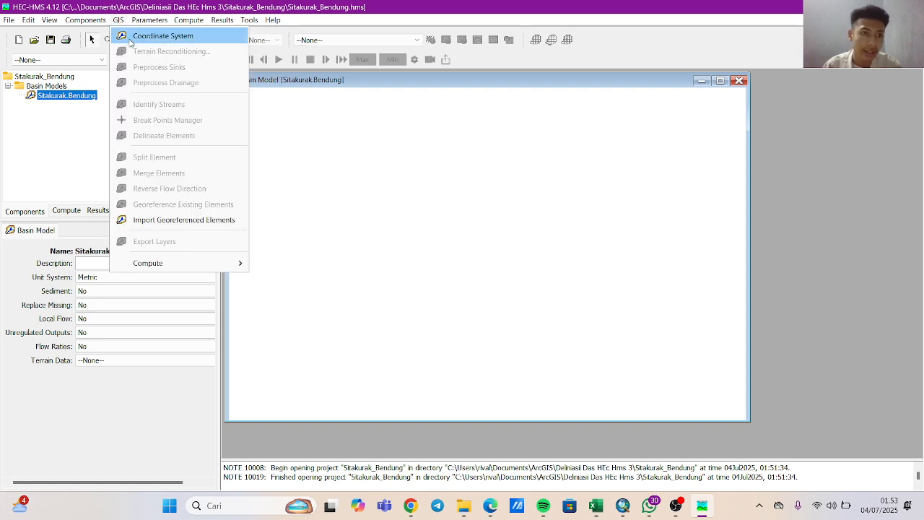
left_click(131, 40)
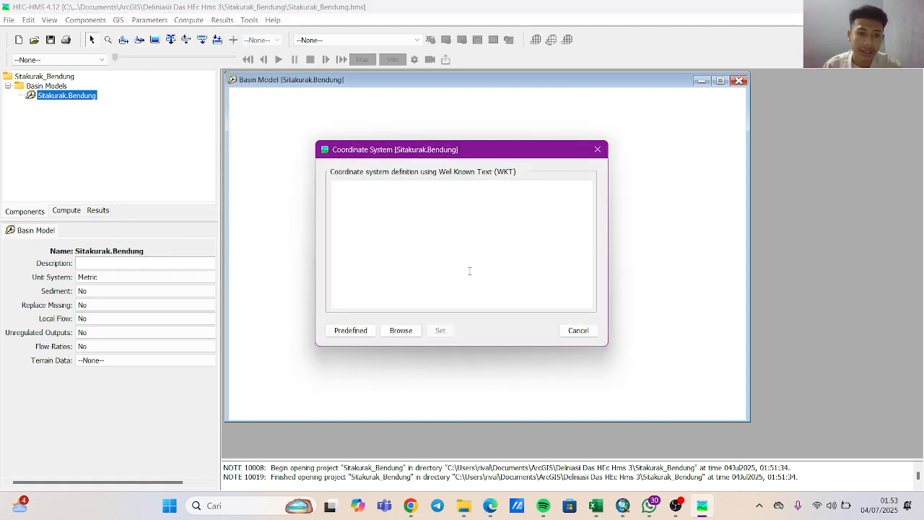
left_click(403, 331)
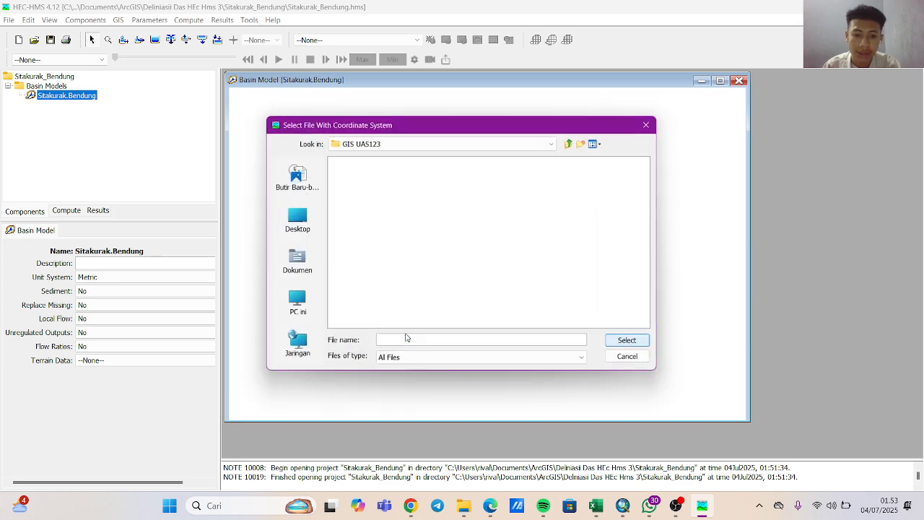
scroll(425, 230, "right", 3)
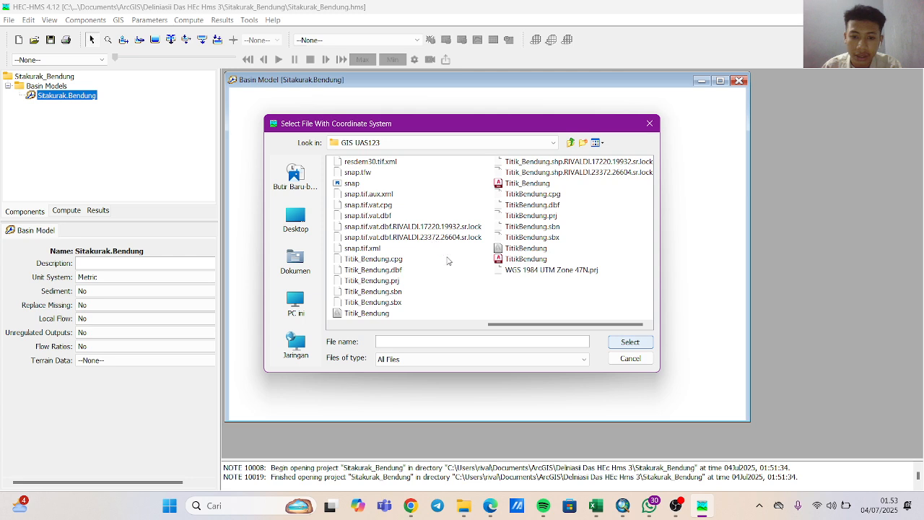
left_click(532, 271)
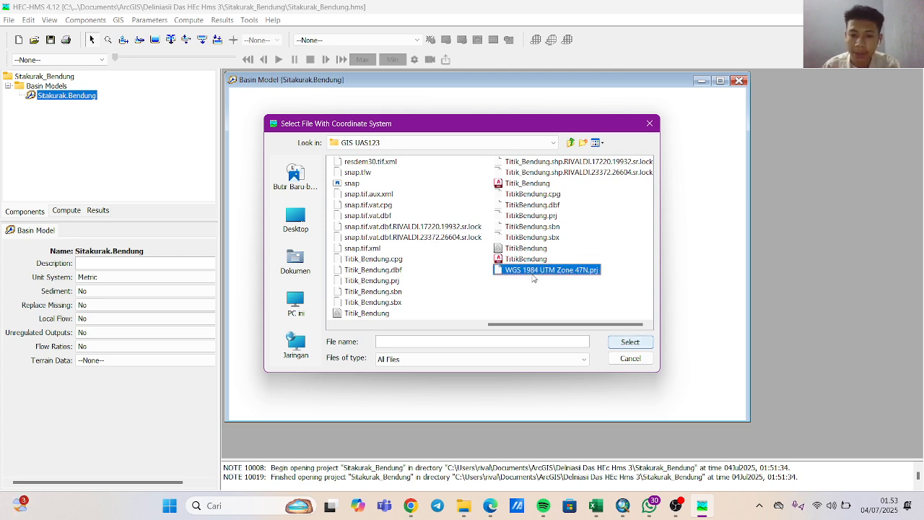
left_click(625, 344)
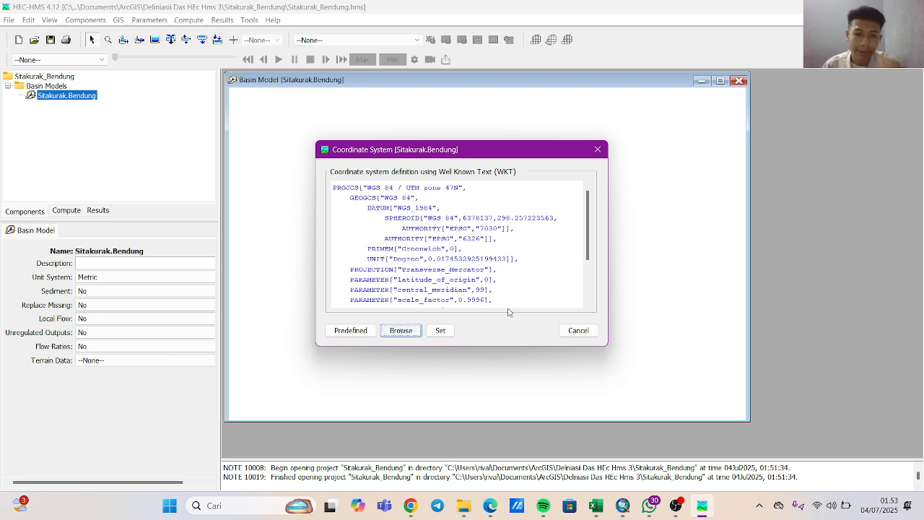
left_click(440, 330)
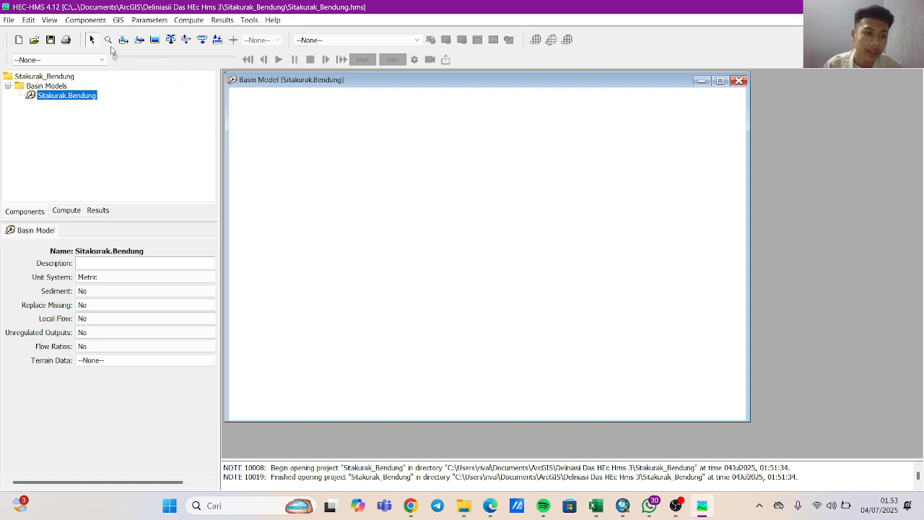
Start a new terrain data set, replace its default name with one beginning with "De", and open the file browser for its elevation raster.
left_click(85, 22)
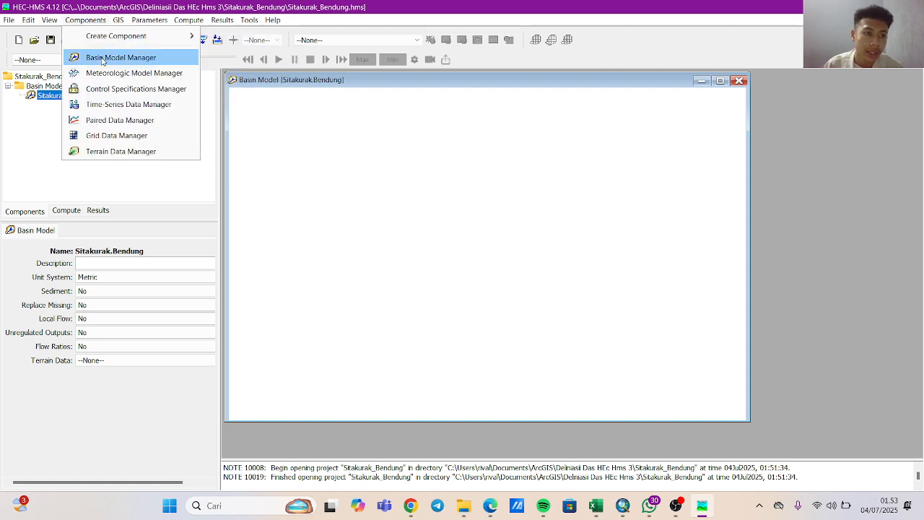
left_click(105, 151)
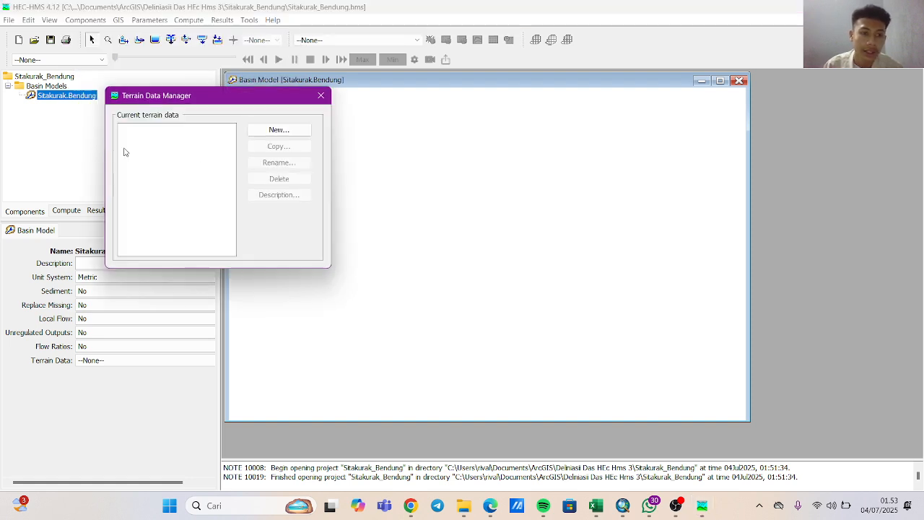
left_click(254, 134)
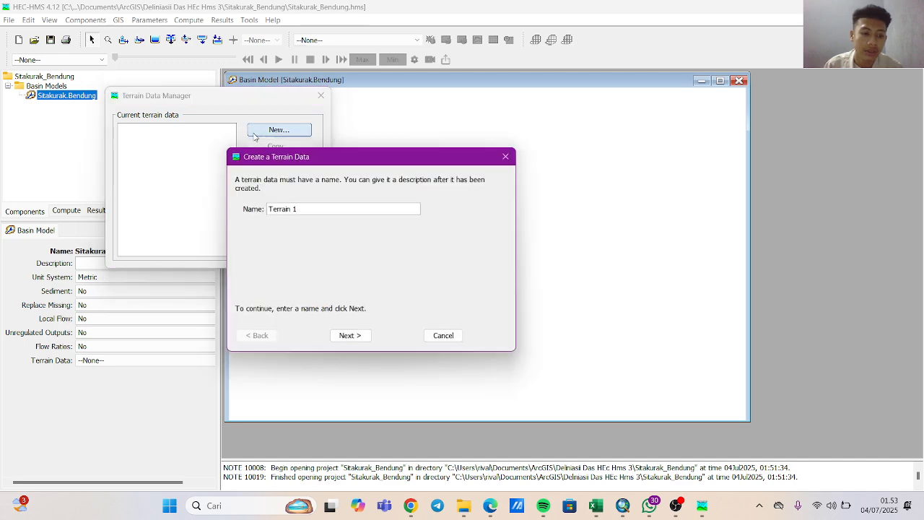
left_click_drag(306, 209, 212, 198)
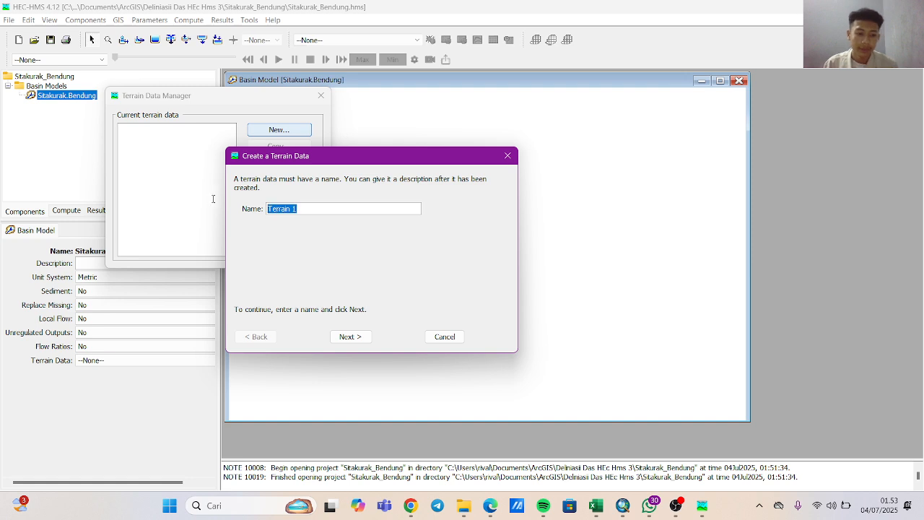
key("BackSpace")
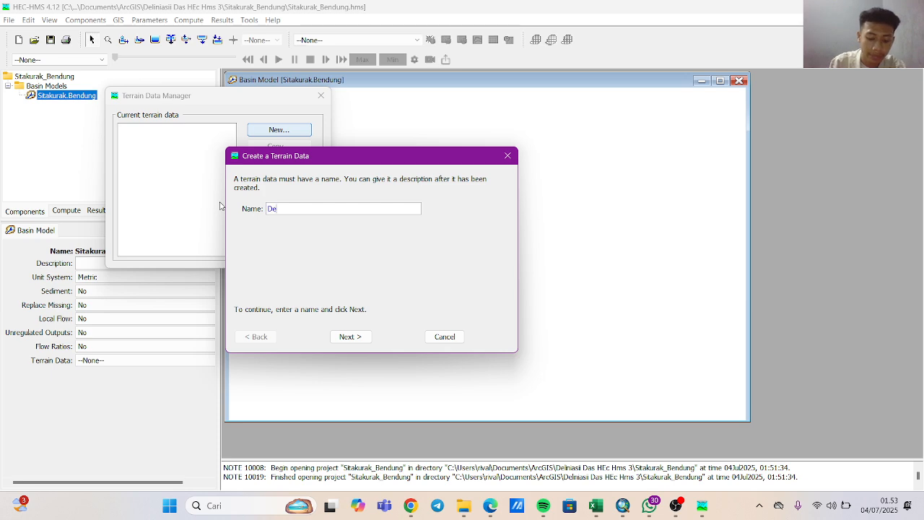
left_click(360, 342)
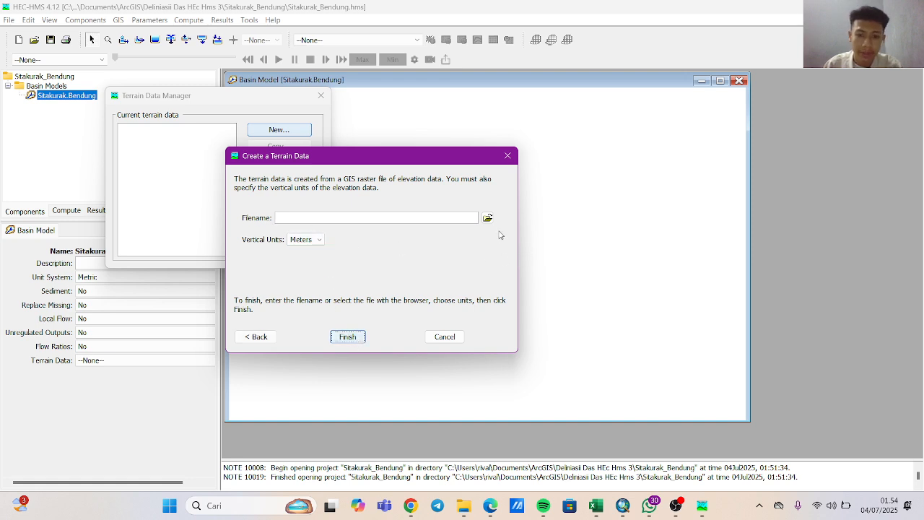
left_click(487, 217)
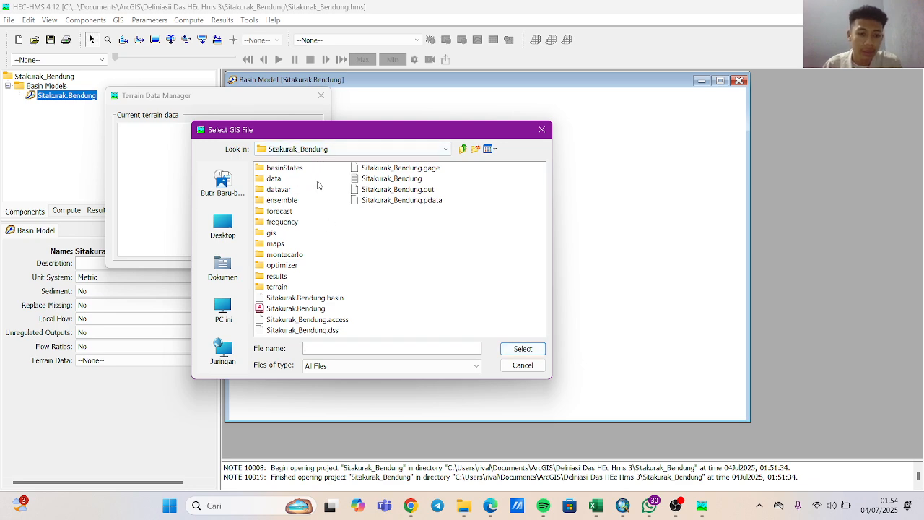
left_click(329, 150)
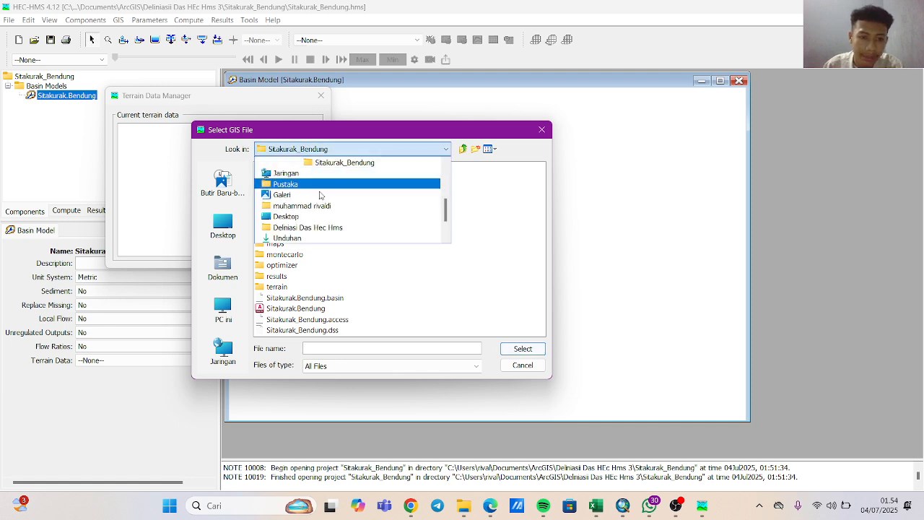
scroll(303, 217, "up", 3)
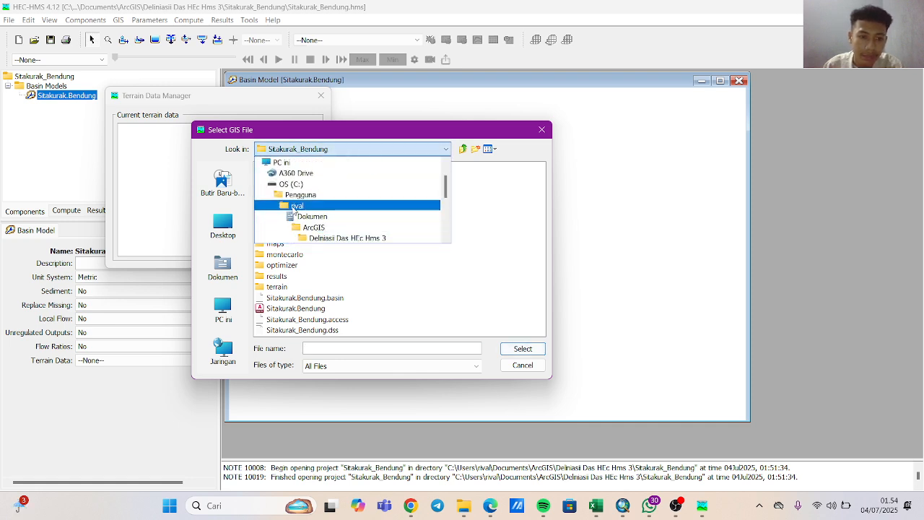
left_click(303, 184)
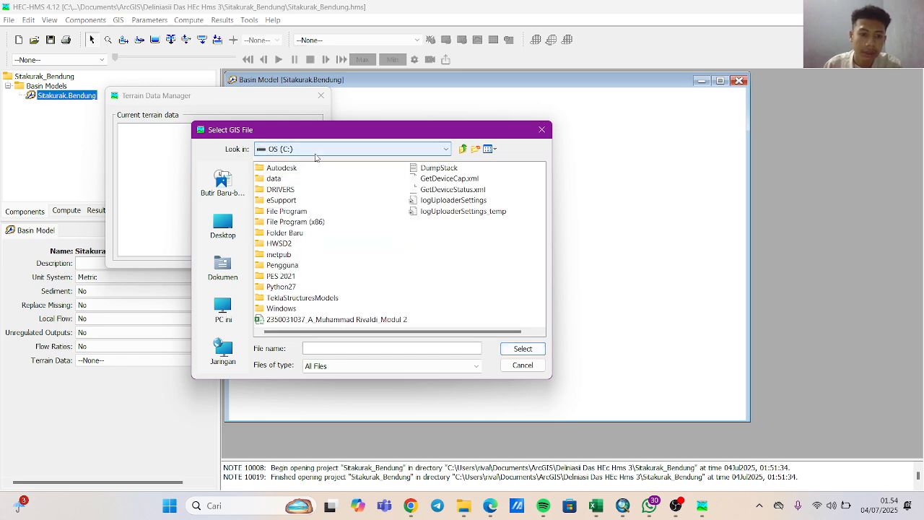
left_click(312, 150)
left_click(304, 184)
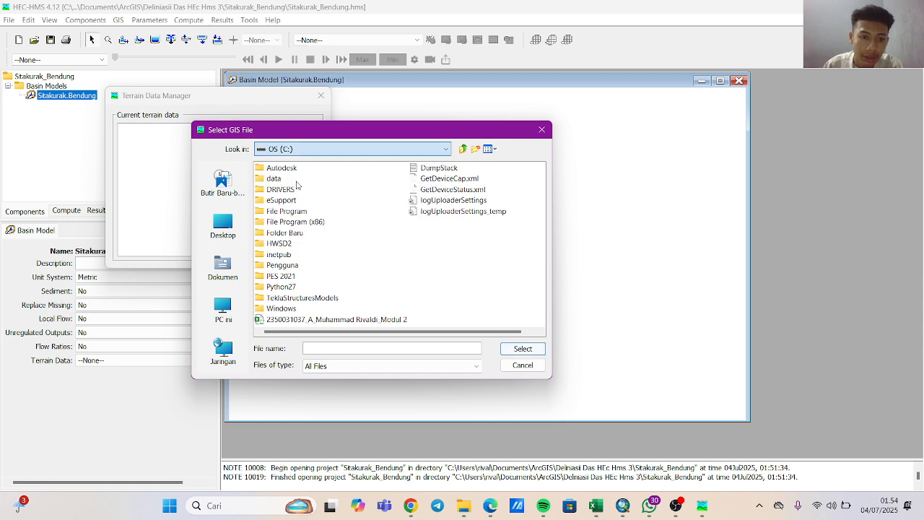
left_click(347, 150)
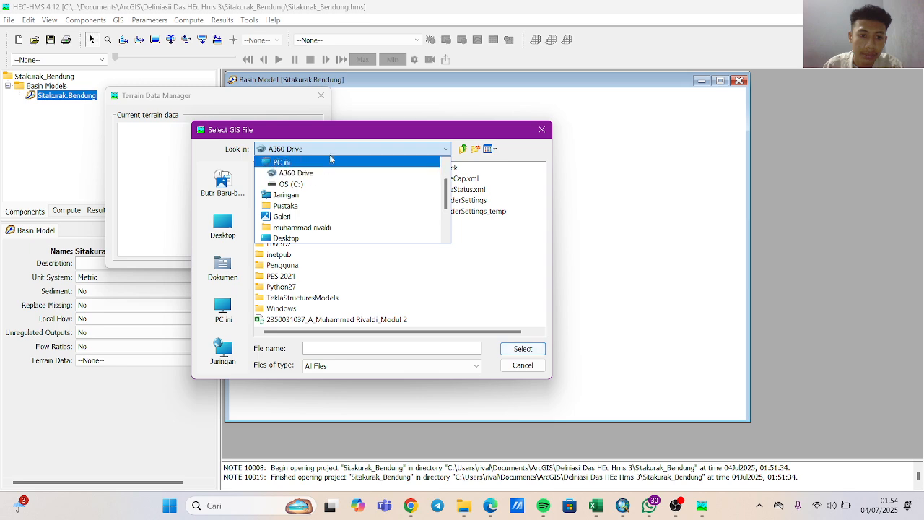
left_click(296, 173)
left_click(213, 228)
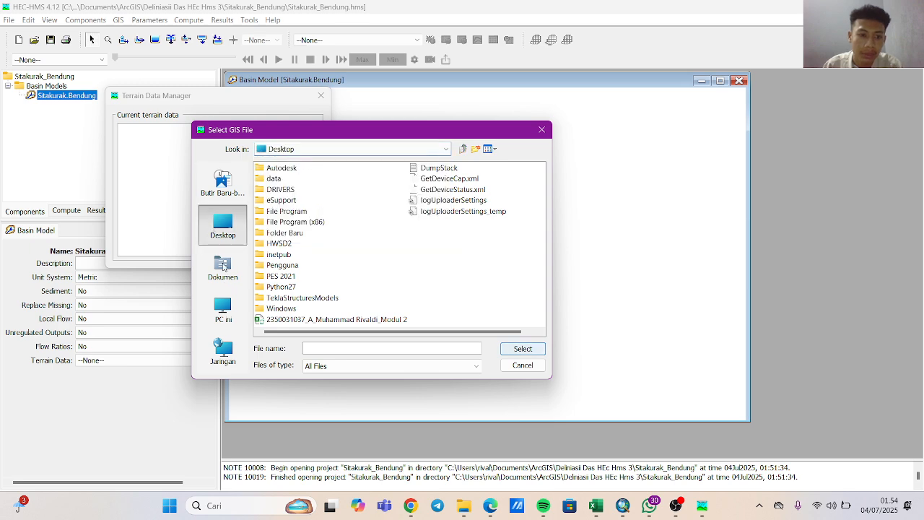
Select resdem30.tif from Documents\ArcGIS\GIS UAS123 as the elevation raster for the new terrain data.
left_click(223, 267)
double_click(281, 169)
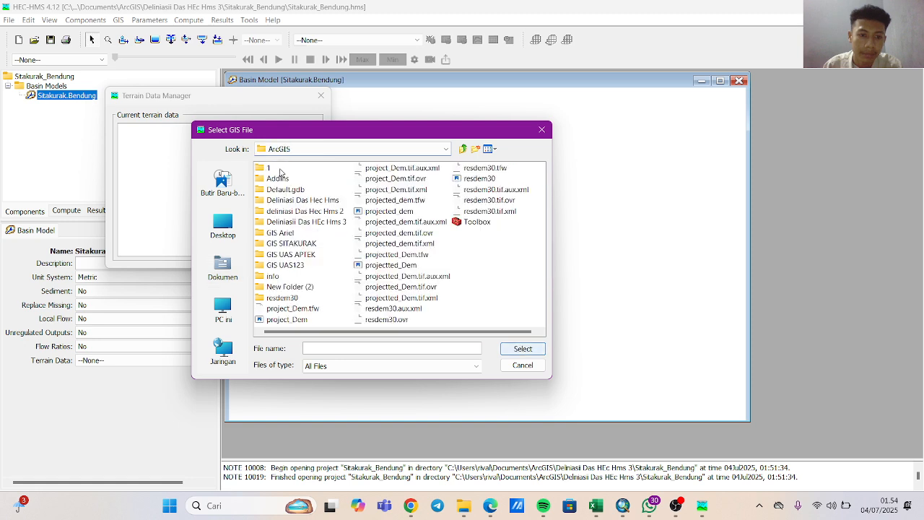
double_click(285, 265)
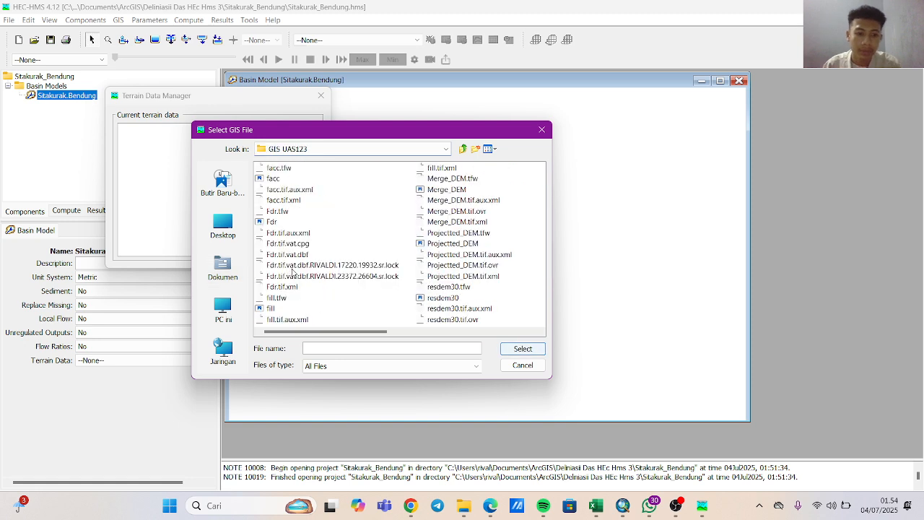
left_click(454, 299)
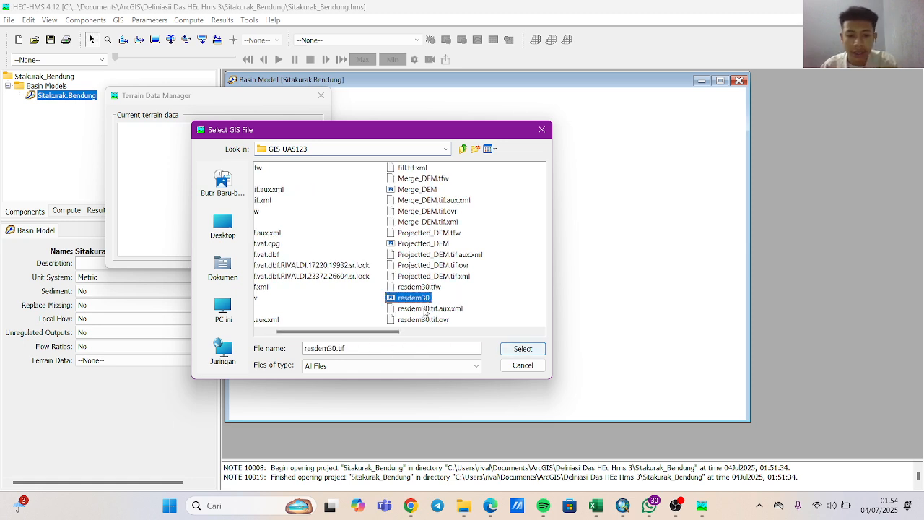
left_click(523, 349)
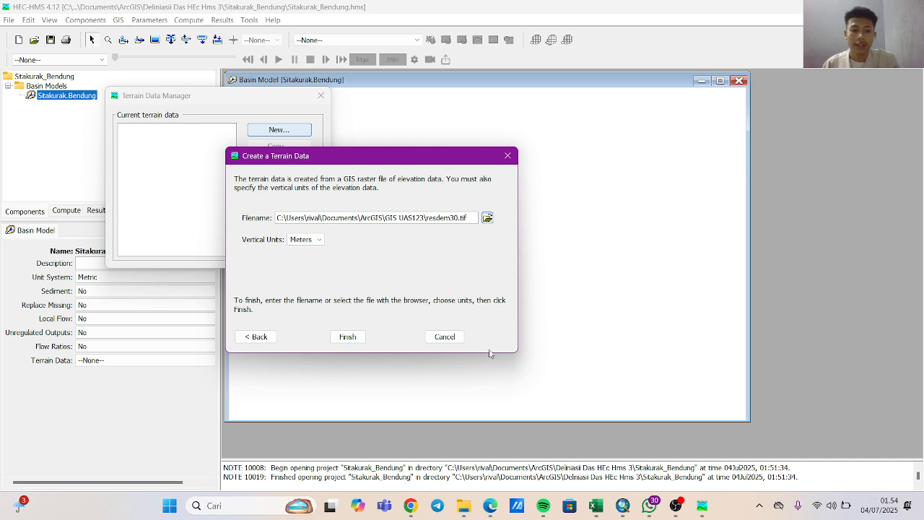
Finish creating the Dem terrain data with vertical units in meters, close the manager, and open the Dem entry in the project tree.
left_click(348, 336)
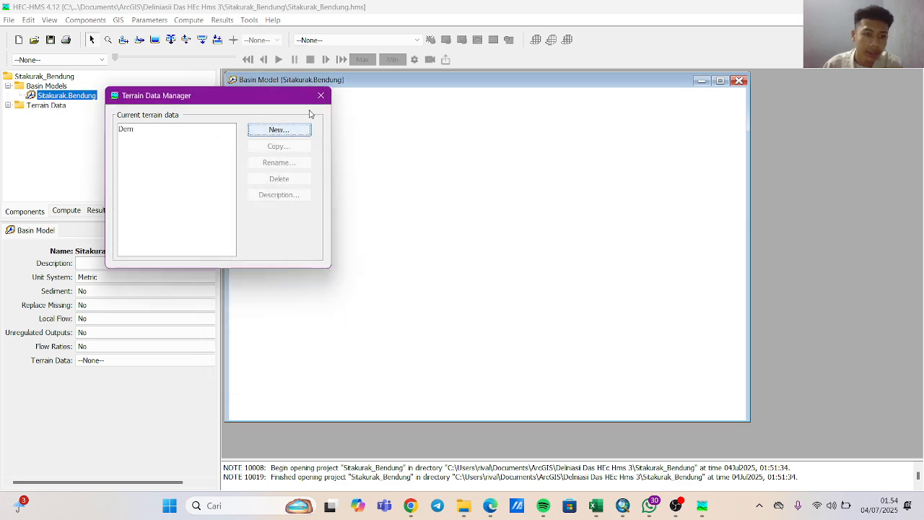
left_click(320, 95)
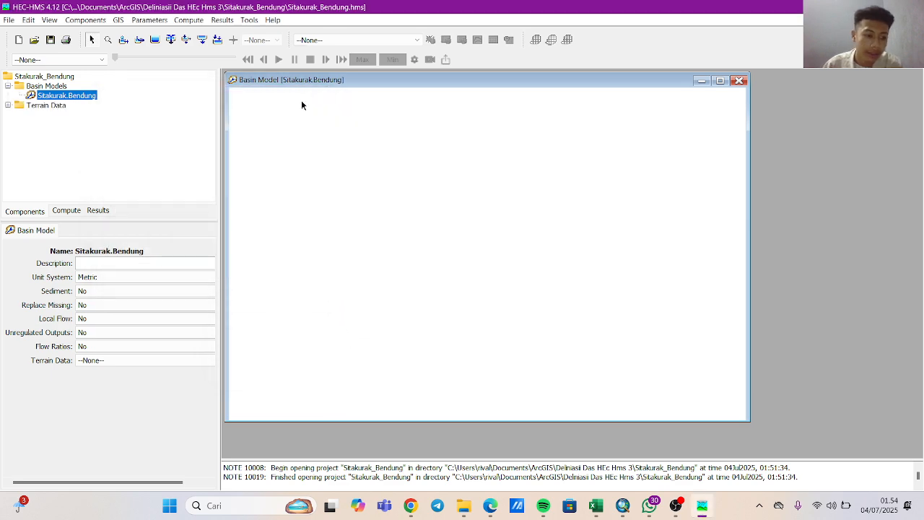
left_click(41, 104)
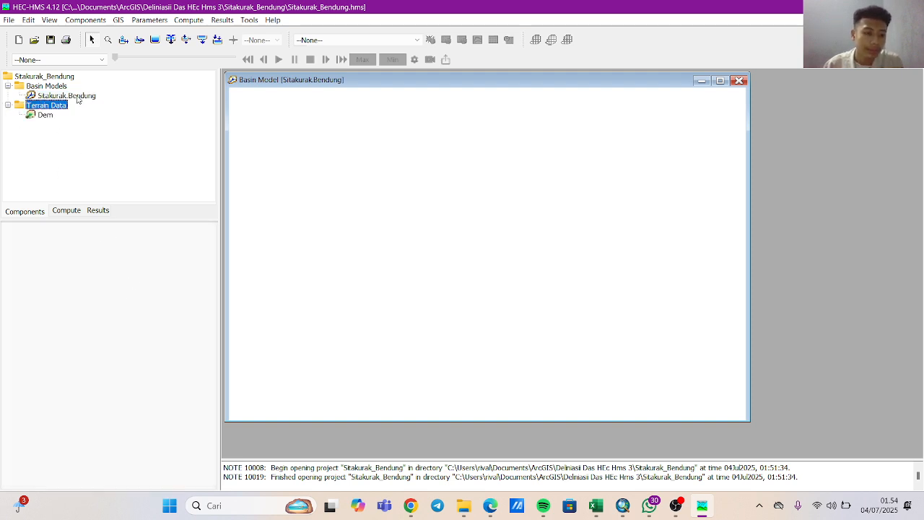
left_click(45, 115)
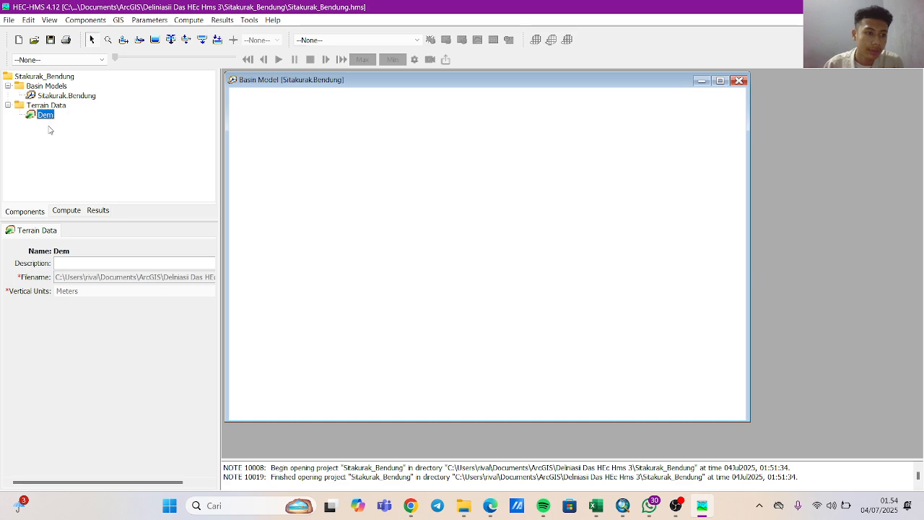
Assign Dem as the terrain data of the Sitakurak.Bendung basin model and save the project.
left_click(90, 97)
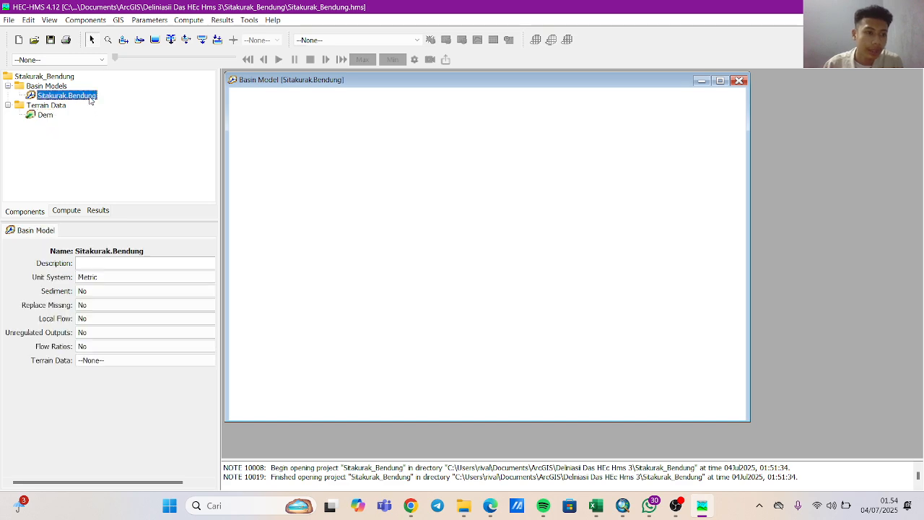
left_click(116, 361)
left_click(110, 381)
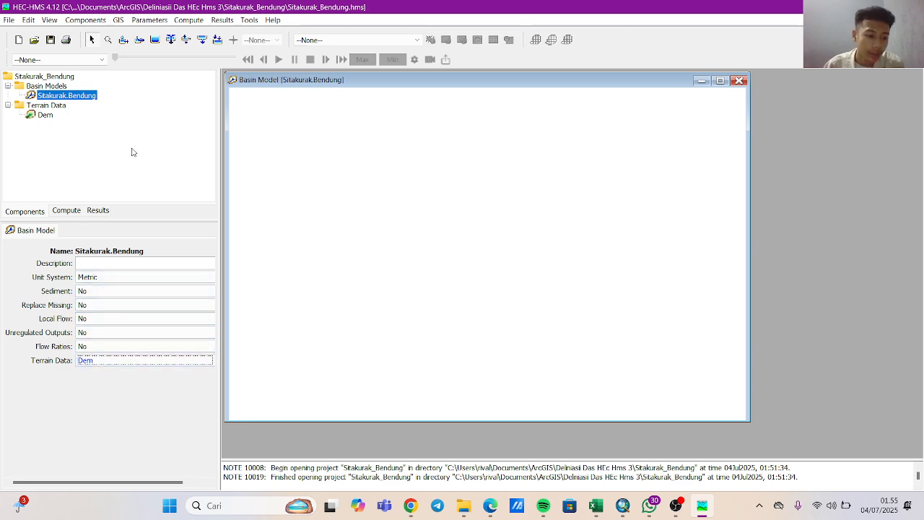
left_click(50, 40)
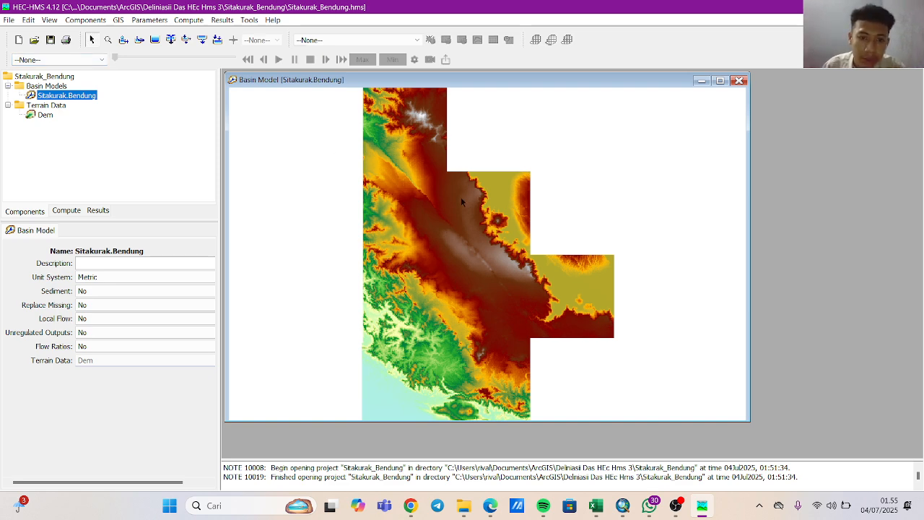
Maximize the basin model map and run Preprocess Sinks on its terrain.
left_click(719, 81)
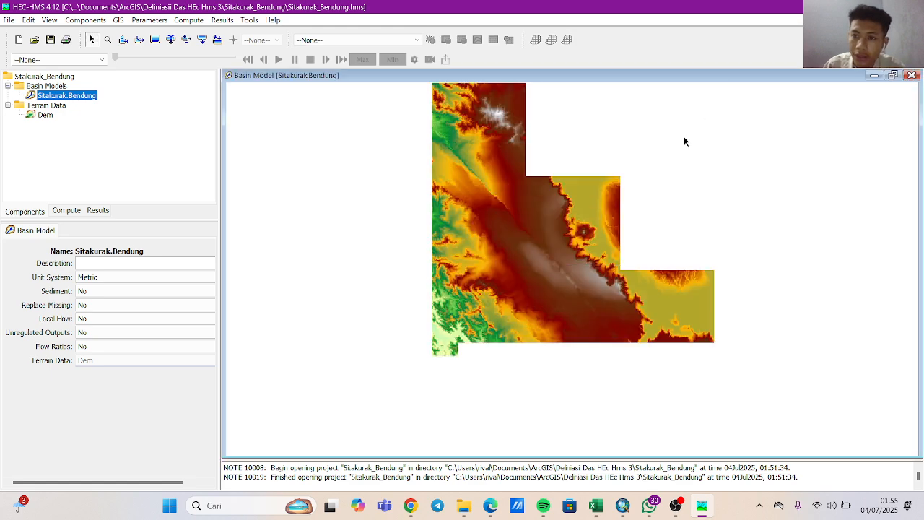
left_click(119, 19)
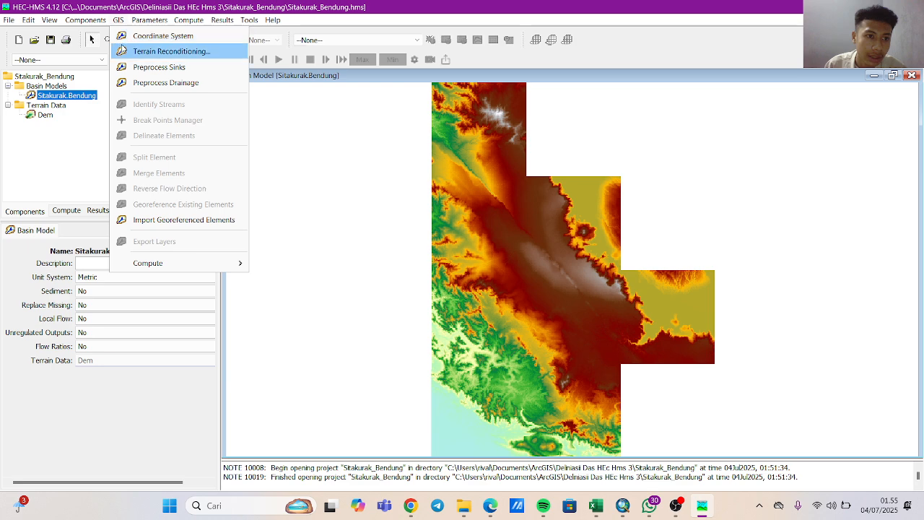
left_click(153, 68)
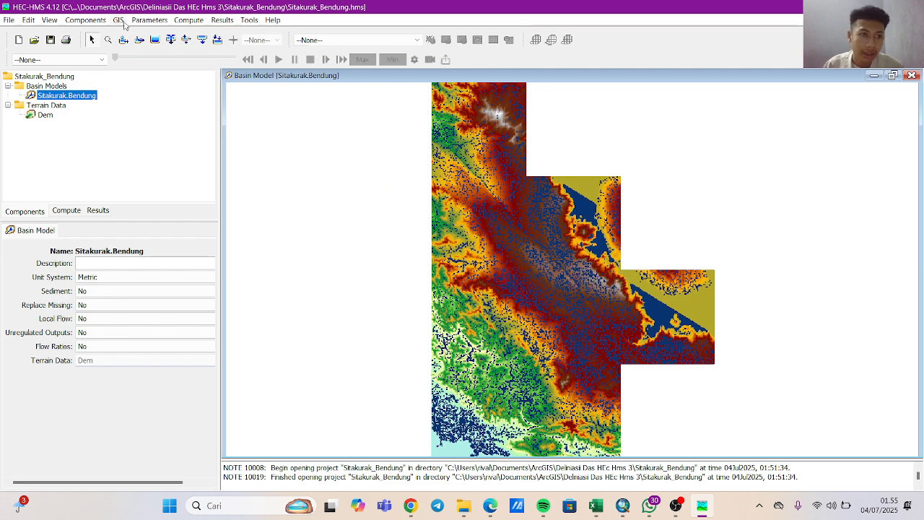
Run Preprocess Drainage on the Sitakurak.Bendung basin model.
left_click(119, 21)
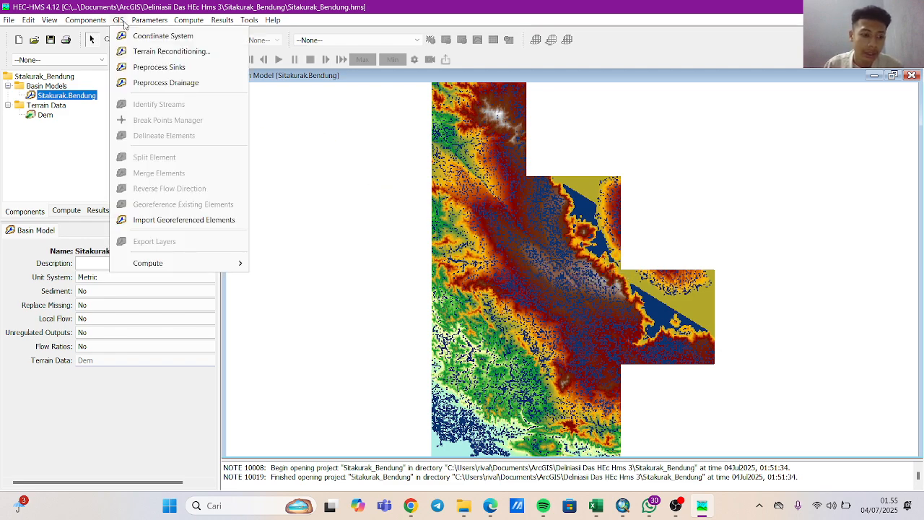
mouse_move(137, 26)
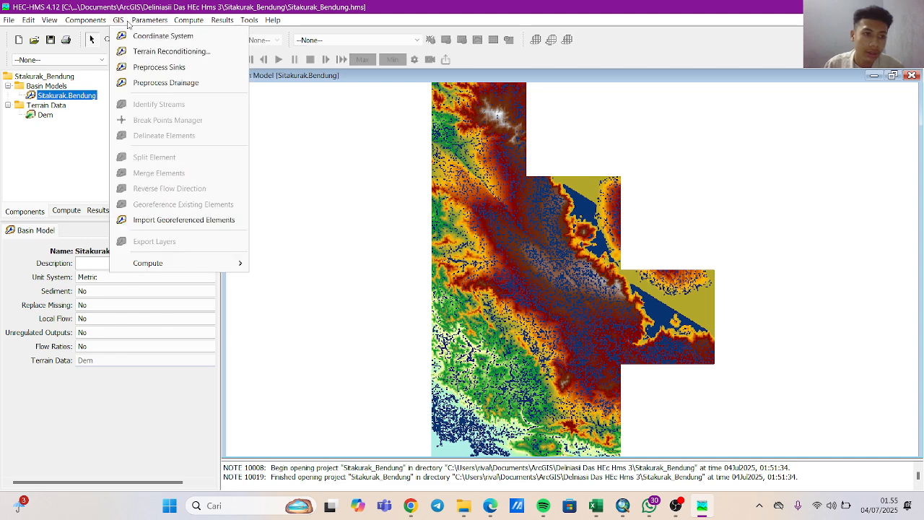
left_click(133, 84)
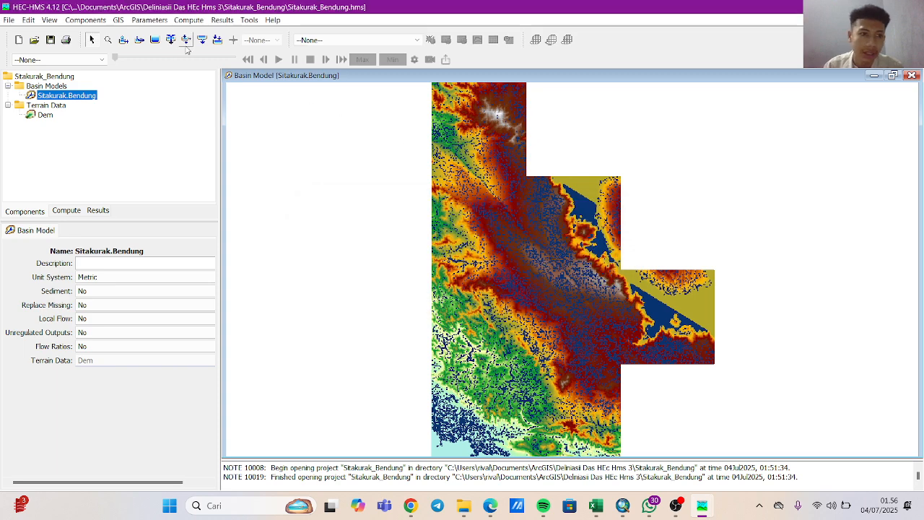
left_click(122, 21)
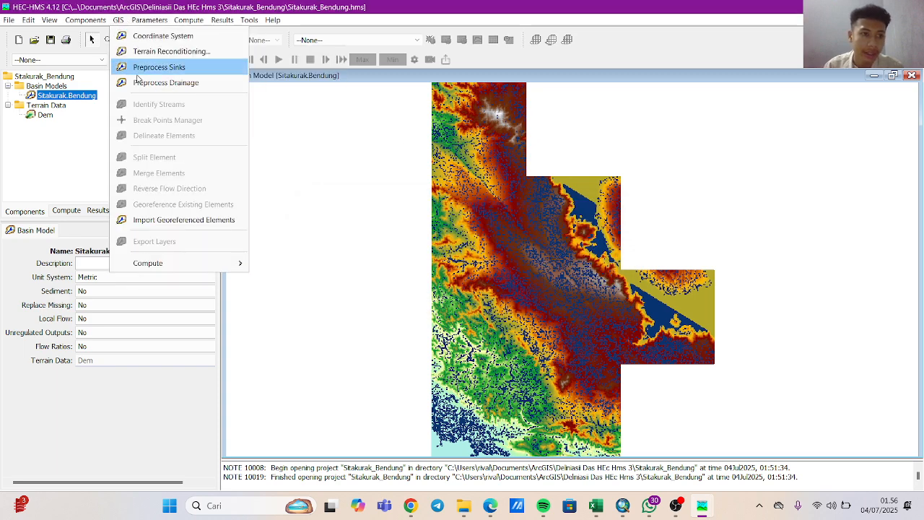
left_click(142, 83)
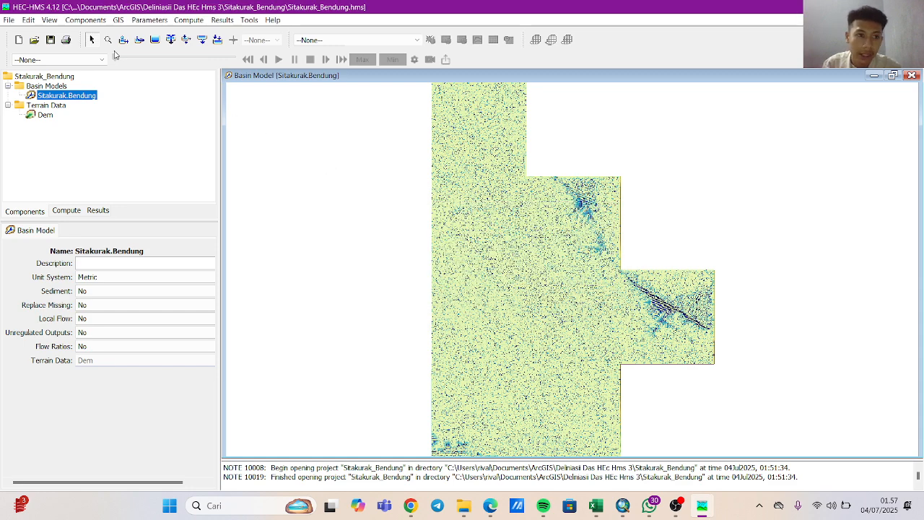
Identify the basin model's streams using a stream definition area of 50 km2.
left_click(119, 19)
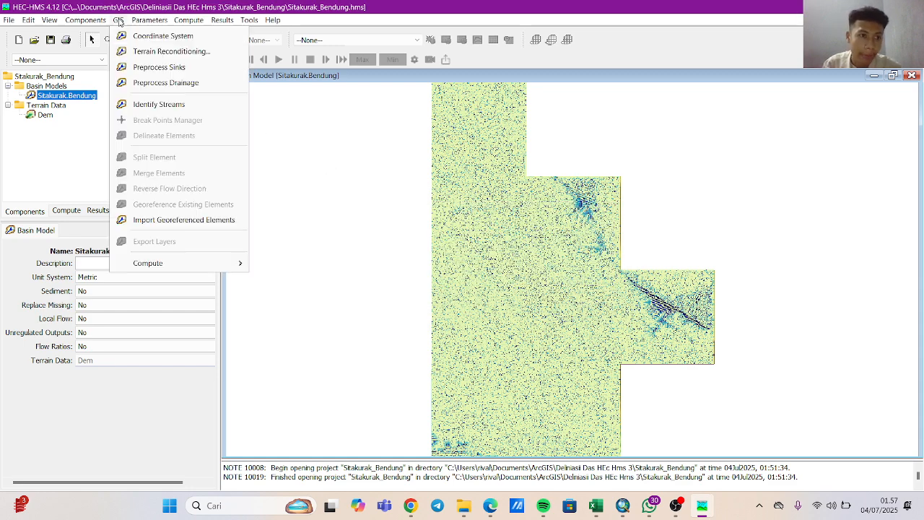
left_click(155, 105)
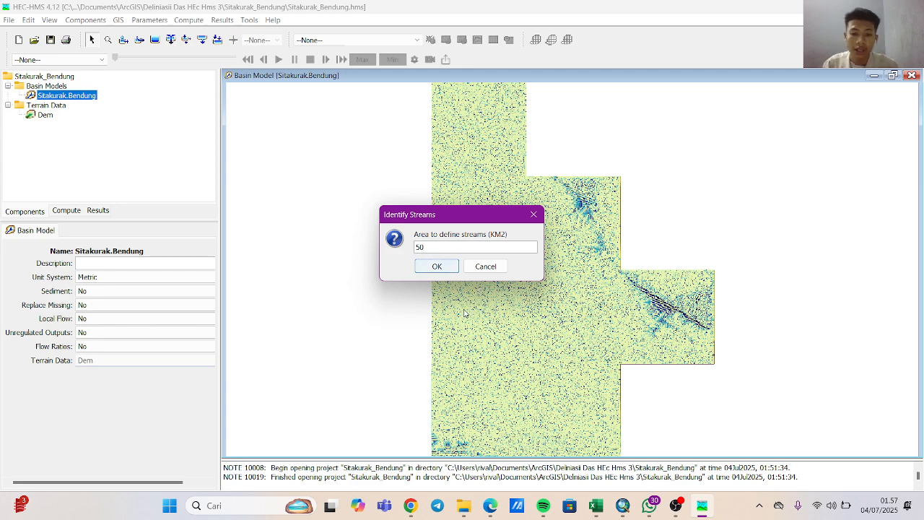
left_click(438, 266)
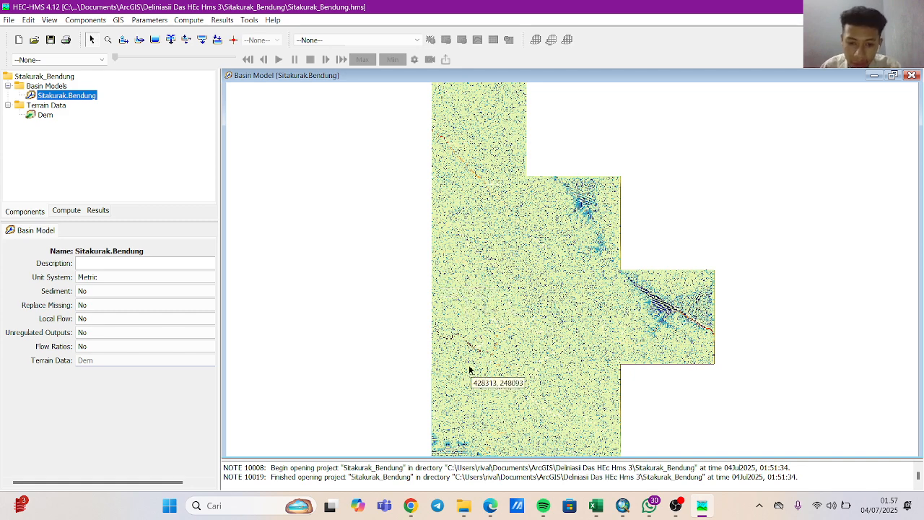
Examine the course of the identified streams in the southwestern part of the basin map.
scroll(468, 366, "up", 1)
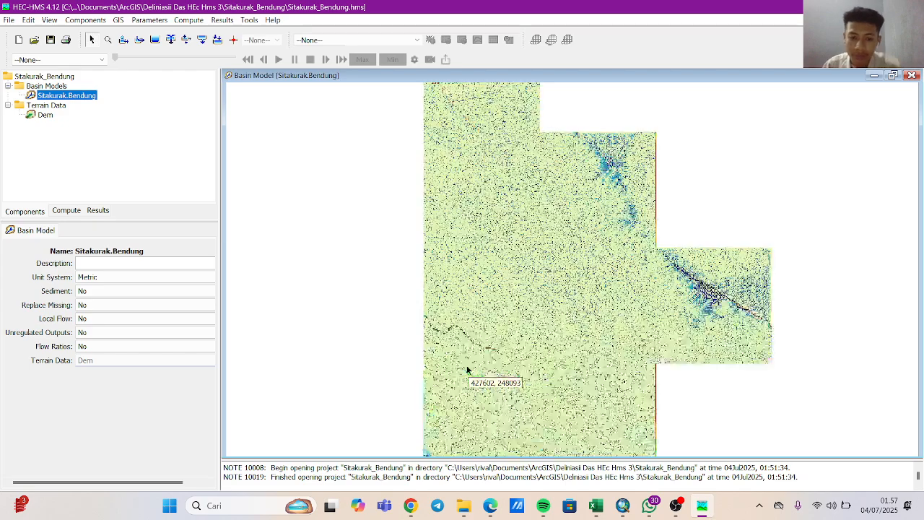
scroll(466, 370, "up", 1)
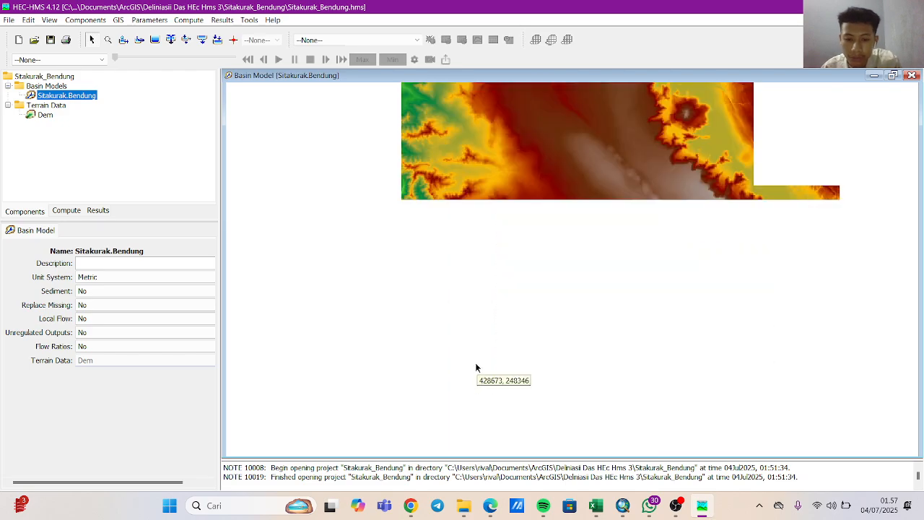
scroll(480, 367, "up", 1)
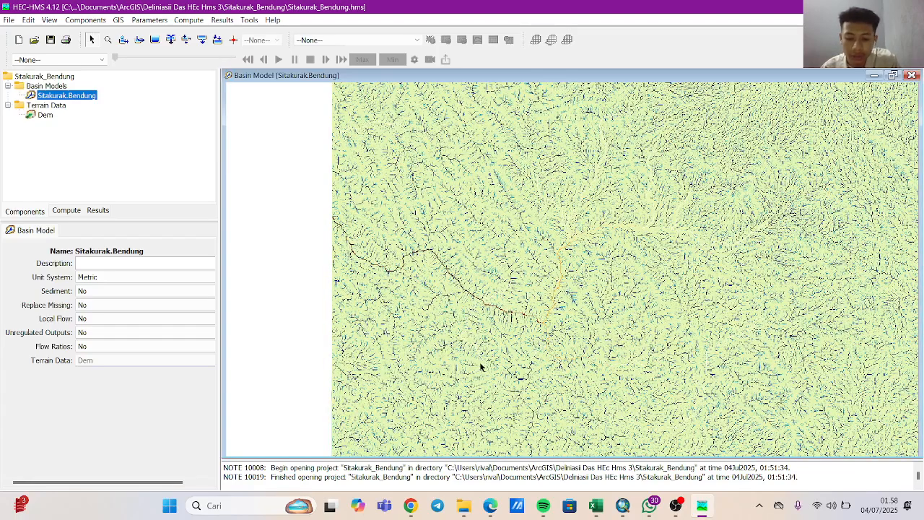
scroll(480, 367, "up", 1)
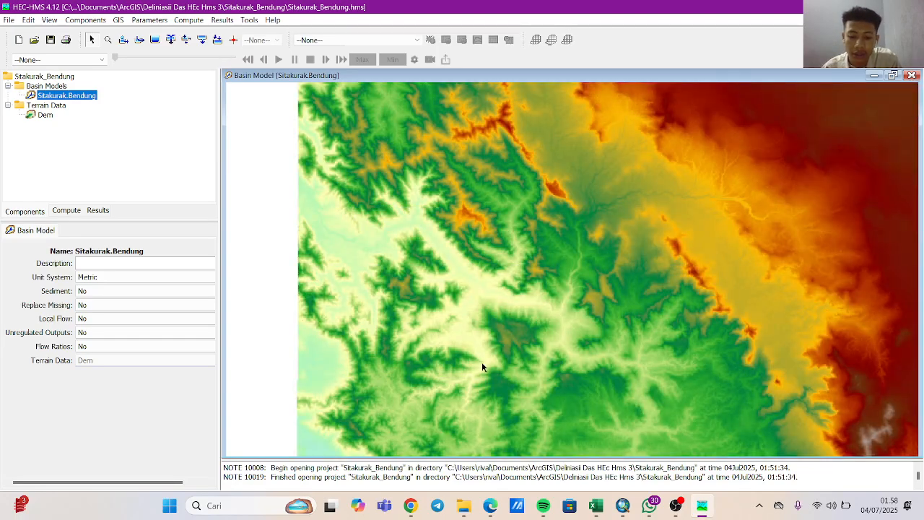
scroll(482, 367, "up", 1)
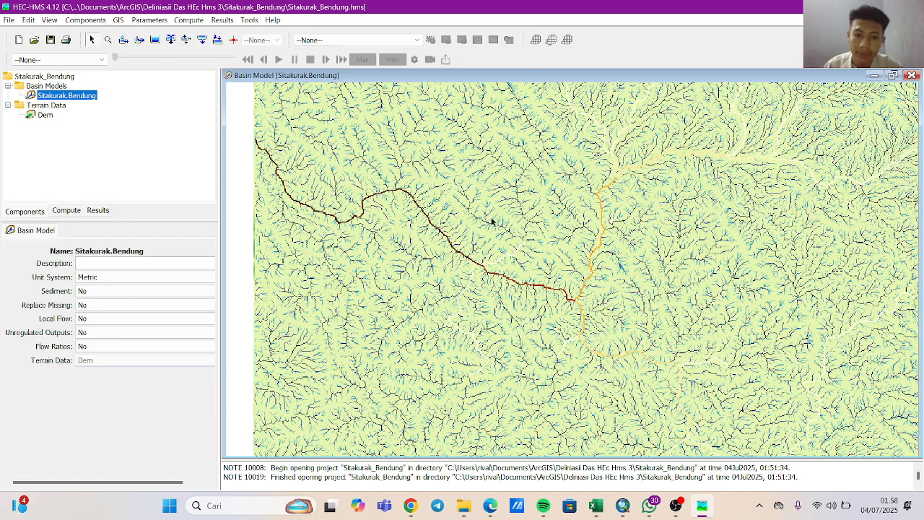
scroll(492, 222, "down", 2)
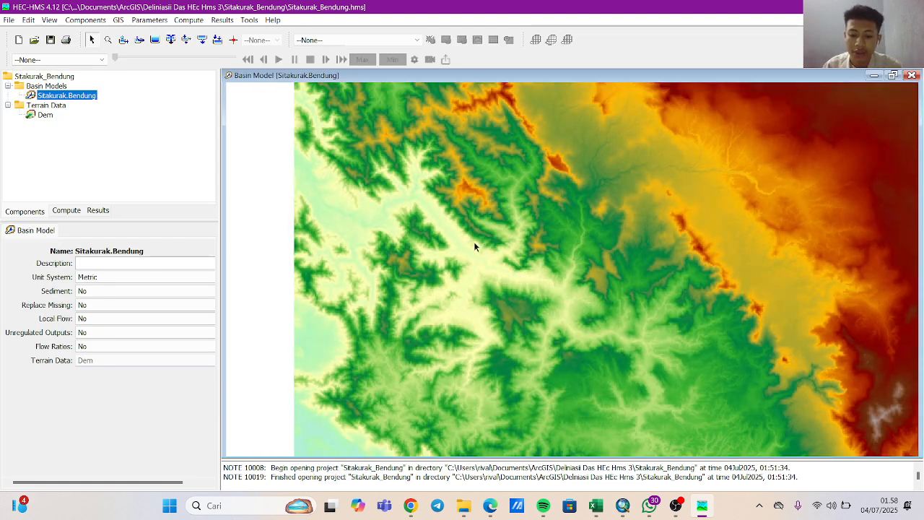
scroll(474, 243, "down", 1)
scroll(471, 243, "down", 2)
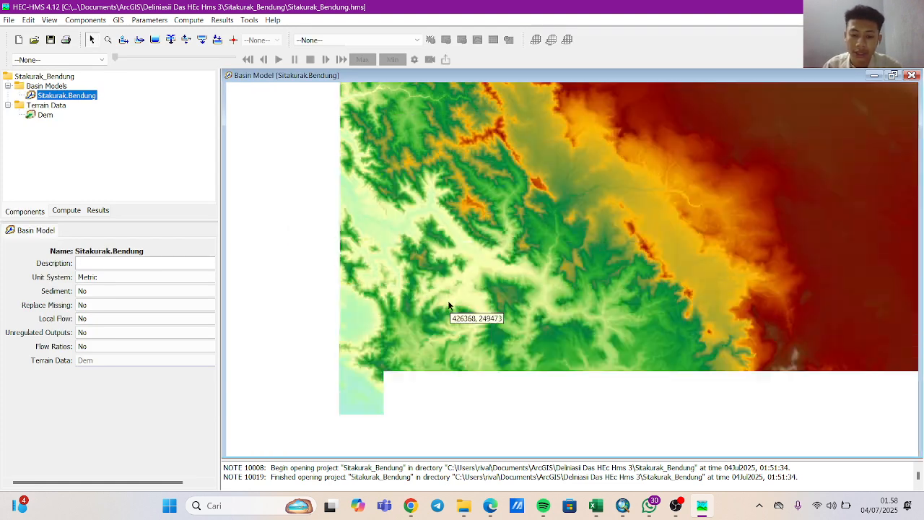
scroll(379, 206, "down", 1)
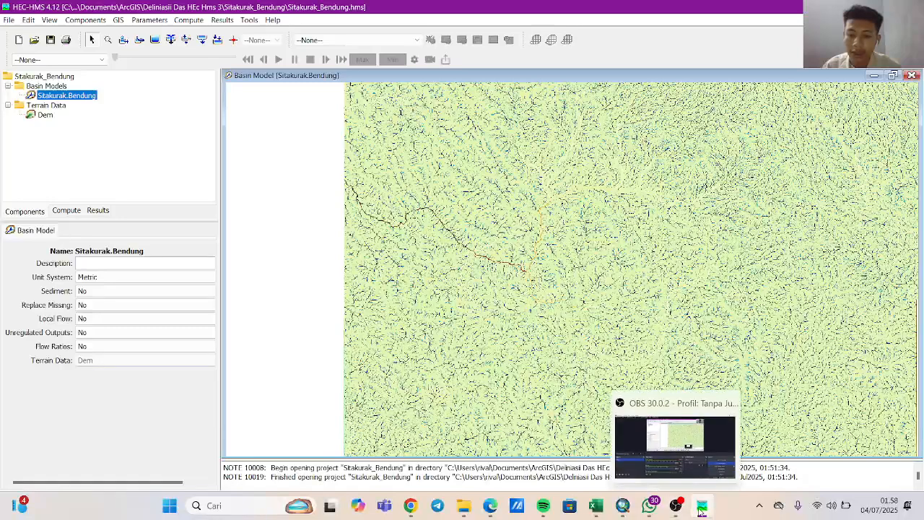
Switch to ArcMap and open the data export dialog for the Titik_Bendung layer.
mouse_move(587, 514)
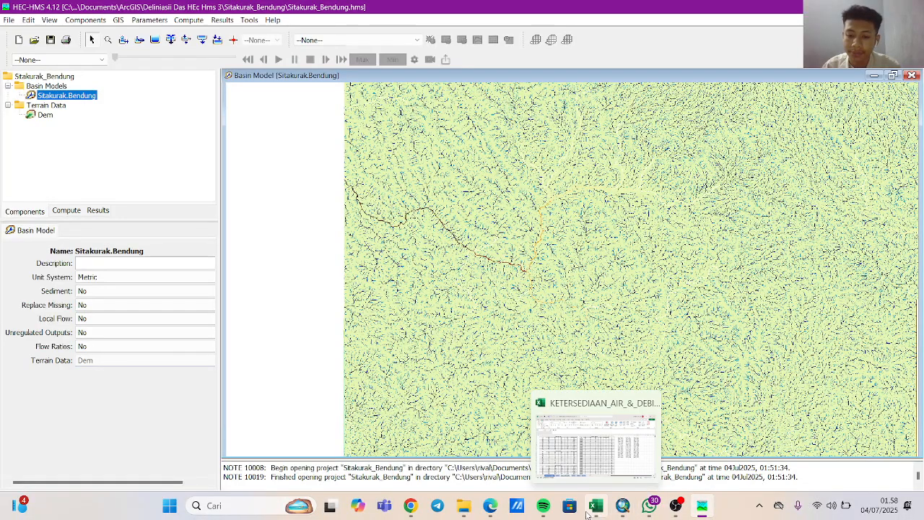
left_click(602, 449)
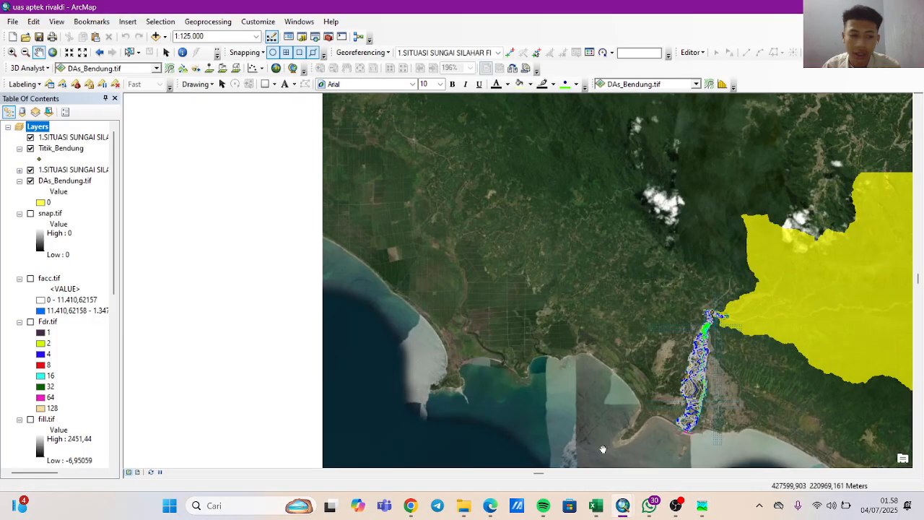
left_click(73, 151)
right_click(74, 152)
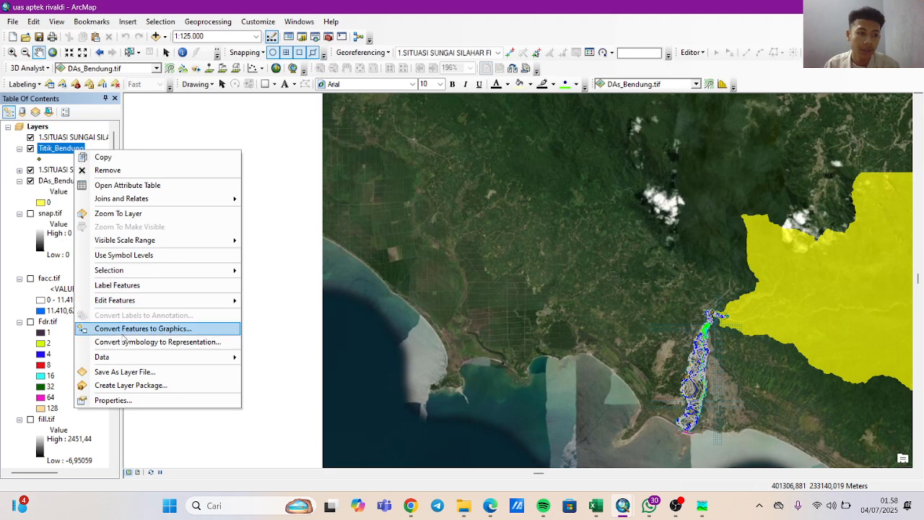
mouse_move(131, 358)
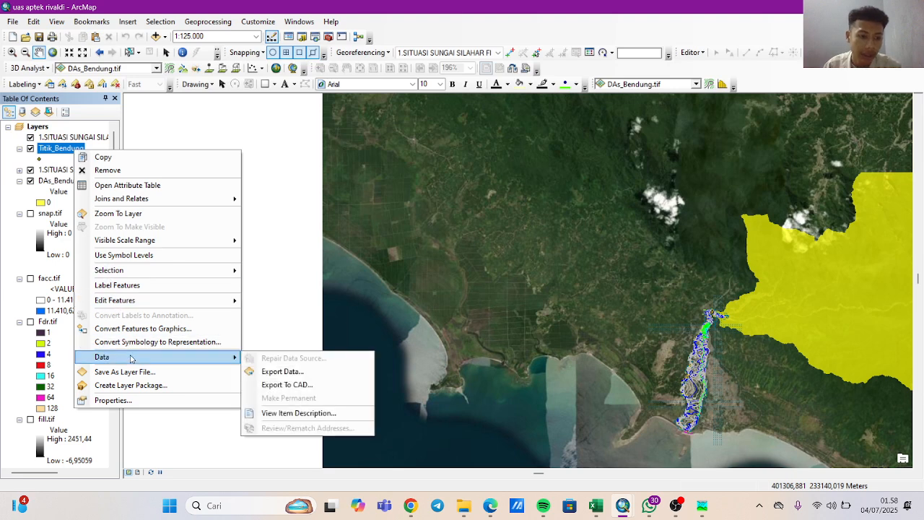
left_click(279, 372)
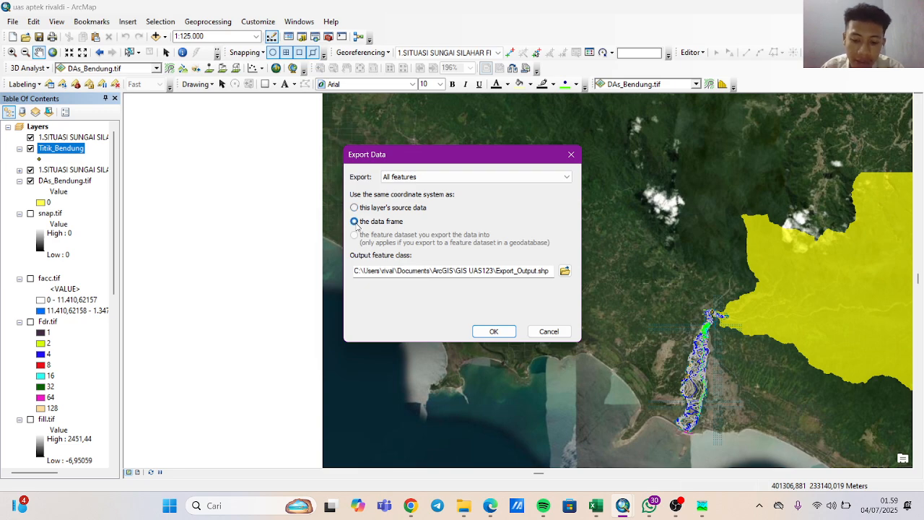
left_click(564, 271)
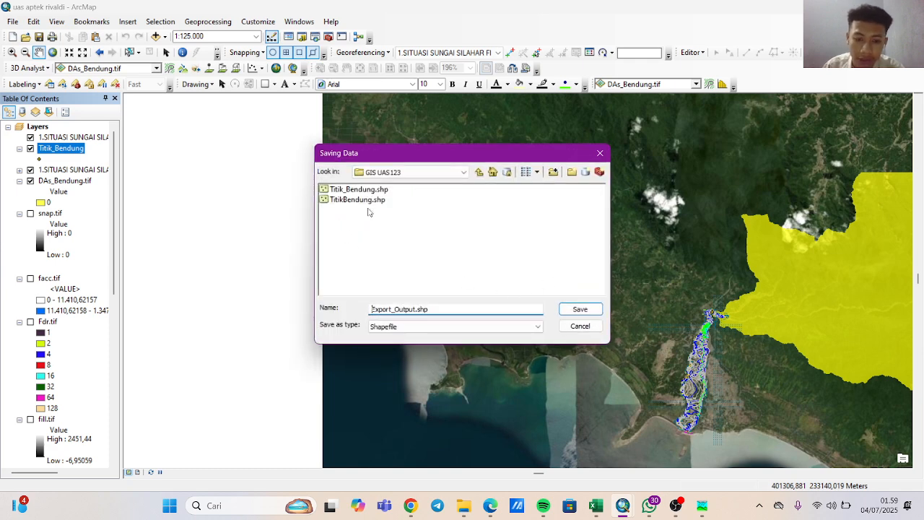
left_click(403, 173)
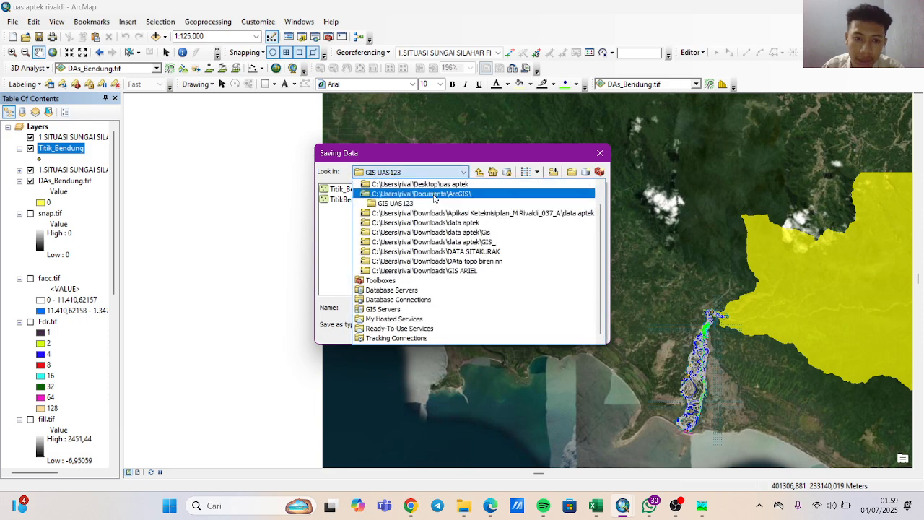
left_click(336, 219)
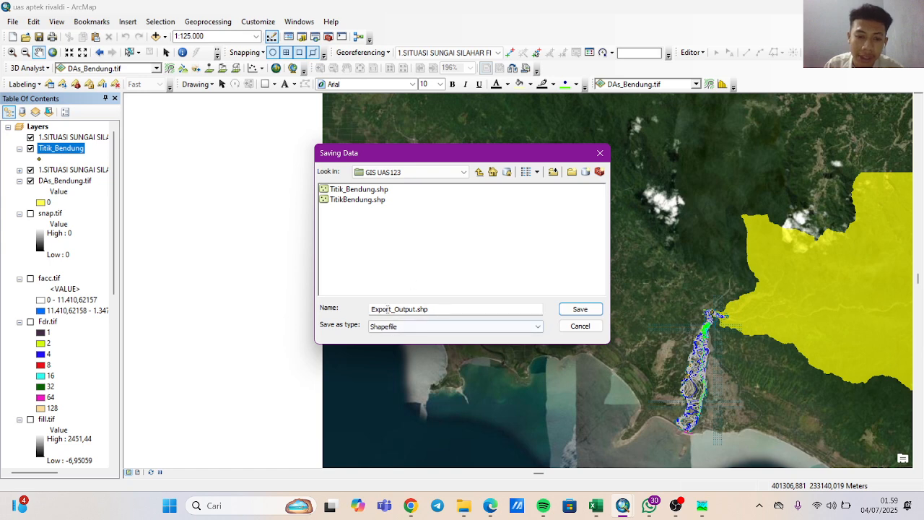
left_click(433, 309)
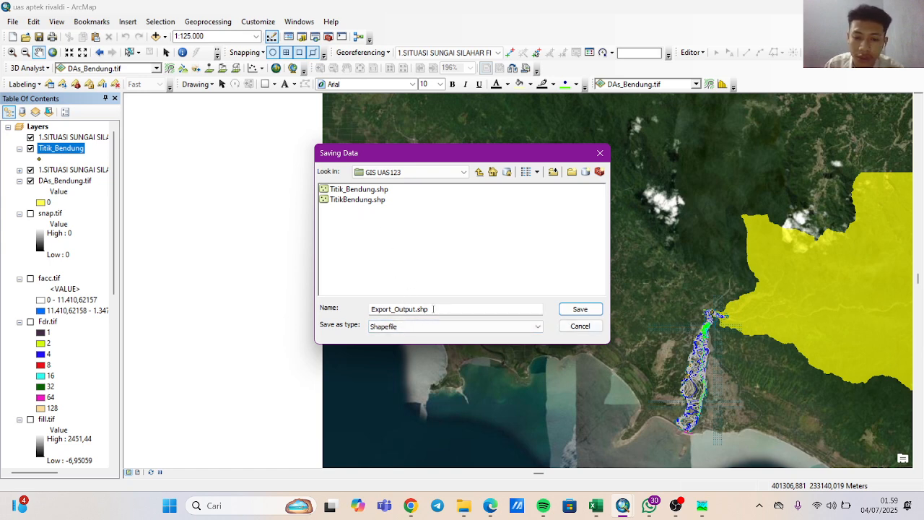
left_click(579, 309)
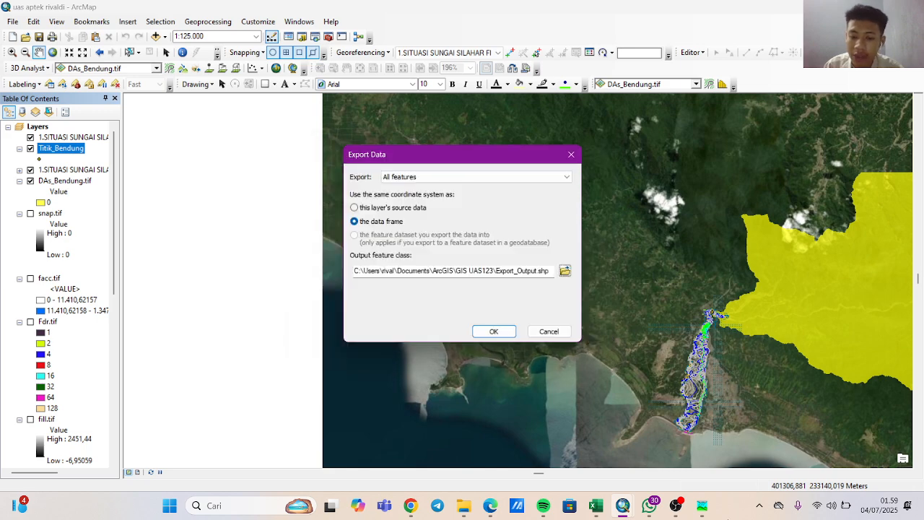
left_click(548, 331)
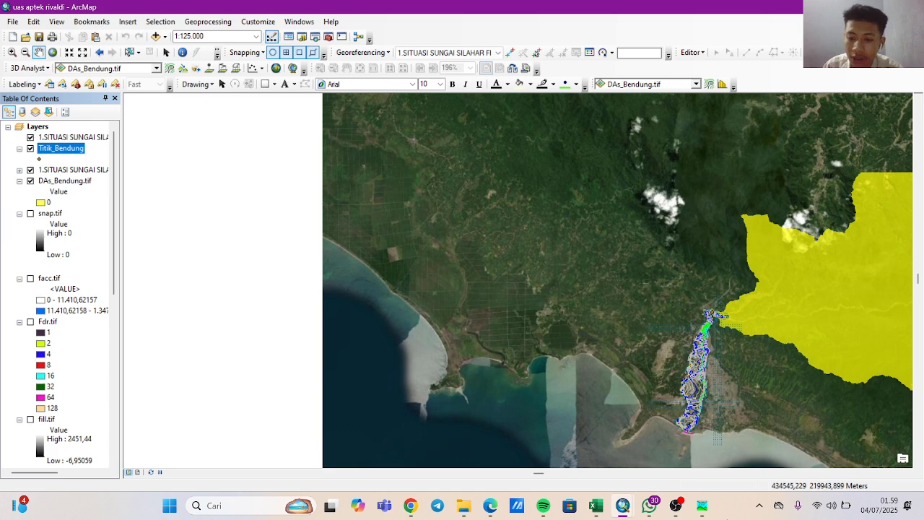
Switch to HEC-HMS and open the break point importer for the Sitakurak.Bendung basin model.
mouse_move(686, 514)
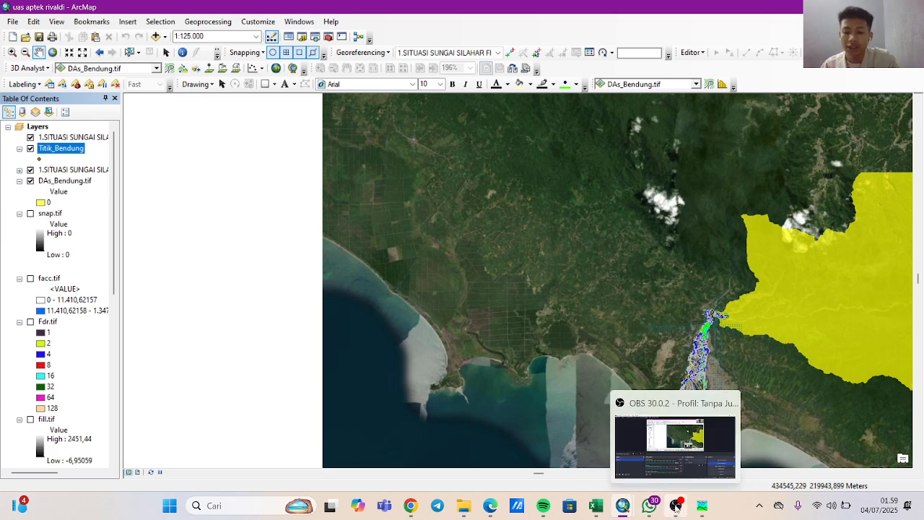
left_click(706, 458)
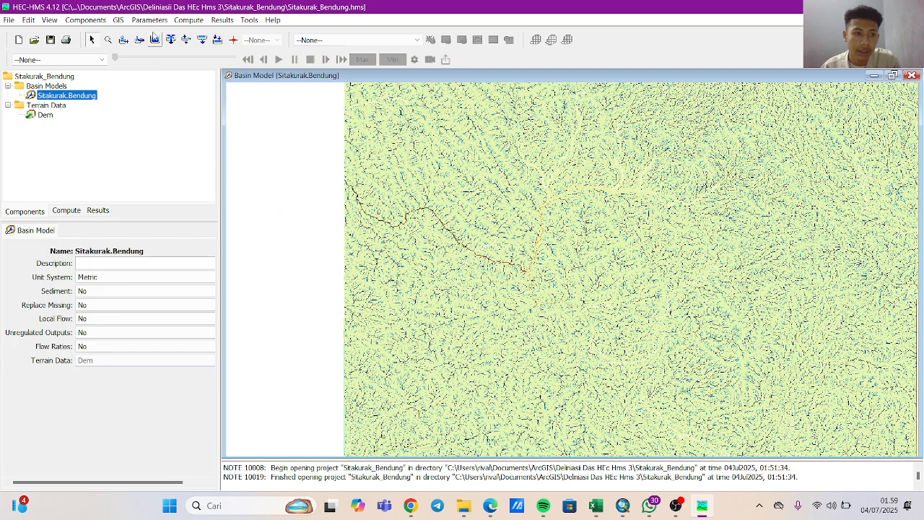
left_click(118, 20)
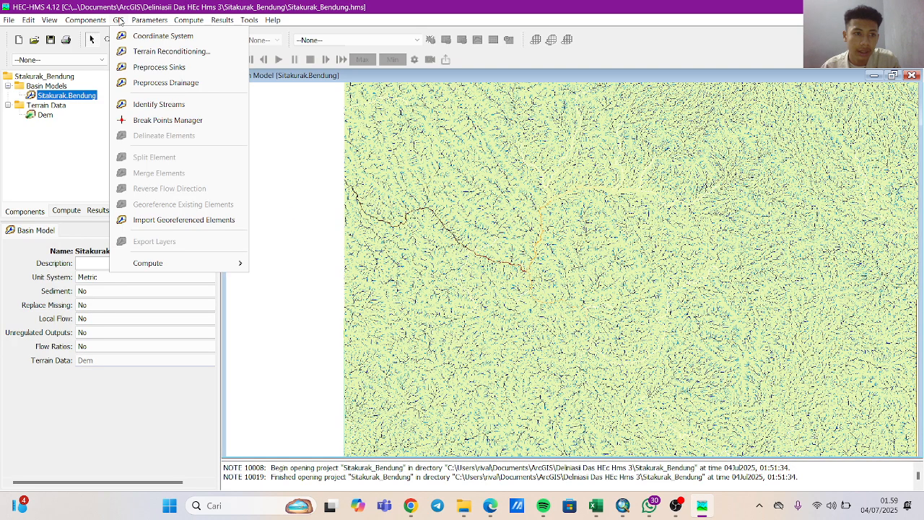
left_click(171, 126)
left_click(260, 132)
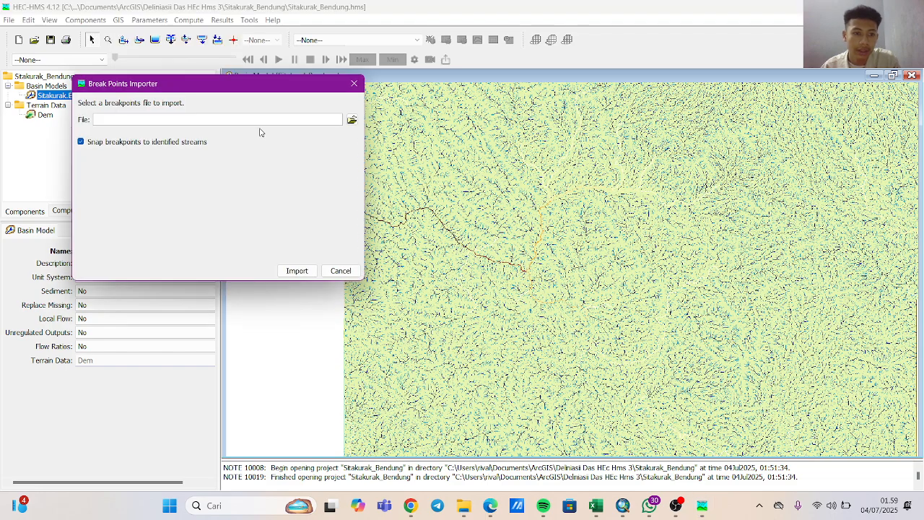
Import the break points from TitikBendung.shp in the GIS UAS123 folder, snapping them to the identified streams.
left_click(351, 120)
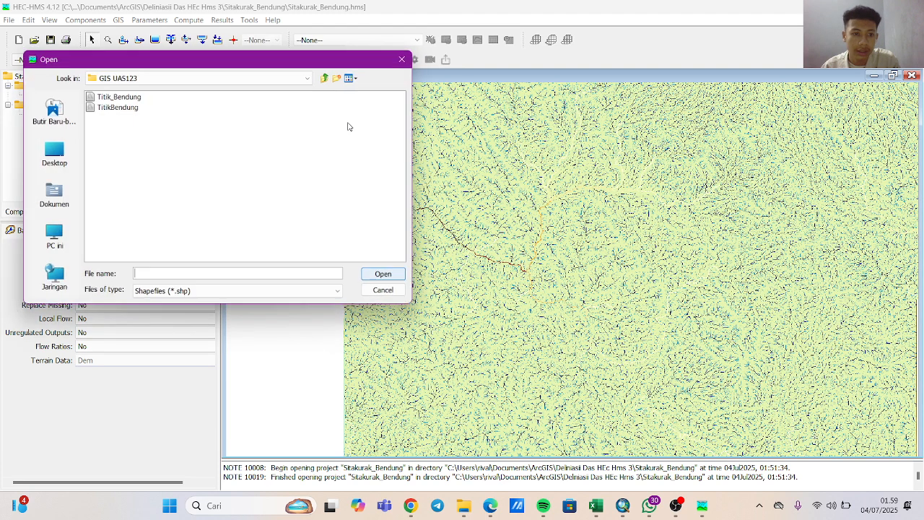
left_click(119, 96)
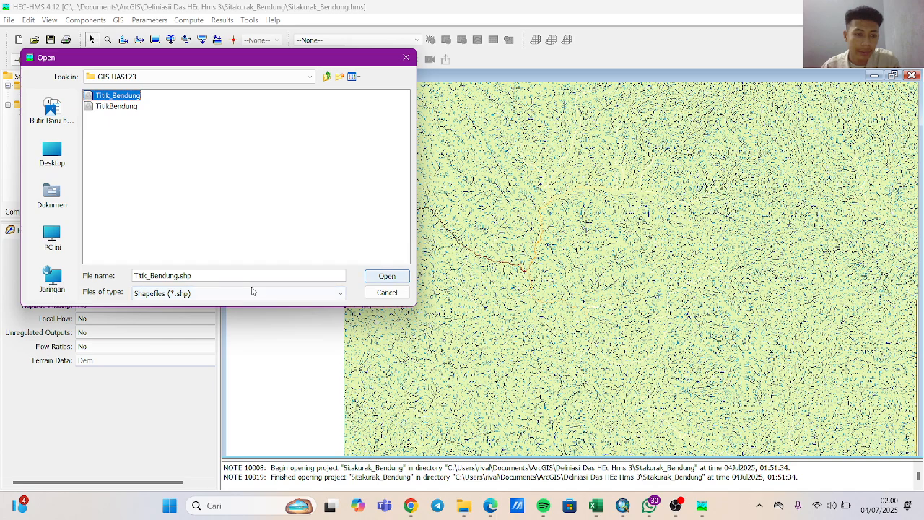
left_click(120, 107)
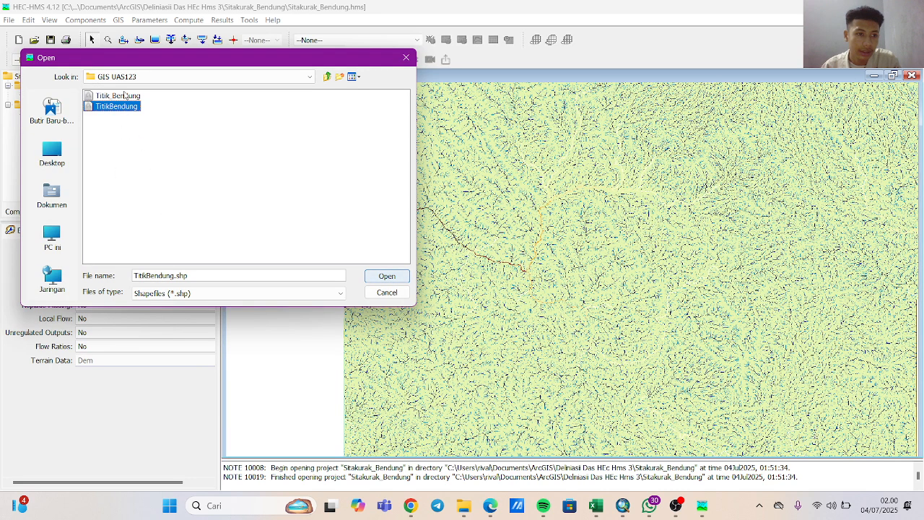
left_click(124, 95)
left_click(122, 107)
left_click(386, 278)
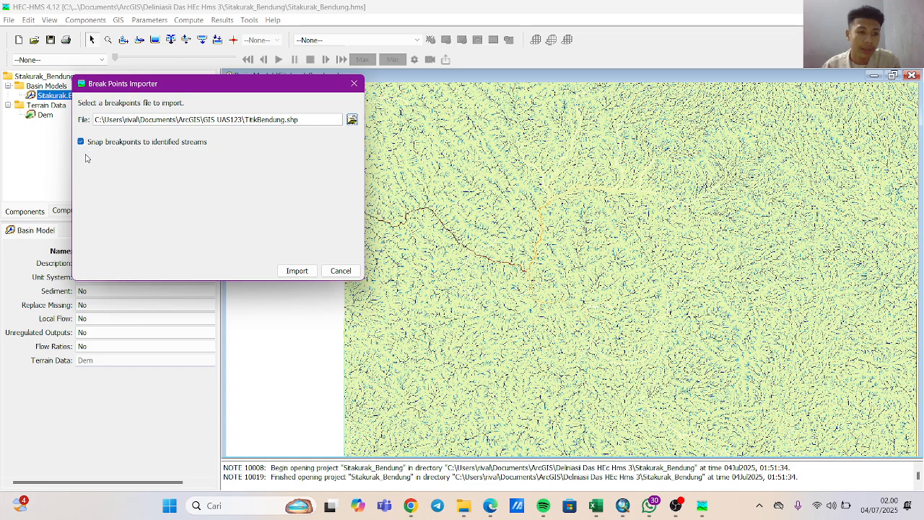
left_click(288, 269)
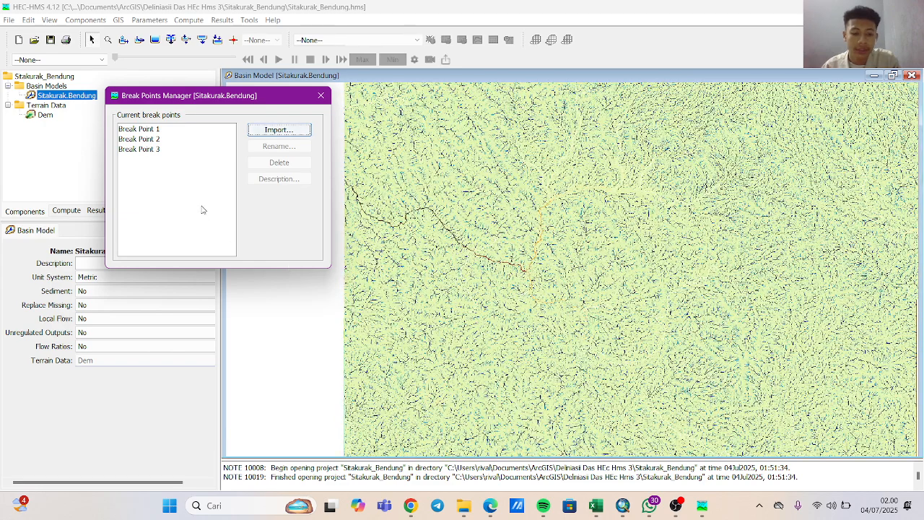
Rename Break Point 1 as SitakurakBendung and close the break point manager.
left_click(147, 130)
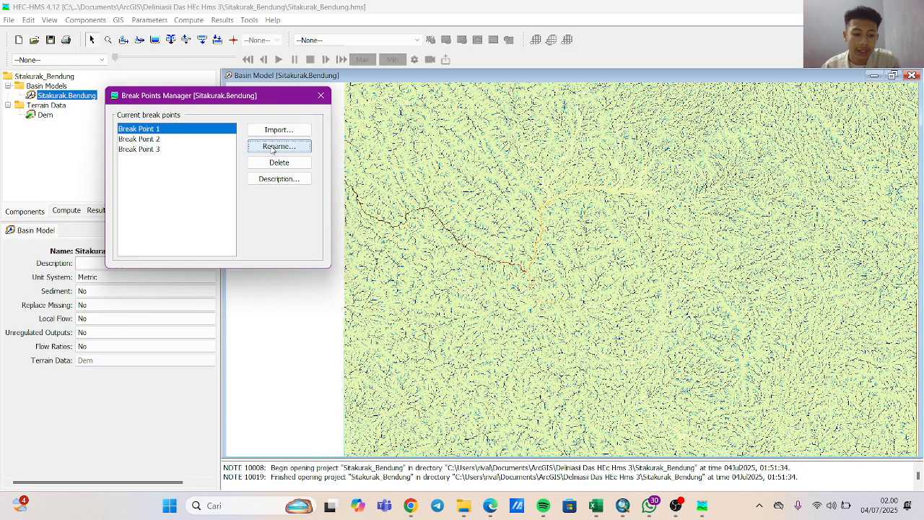
left_click(274, 148)
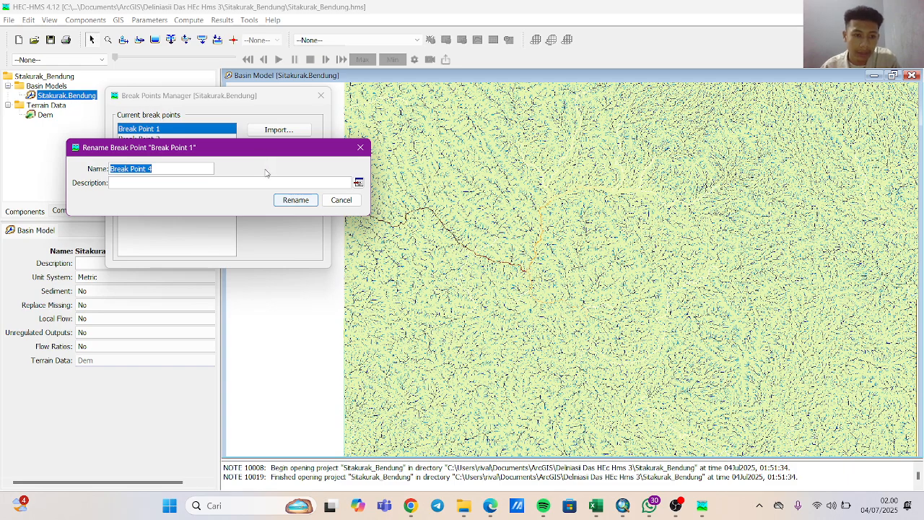
key("BackSpace")
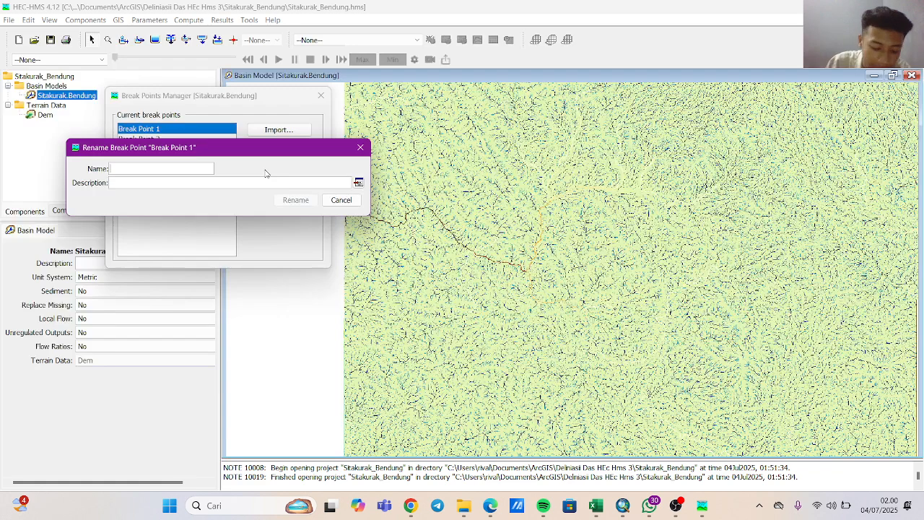
type("StakurakBendung")
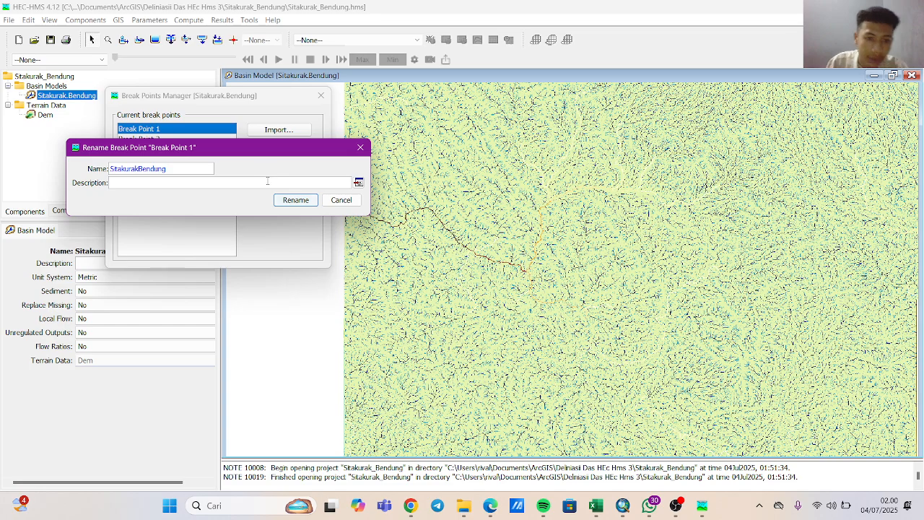
left_click(294, 200)
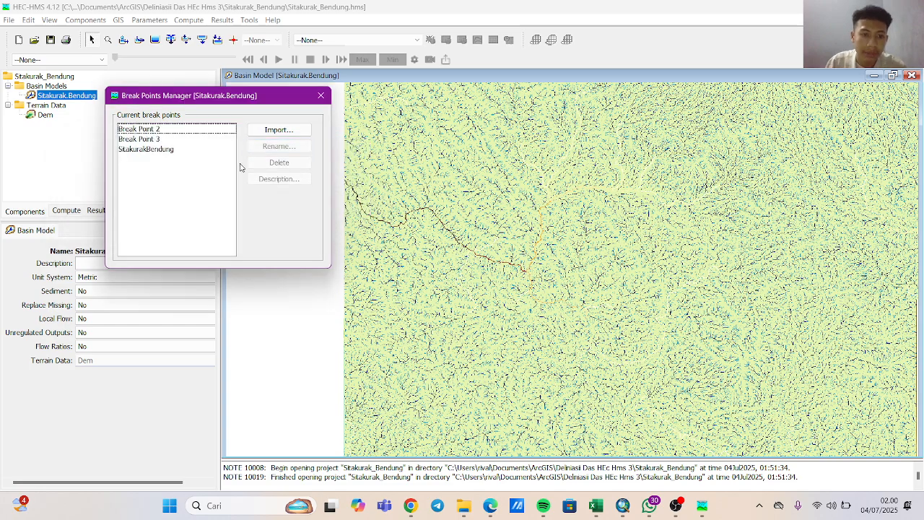
left_click(320, 96)
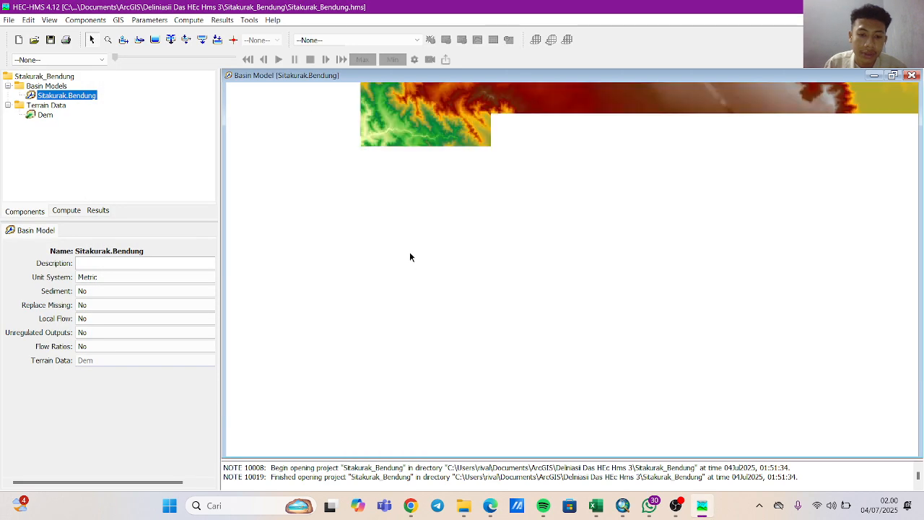
Delineate the basin elements with subbasin prefix SB, reach prefix R and inserted junctions prefixed J, without converting break points.
left_click(124, 21)
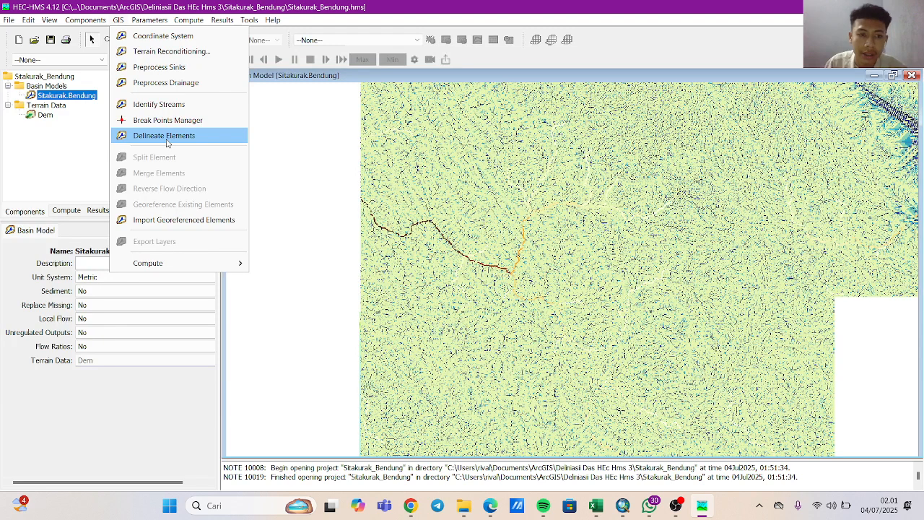
left_click(165, 136)
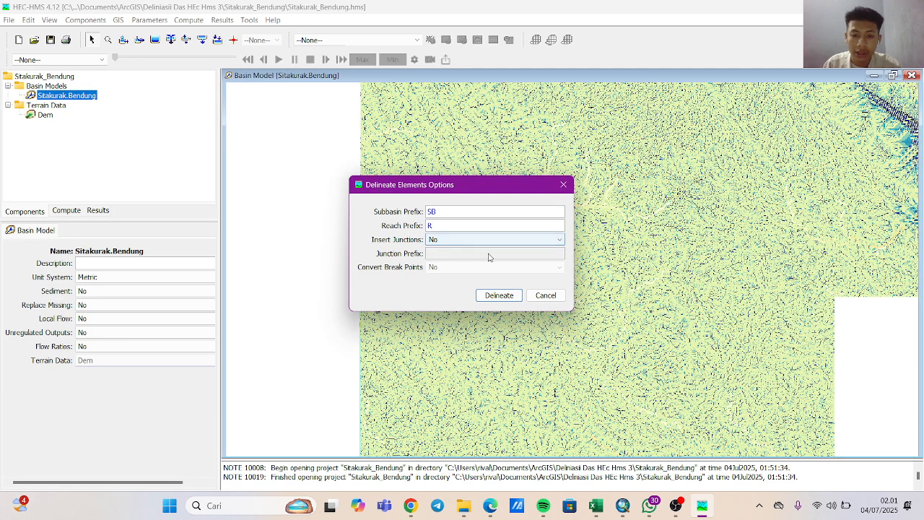
left_click(485, 240)
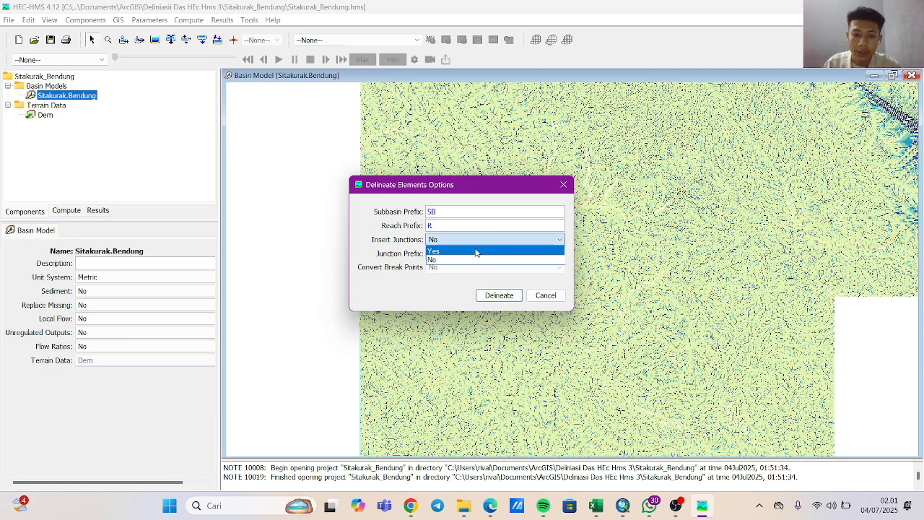
left_click(475, 250)
left_click(458, 254)
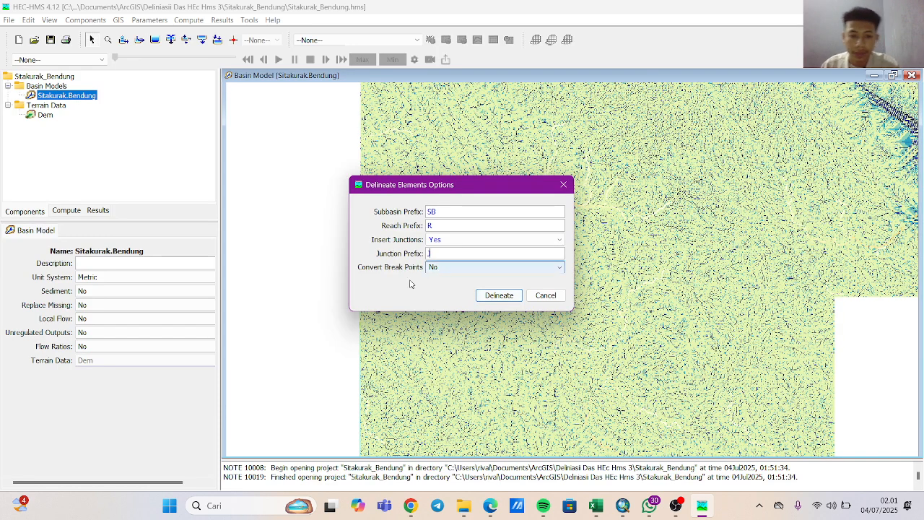
left_click(447, 269)
left_click(402, 293)
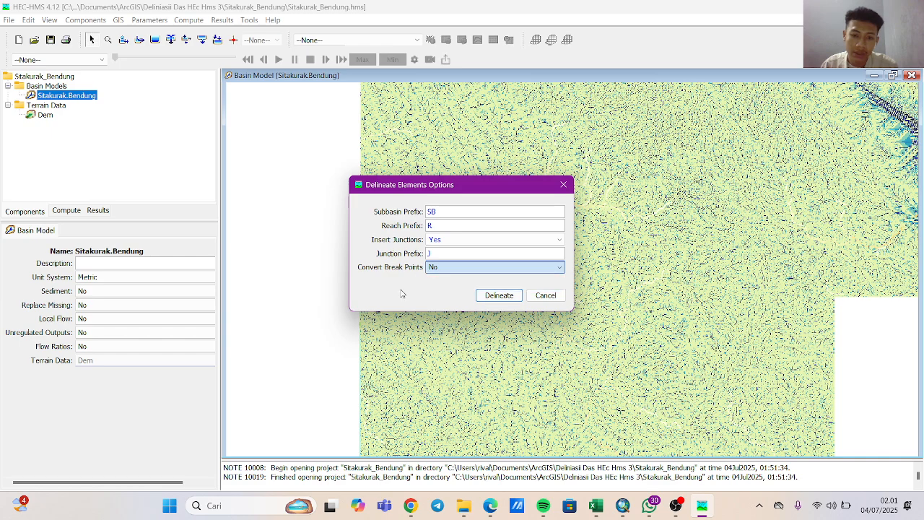
left_click(508, 297)
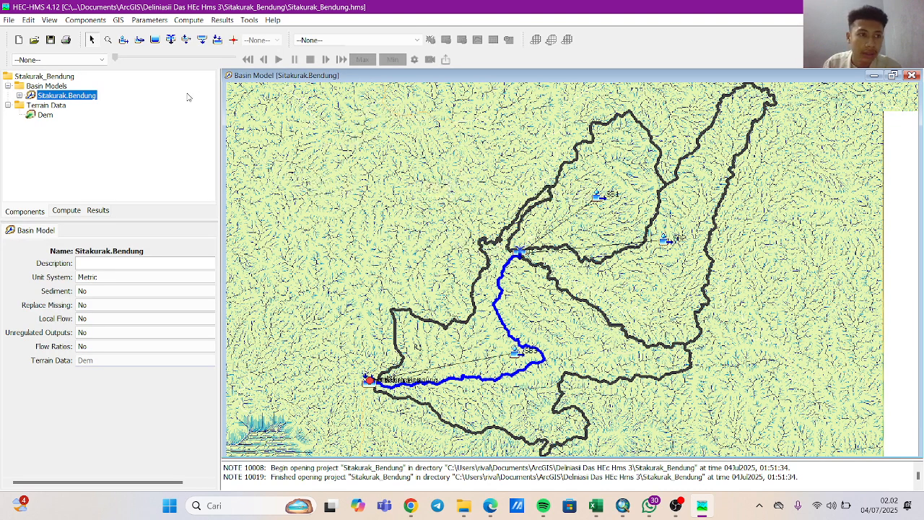
Change the canopy method for all subbasins to Simple Canopy.
left_click(152, 20)
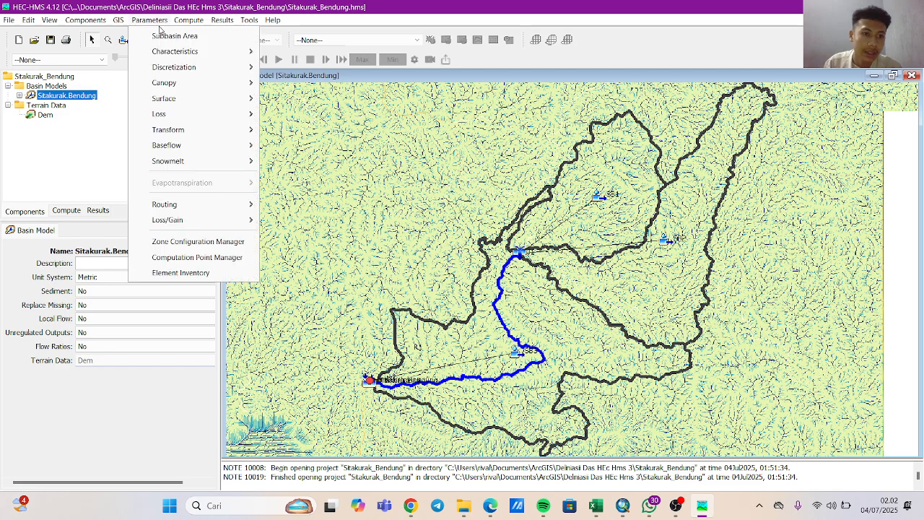
mouse_move(173, 87)
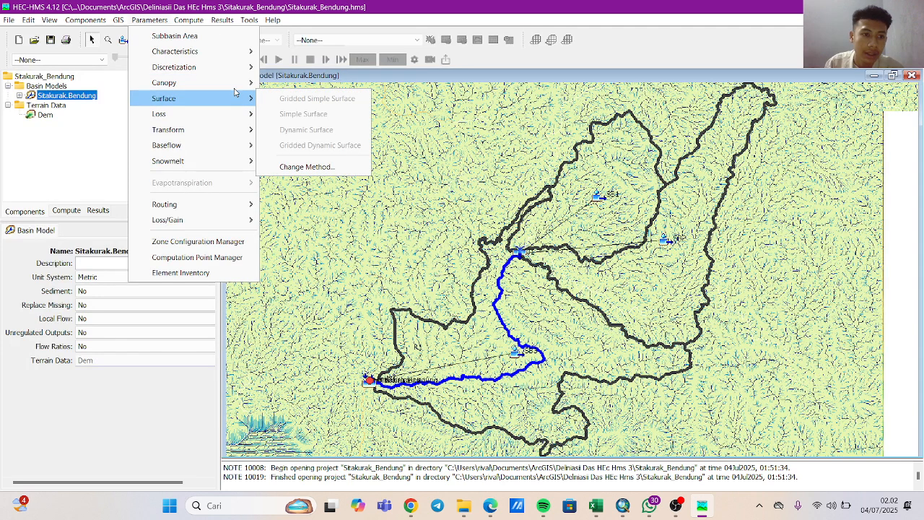
mouse_move(244, 82)
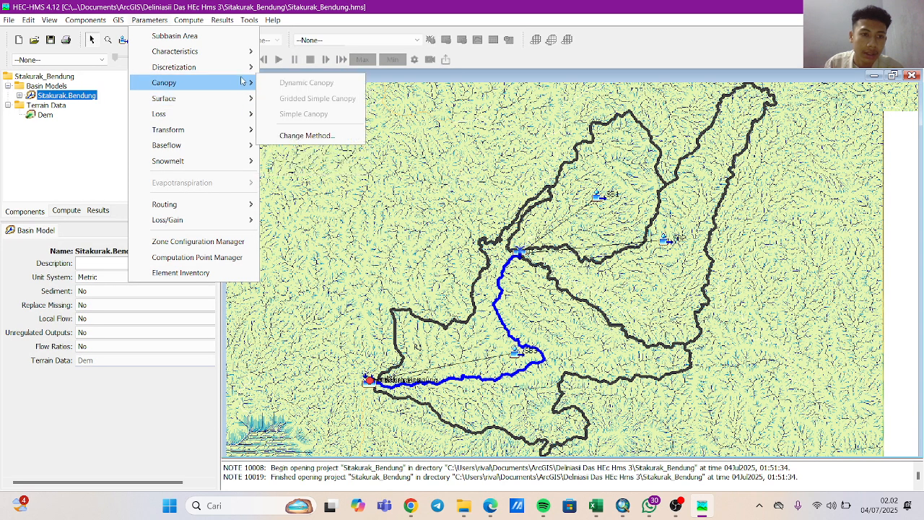
left_click(307, 136)
left_click(436, 263)
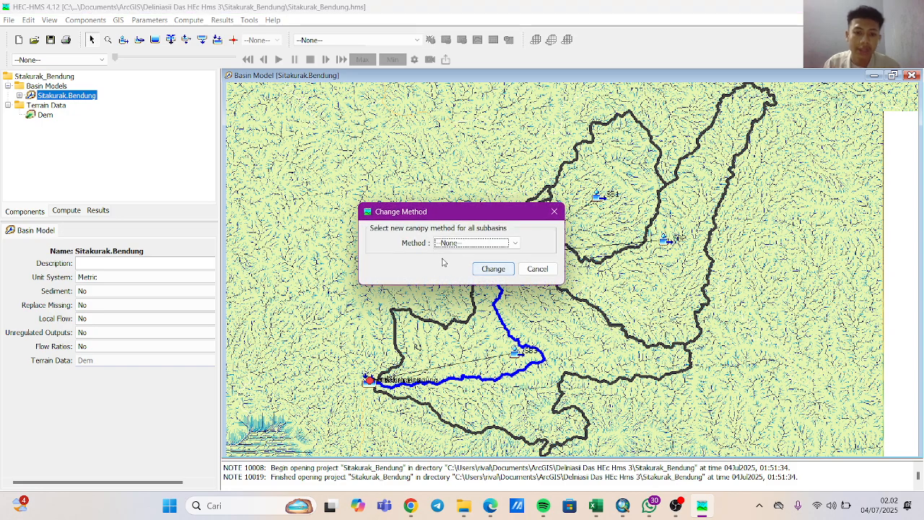
left_click(484, 244)
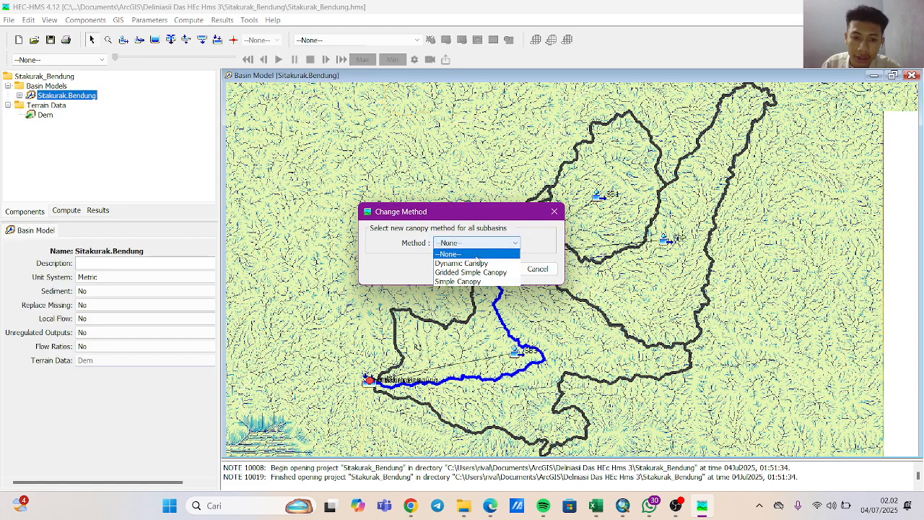
left_click(459, 281)
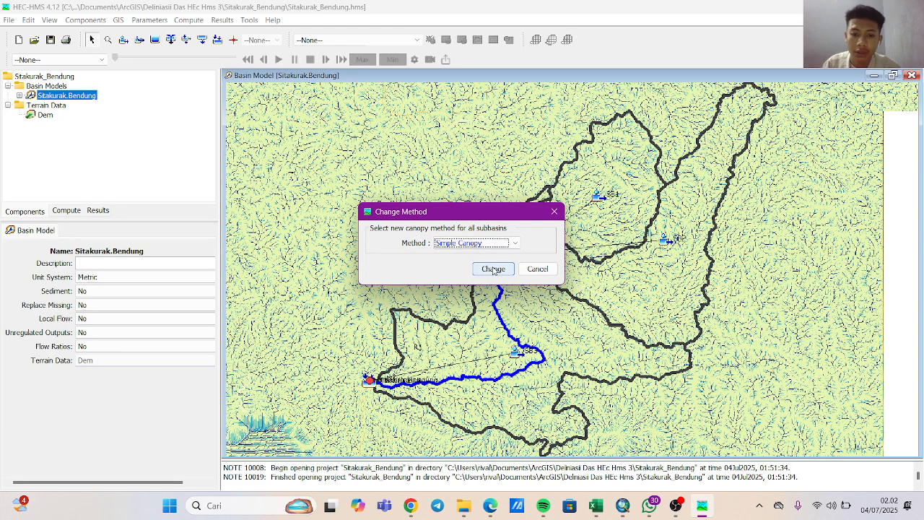
left_click(494, 268)
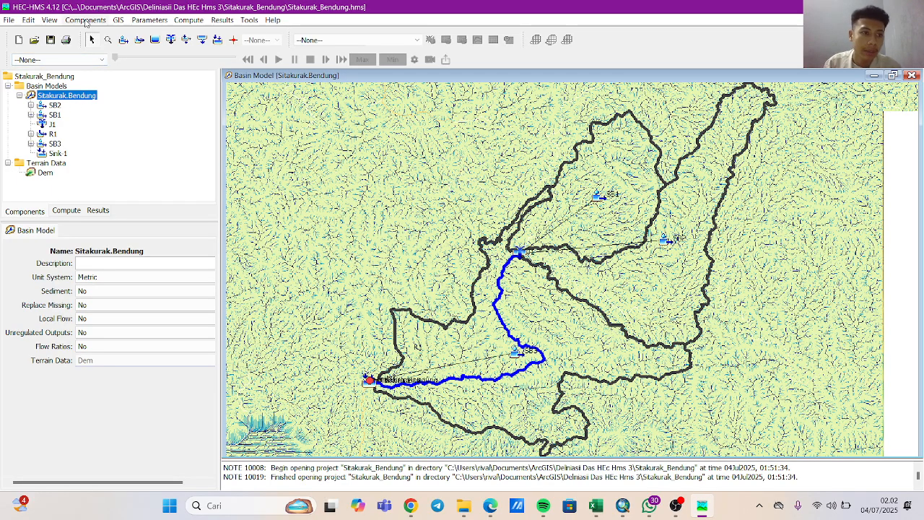
Open the Simple Canopy parameters for all subbasins and set the initial storage to 10 % for SB2, SB1 and SB3.
left_click(85, 21)
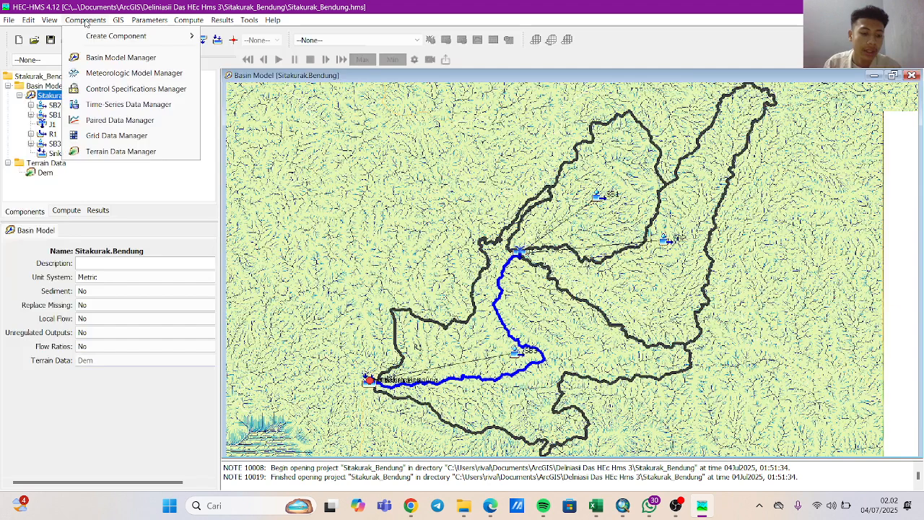
left_click(138, 20)
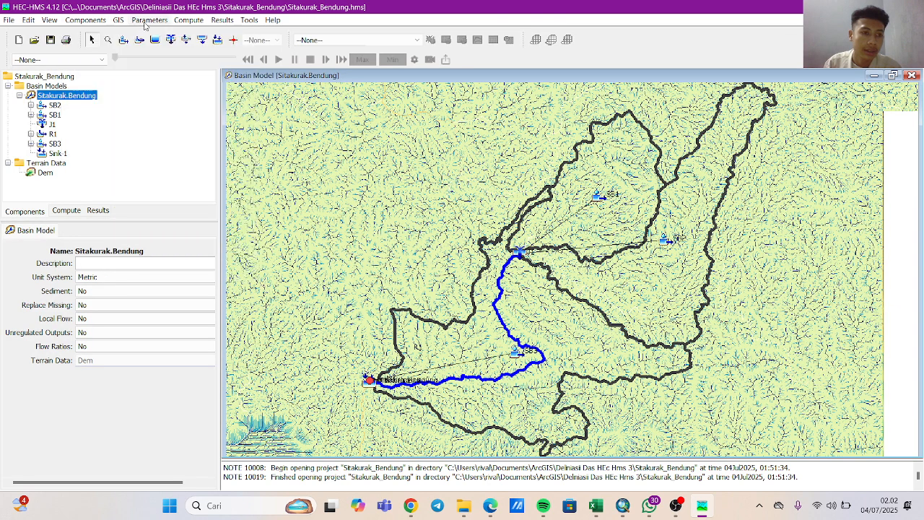
left_click(137, 19)
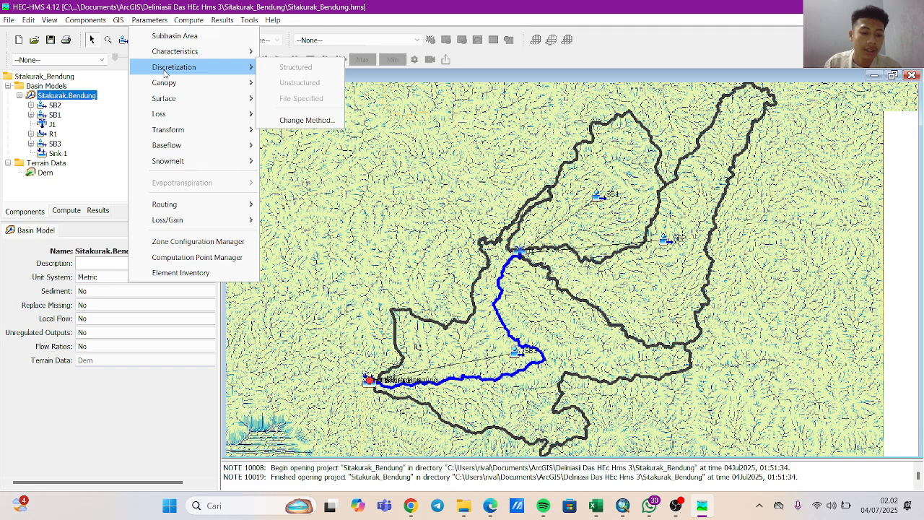
mouse_move(168, 83)
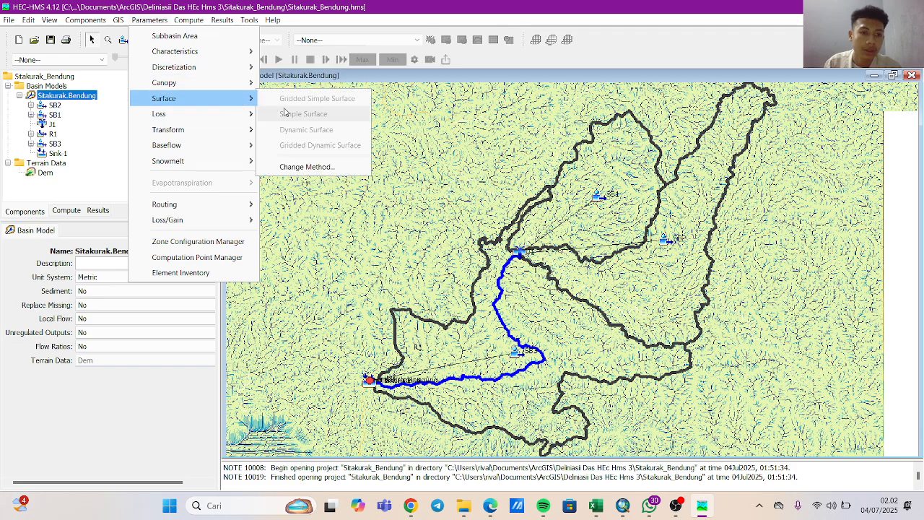
mouse_move(251, 87)
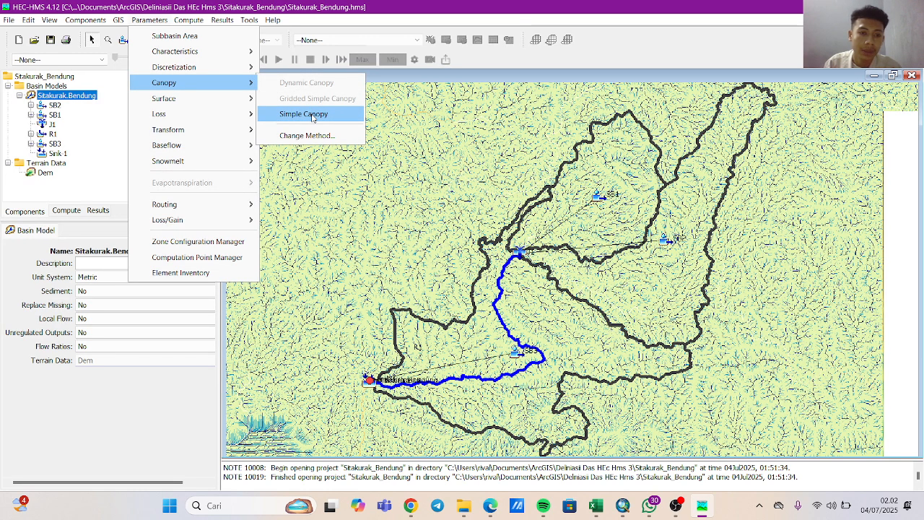
left_click(312, 116)
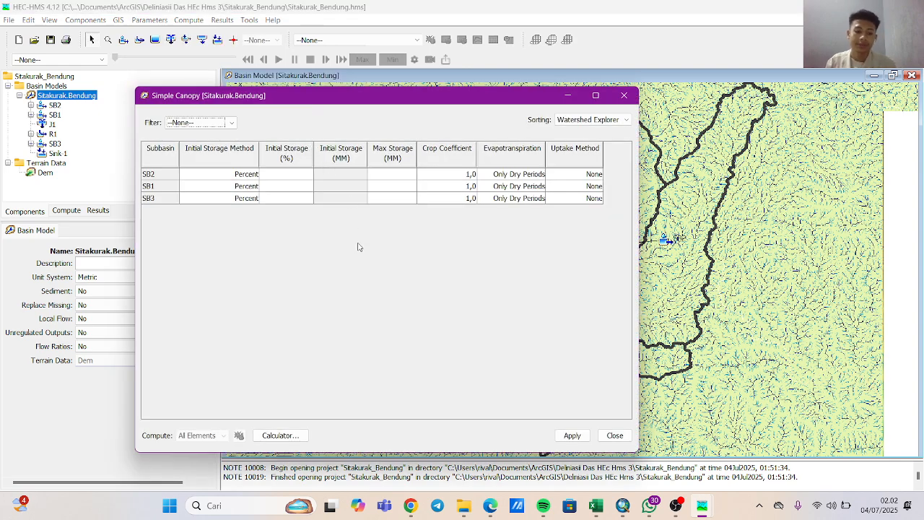
left_click(295, 175)
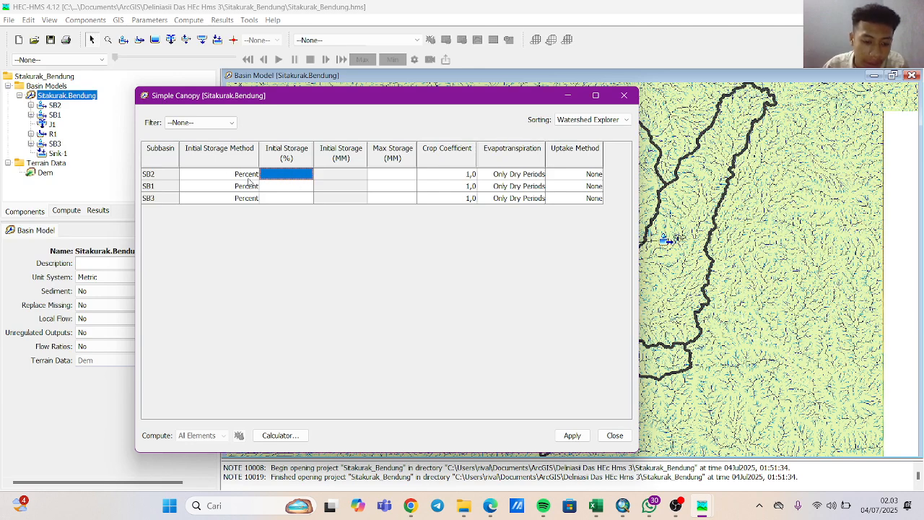
type("10")
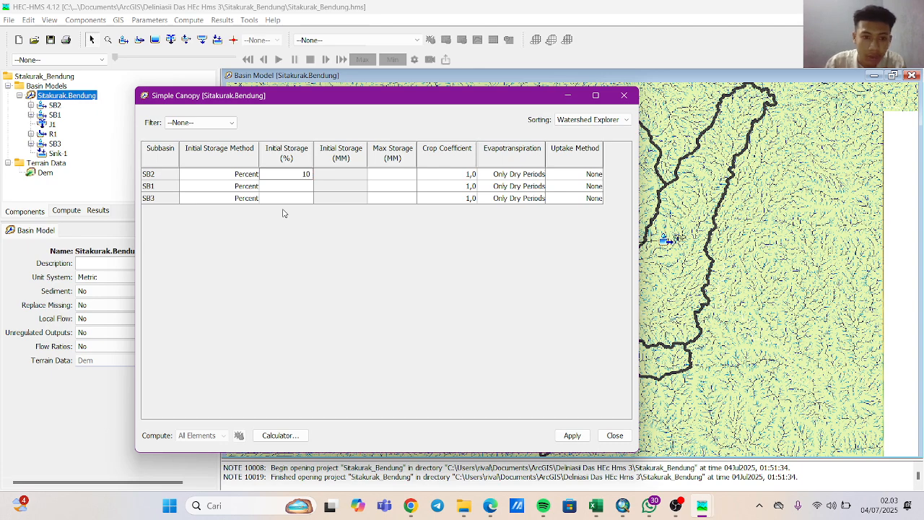
left_click(294, 187)
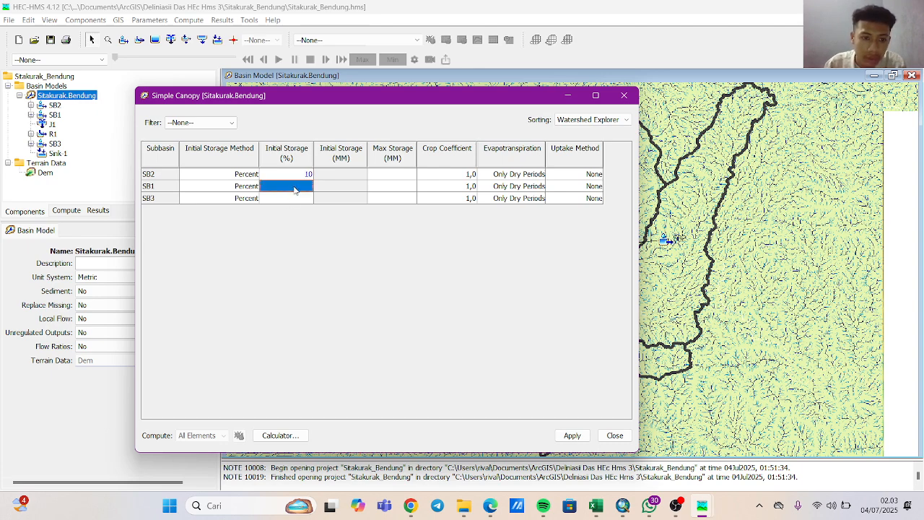
type("10")
left_click(308, 200)
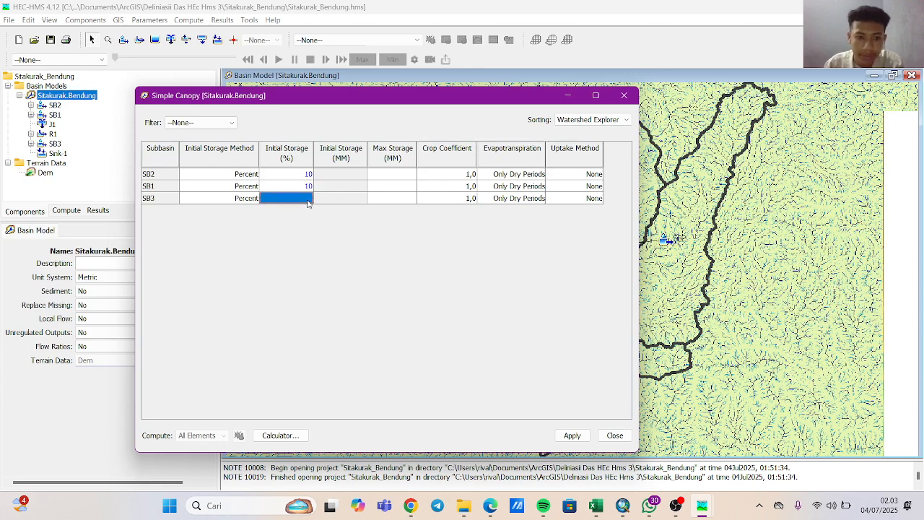
type("10")
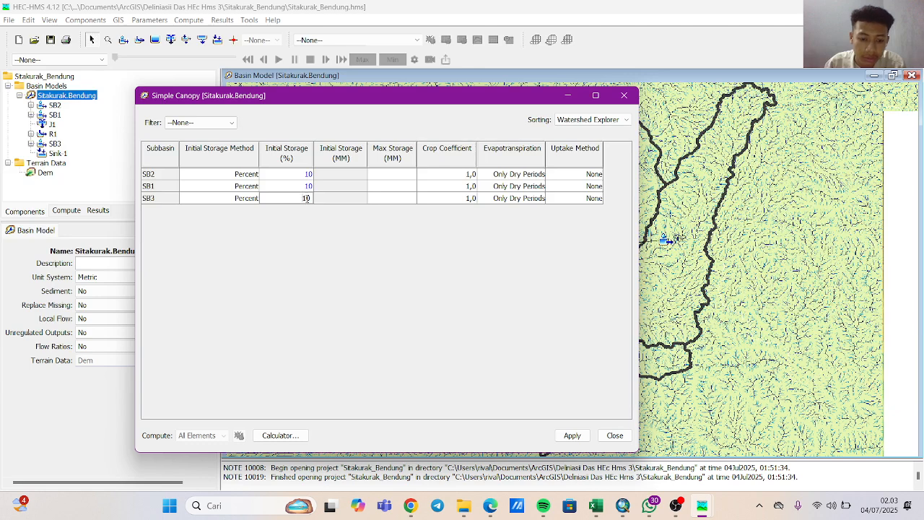
left_click(309, 174)
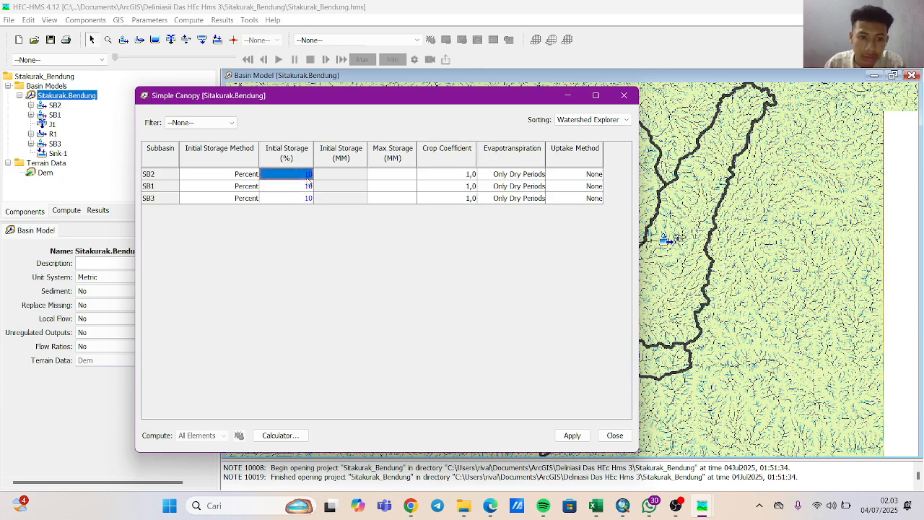
Set the maximum canopy storage to 49,5 mm for SB2, SB1 and SB3.
left_click(376, 202)
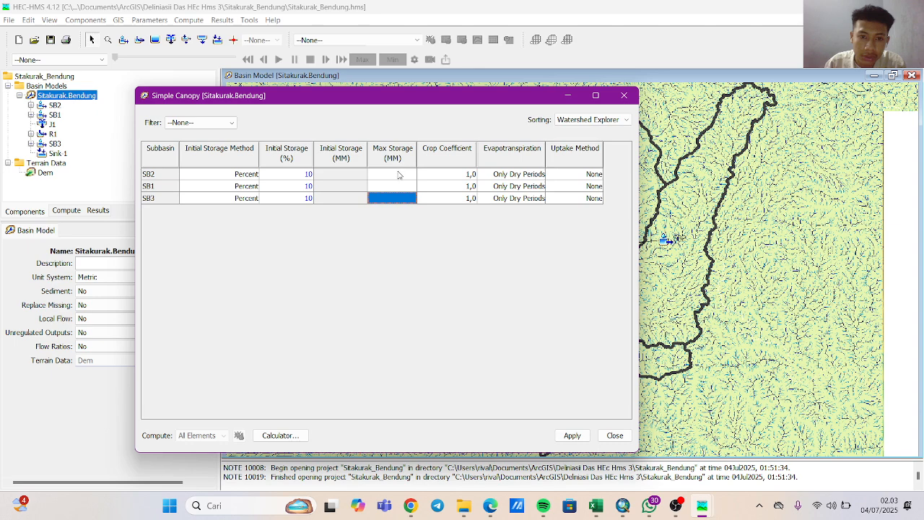
left_click(397, 175)
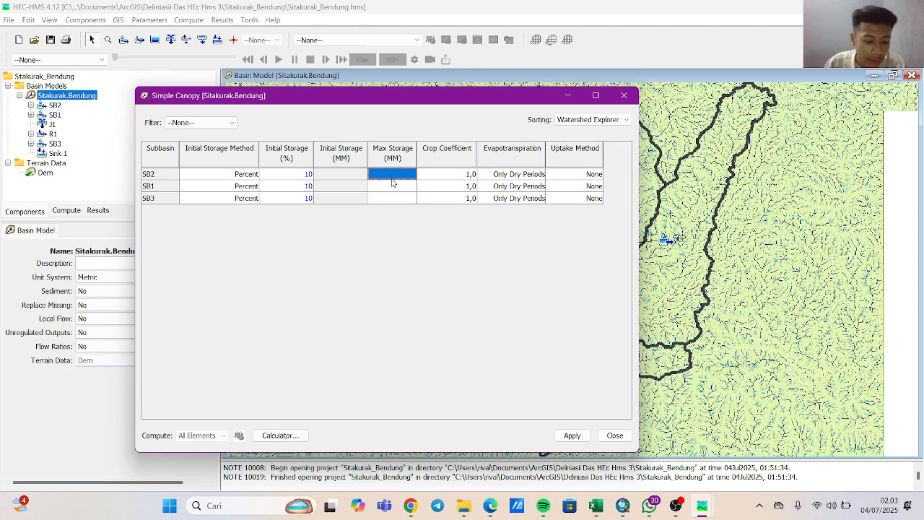
type("49,")
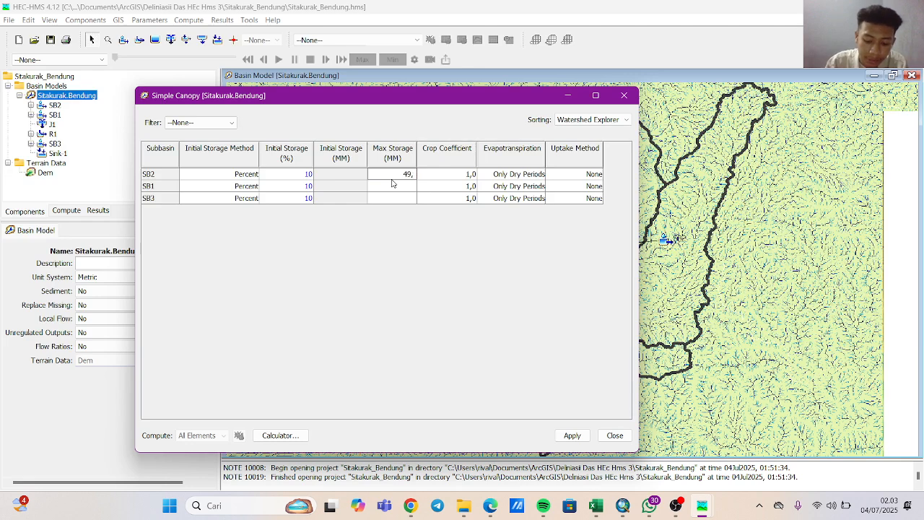
type("5")
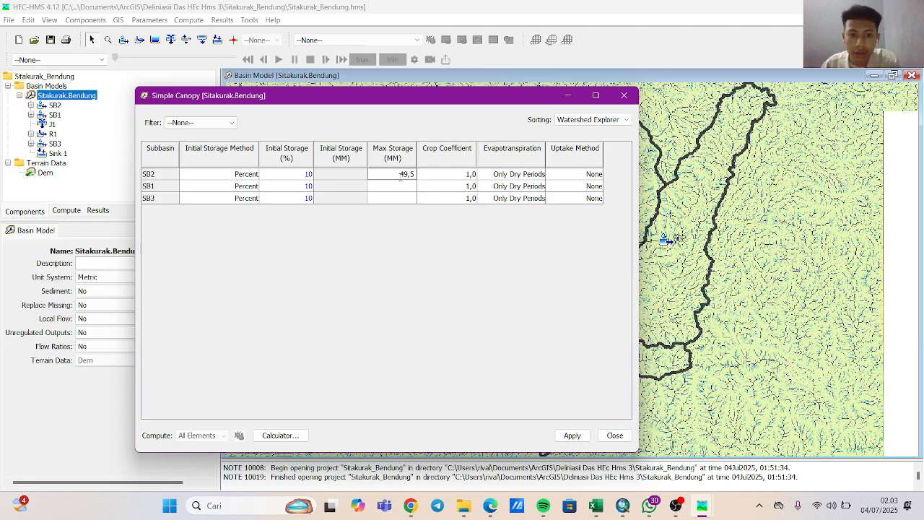
left_click(406, 188)
type("4")
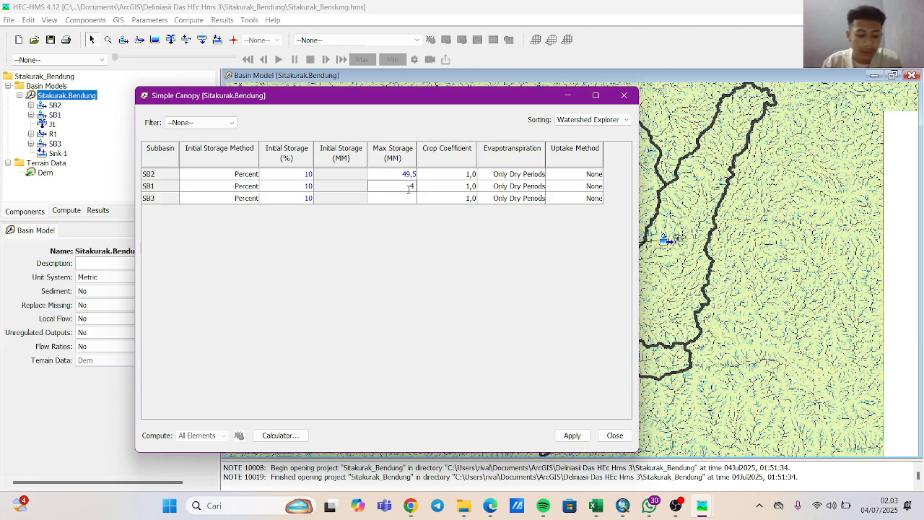
type("9,5")
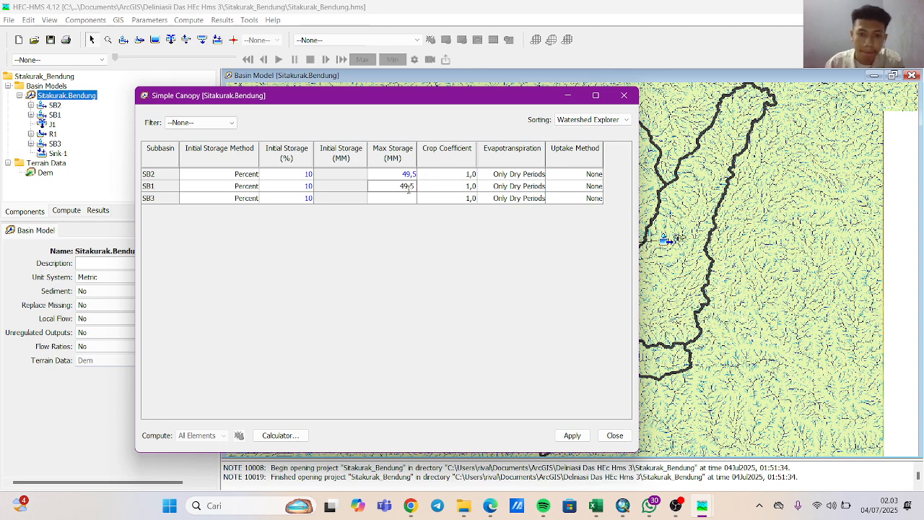
left_click(408, 199)
type("4")
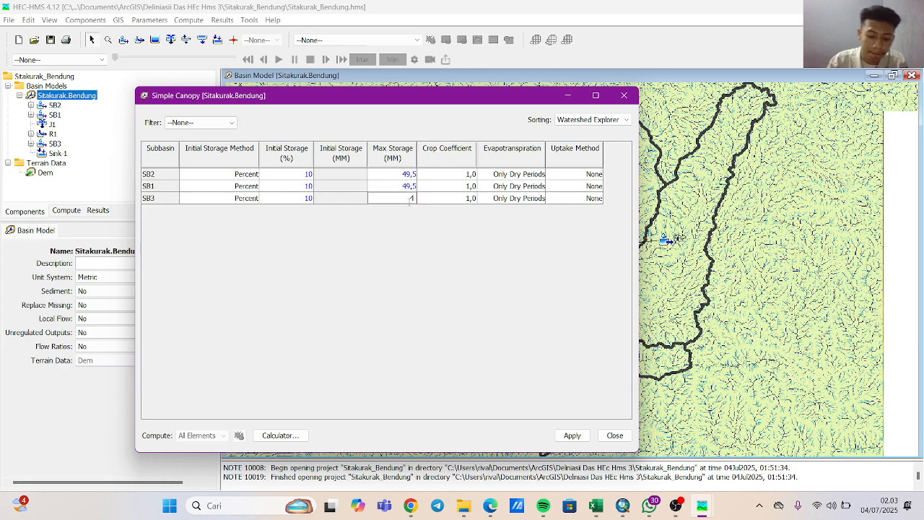
type("9,5")
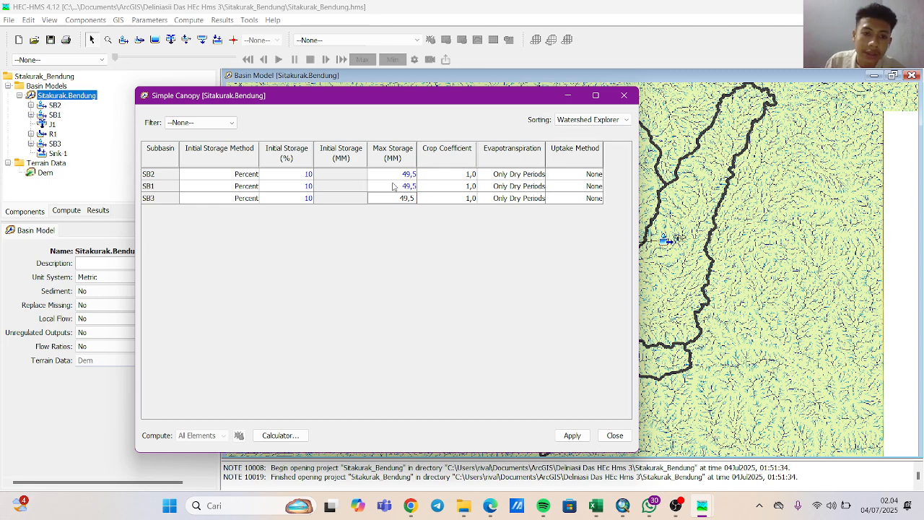
Set the crop coefficient to 0,85 for SB2, SB1 and SB3.
left_click(429, 188)
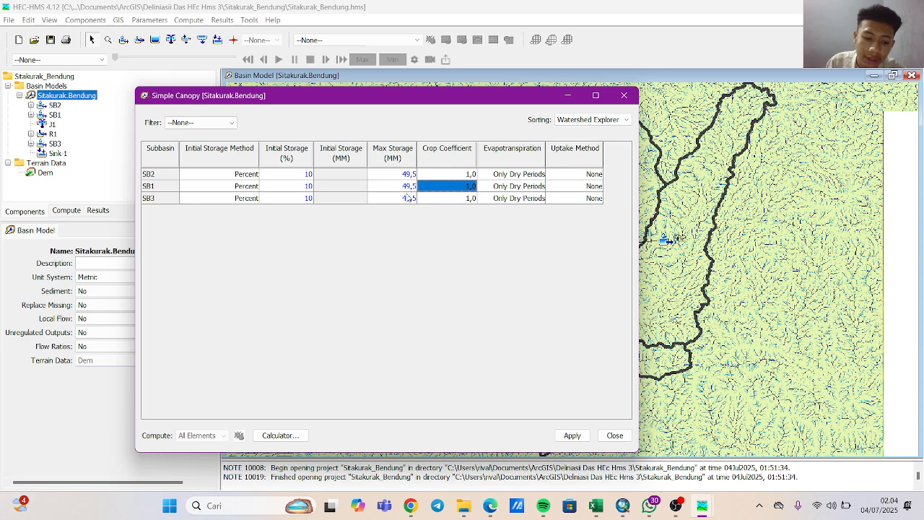
left_click(448, 174)
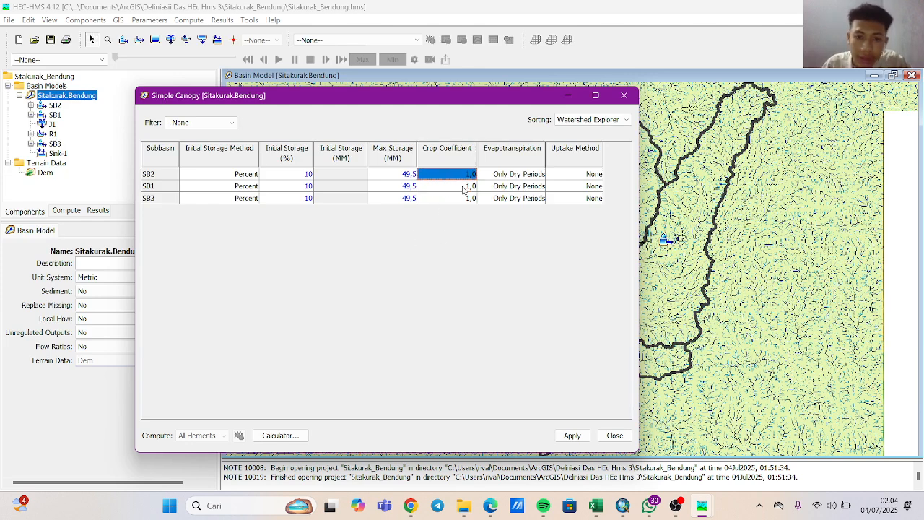
type("0")
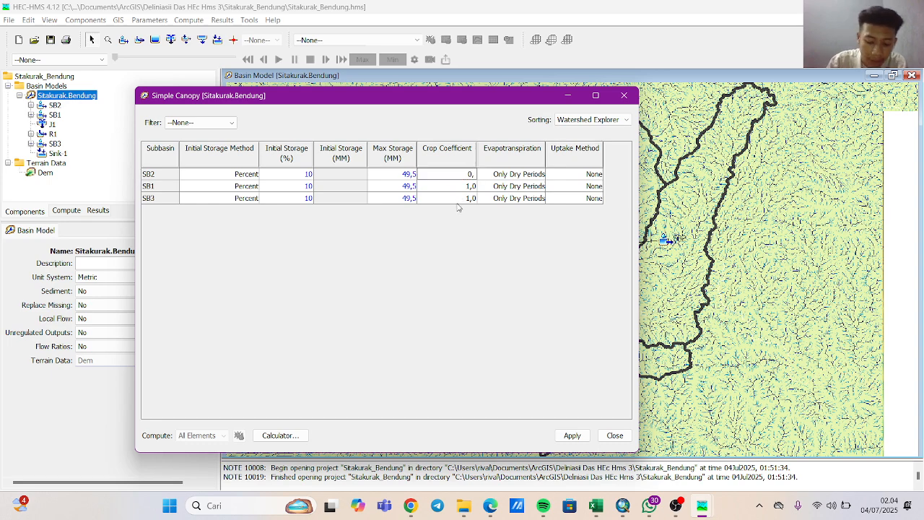
type(",85")
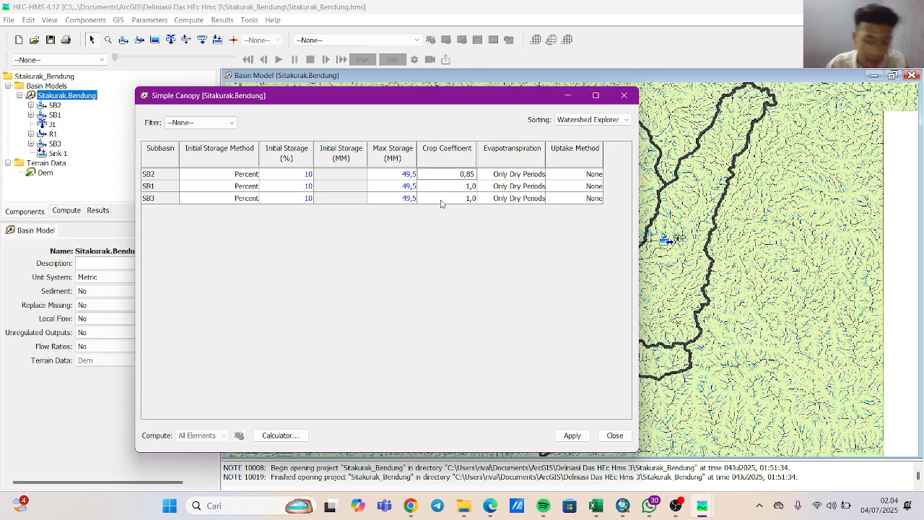
left_click(474, 187)
type("1,")
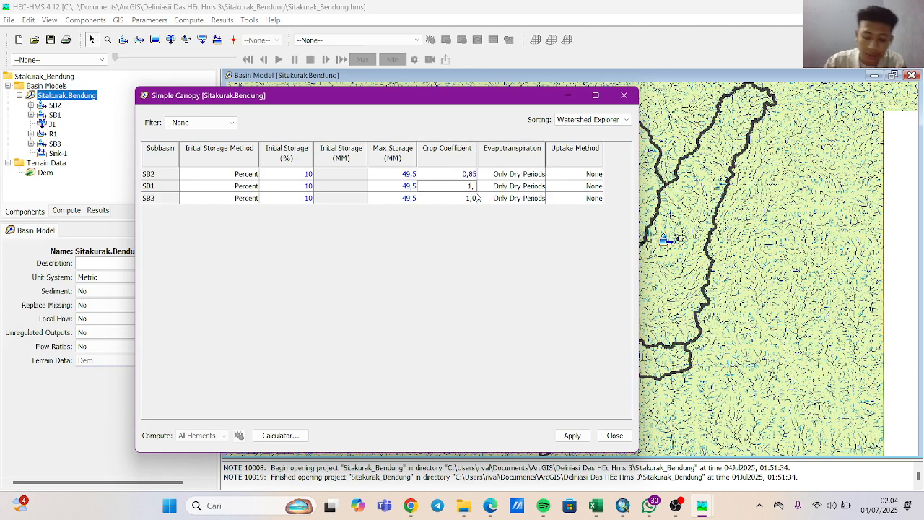
type("85")
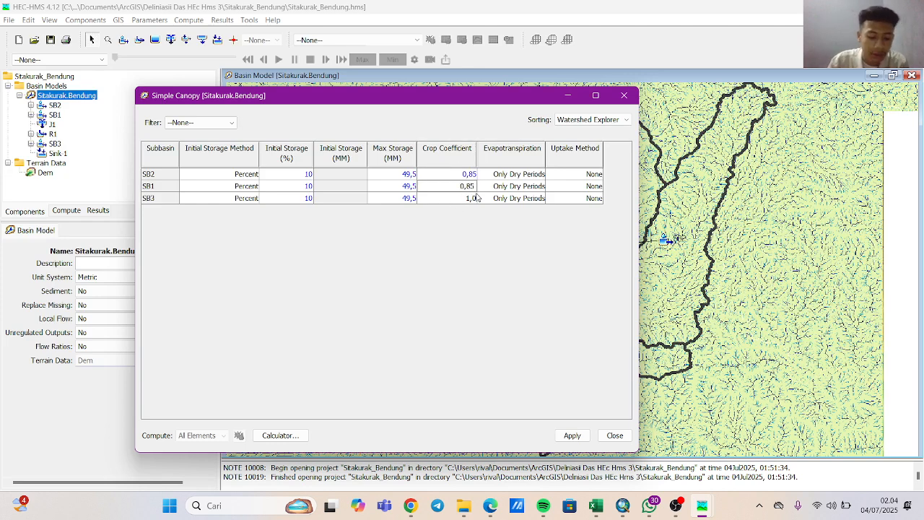
left_click(473, 198)
type("0")
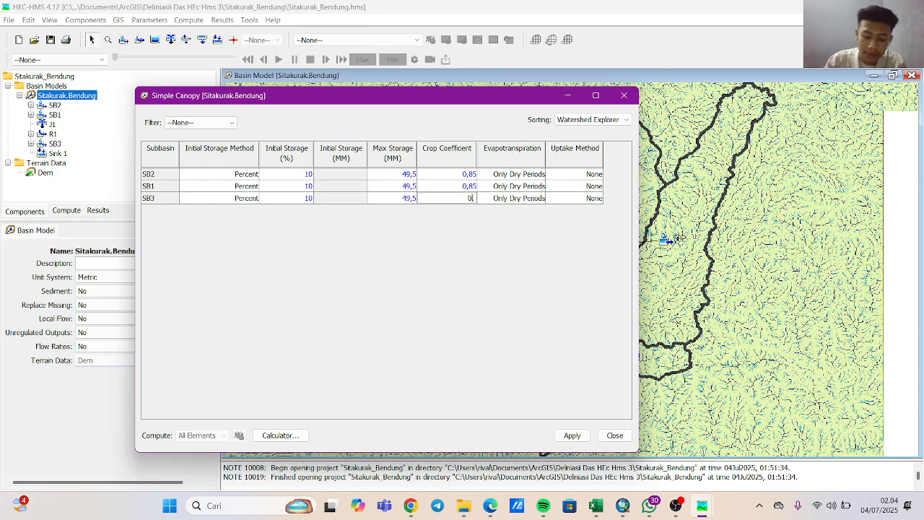
type(",85")
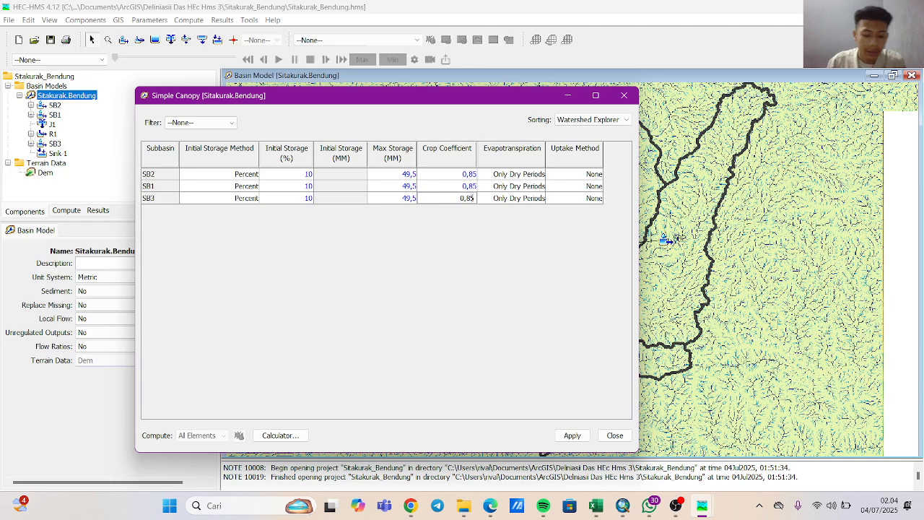
Review the Simple Canopy values, leave evapotranspiration at Only Dry Periods and uptake method at None, and apply the parameters.
left_click(504, 200)
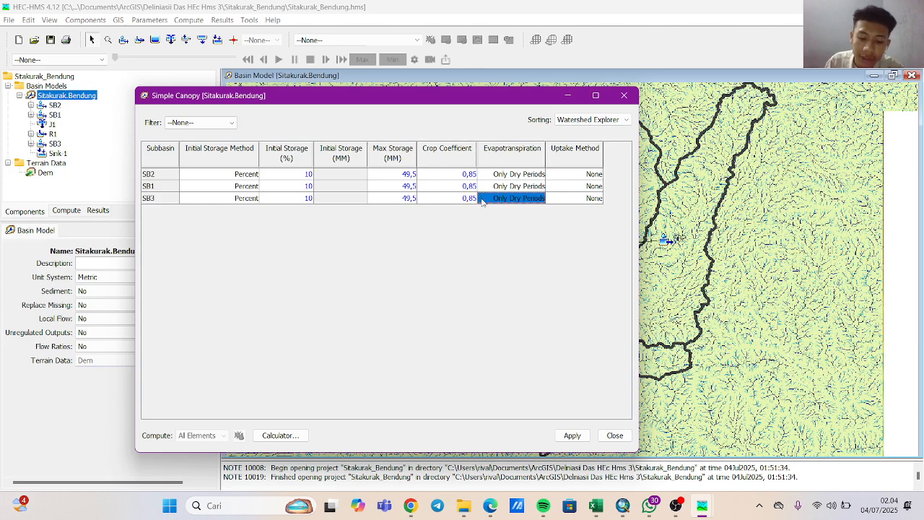
left_click(514, 174)
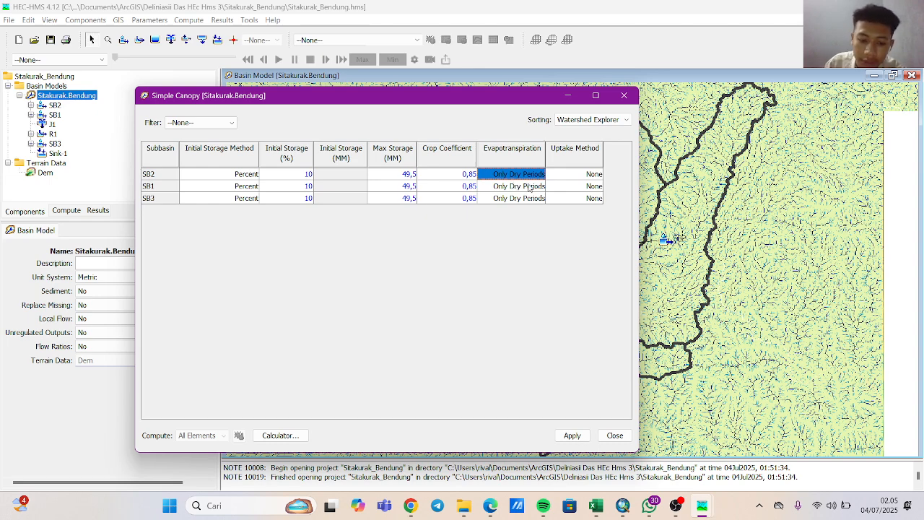
left_click(560, 174)
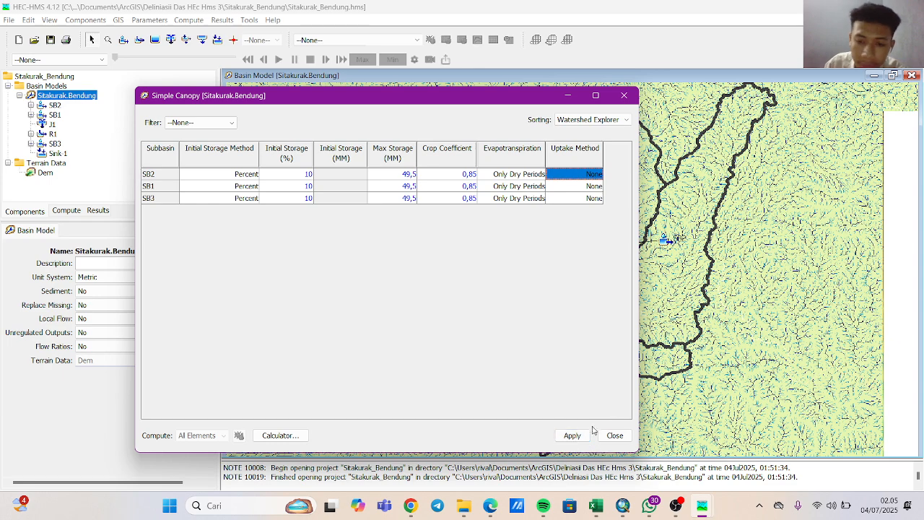
left_click(438, 177)
left_click(406, 176)
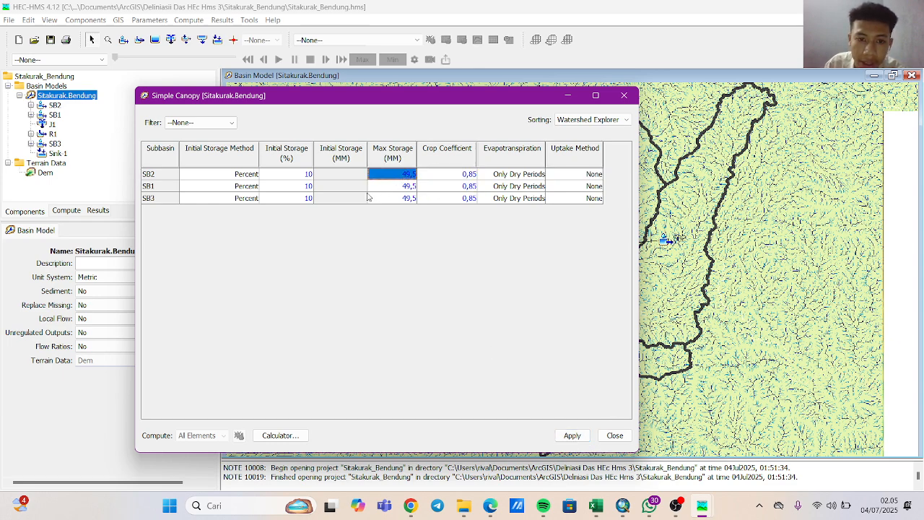
left_click(288, 174)
left_click(285, 198)
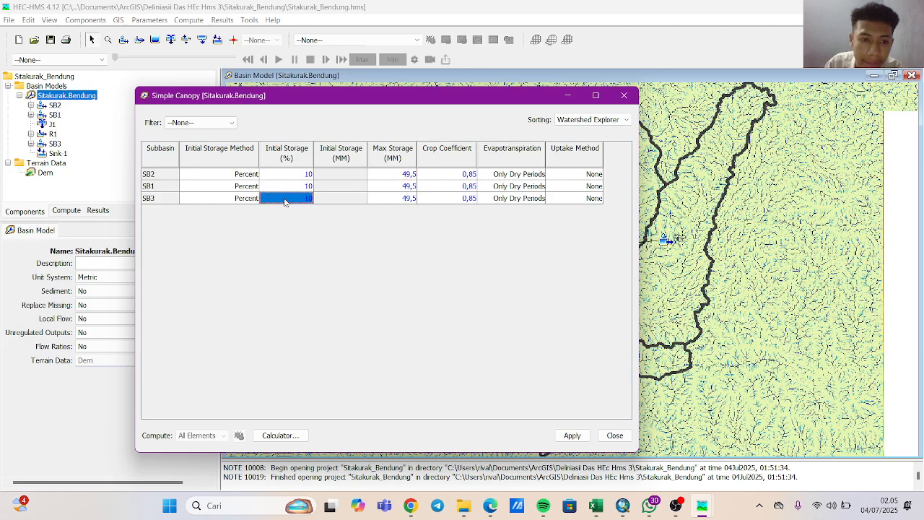
left_click(272, 187)
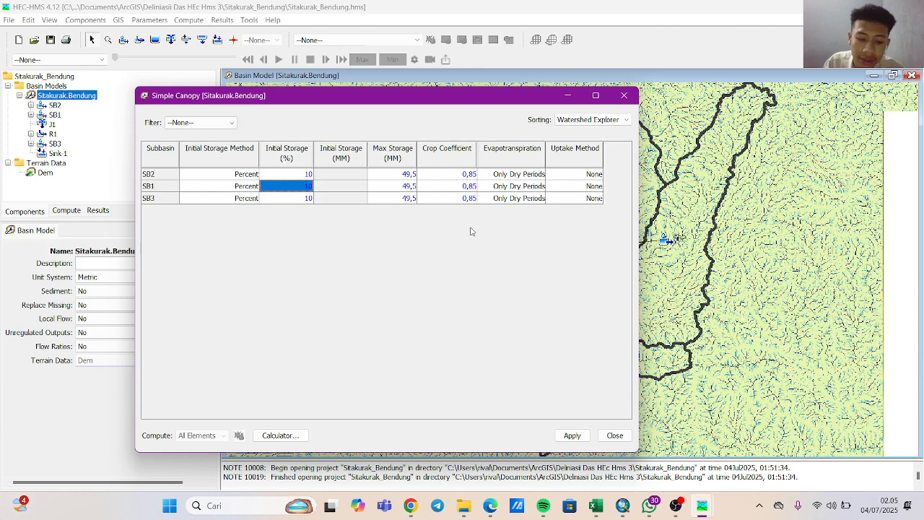
left_click(572, 437)
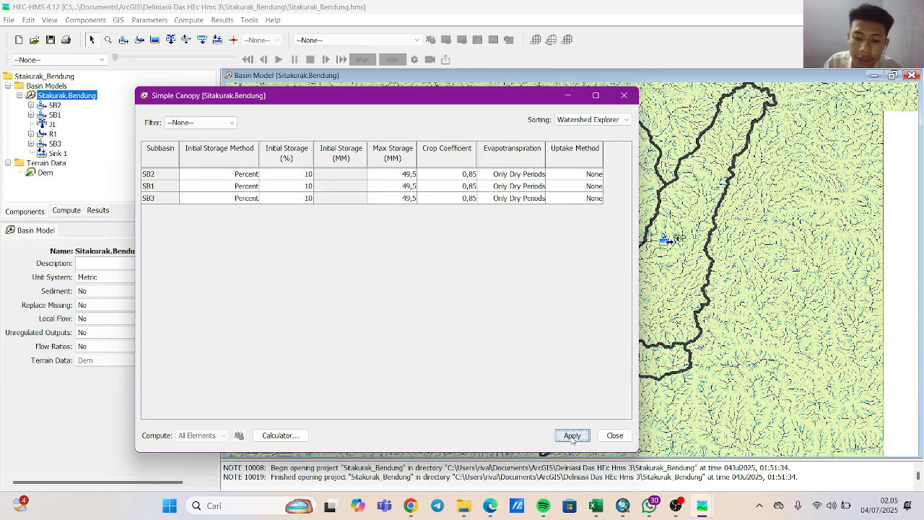
Close the Simple Canopy parameter table.
left_click(614, 436)
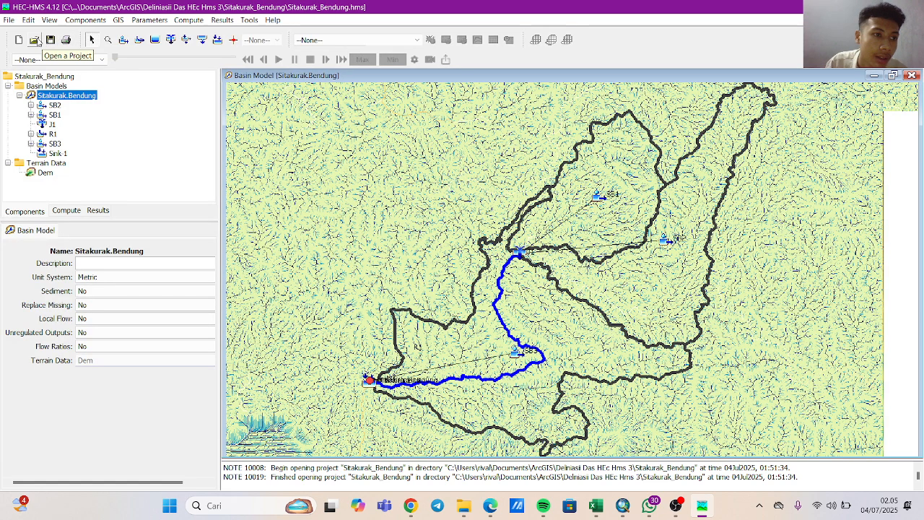
left_click(34, 39)
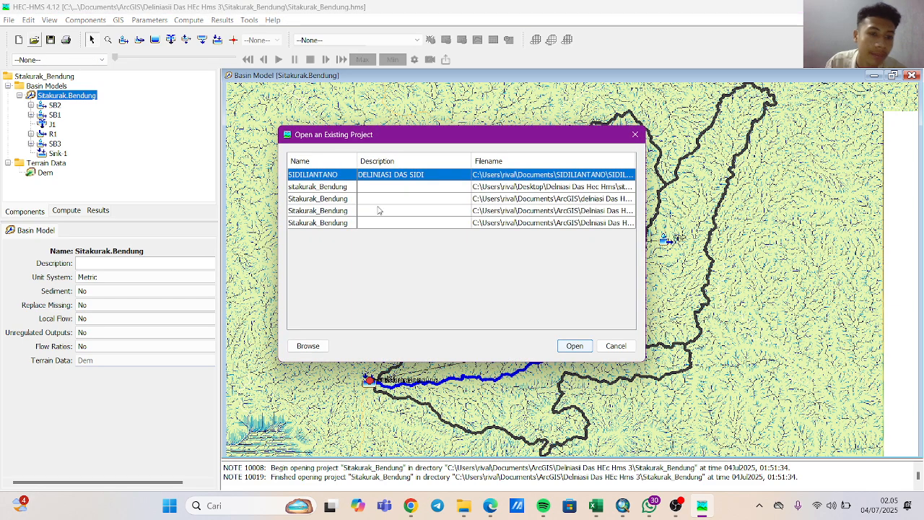
left_click(633, 135)
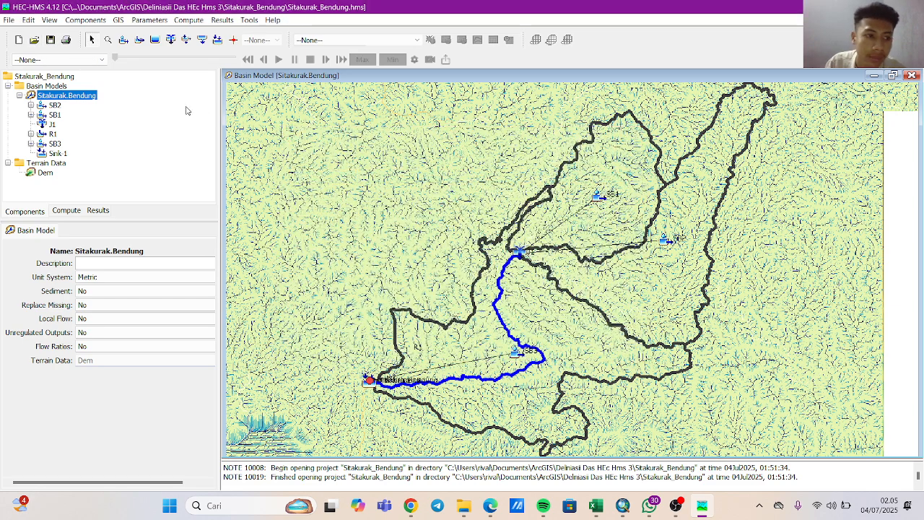
left_click(66, 39)
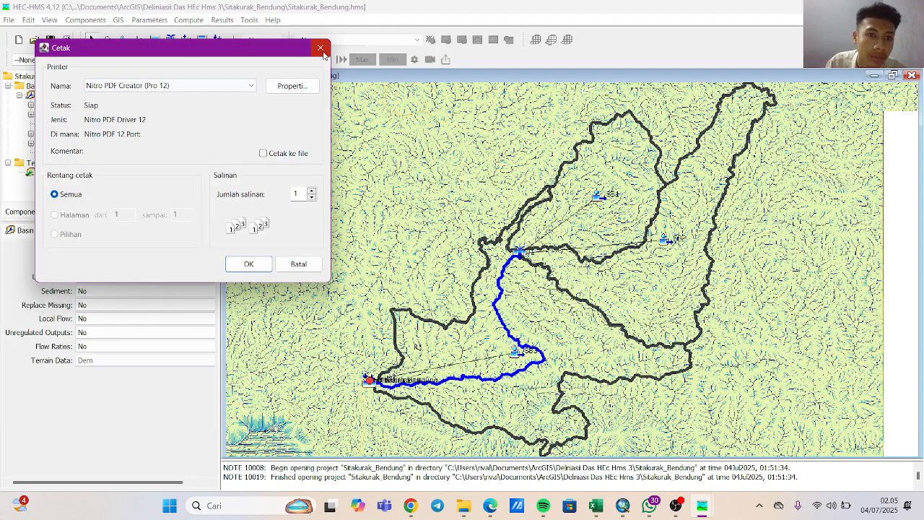
left_click(321, 48)
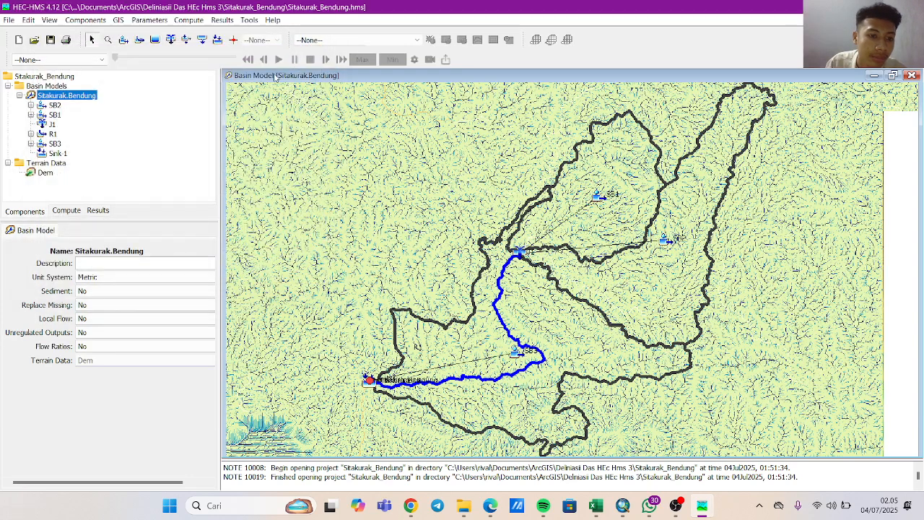
Save the Sitakurak_Bendung project with the applied canopy parameters.
left_click(29, 20)
mouse_move(10, 22)
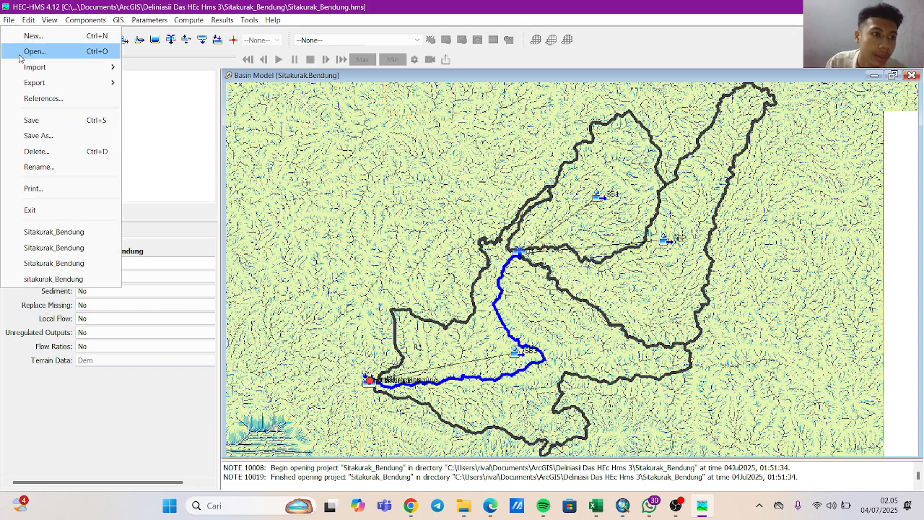
left_click(33, 119)
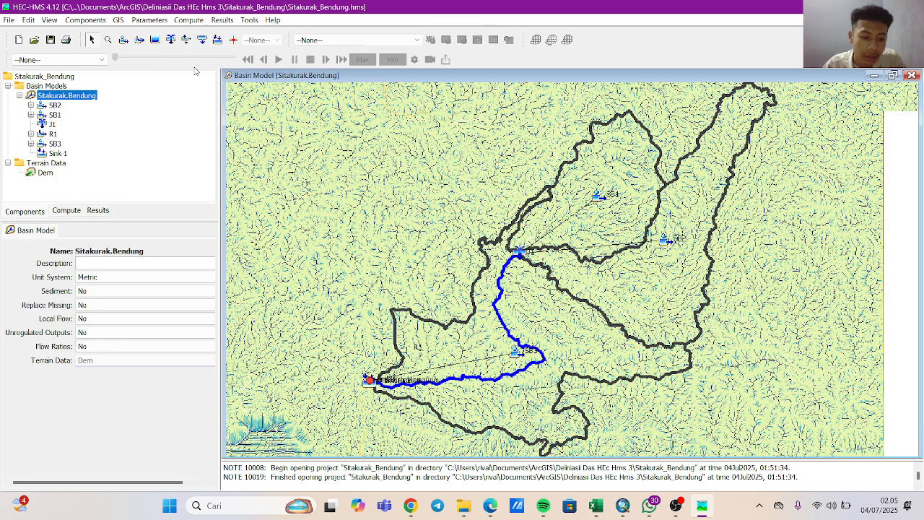
Change the surface method to Simple Surface for all subbasins in the basin model.
left_click(153, 21)
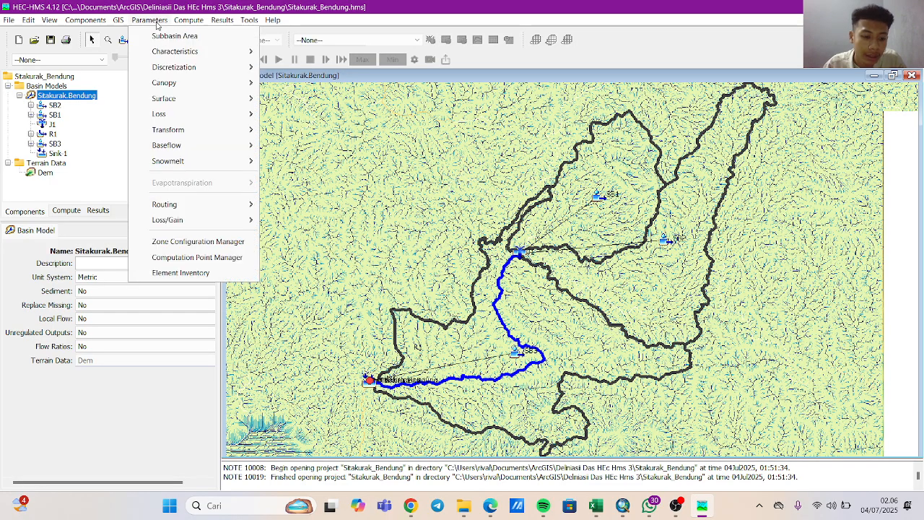
mouse_move(177, 97)
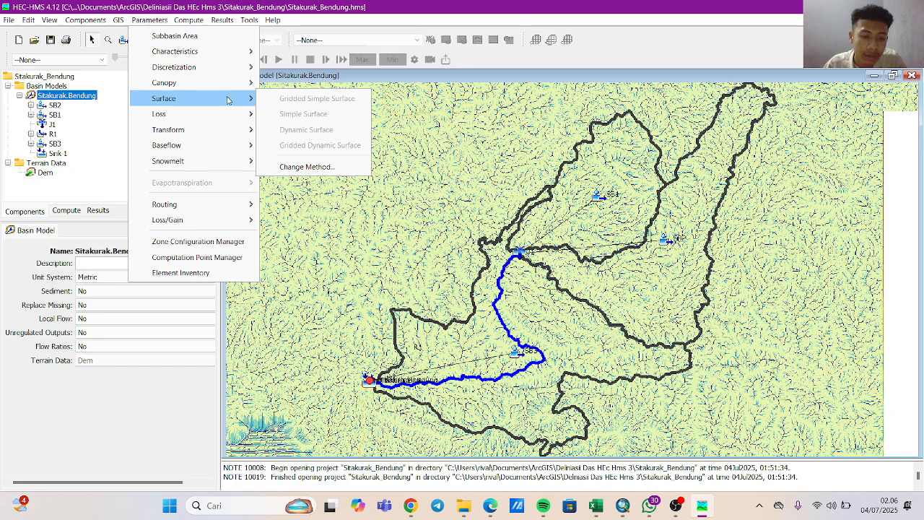
mouse_move(241, 112)
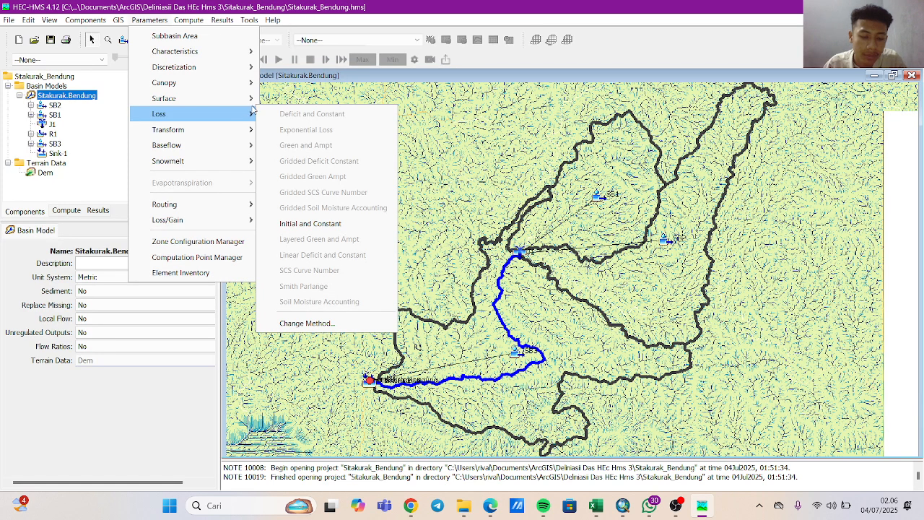
mouse_move(223, 96)
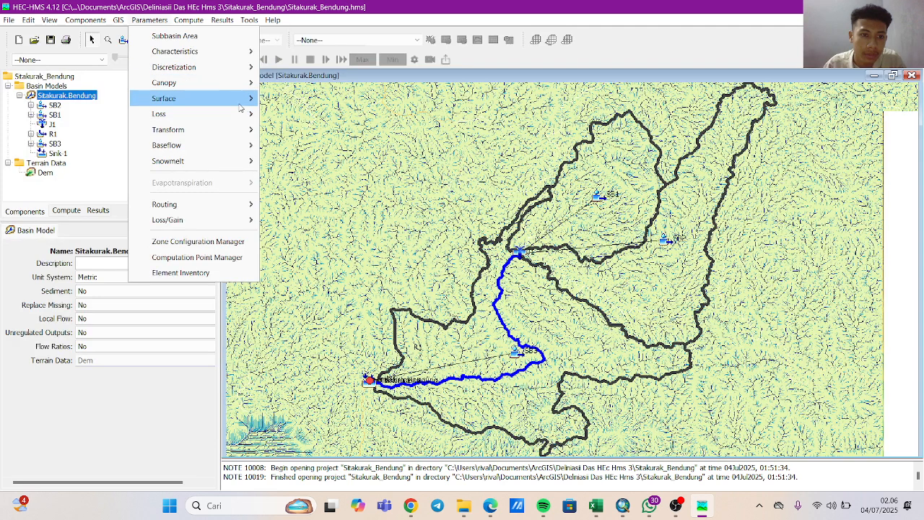
left_click(304, 168)
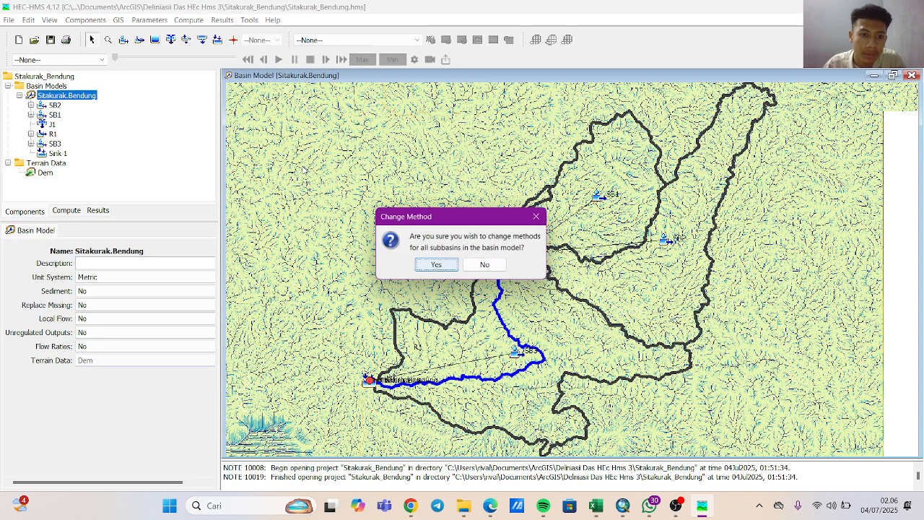
left_click(425, 264)
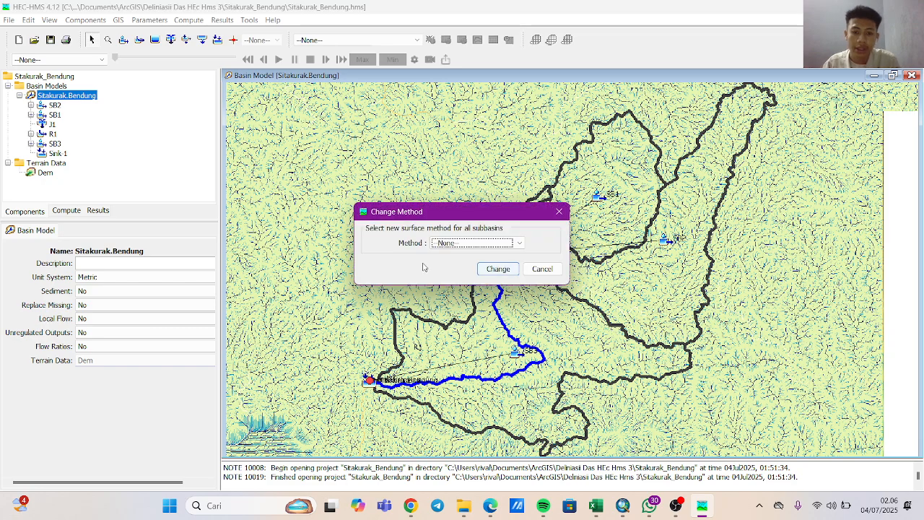
left_click(515, 243)
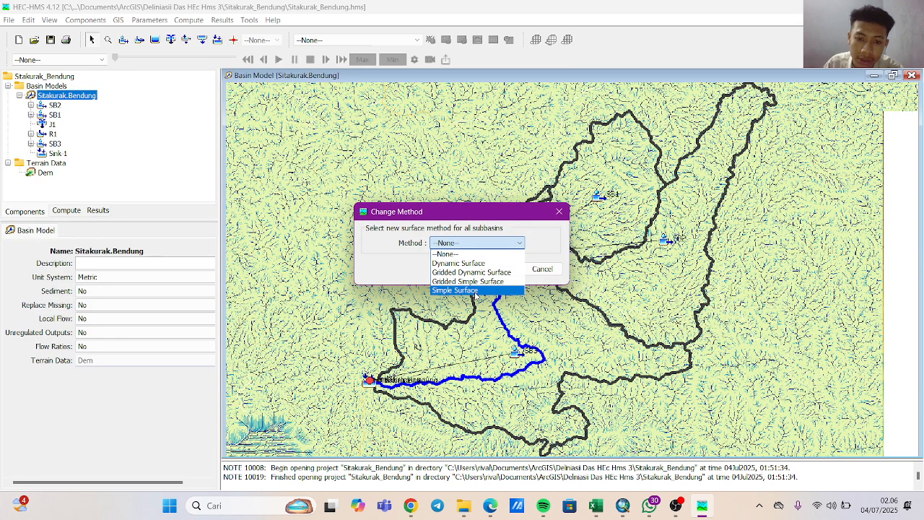
left_click(475, 290)
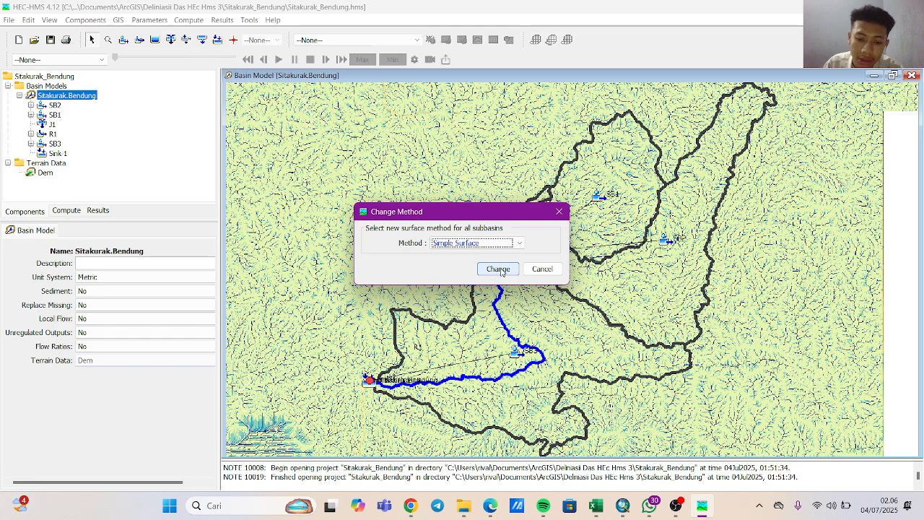
left_click(498, 269)
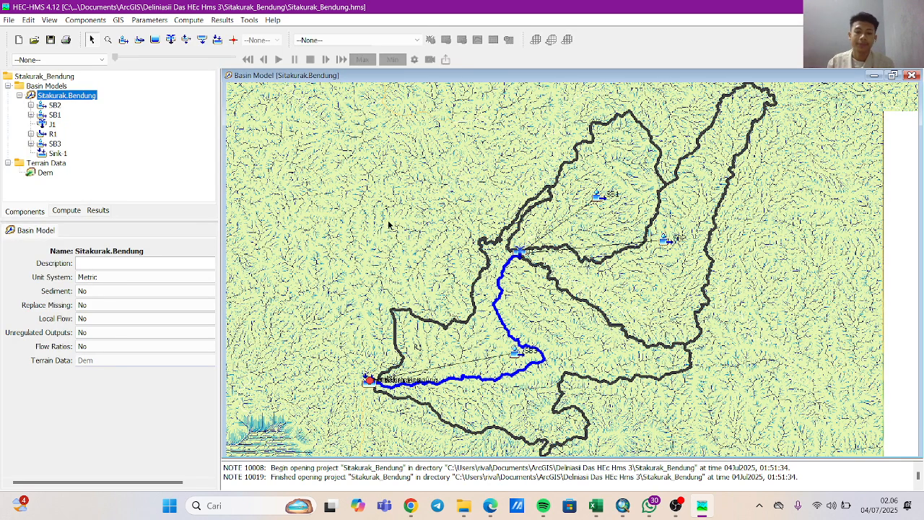
Open the Simple Surface parameters for all subbasins and set the initial storage to 10 % for SB2, SB1 and SB3.
left_click(149, 20)
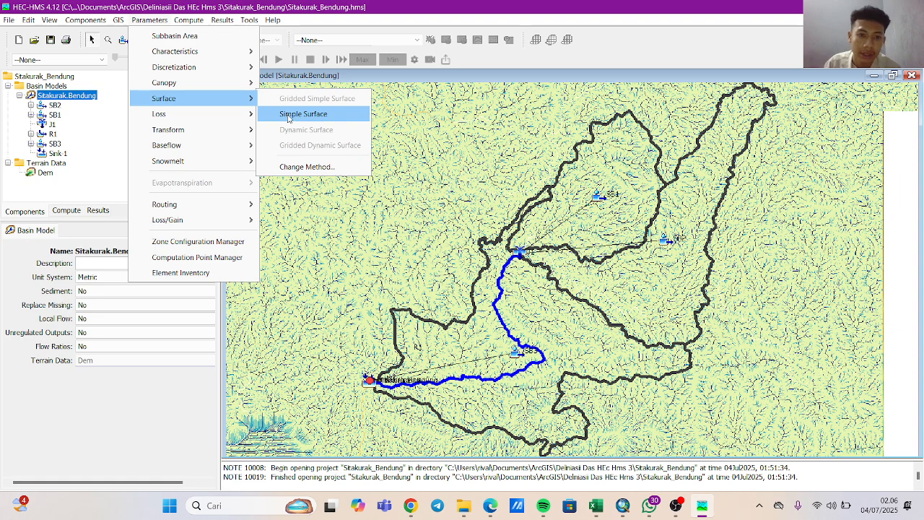
left_click(289, 116)
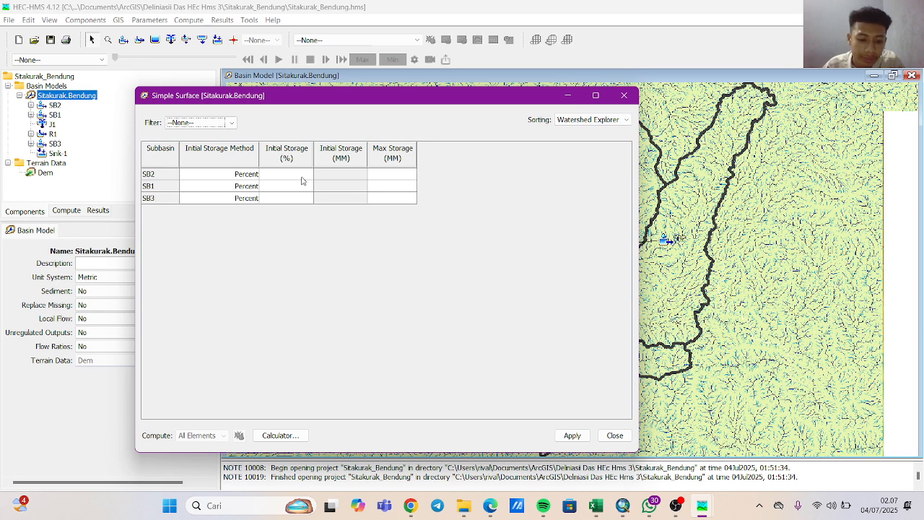
left_click(303, 178)
double_click(304, 176)
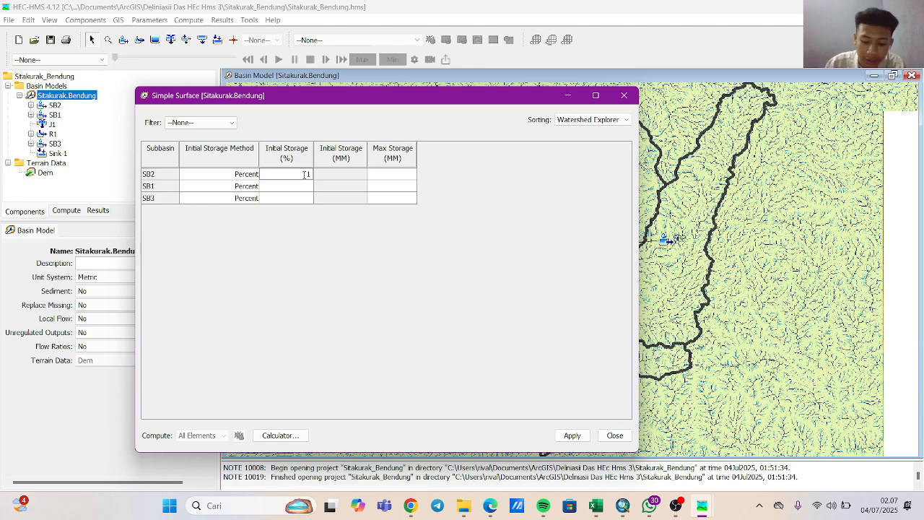
type("10")
key("Return")
type("1")
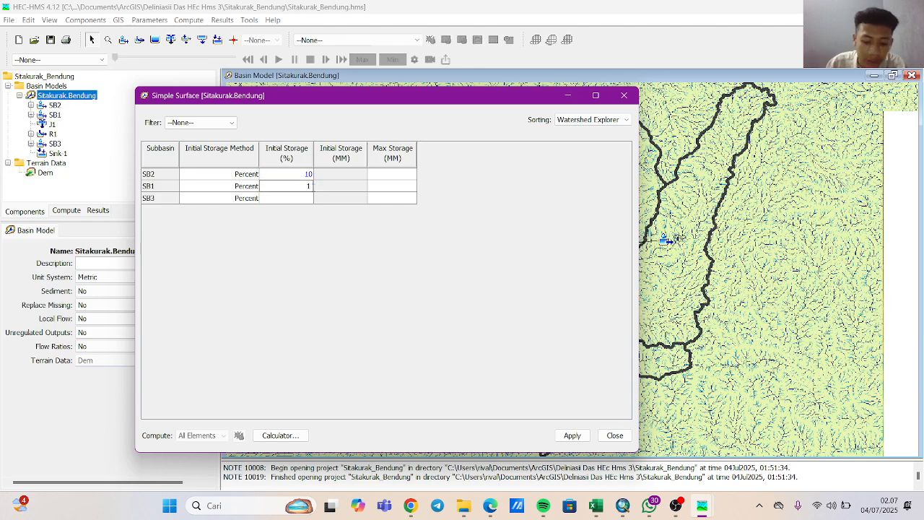
key("Return")
type("1")
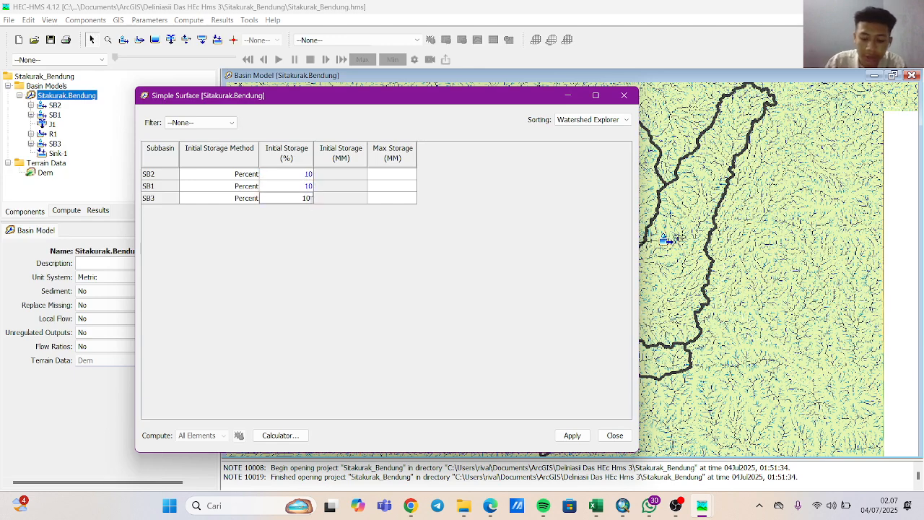
type("0")
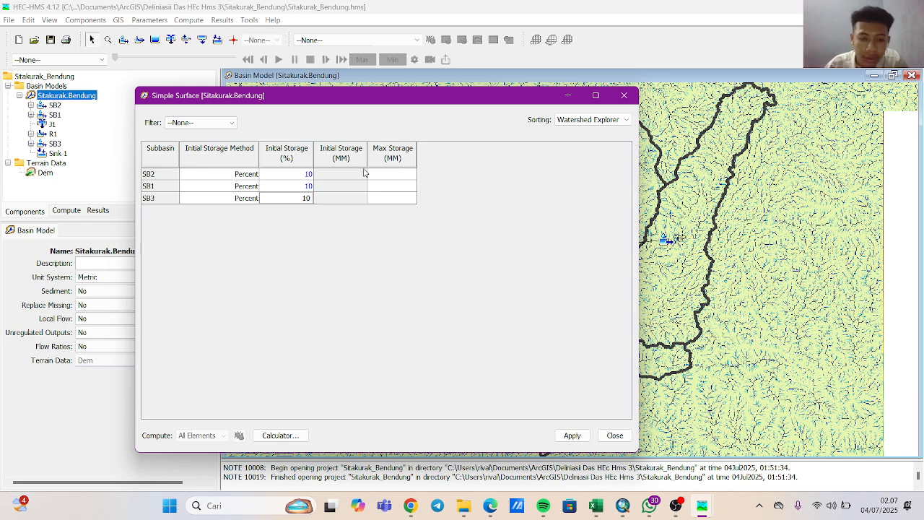
Set the maximum surface storage to 49,5 mm for SB2, SB1 and SB3.
left_click(393, 176)
type("4")
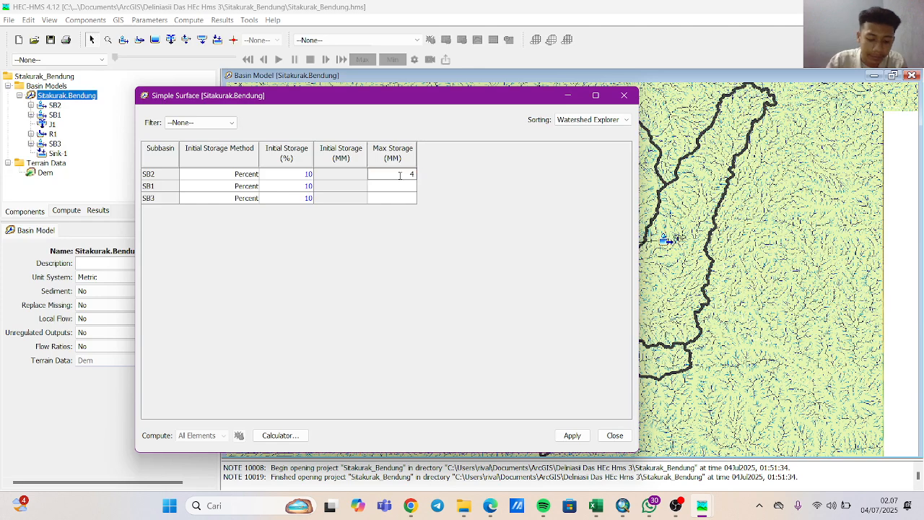
type("9,5")
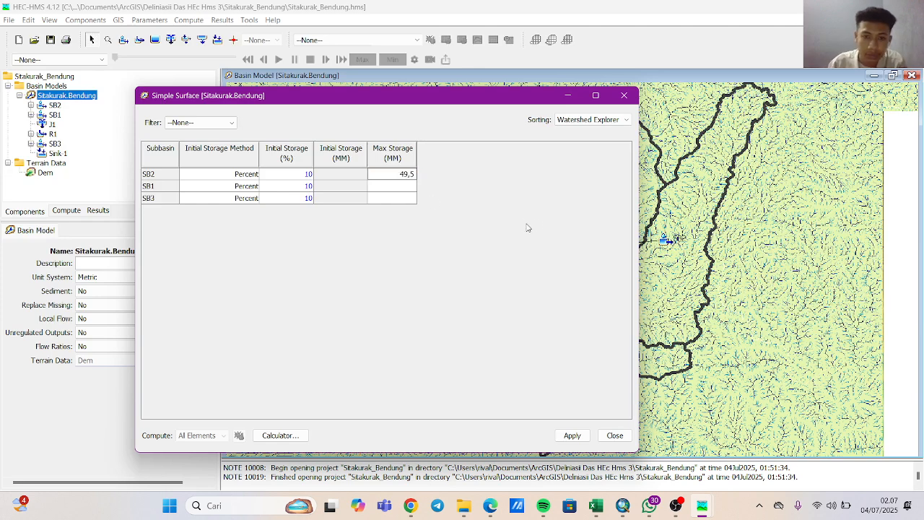
left_click(406, 189)
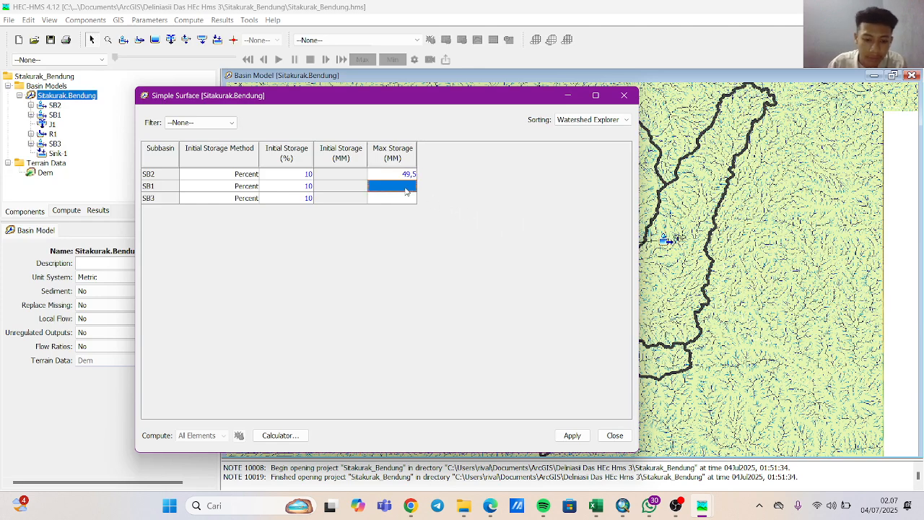
type("49,")
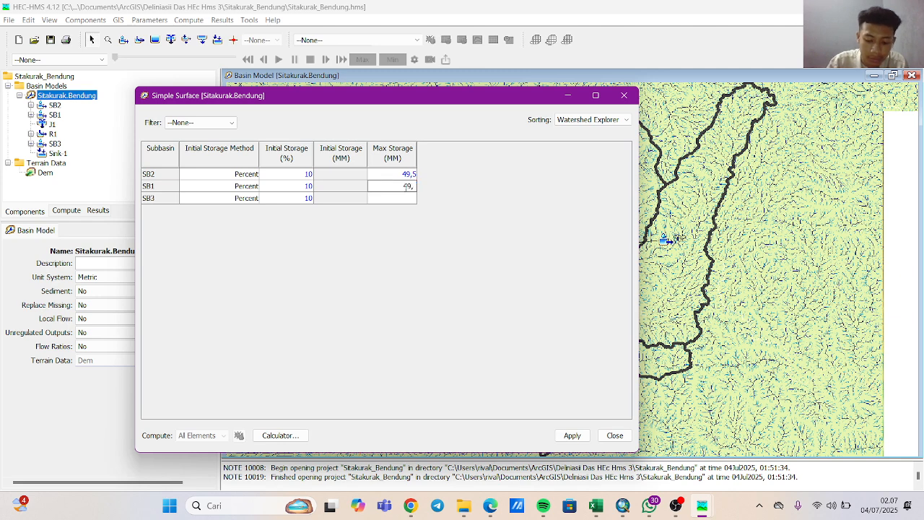
type("5")
left_click(408, 199)
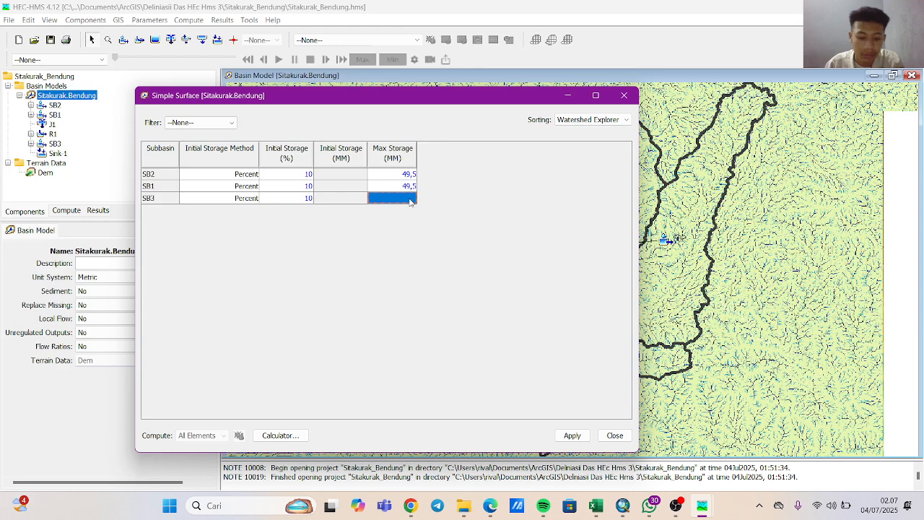
double_click(409, 199)
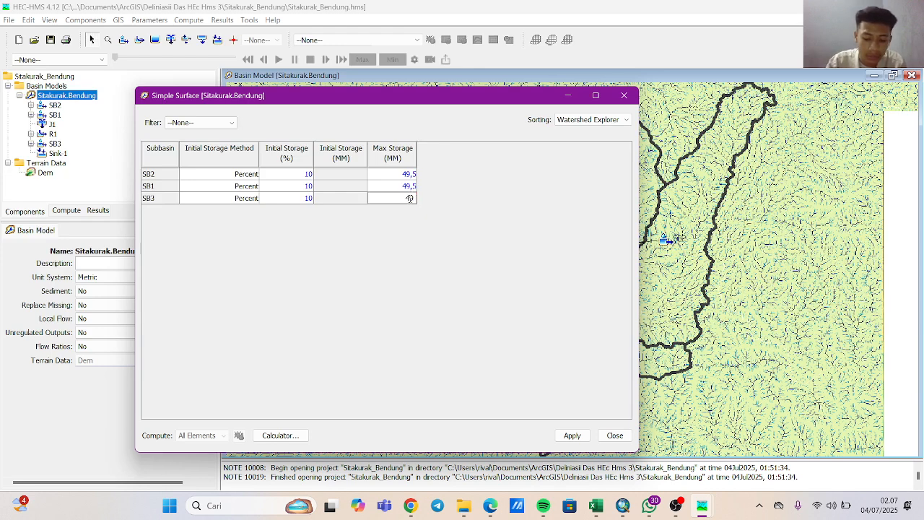
type("49,5")
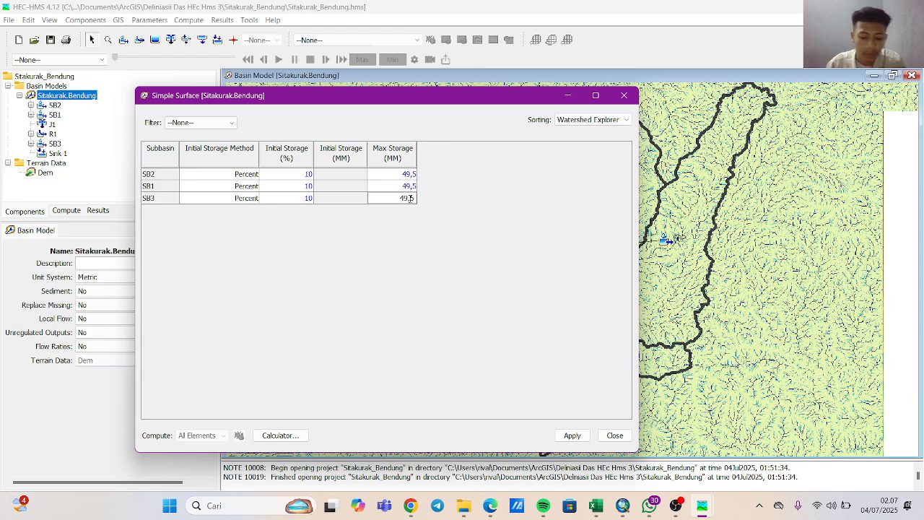
Apply the Simple Surface parameters, close their table and save the project.
left_click(573, 435)
left_click(614, 435)
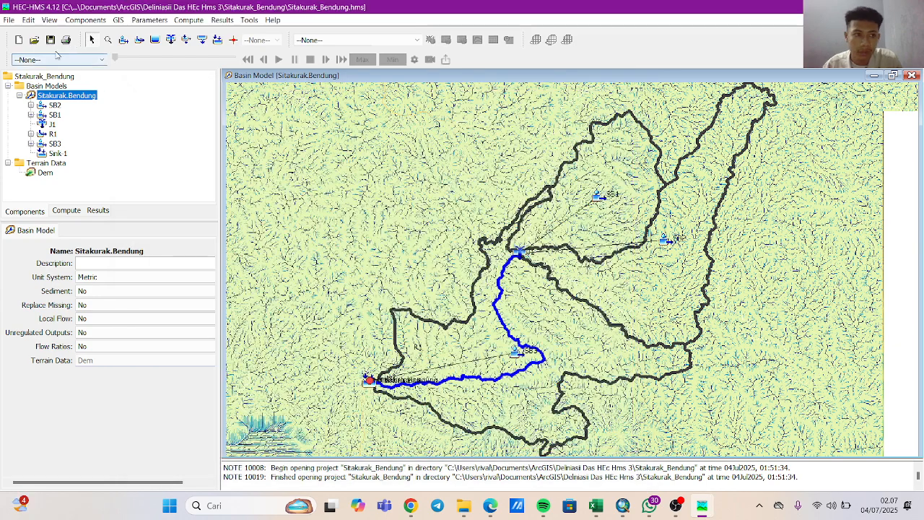
left_click(11, 21)
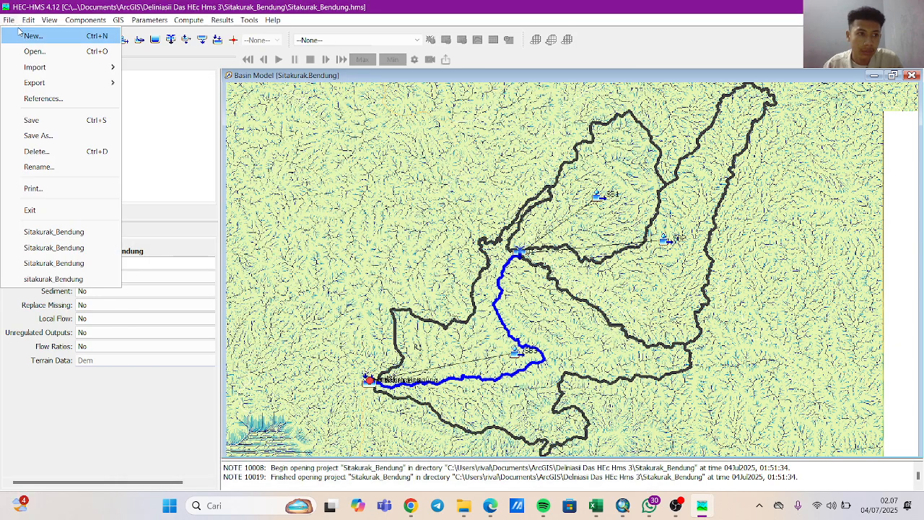
left_click(40, 123)
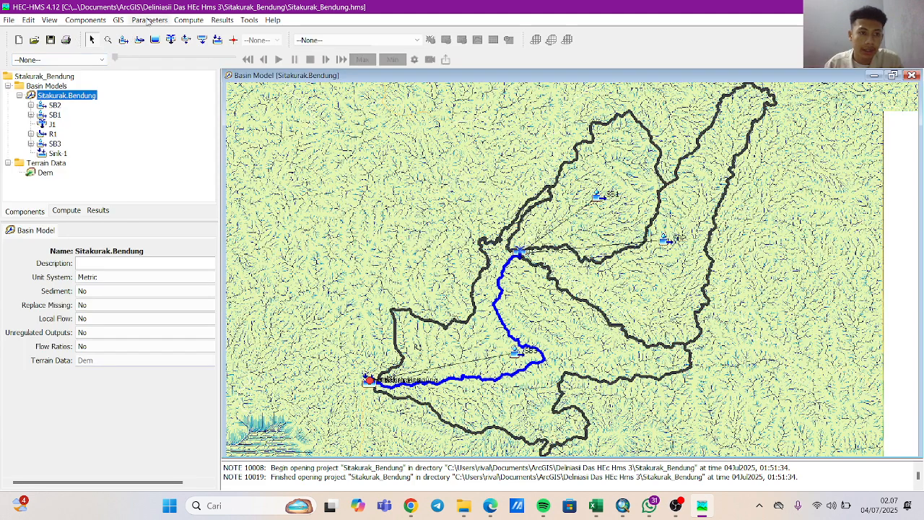
Change the loss method to Gridded Deficit Constant for all subbasins in the basin model.
left_click(143, 22)
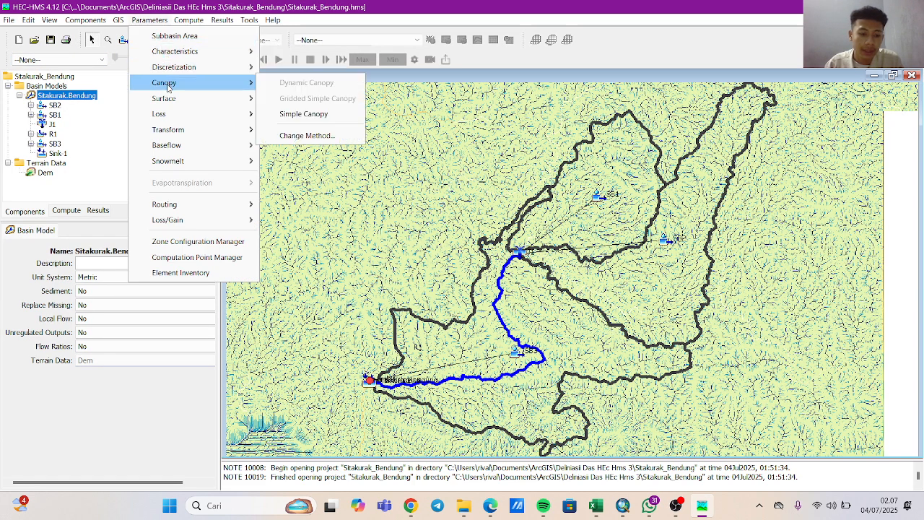
mouse_move(165, 118)
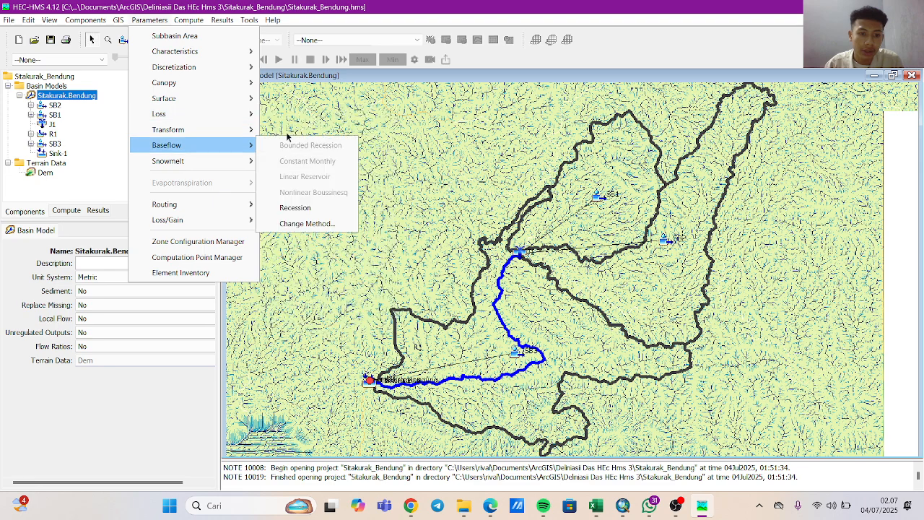
mouse_move(258, 127)
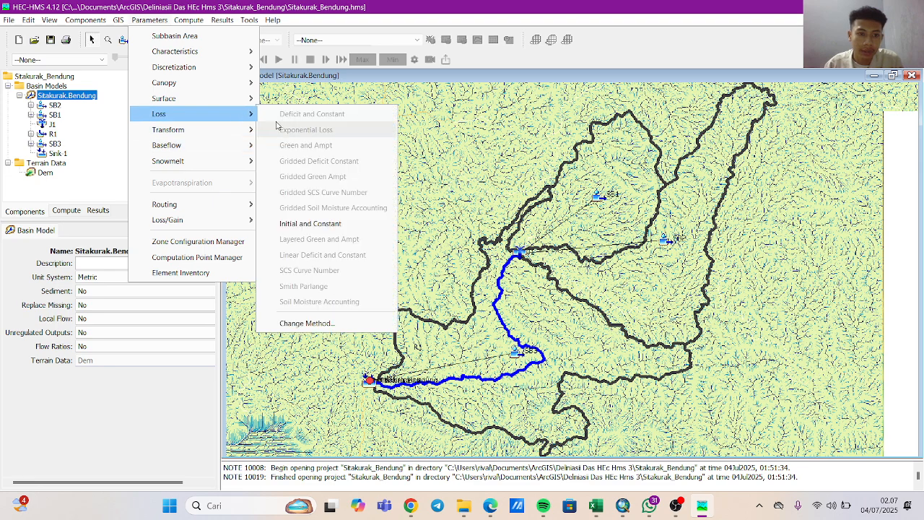
left_click(339, 323)
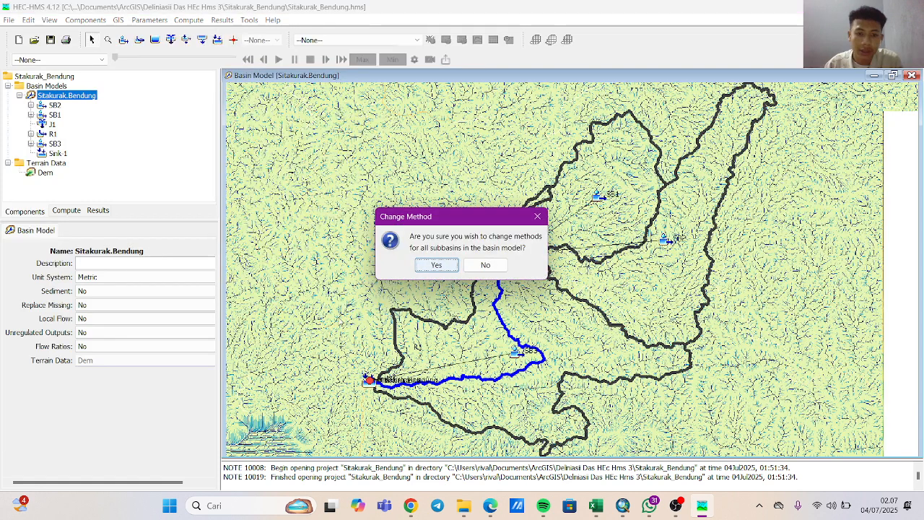
left_click(428, 268)
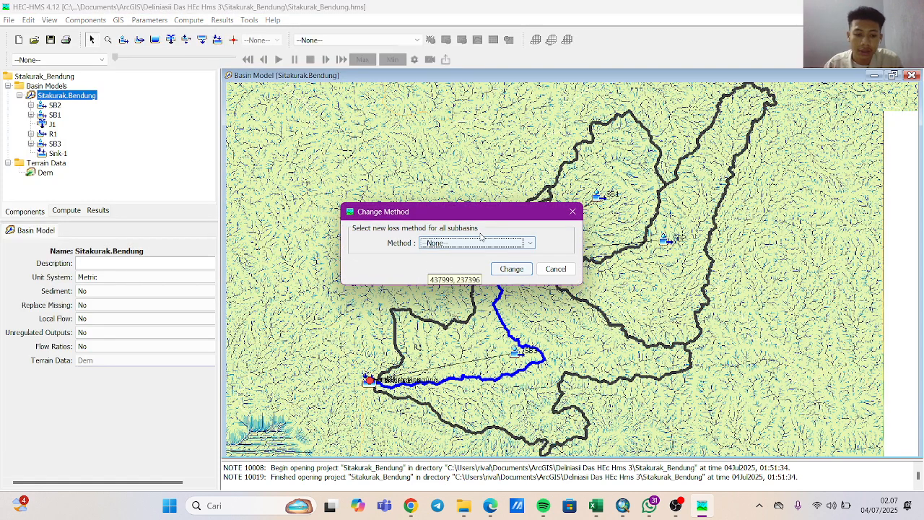
left_click(497, 244)
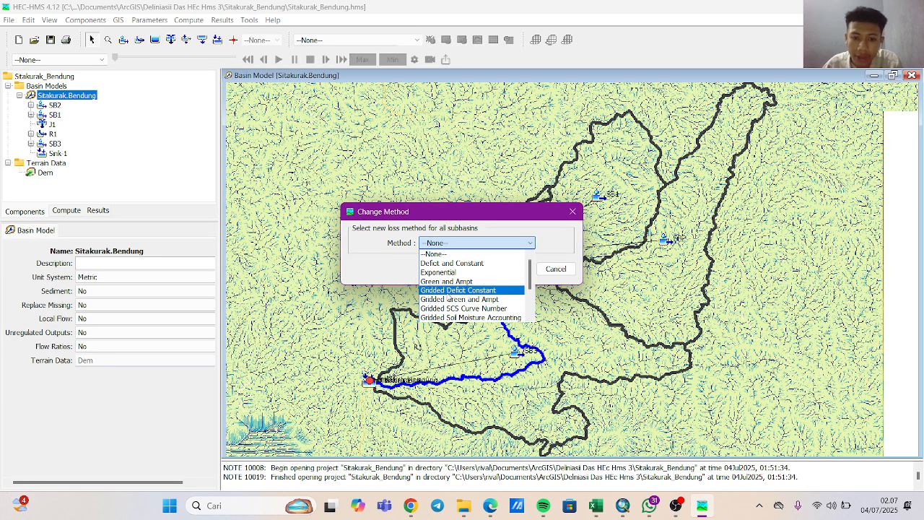
left_click(449, 295)
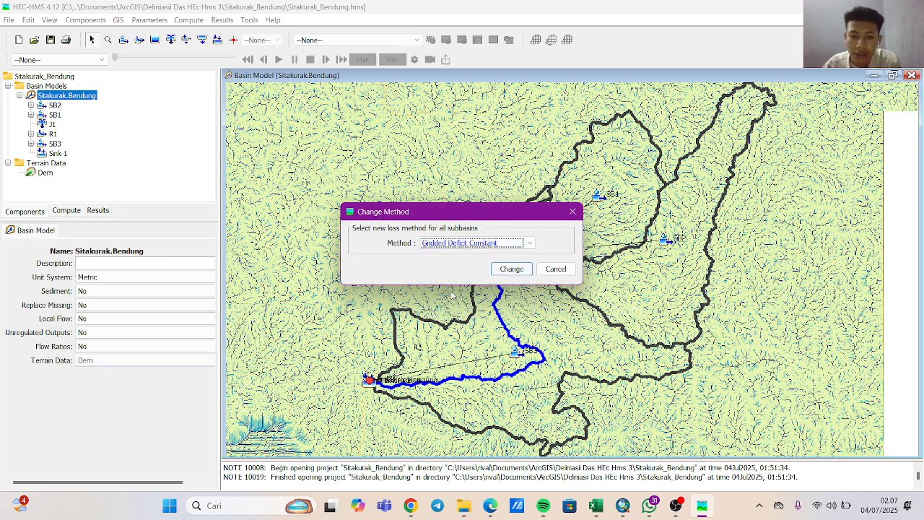
left_click(511, 273)
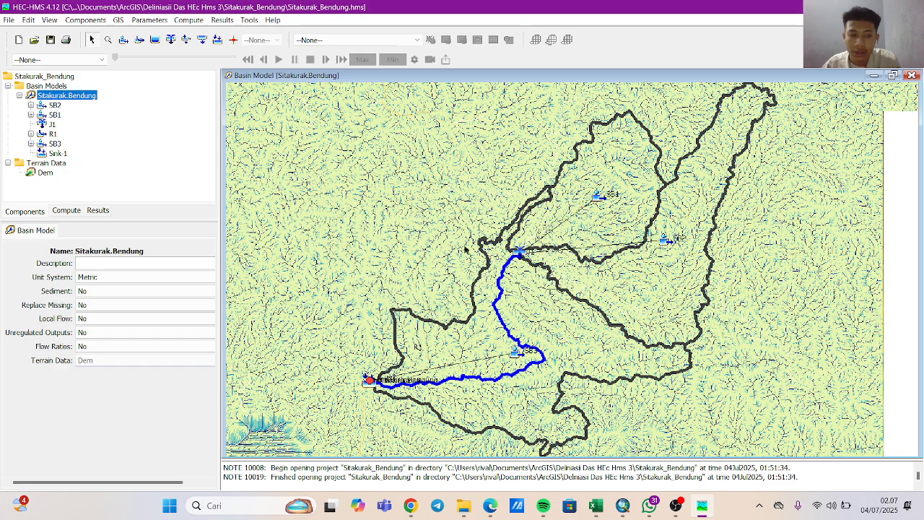
Open the Gridded Deficit Constant loss parameters for all subbasins and check the initial deficit grid choices for SB2.
left_click(156, 20)
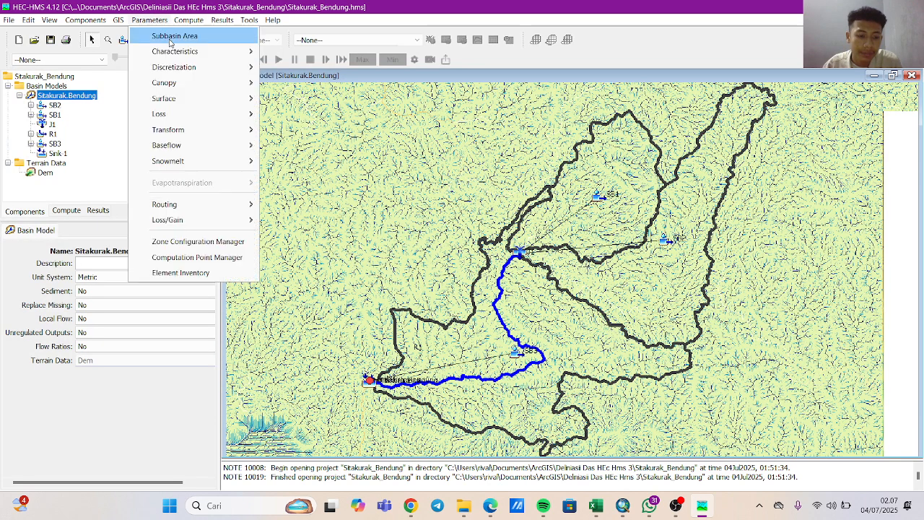
mouse_move(249, 133)
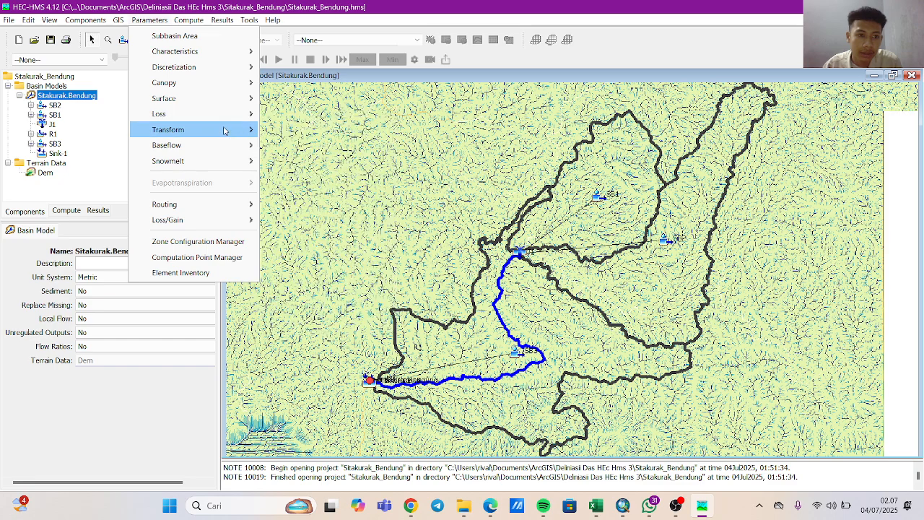
mouse_move(242, 115)
left_click(307, 161)
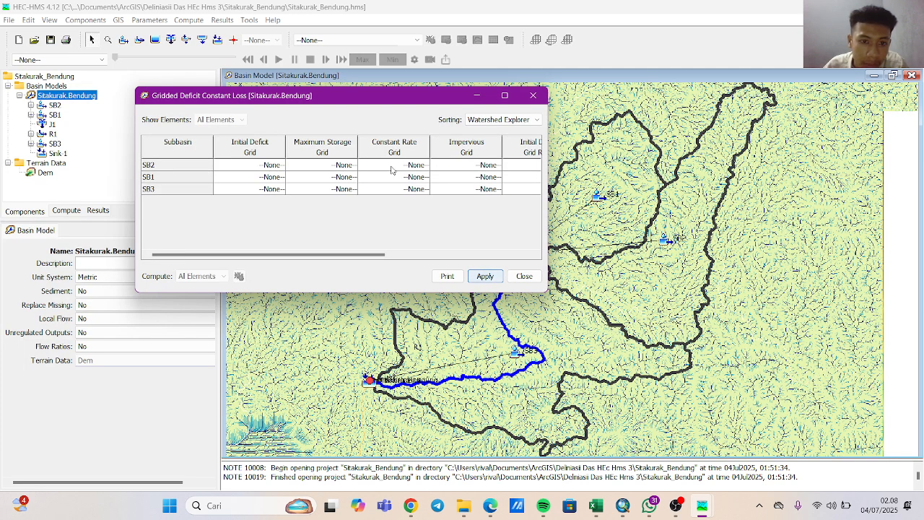
left_click(268, 166)
left_click(268, 166)
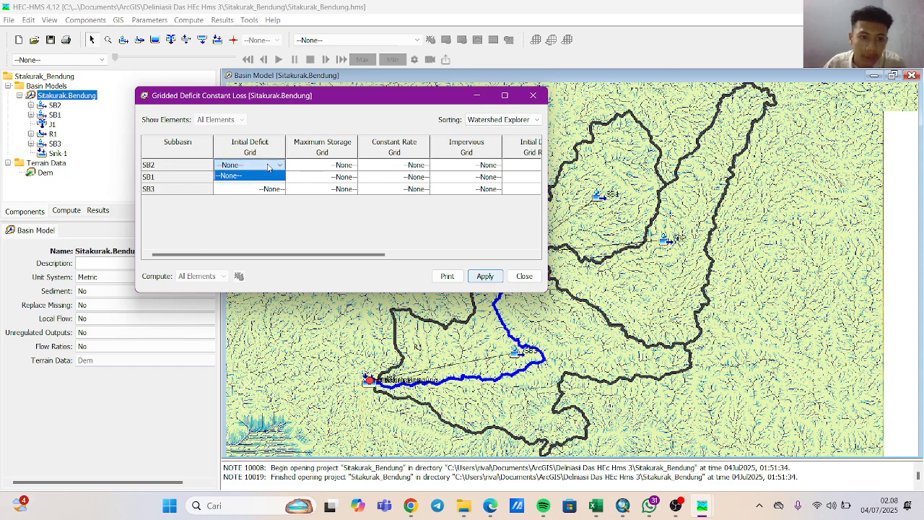
left_click(269, 166)
left_click(271, 165)
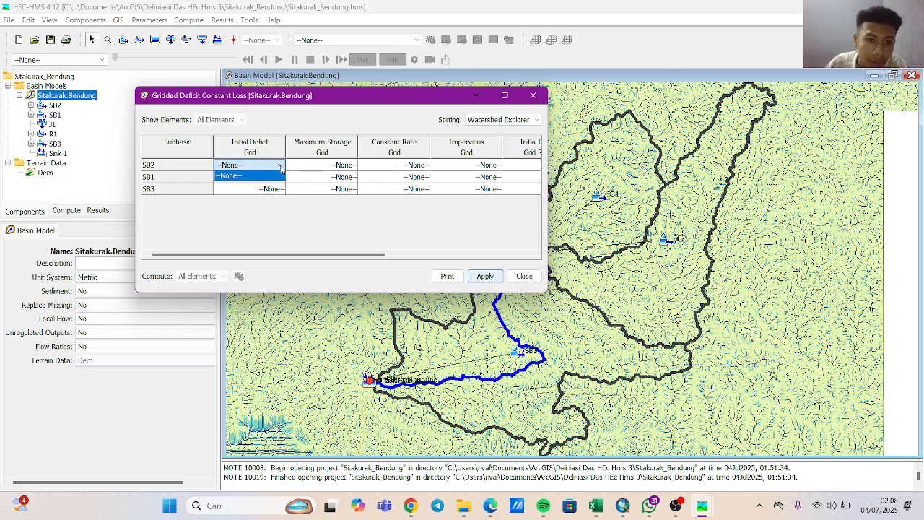
left_click(271, 165)
left_click(259, 177)
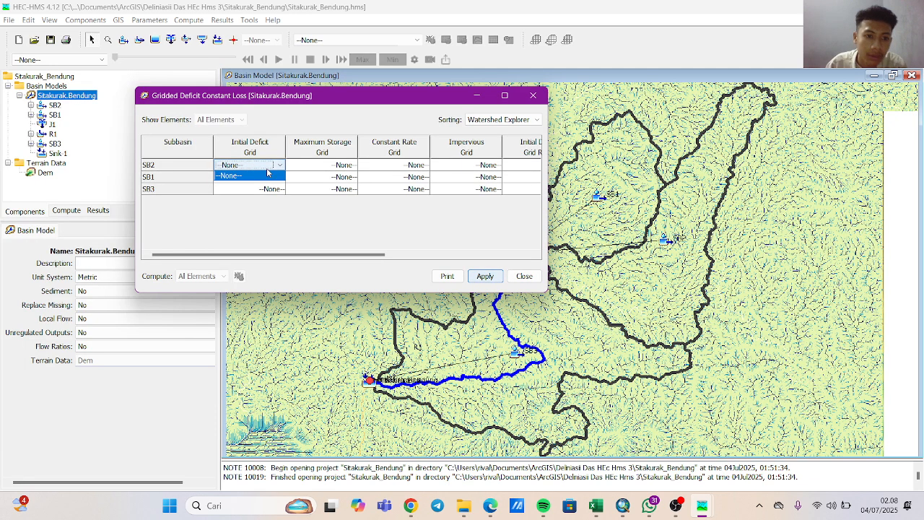
left_click(265, 186)
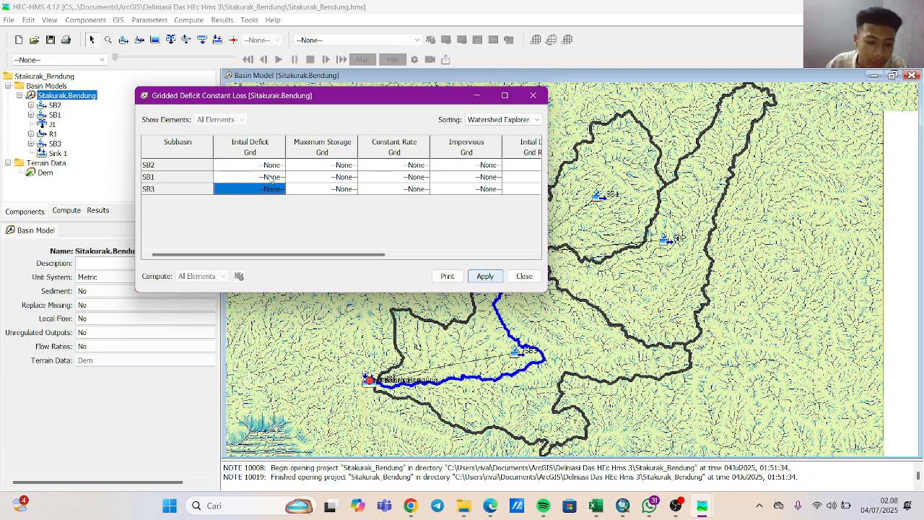
Set the initial deficit grid ratio to 10 for SB2, SB1 and SB3.
left_click(519, 165)
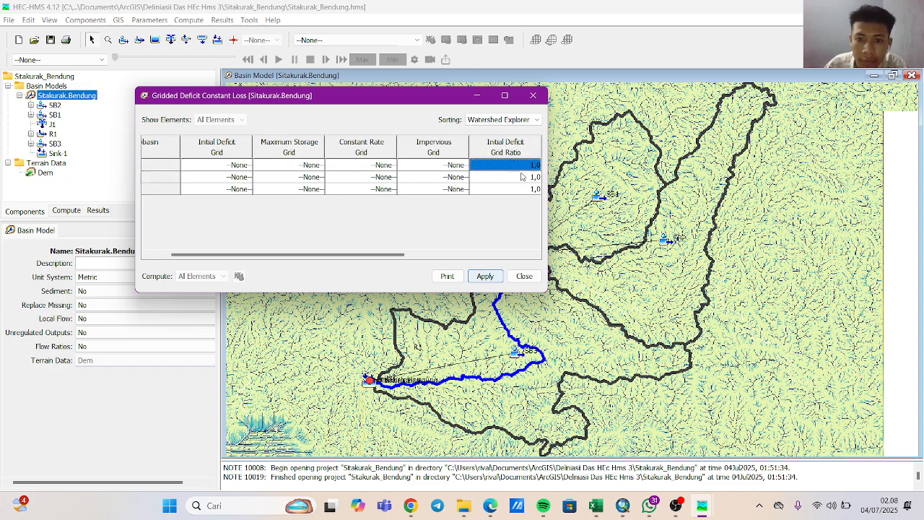
type("1,")
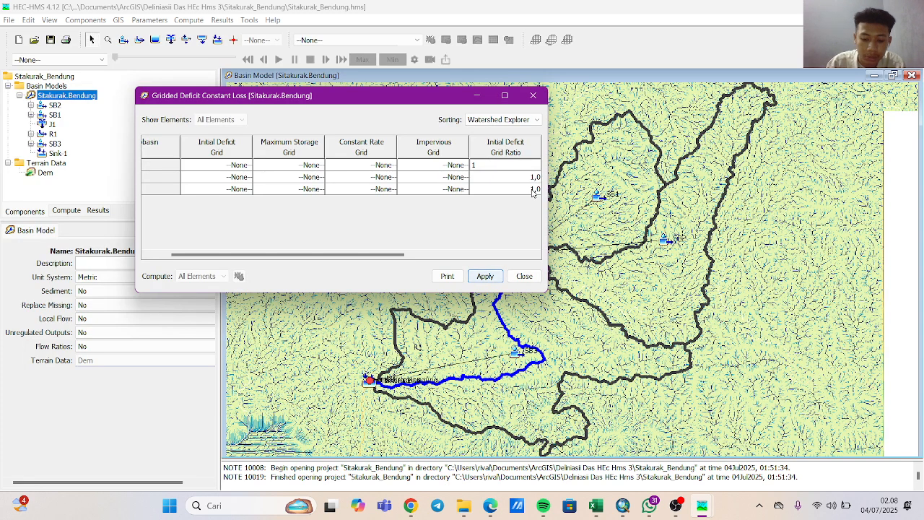
left_click(529, 180)
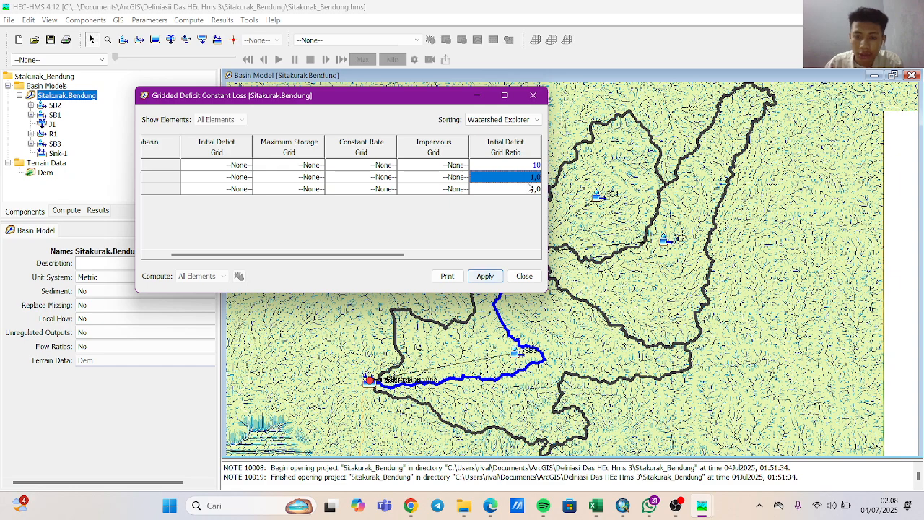
key("BackSpace")
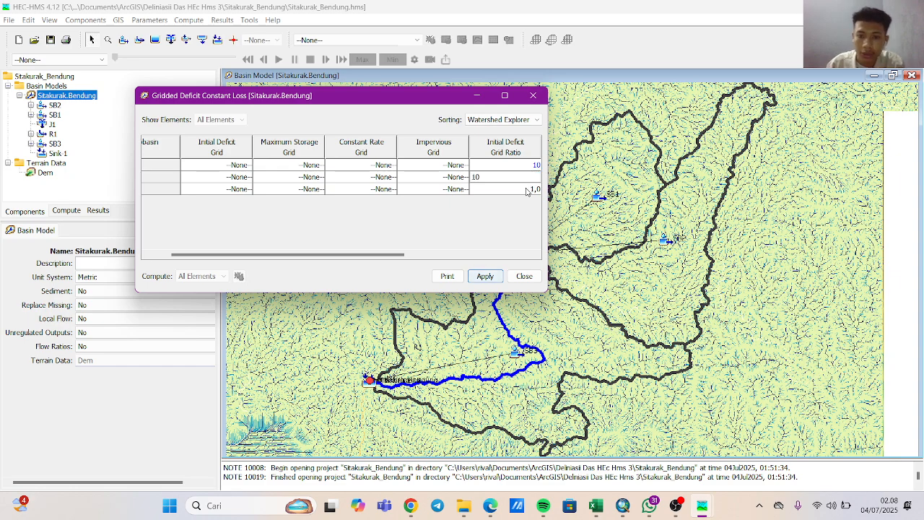
left_click(527, 188)
type("1")
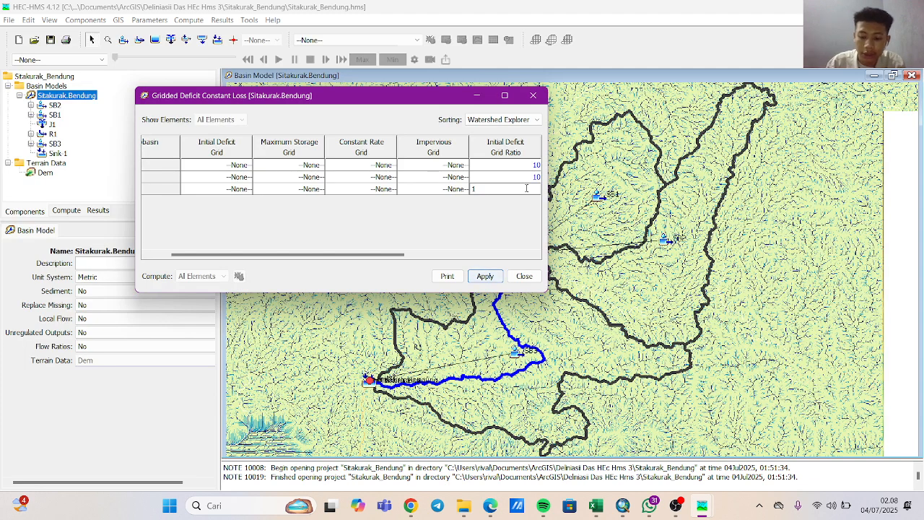
key("Return")
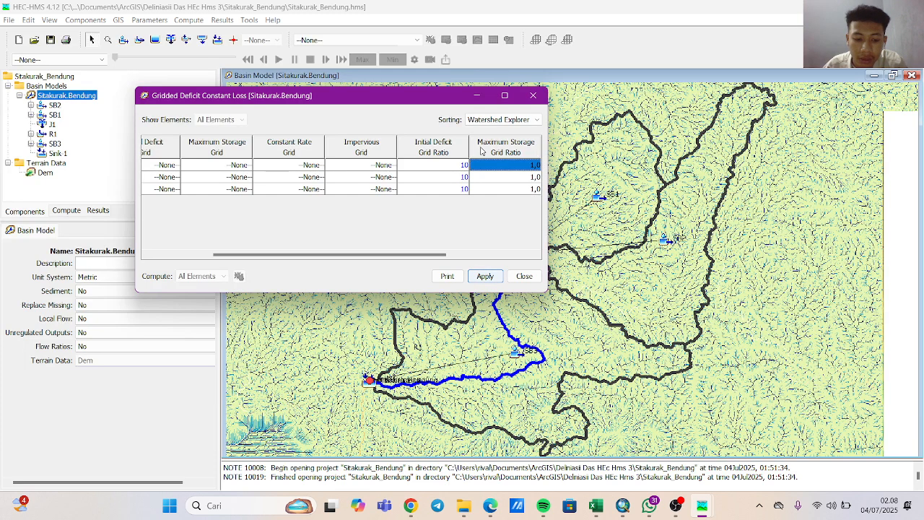
Set the maximum storage grid ratio to 49,5 for SB2, SB1 and SB3.
left_click(529, 179)
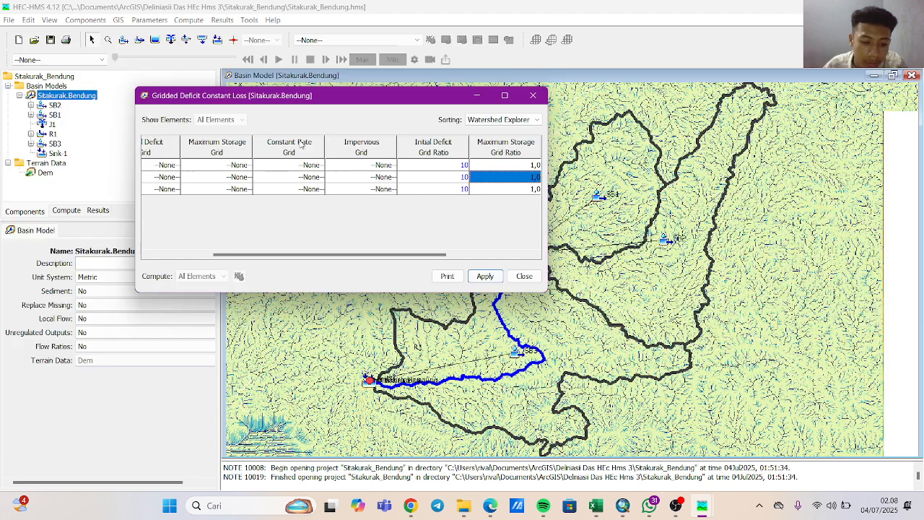
left_click(520, 166)
type("1")
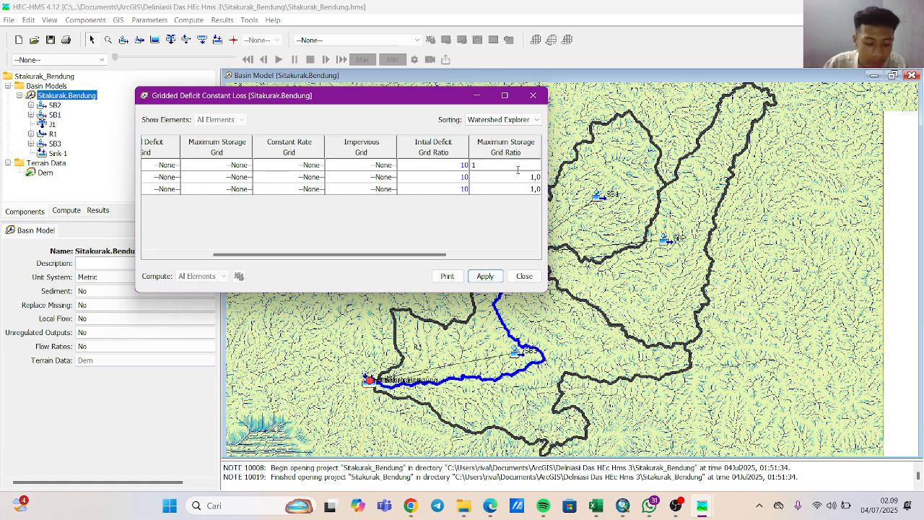
type(",")
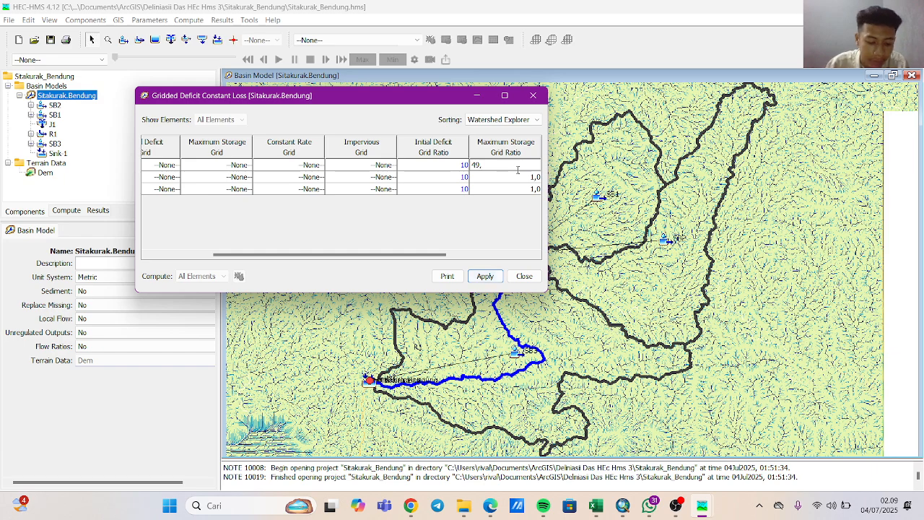
type("9,5")
key("Return")
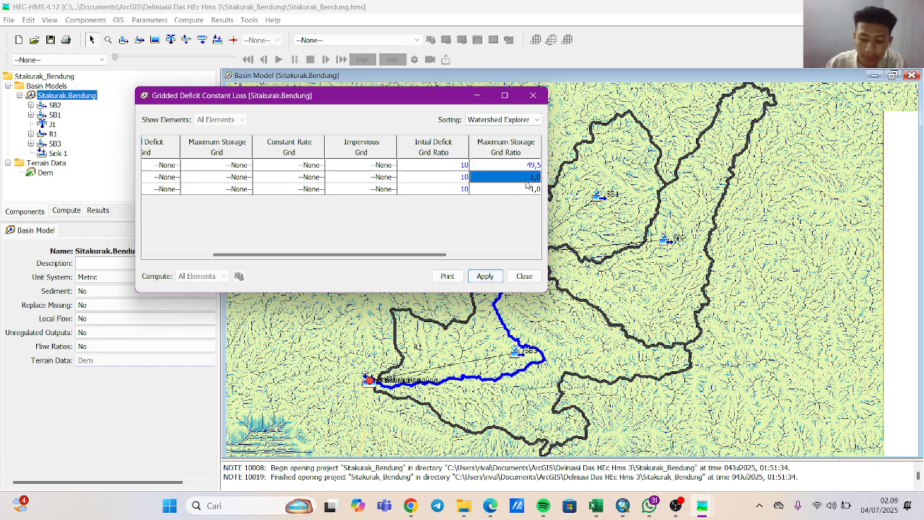
type("4")
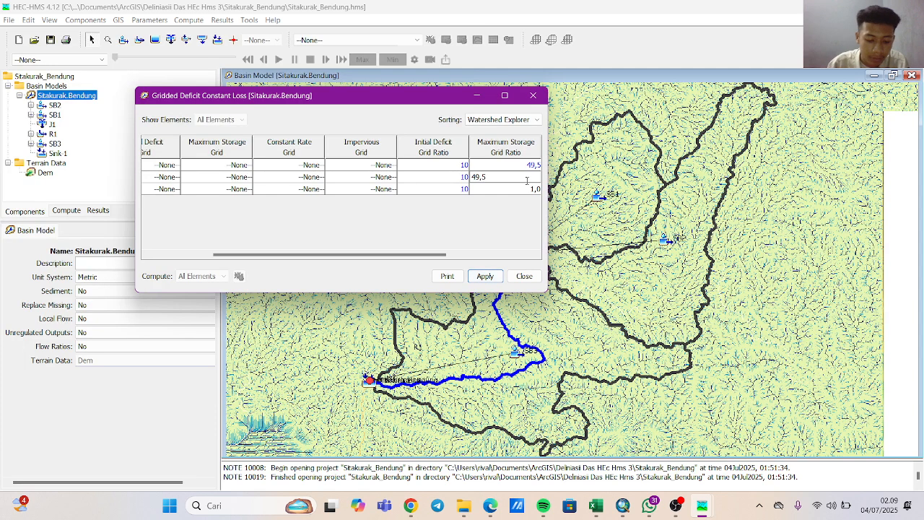
type("9,5")
left_click(527, 191)
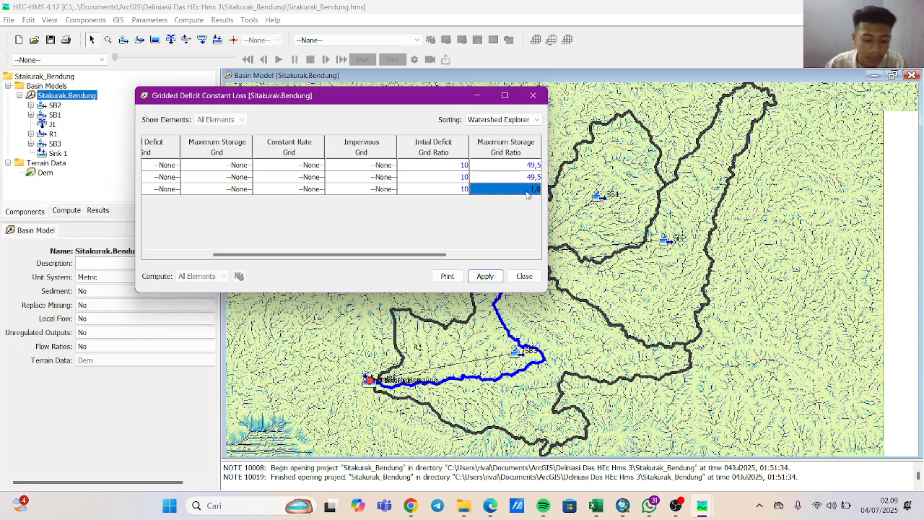
type("4")
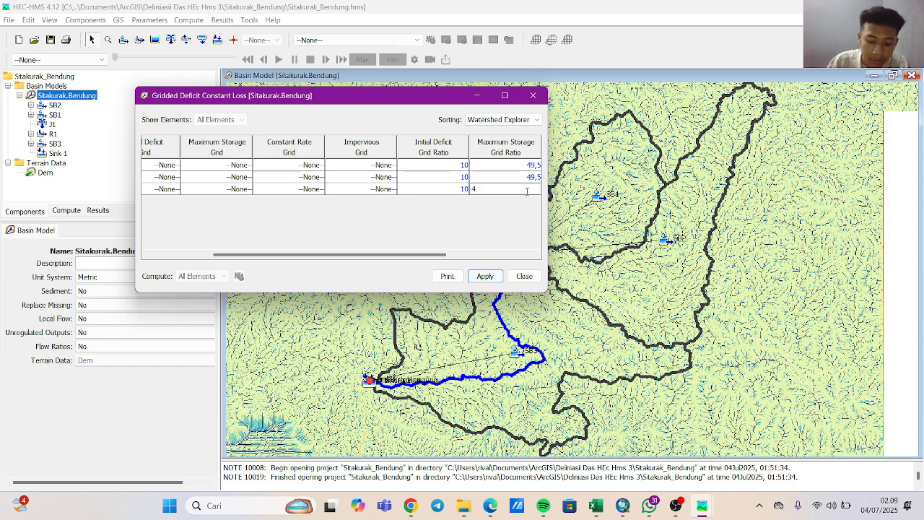
type("9,5")
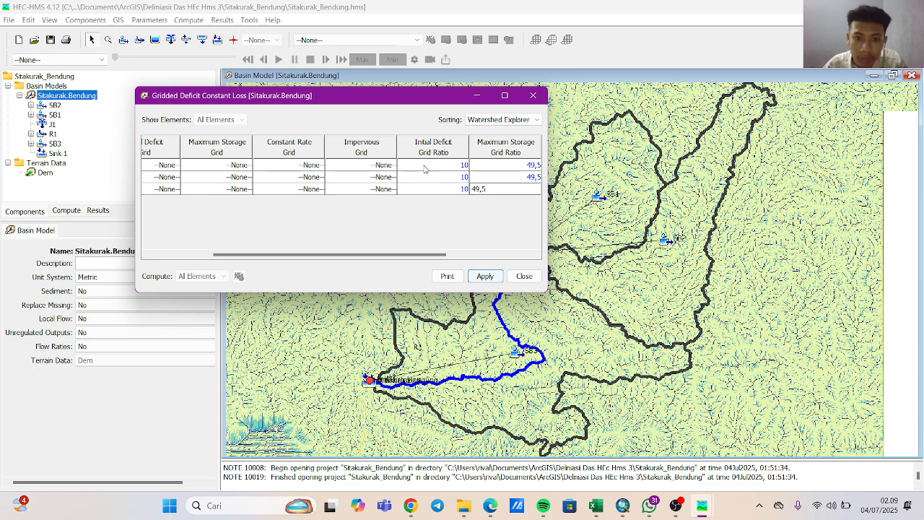
left_click(459, 180)
left_click(515, 179)
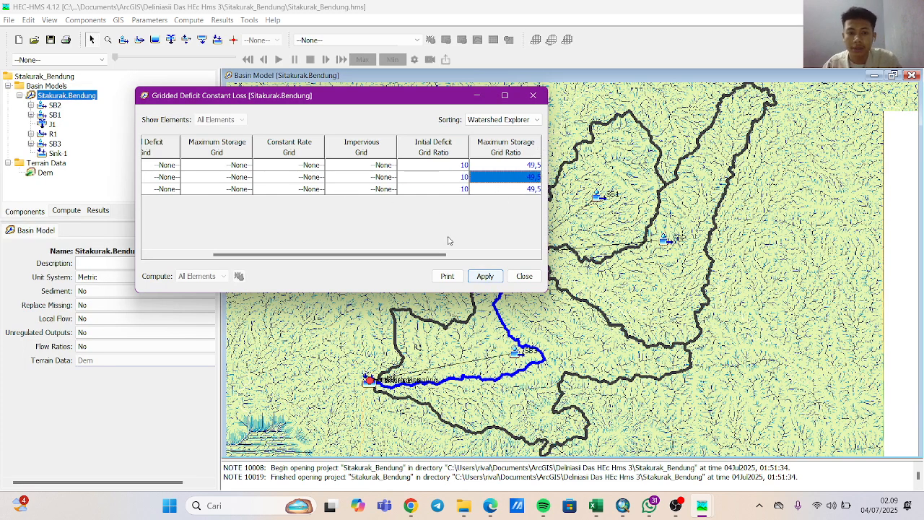
Set the constant rate grid ratio to 0,41 for SB2 and SB1.
left_click_drag(430, 254, 512, 254)
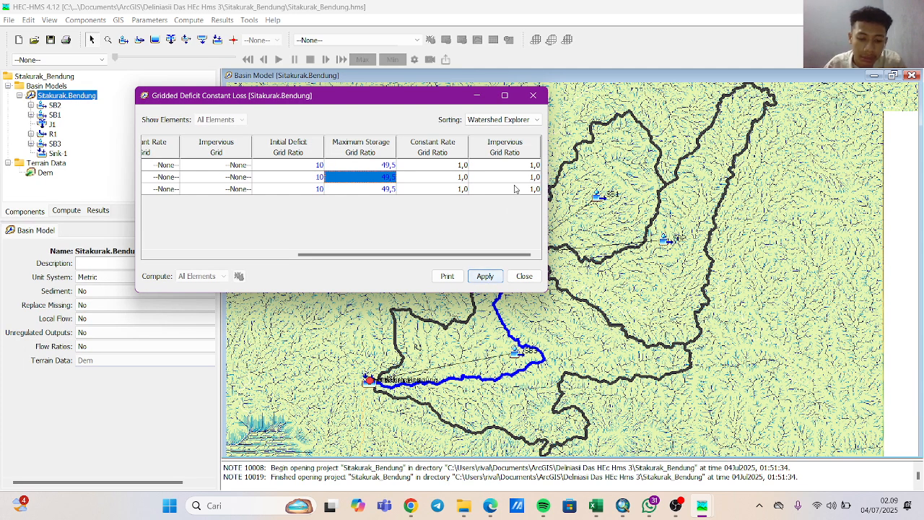
left_click(462, 166)
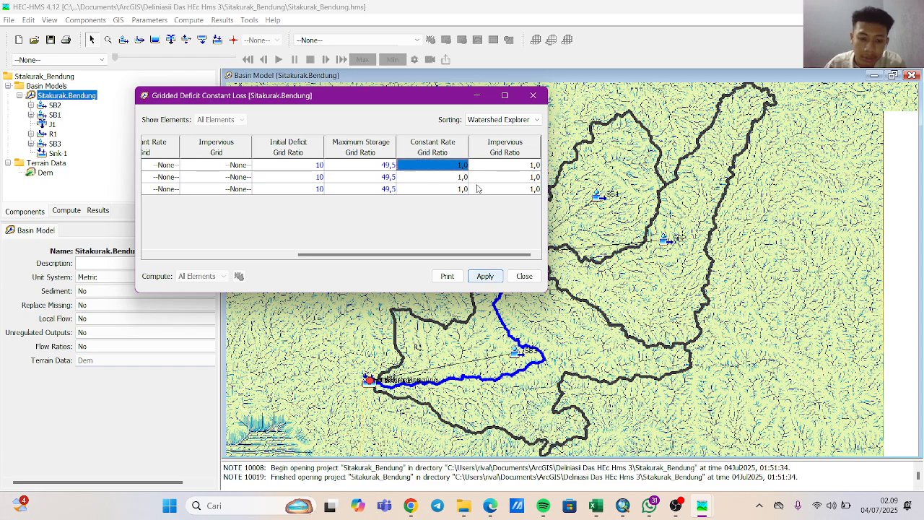
type("0,")
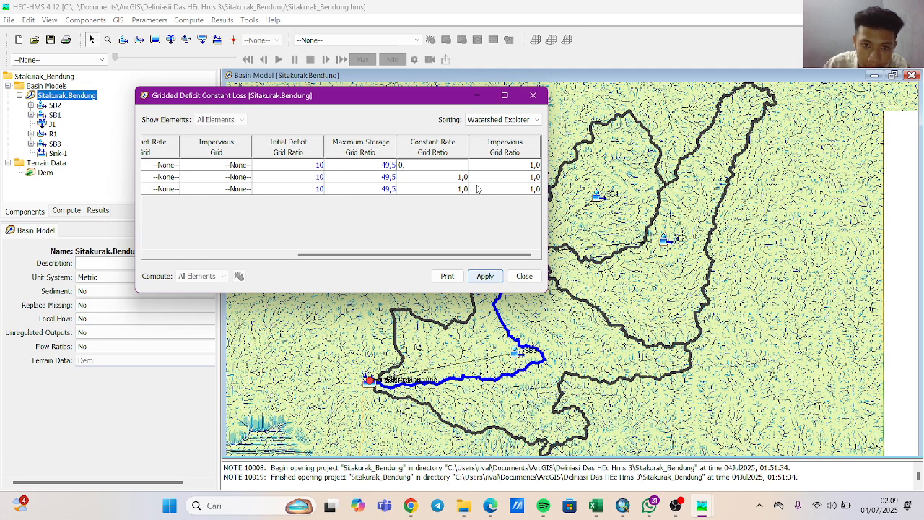
type("41")
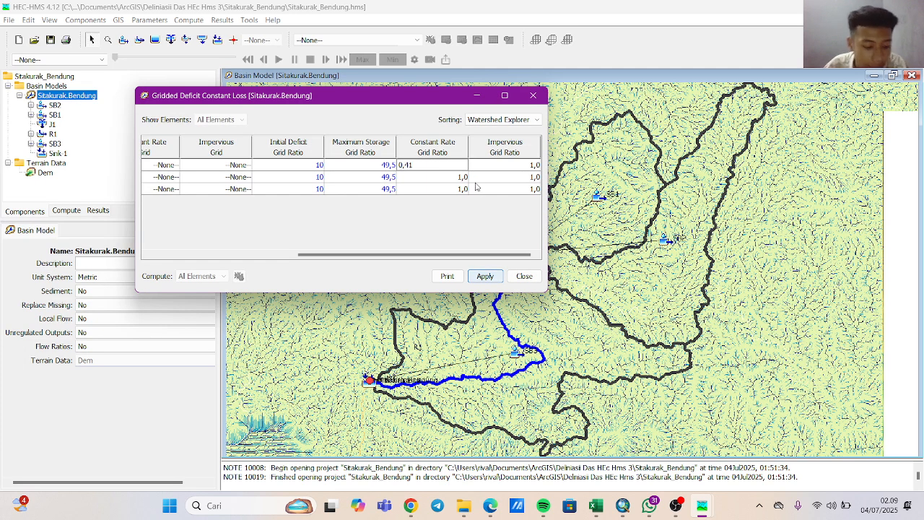
left_click(459, 177)
type("1,")
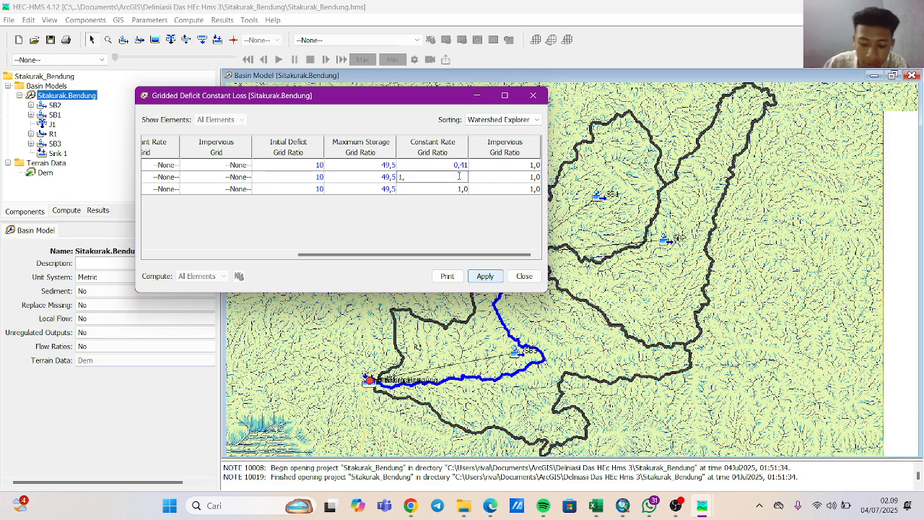
type("41")
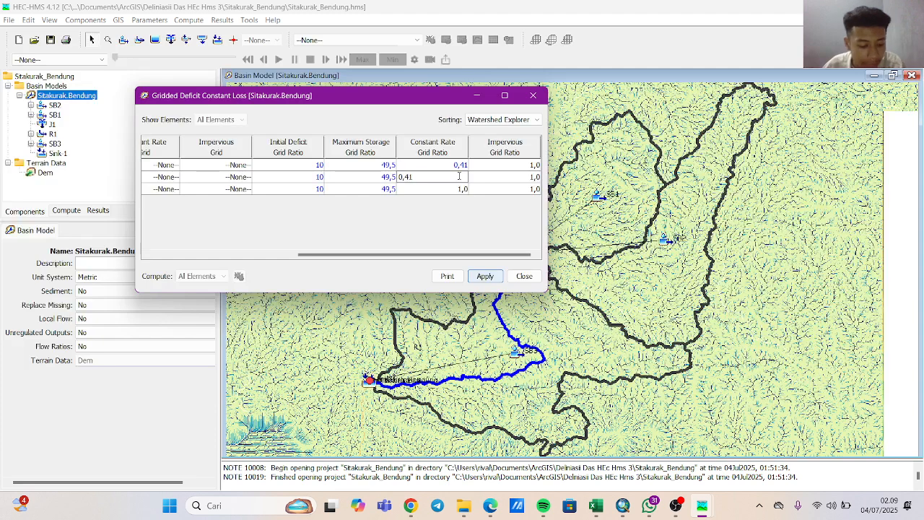
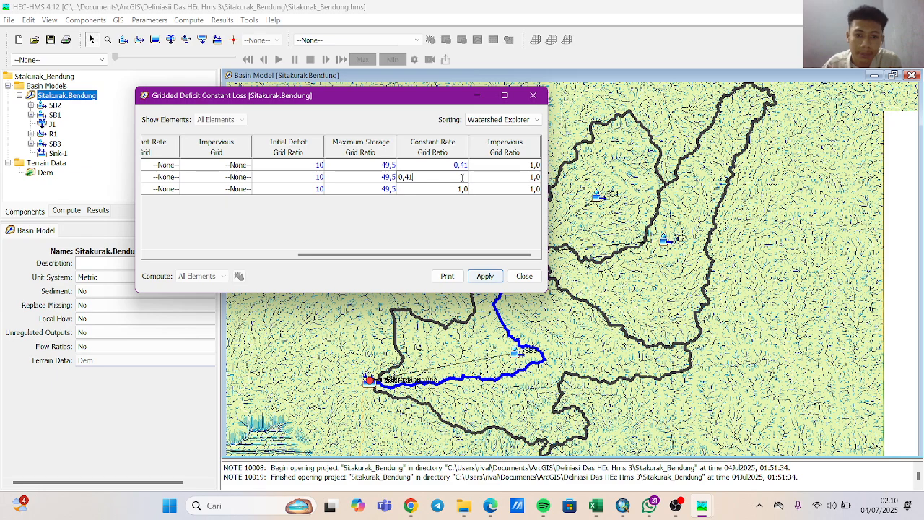
Set the constant rate grid ratio to 0 for SB3.
left_click(458, 189)
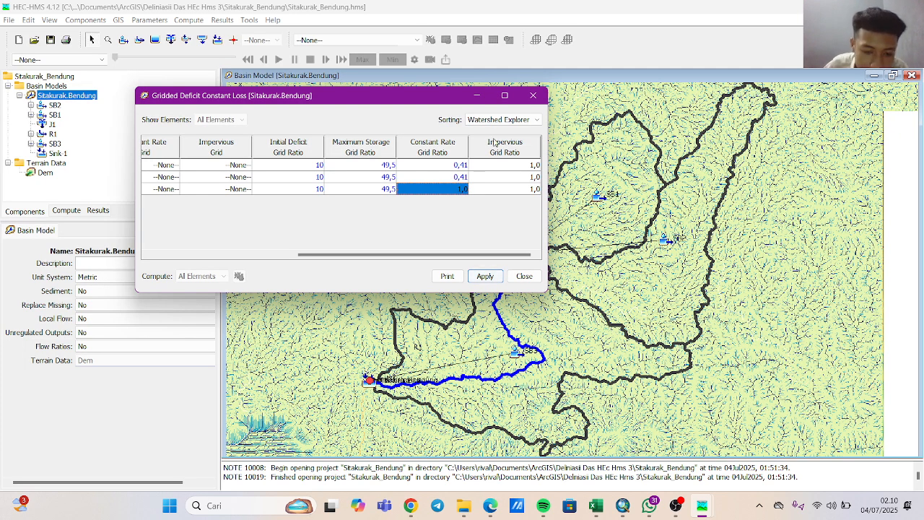
left_click(464, 189)
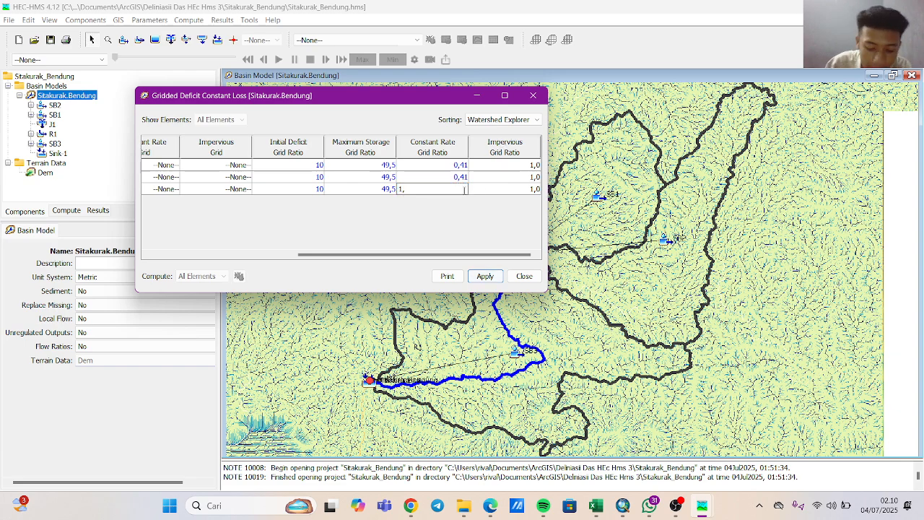
type("0")
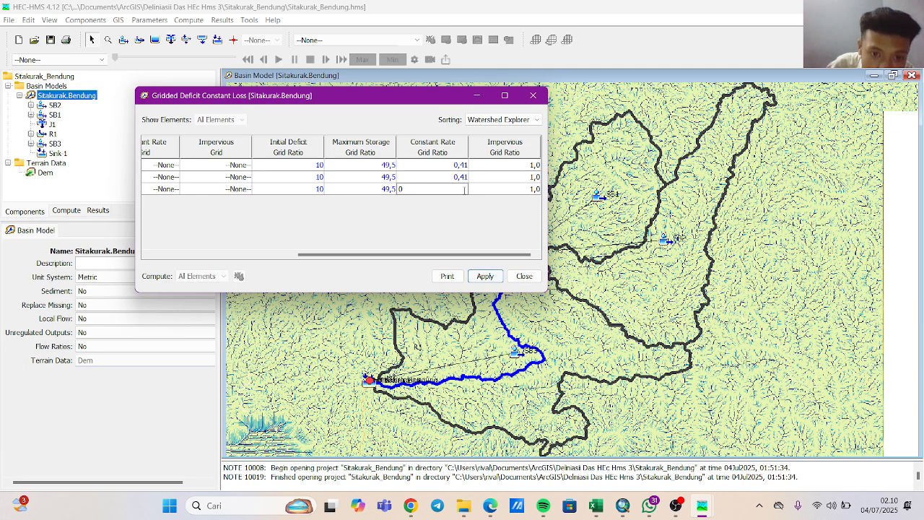
Rewrite the maximum storage grid ratio as 49.5 with a decimal point for SB2, SB1 and SB3.
left_click(389, 166)
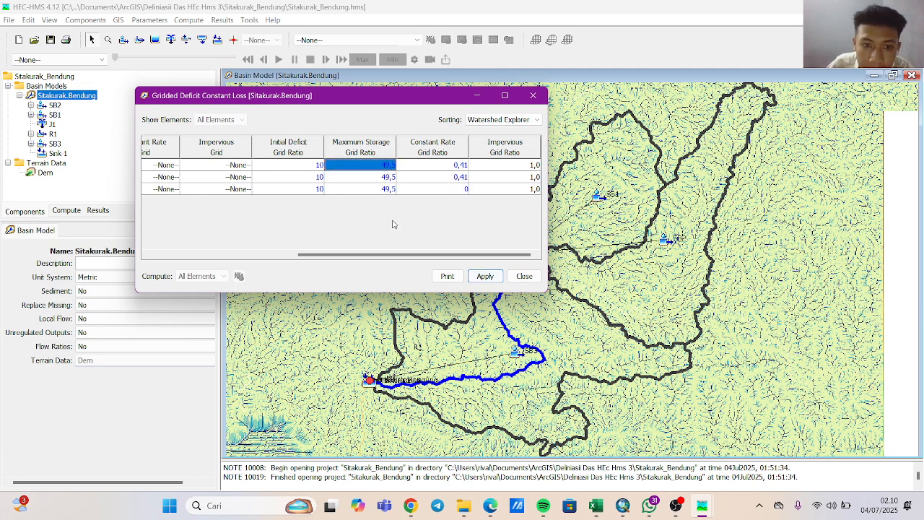
double_click(392, 166)
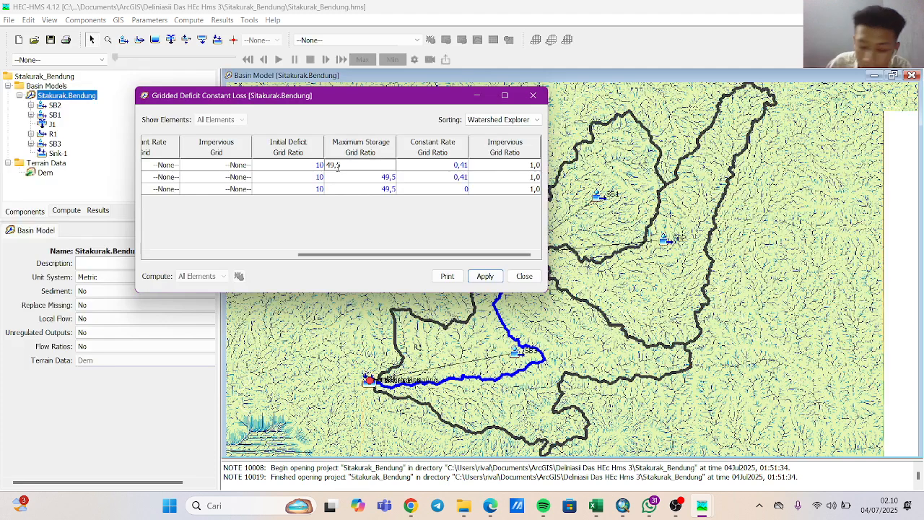
double_click(394, 177)
double_click(338, 181)
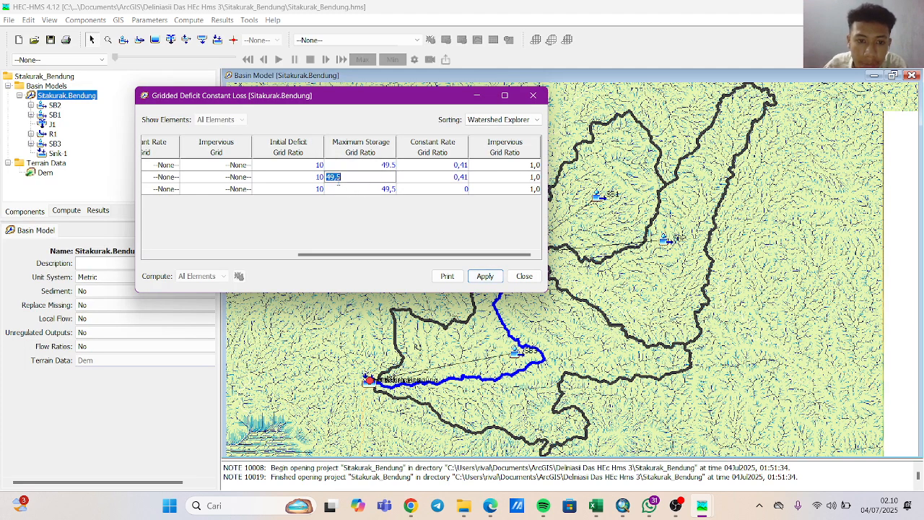
type("49.5")
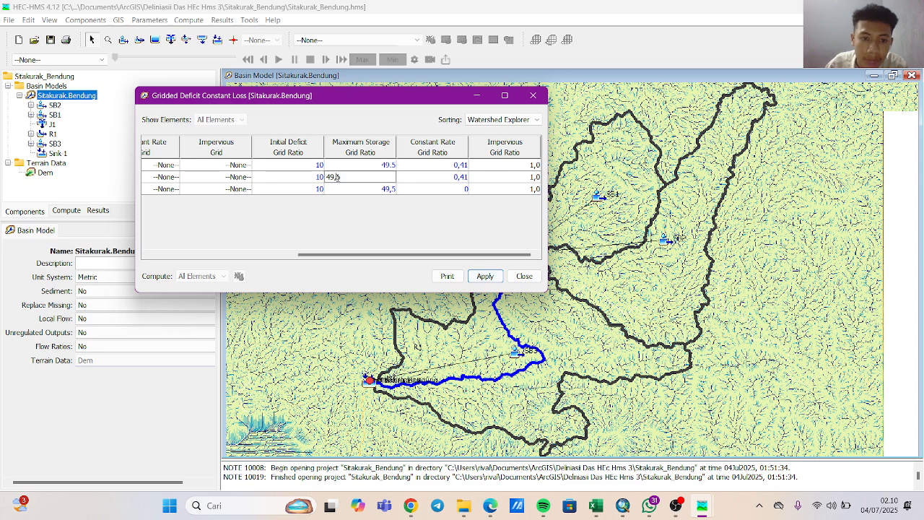
left_click(387, 192)
double_click(394, 192)
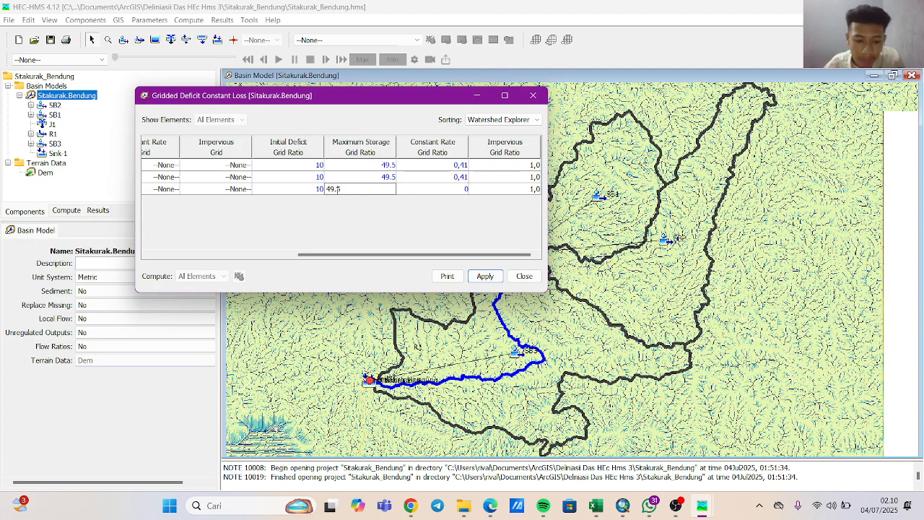
left_click(403, 178)
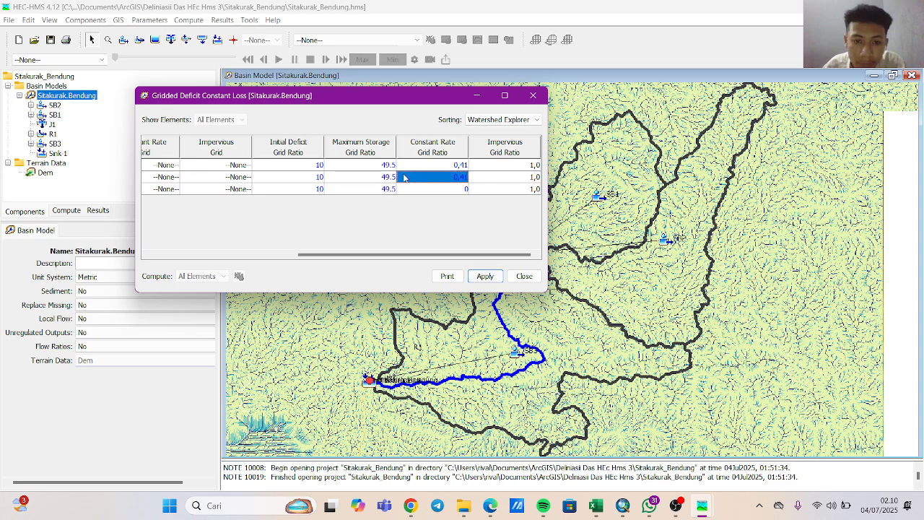
Enter the constant rate grid ratio as 0.41 with a decimal point for SB2, SB1 and SB3.
left_click(460, 167)
double_click(460, 168)
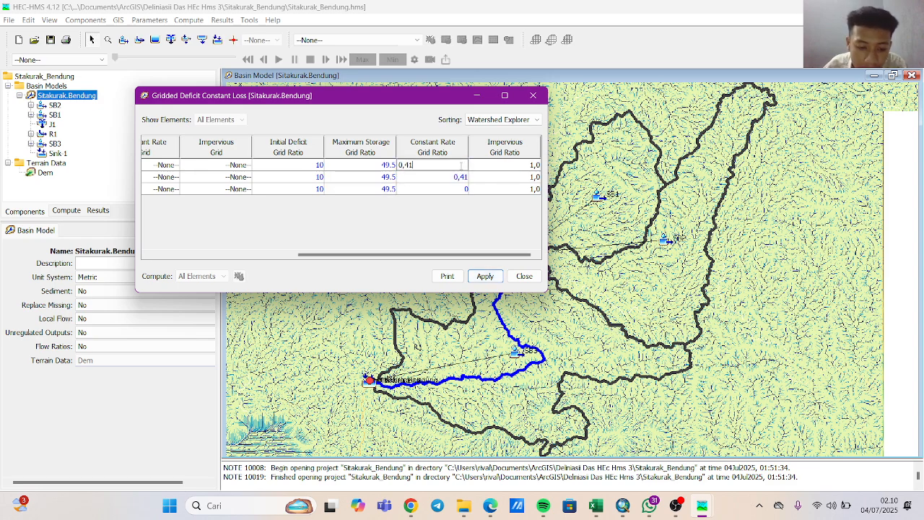
left_click(405, 165)
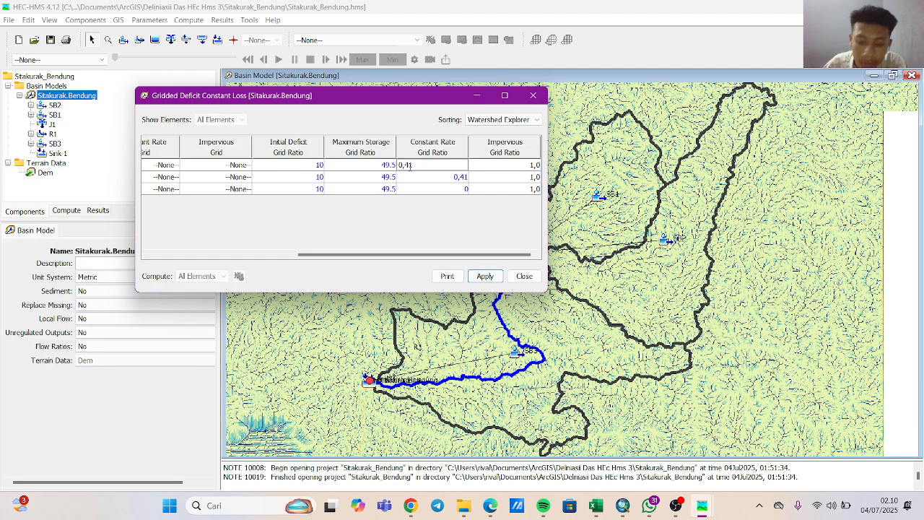
key("BackSpace")
type(".")
left_click(462, 177)
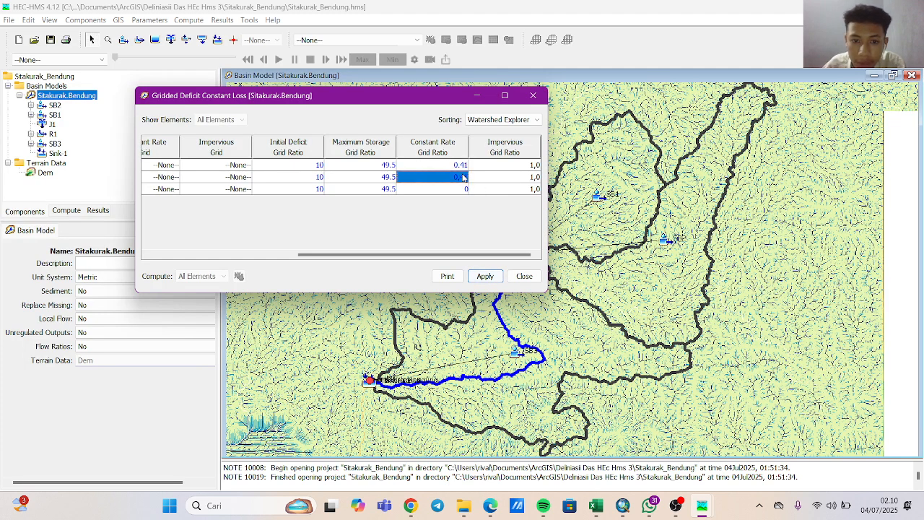
double_click(459, 179)
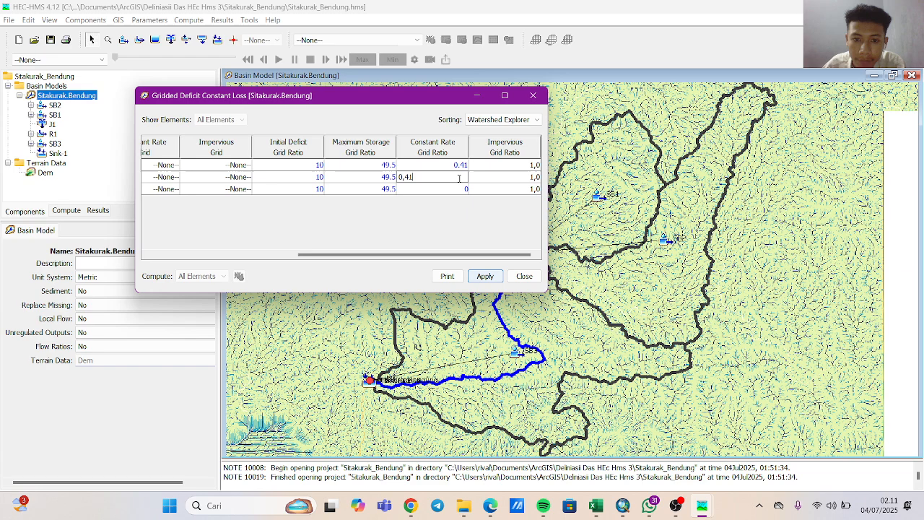
left_click(404, 177)
key("BackSpace")
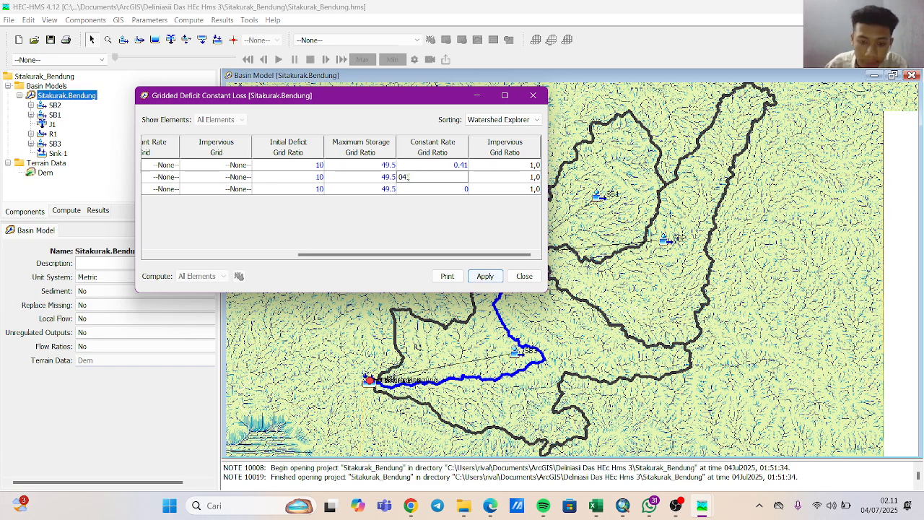
type(".41")
left_click(441, 188)
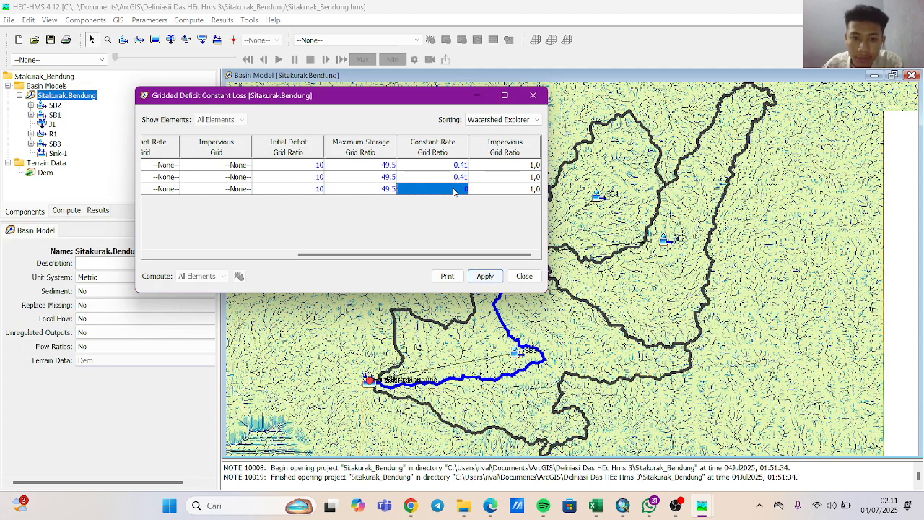
double_click(453, 189)
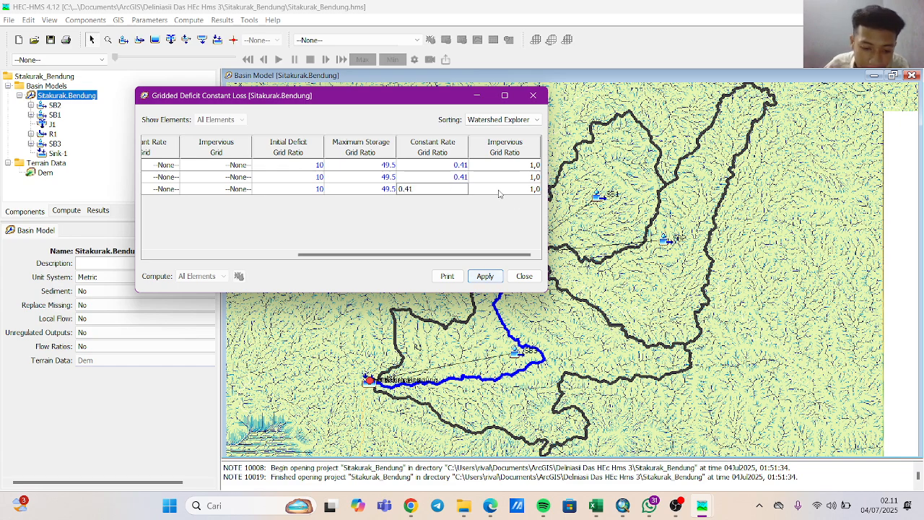
Set the impervious grid ratio to 2.7 for SB2, SB1 and SB3, and apply the loss parameters.
left_click(510, 166)
double_click(512, 168)
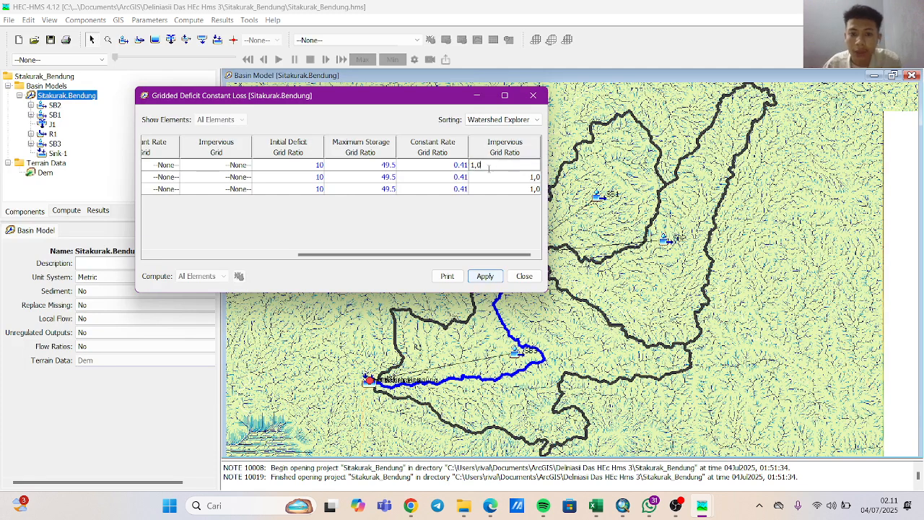
key("BackSpace")
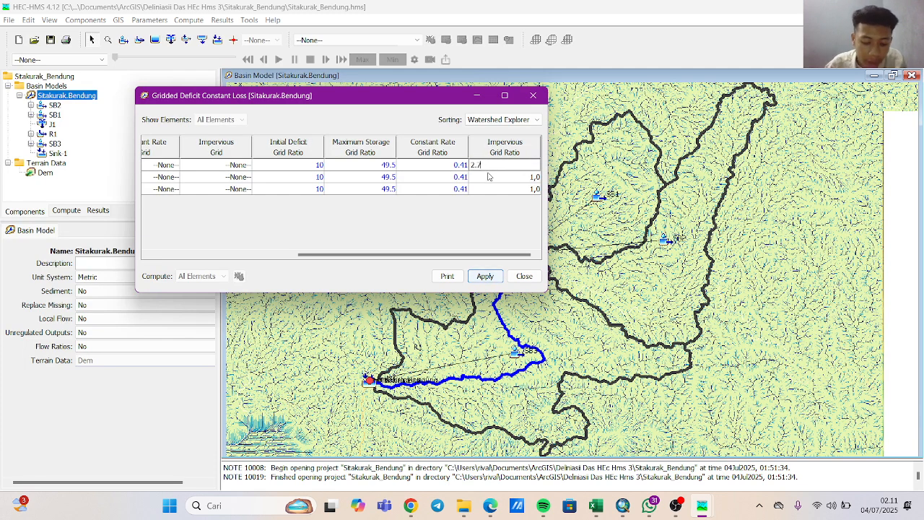
left_click(513, 180)
key("BackSpace")
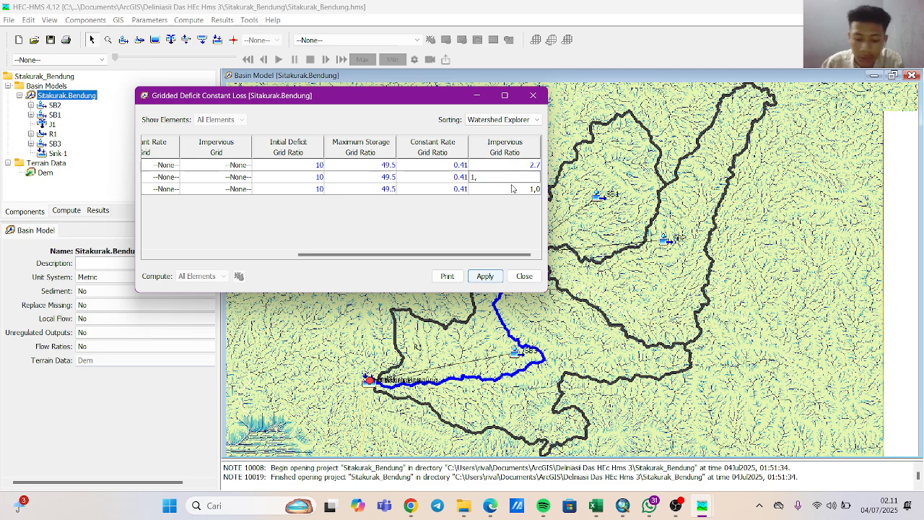
type("2.7")
left_click(498, 186)
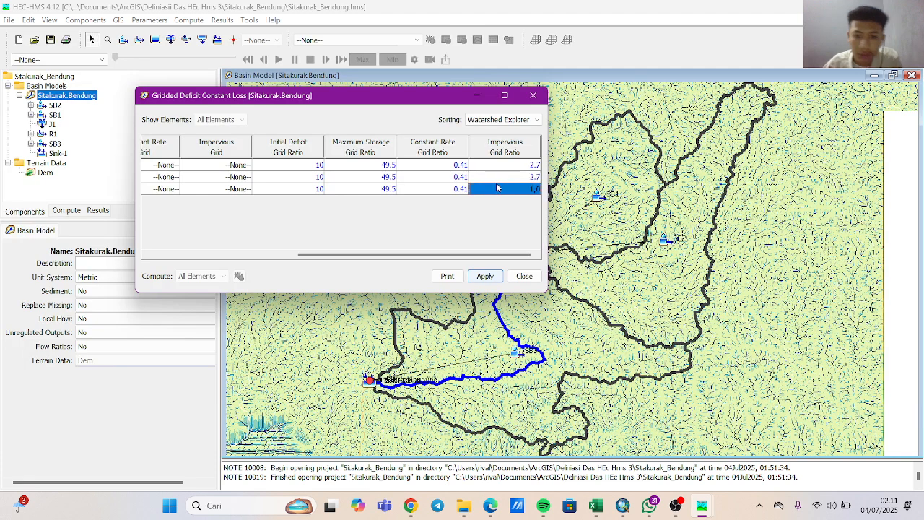
key("BackSpace")
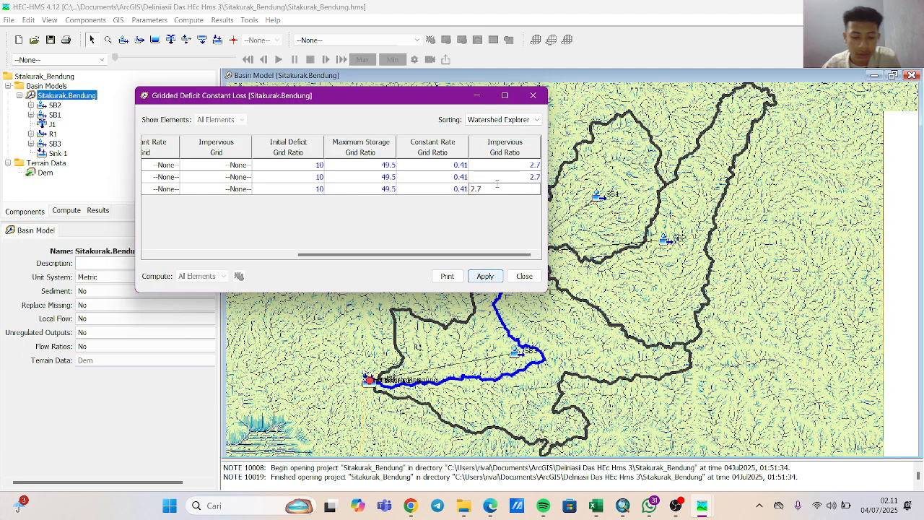
type("2.7")
key("Return")
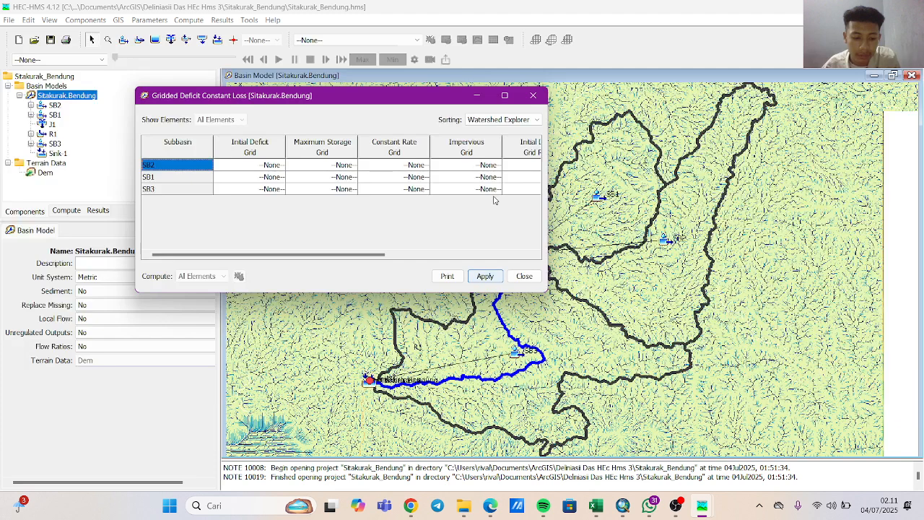
left_click(493, 255)
left_click(484, 276)
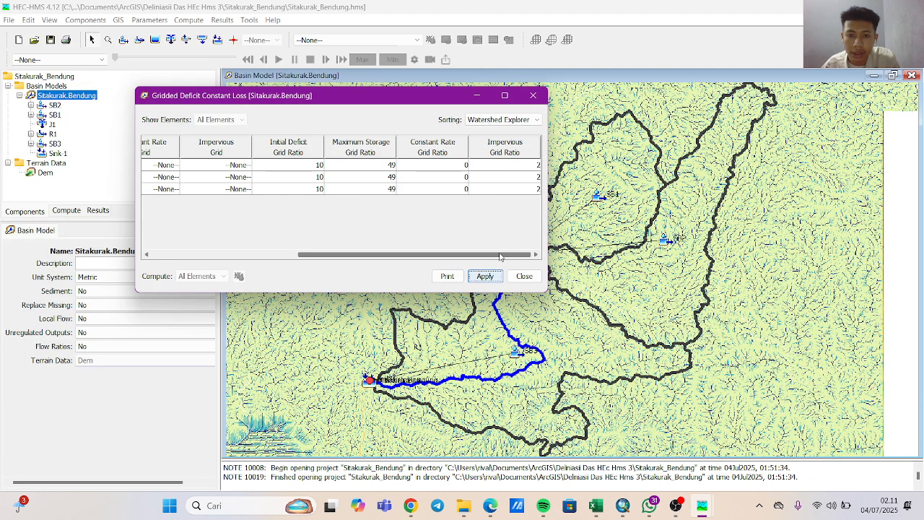
Set the maximum storage grid ratio to 49,5 with a decimal comma for SB2, SB1 and SB3.
mouse_move(500, 256)
left_mouse_down()
mouse_move(423, 251)
mouse_move(506, 258)
left_mouse_up()
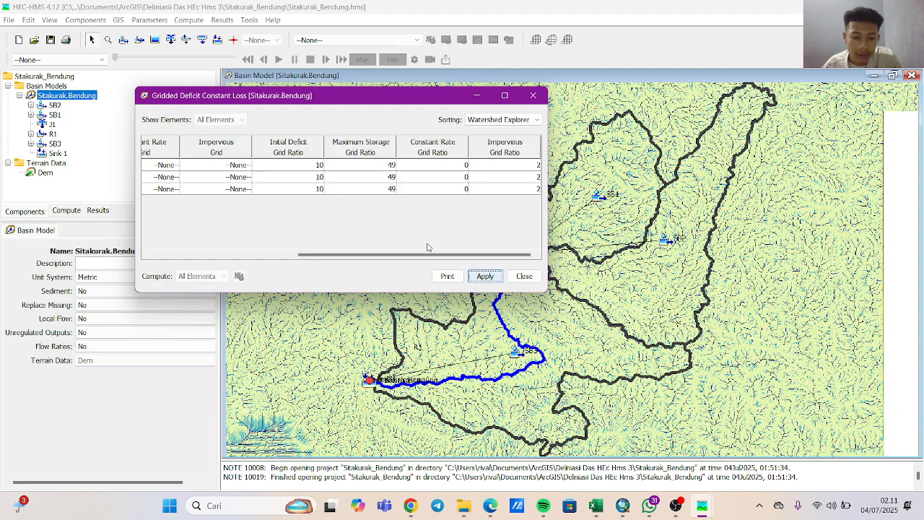
left_click(394, 168)
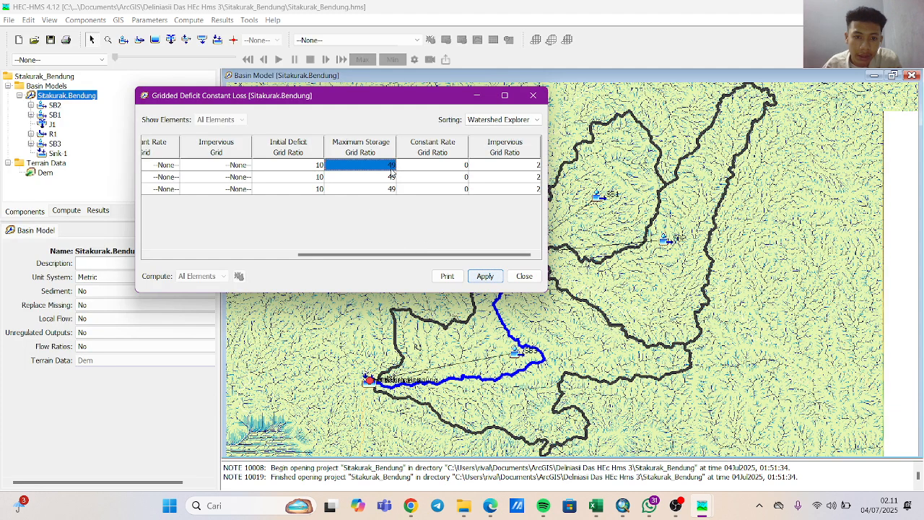
double_click(392, 168)
key("BackSpace")
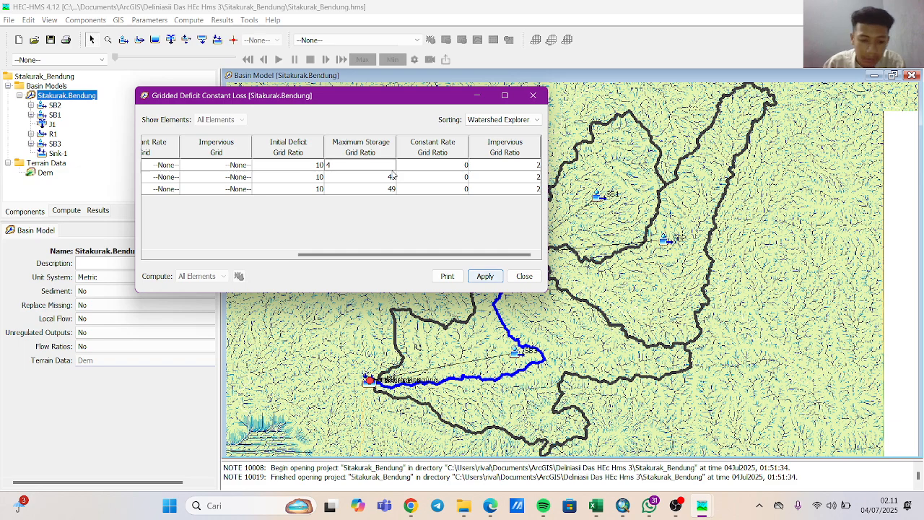
type("9,")
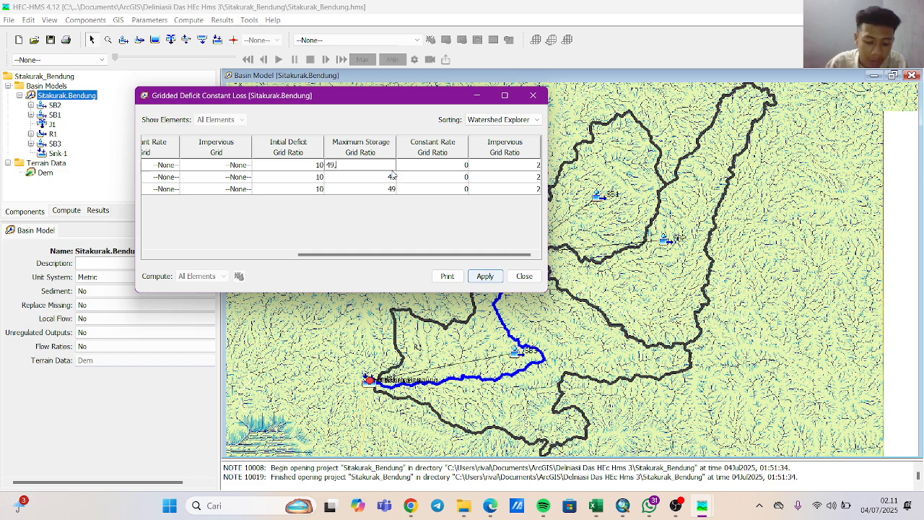
type("5")
left_click(394, 176)
double_click(393, 176)
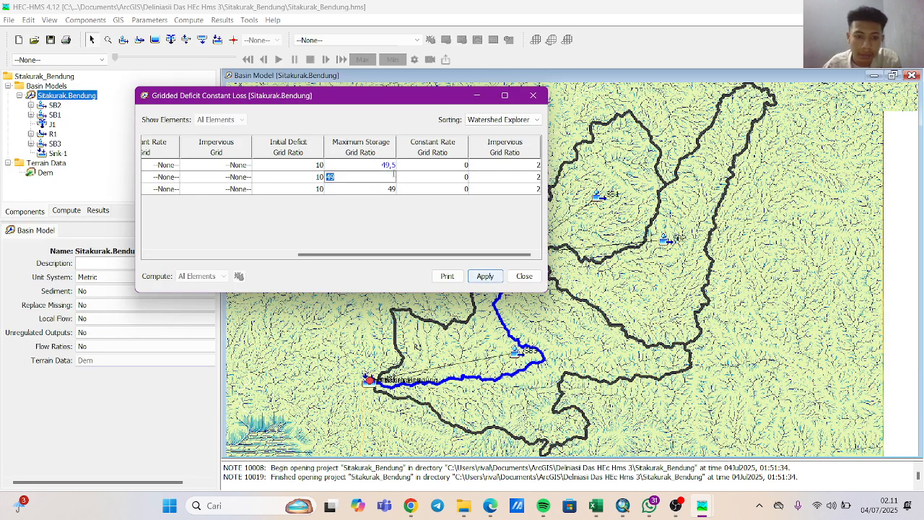
key("BackSpace")
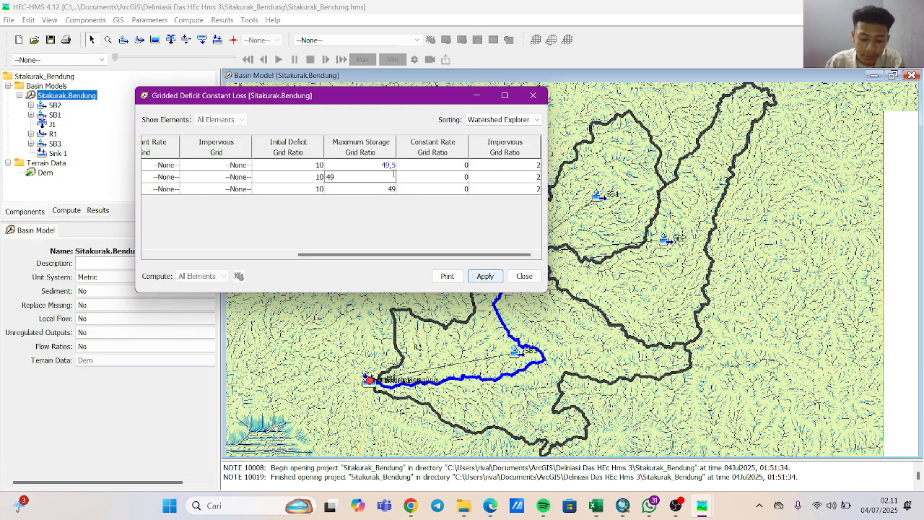
left_click(391, 188)
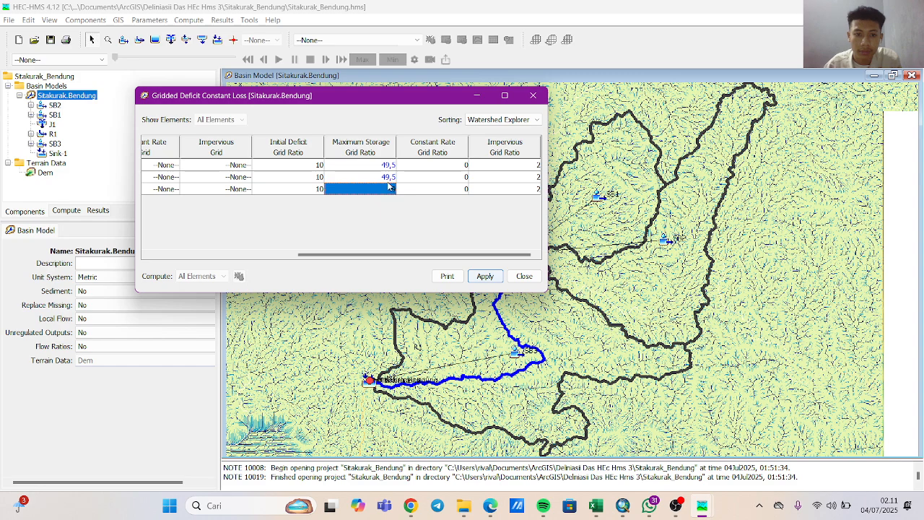
left_click(391, 186)
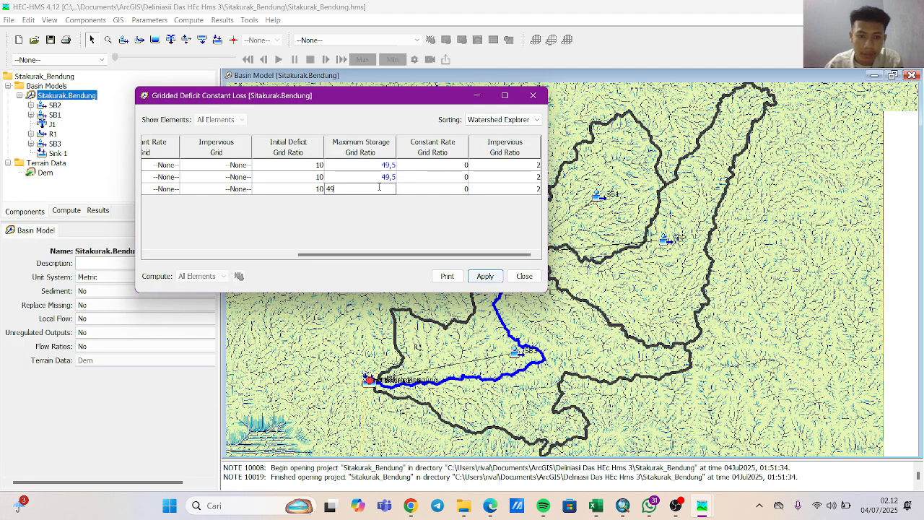
key("BackSpace")
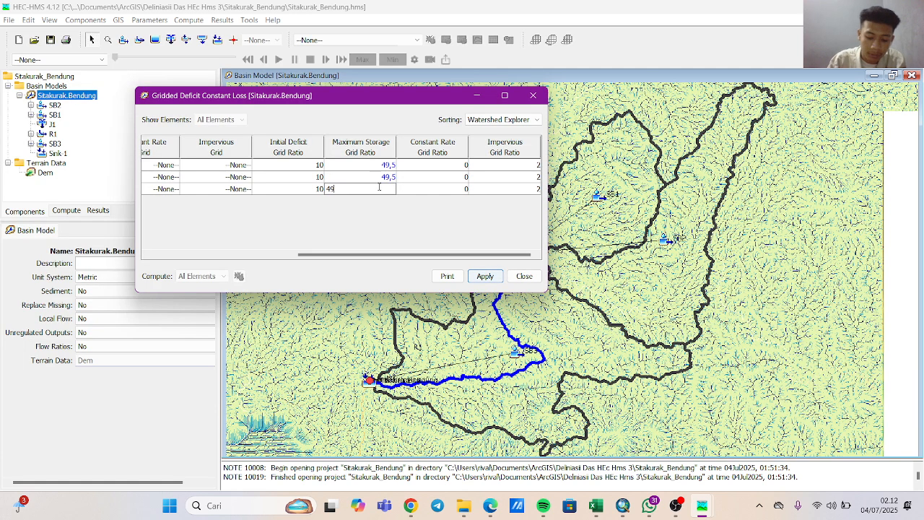
Set the constant rate grid ratio to 0,41 with a decimal comma for SB2, SB1 and SB3.
left_click(433, 165)
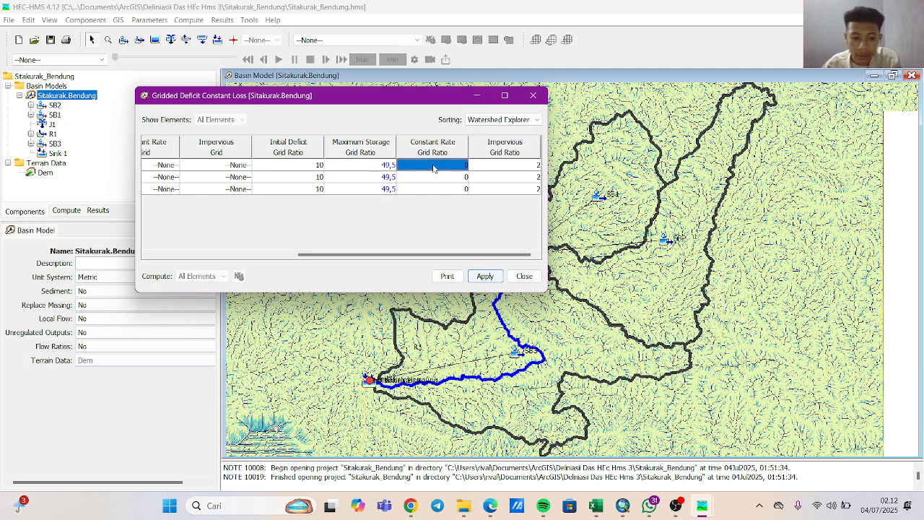
double_click(433, 165)
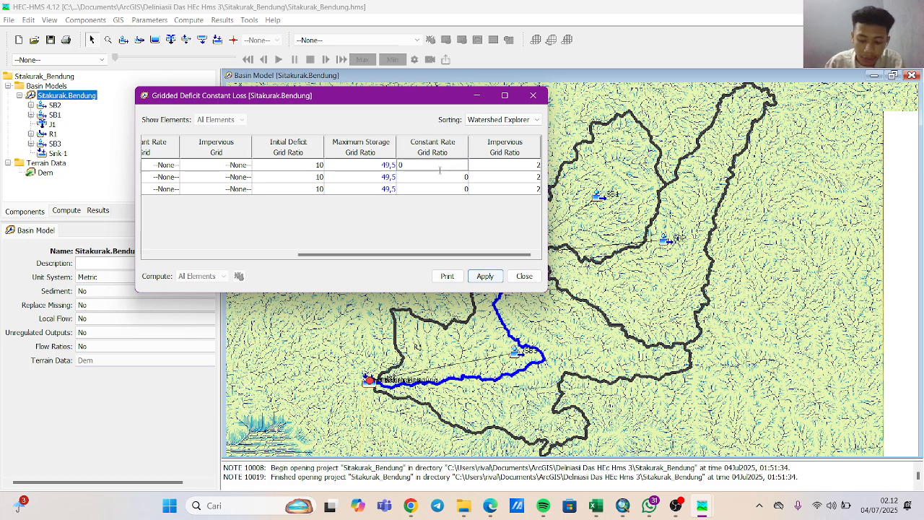
type(",41")
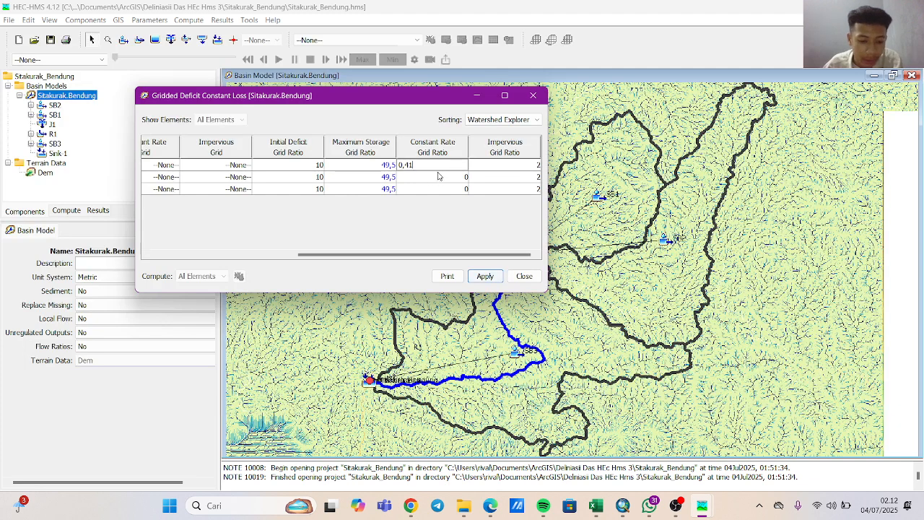
left_click(452, 178)
double_click(459, 177)
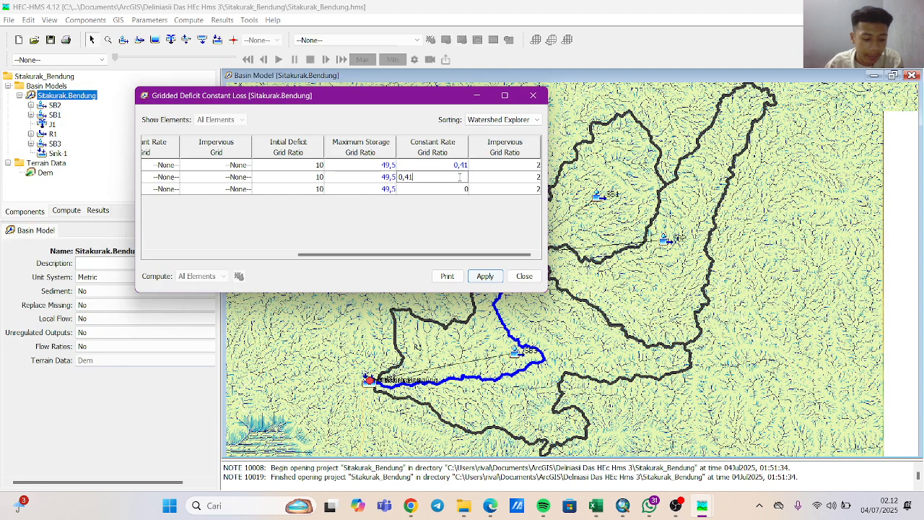
type(",41")
left_click(464, 189)
double_click(463, 189)
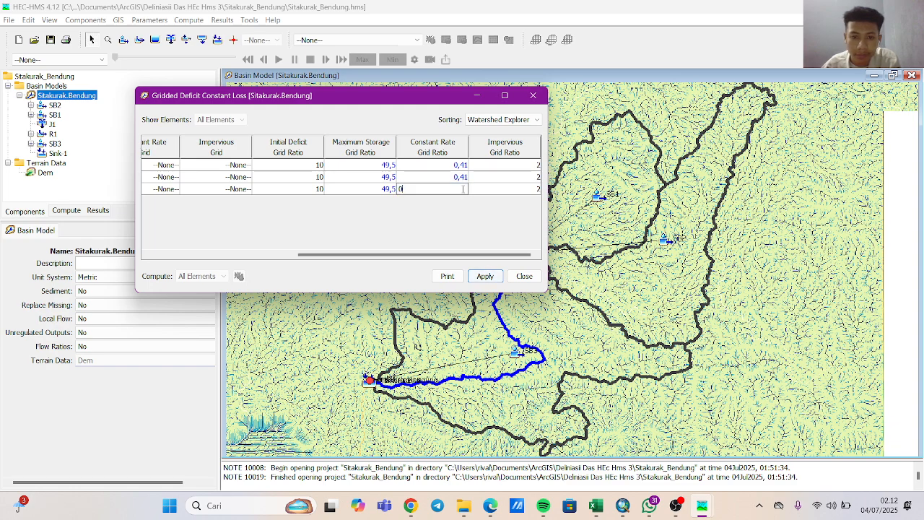
type(",41")
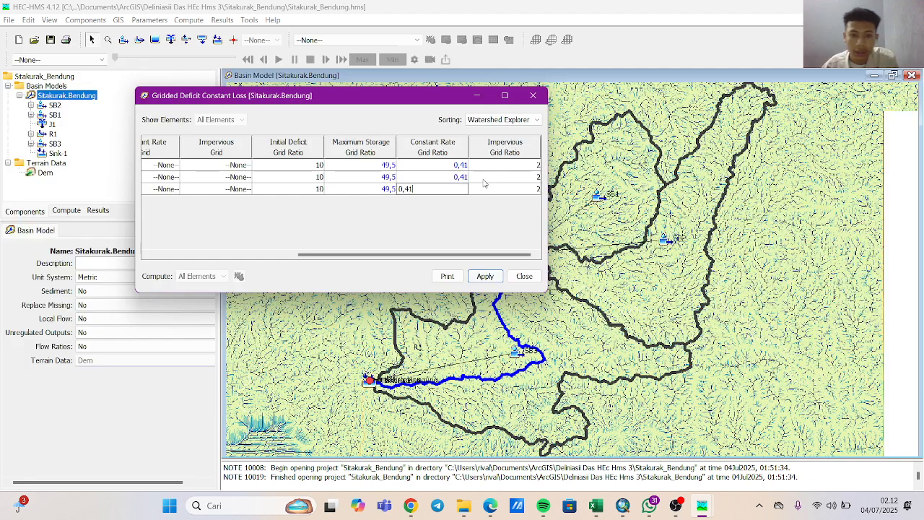
Set the impervious grid ratio to 2,7 with a decimal comma for SB2, SB1 and SB3.
left_click(509, 169)
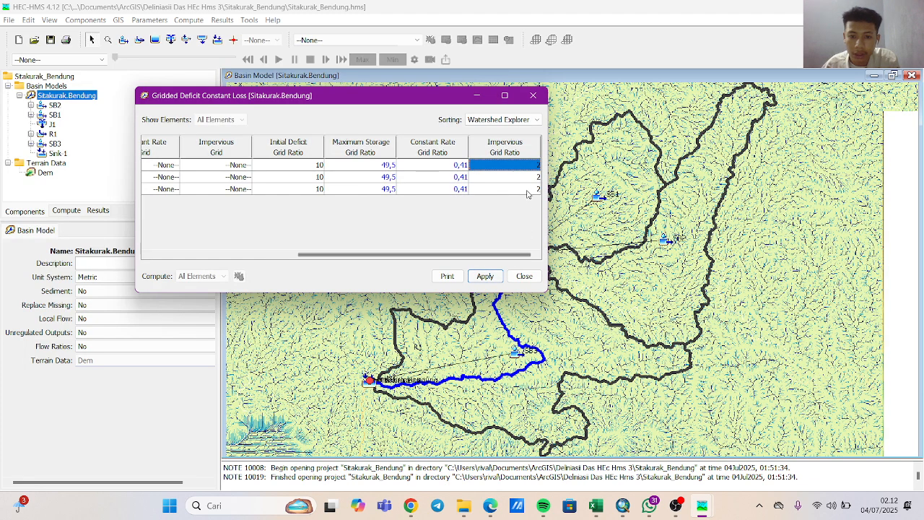
double_click(537, 165)
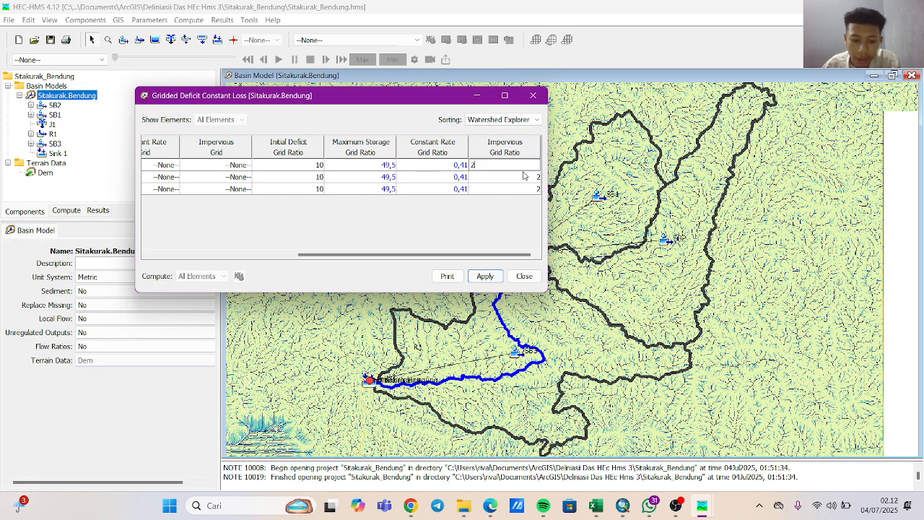
type(",7")
left_click(524, 176)
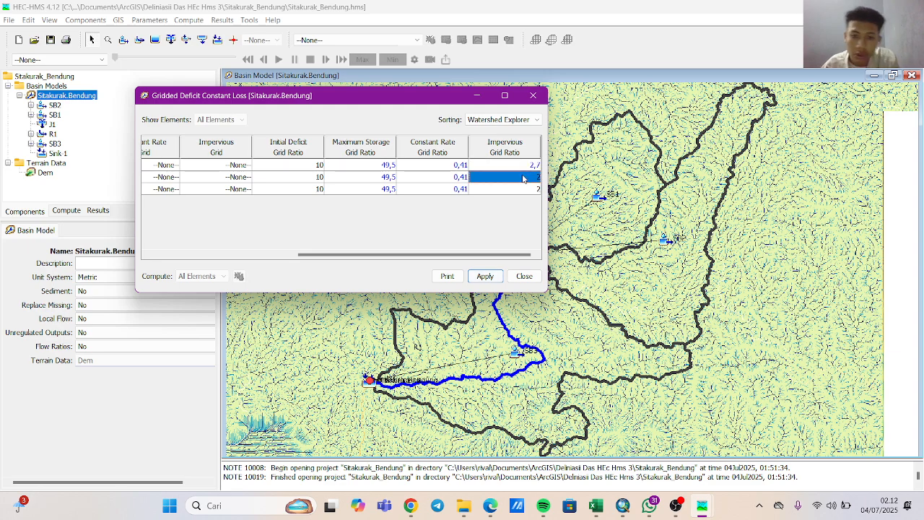
double_click(524, 176)
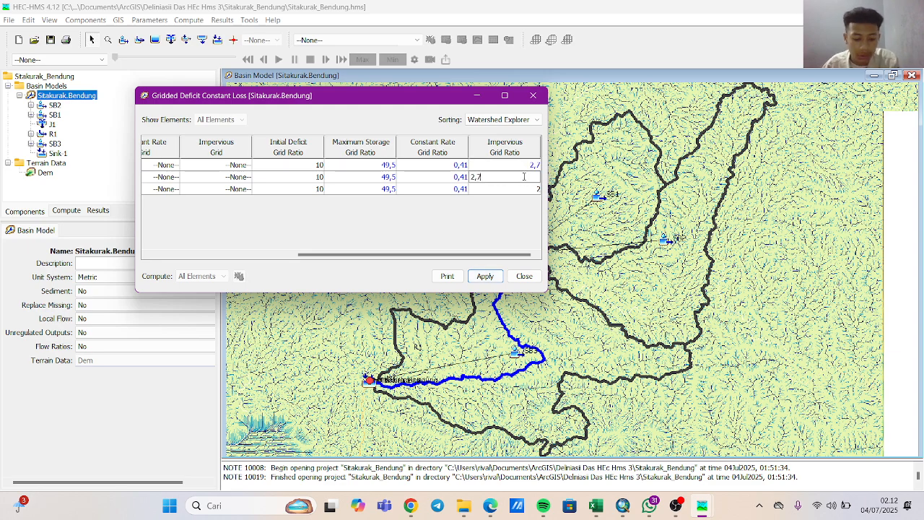
type(",7")
left_click(527, 190)
double_click(527, 189)
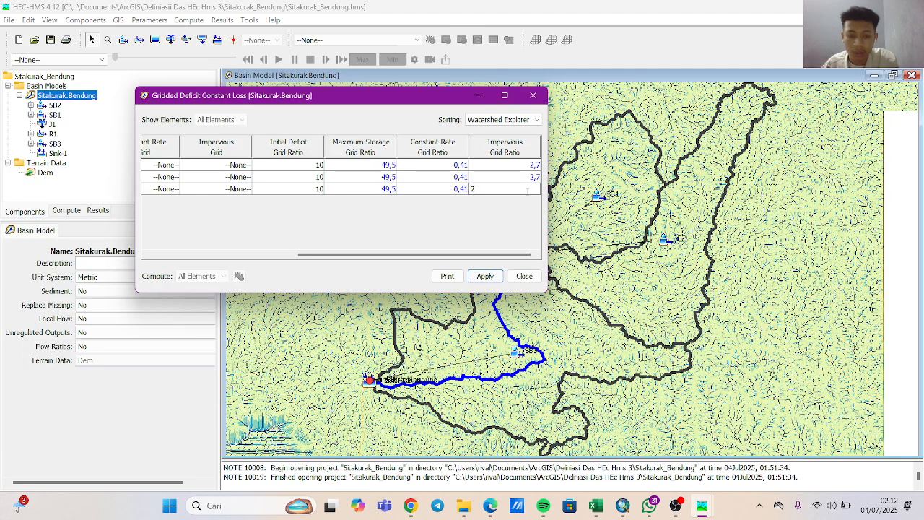
Apply the Gridded Deficit Constant loss parameters, close their editor and save the project.
left_click(483, 276)
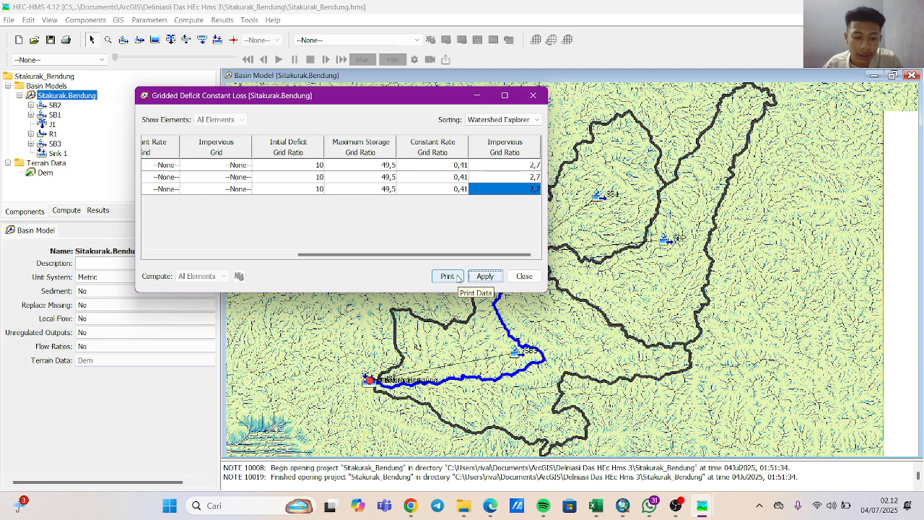
left_click(522, 277)
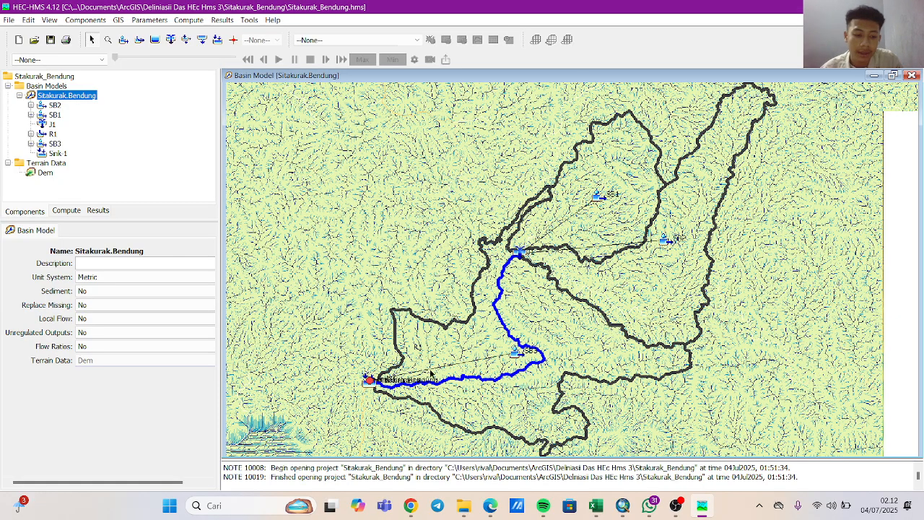
left_click(28, 20)
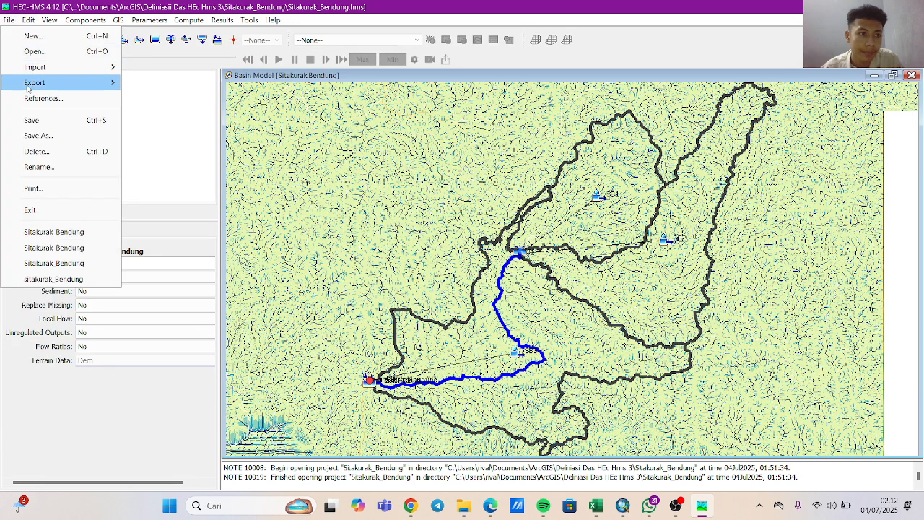
left_click(32, 123)
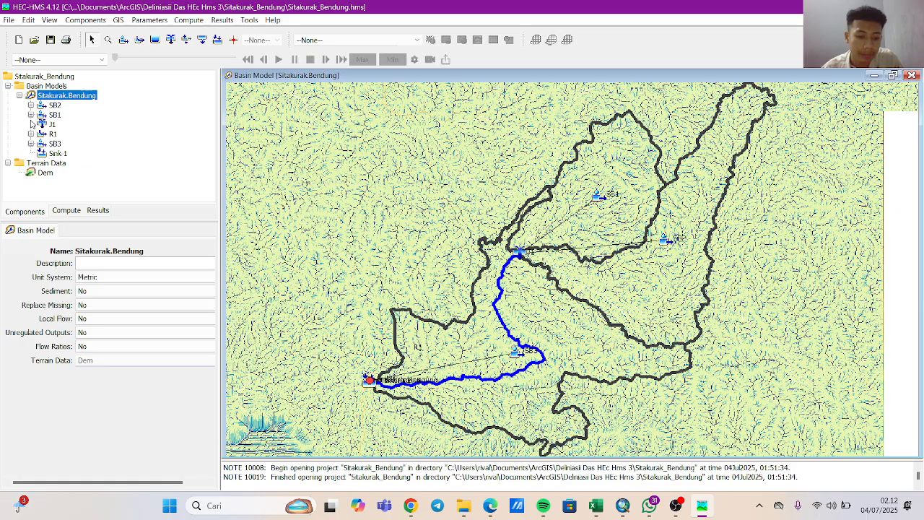
Change the baseflow method to Linear Reservoir for all subbasins in the basin model.
left_click(147, 20)
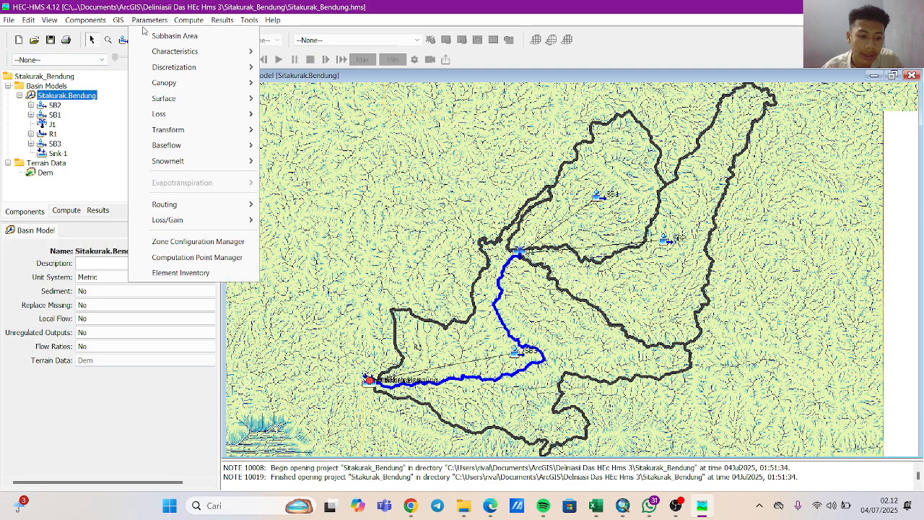
mouse_move(153, 133)
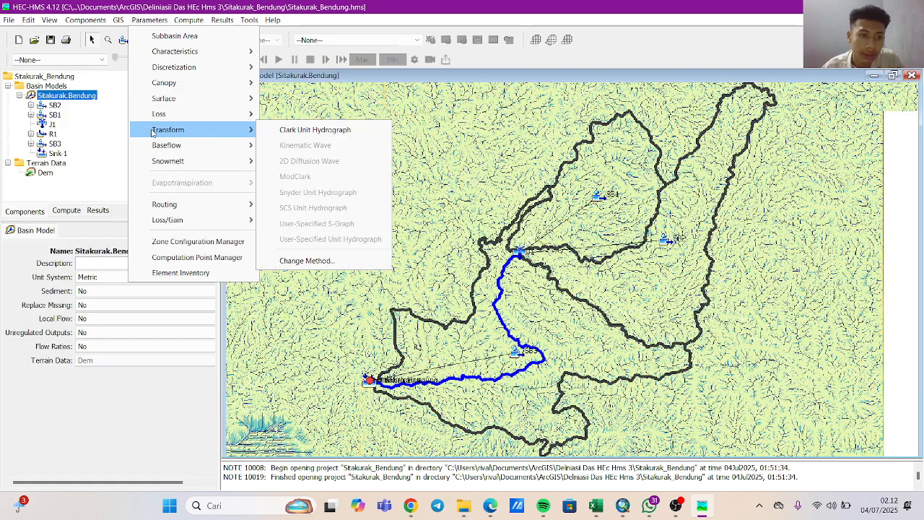
mouse_move(180, 149)
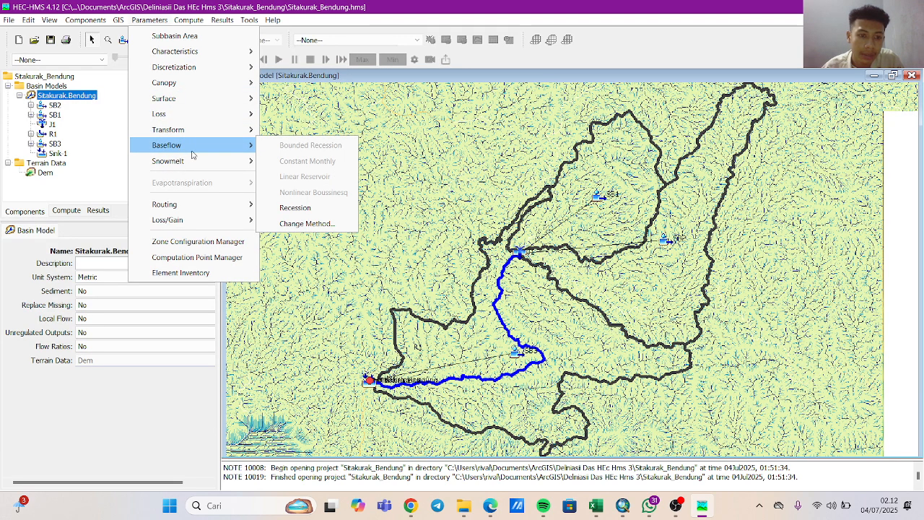
mouse_move(210, 145)
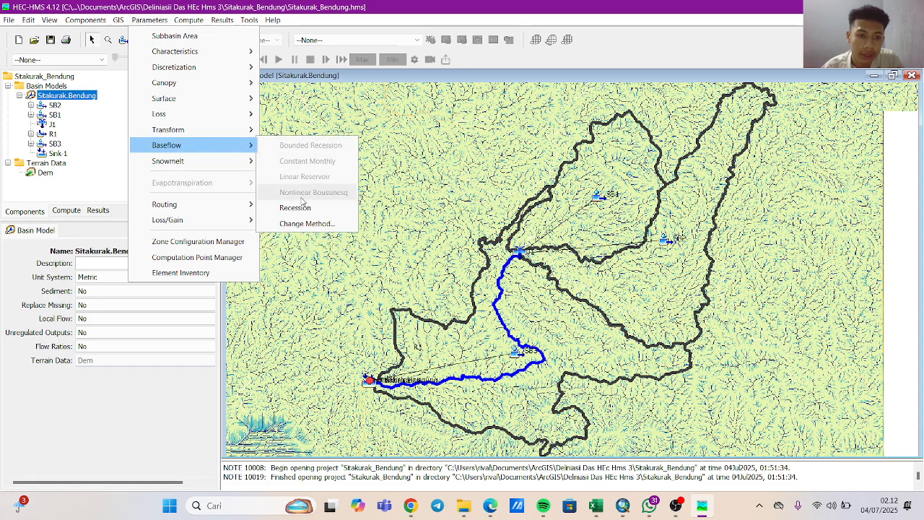
left_click(306, 222)
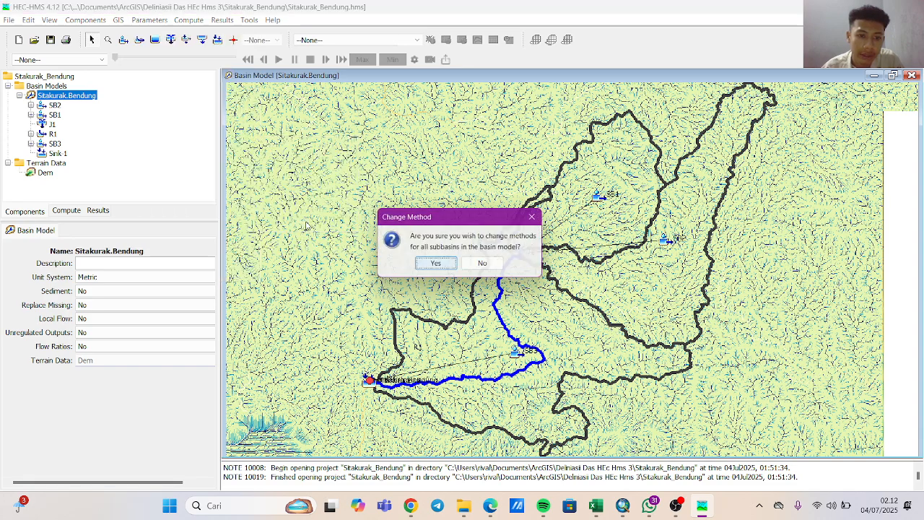
left_click(444, 268)
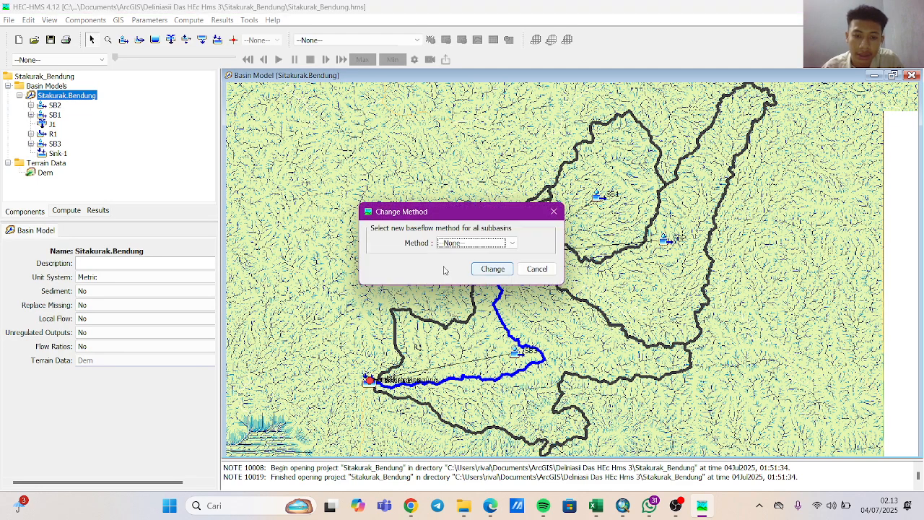
left_click(477, 244)
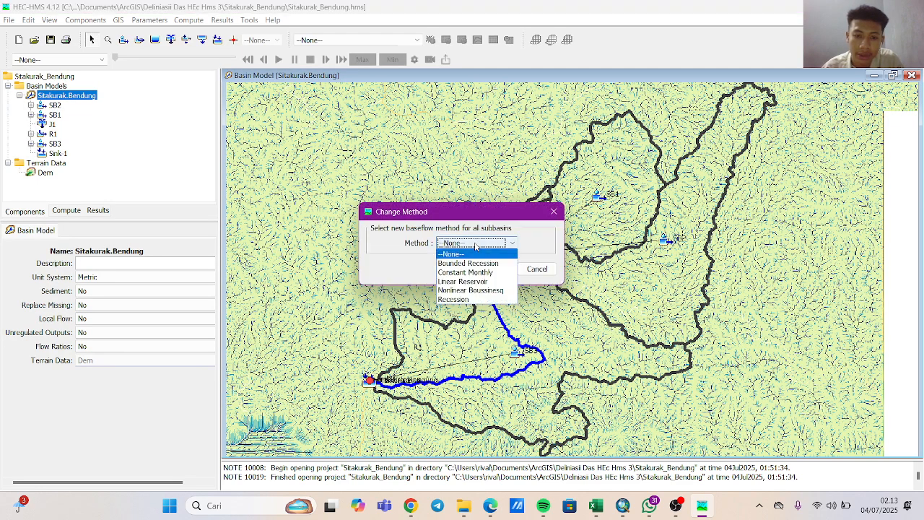
left_click(463, 281)
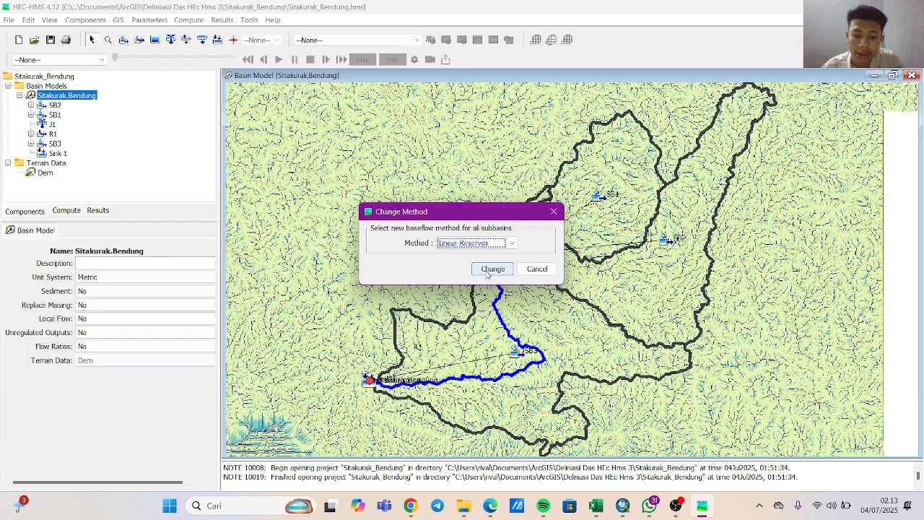
left_click(492, 269)
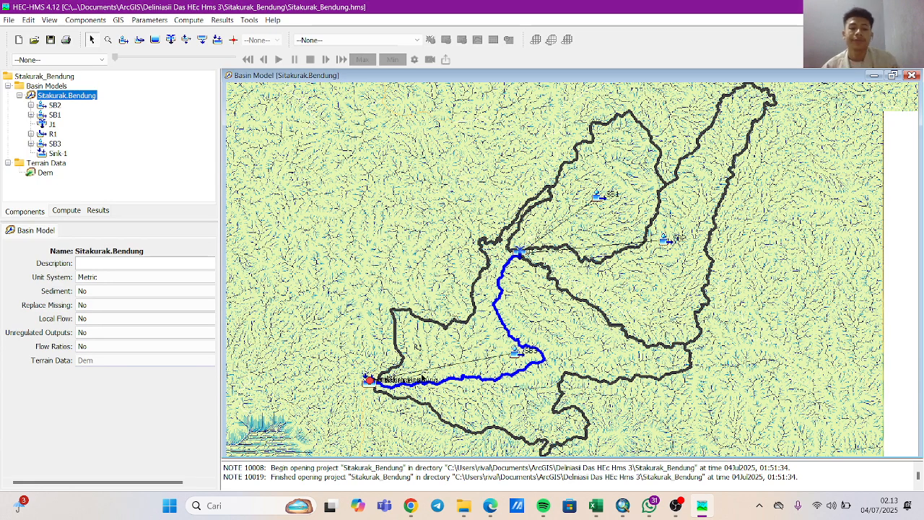
Open the Linear Reservoir baseflow parameters and set the GW 1 initial discharge to 0,1 M3/S for SB2, SB1 and SB3.
left_click(152, 21)
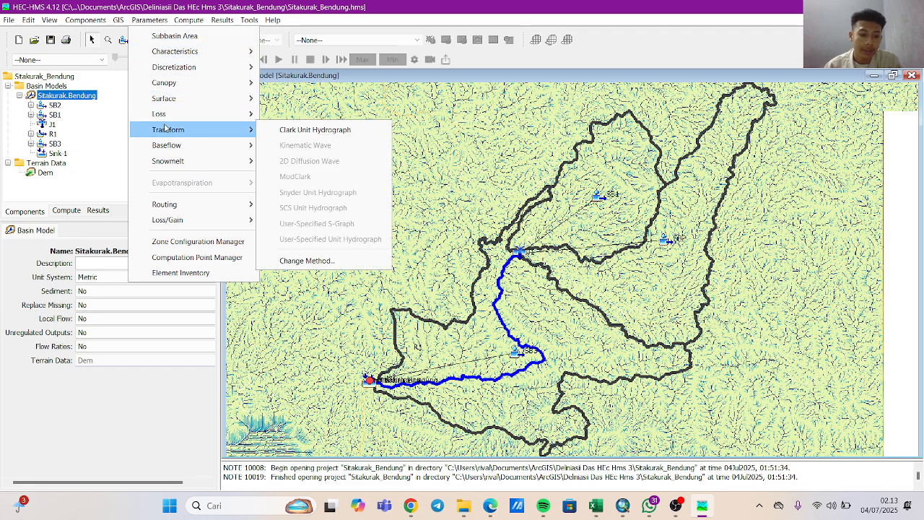
mouse_move(223, 144)
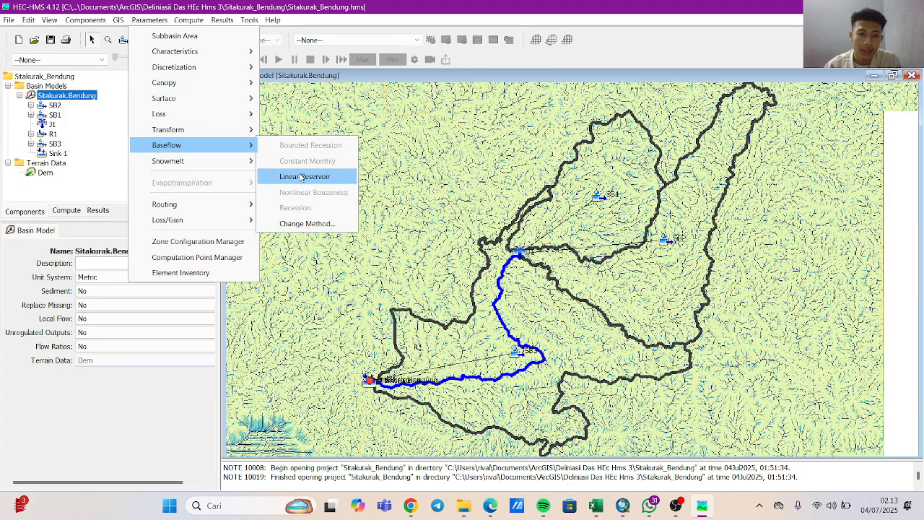
left_click(302, 178)
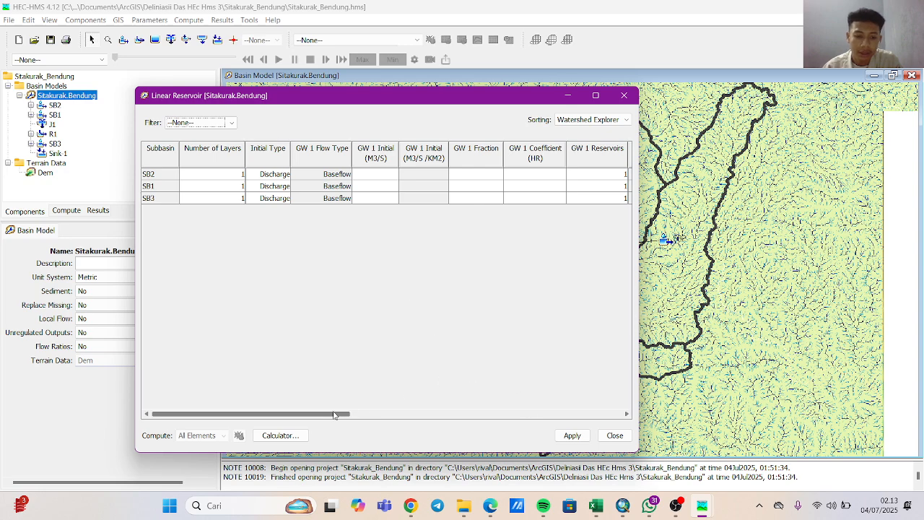
left_click_drag(331, 415, 288, 418)
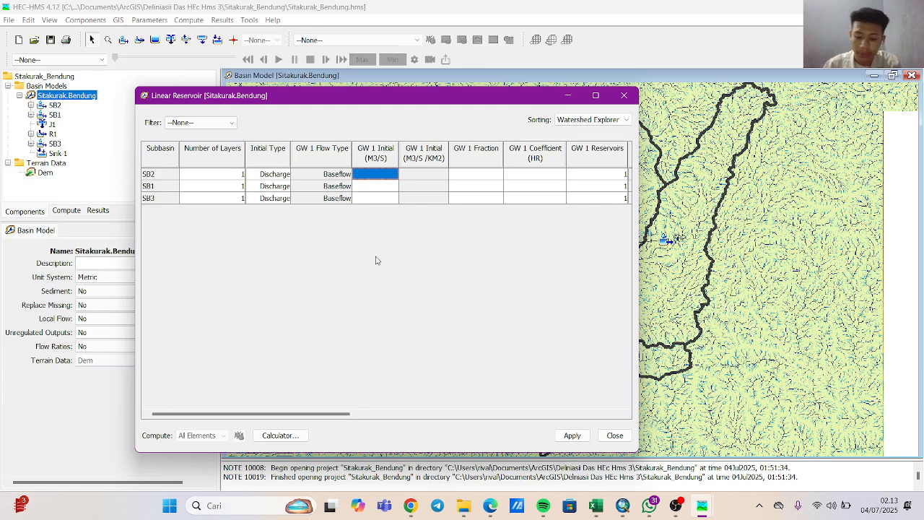
type("0,1")
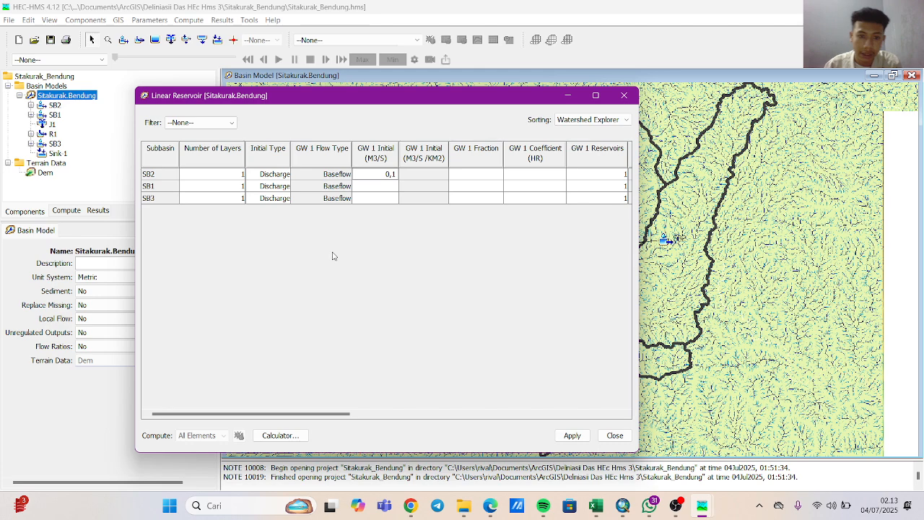
left_click(382, 187)
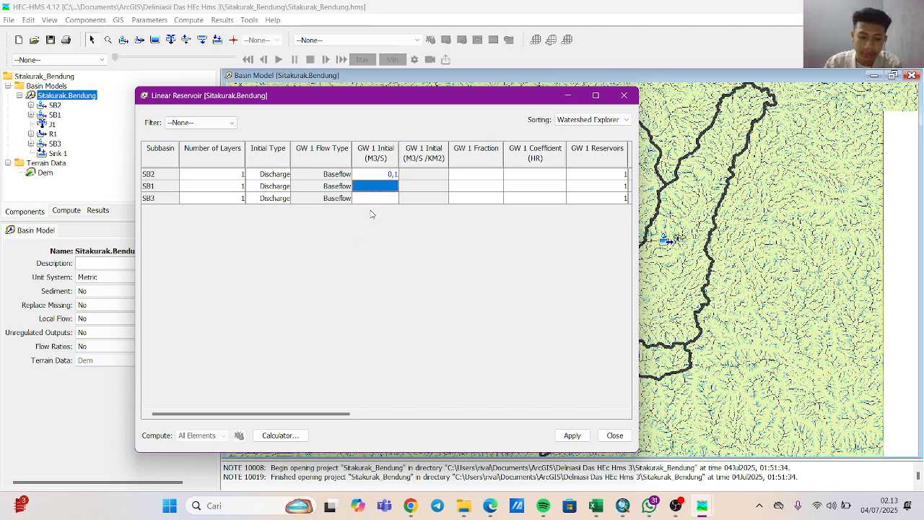
type("0,1")
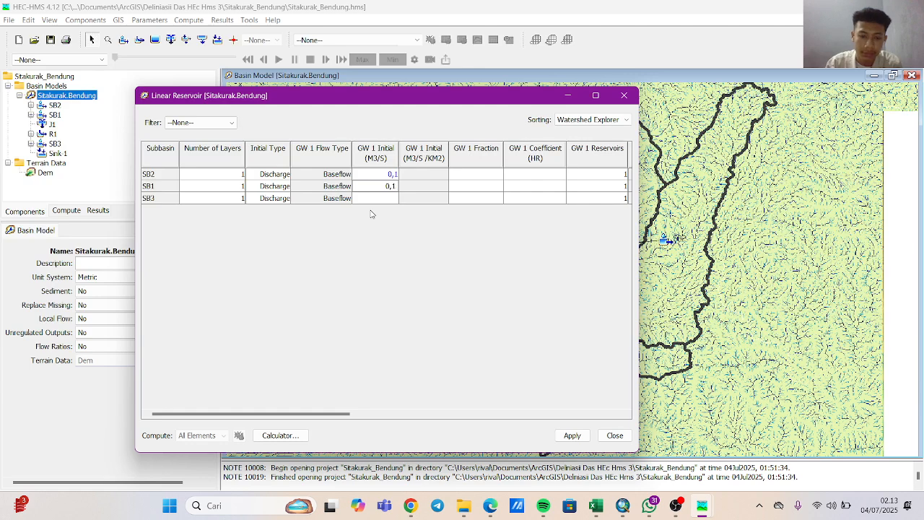
key("Return")
type("0,1")
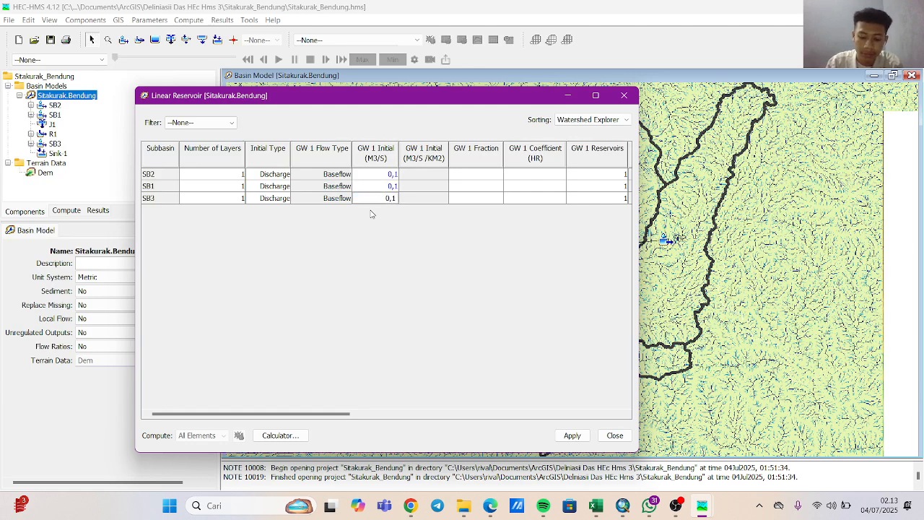
key("shift+Tab")
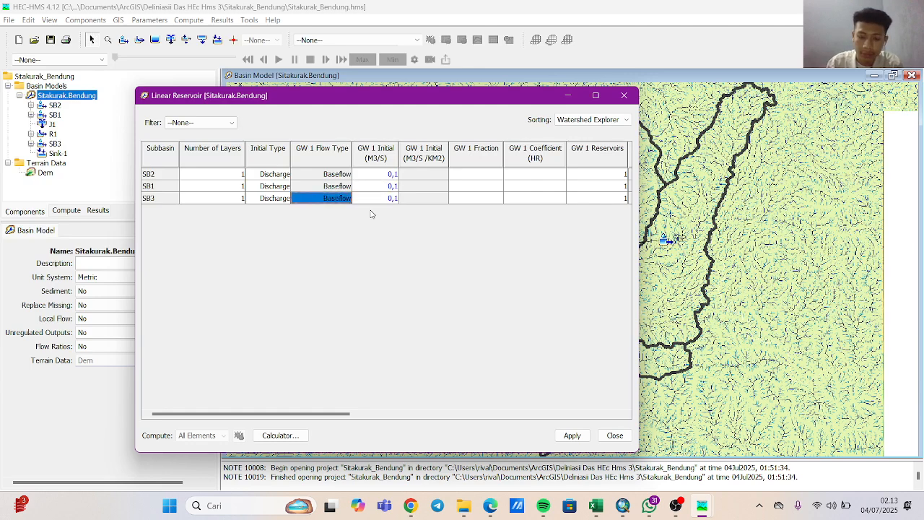
Set the GW 1 fraction to 1 for SB2, SB1 and SB3 in the Linear Reservoir parameters.
left_click(438, 176)
left_click(465, 177)
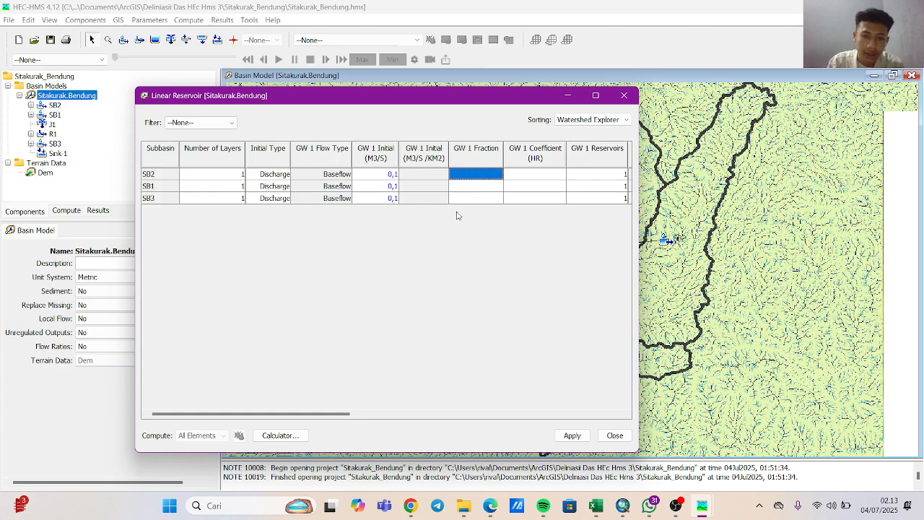
type("1")
key("Return")
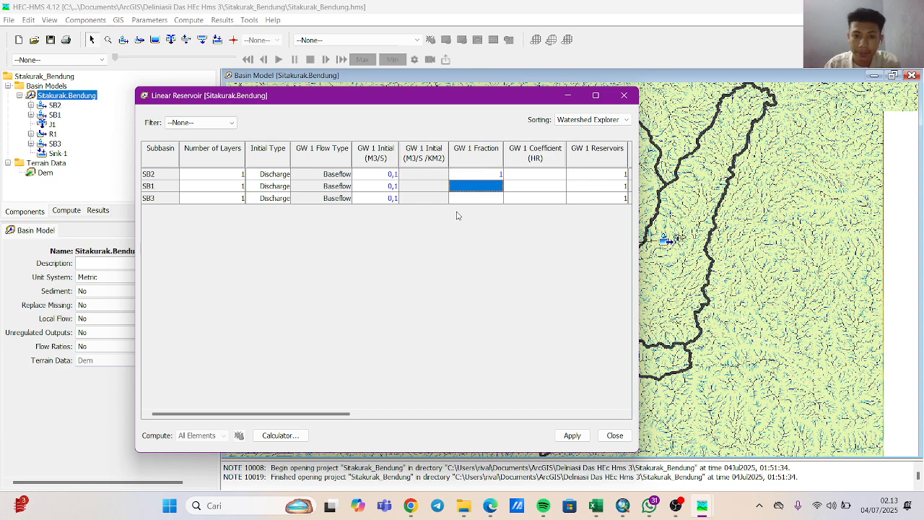
type("1")
key("Return")
type("1")
key("Tab")
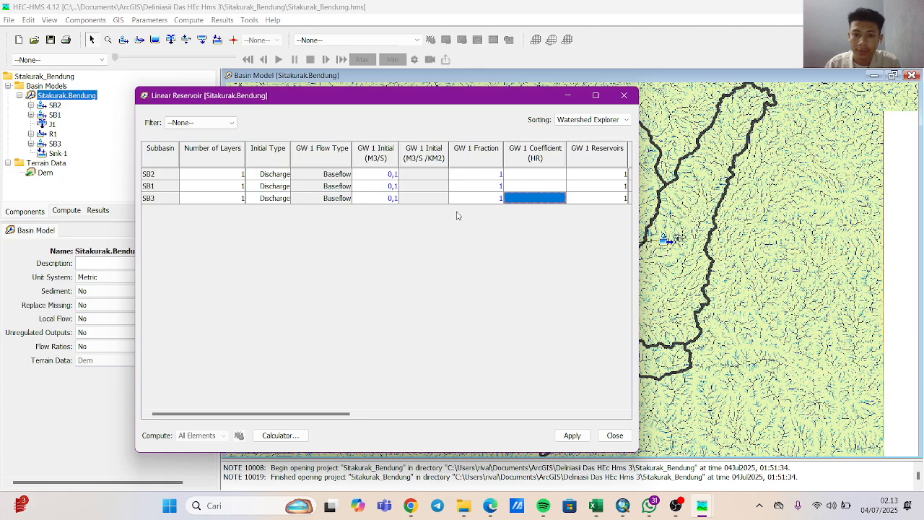
Set the GW 1 coefficient to 12 HR for SB2, SB1 and SB3.
left_click(526, 176)
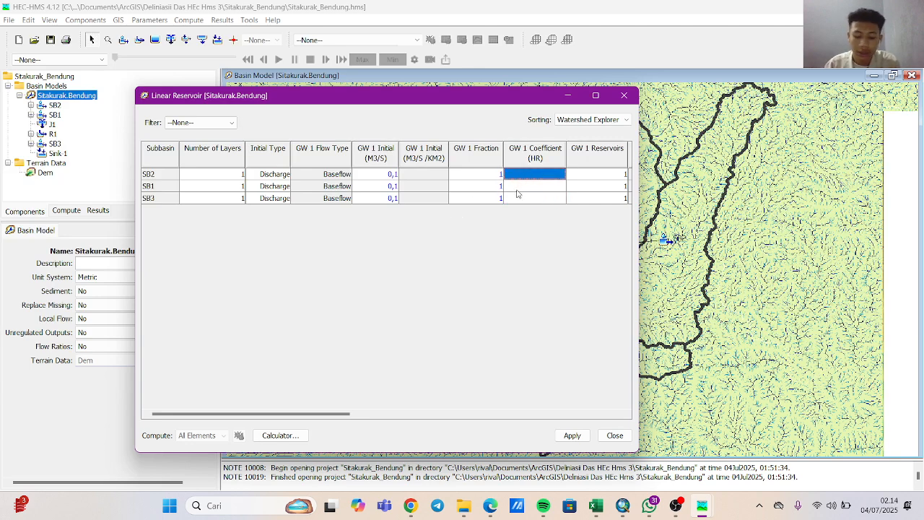
type("1")
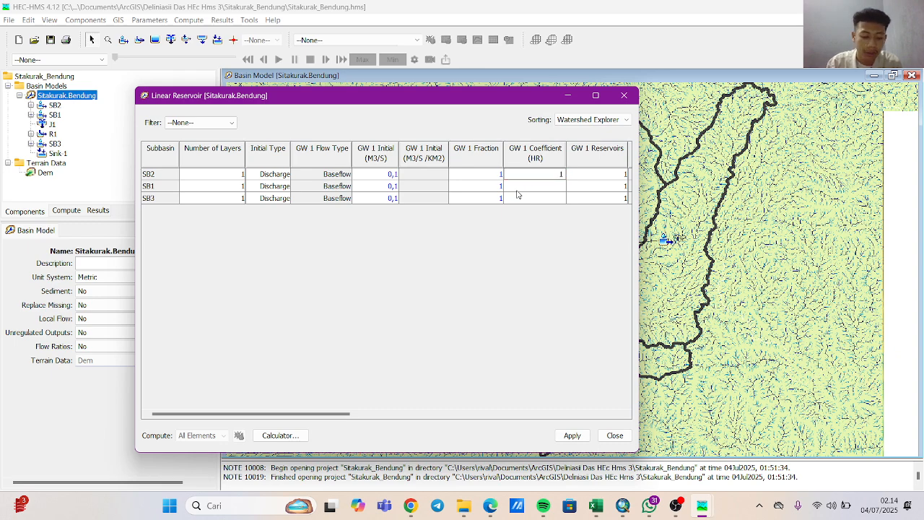
type("2")
key("Return")
type("12")
key("Return")
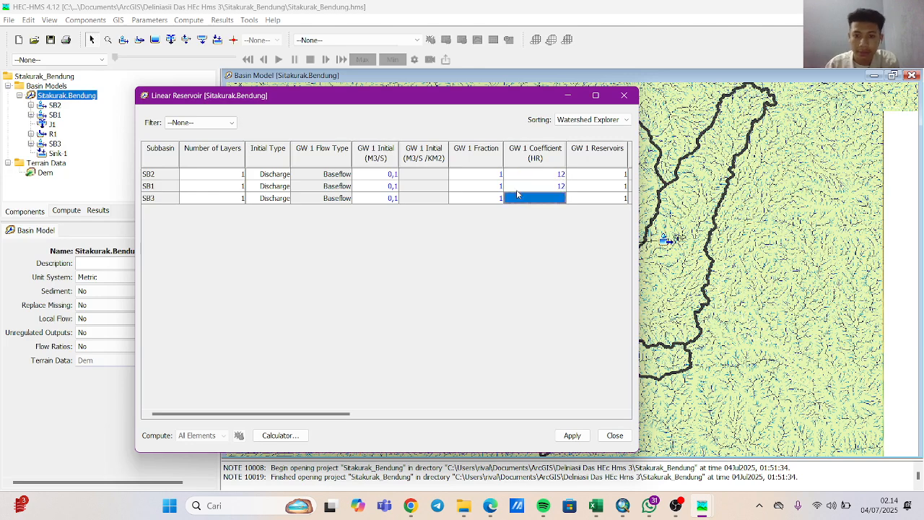
type("12")
key("Tab")
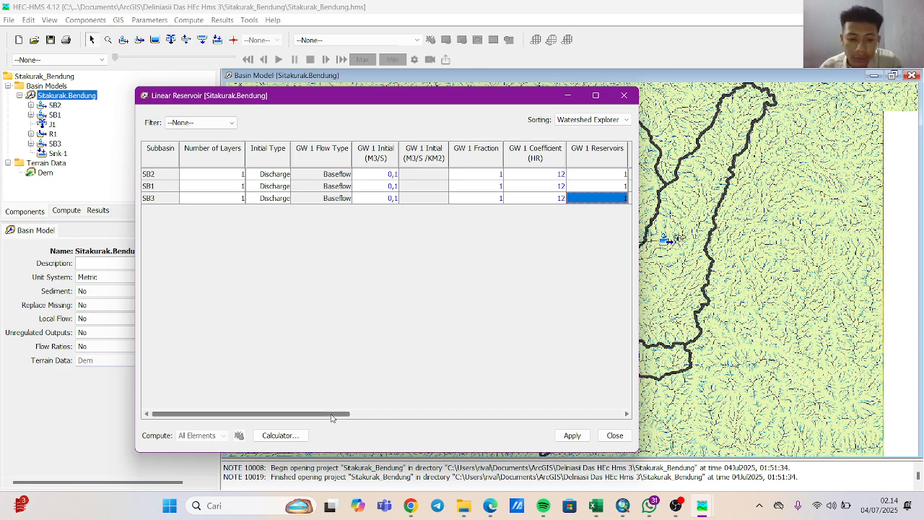
Apply the Linear Reservoir baseflow parameters, close their editor and save the project.
left_click_drag(332, 415, 492, 417)
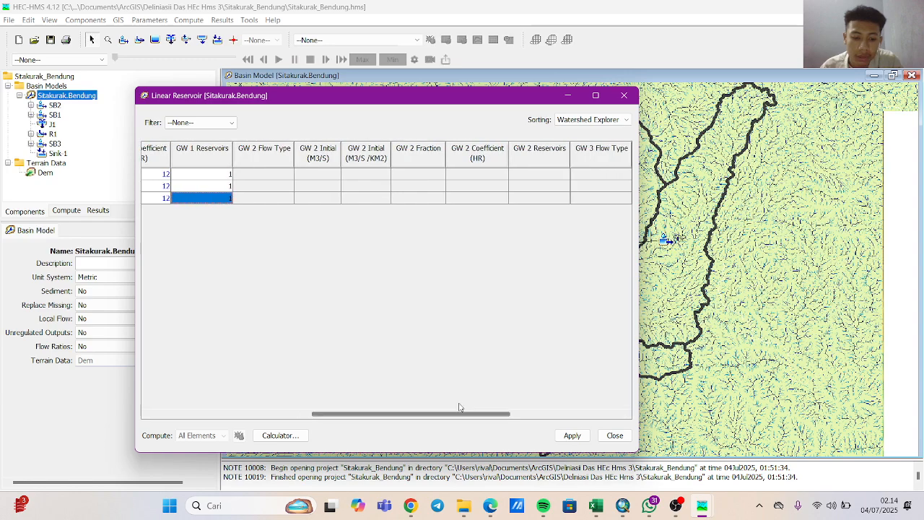
left_click(572, 435)
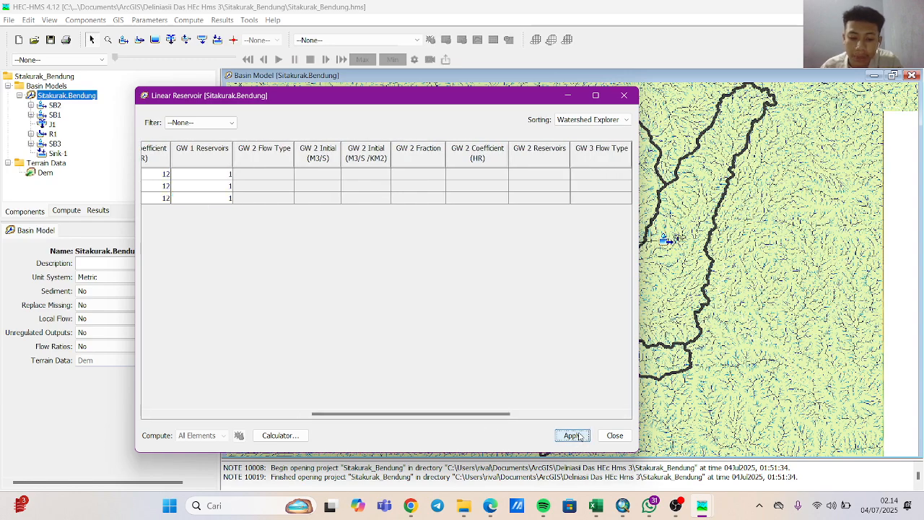
left_click(612, 437)
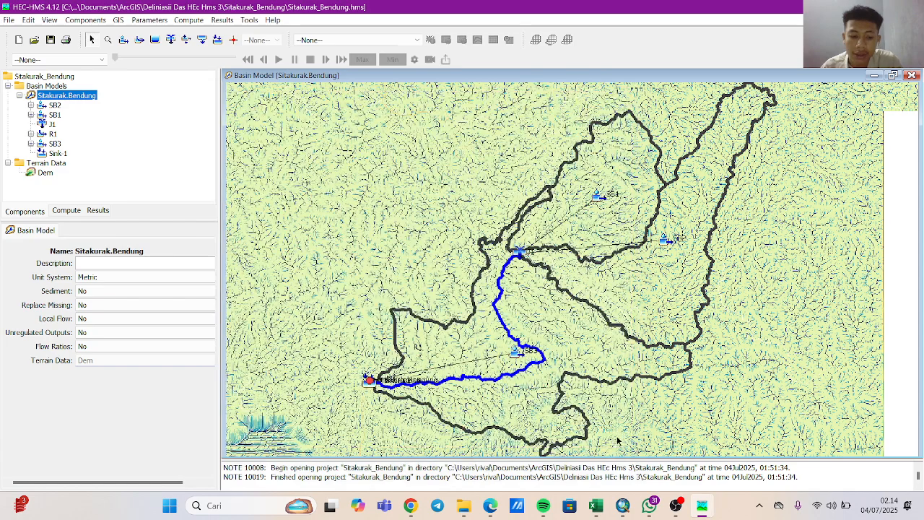
left_click(12, 21)
left_click(58, 123)
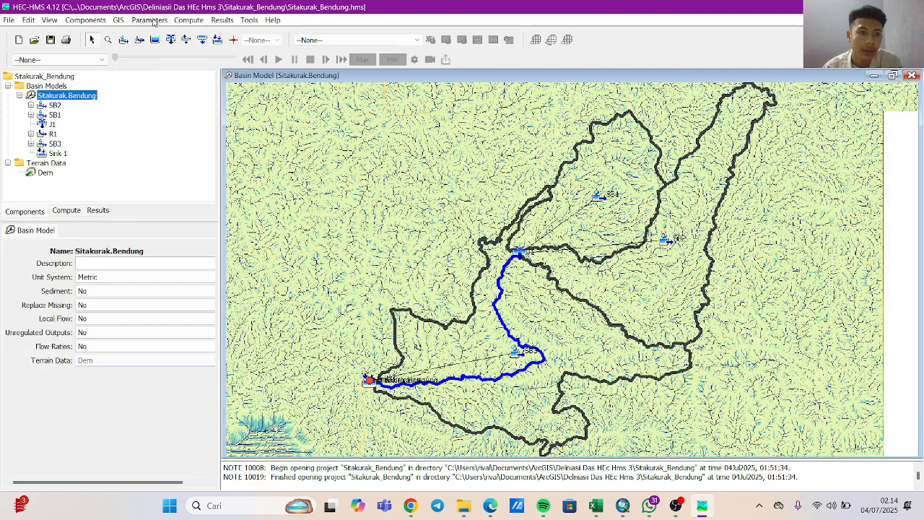
Create a new control specifications component named Debit Andalan and close the Control Specifications Manager.
left_click(101, 22)
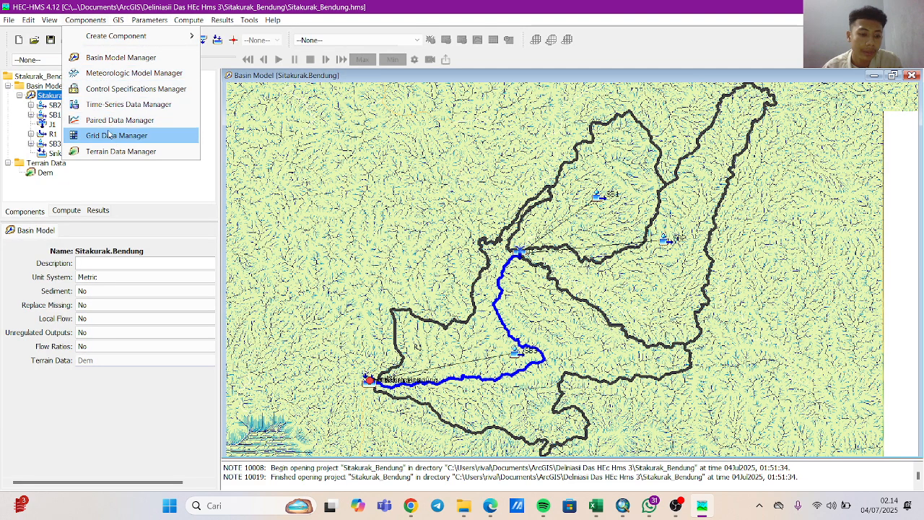
left_click(97, 88)
left_click(269, 131)
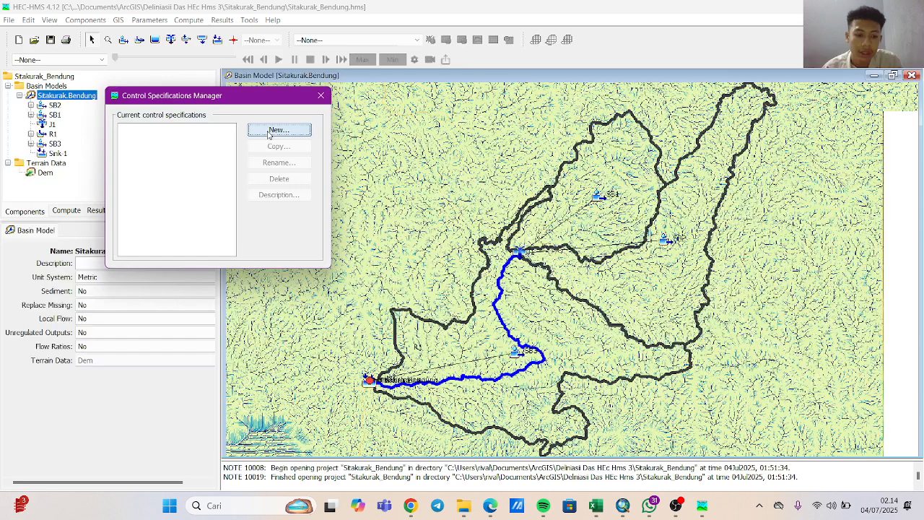
key("BackSpace")
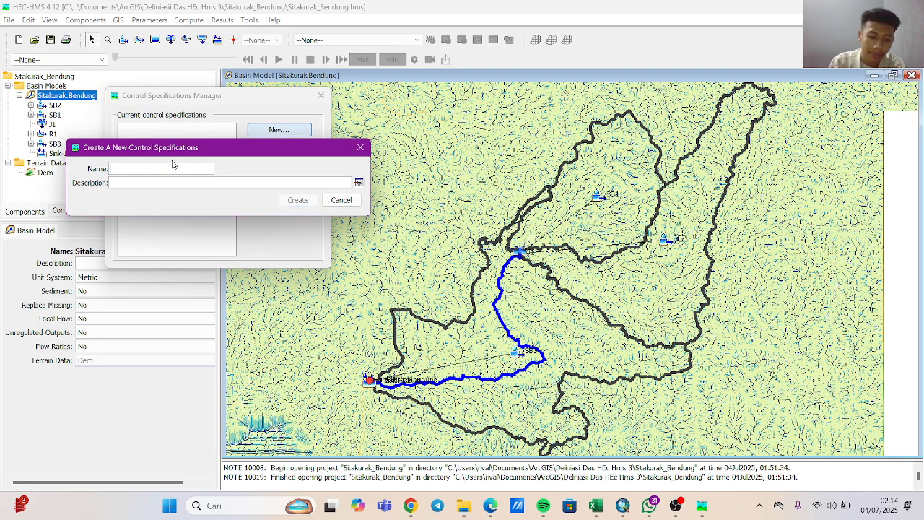
type("BB")
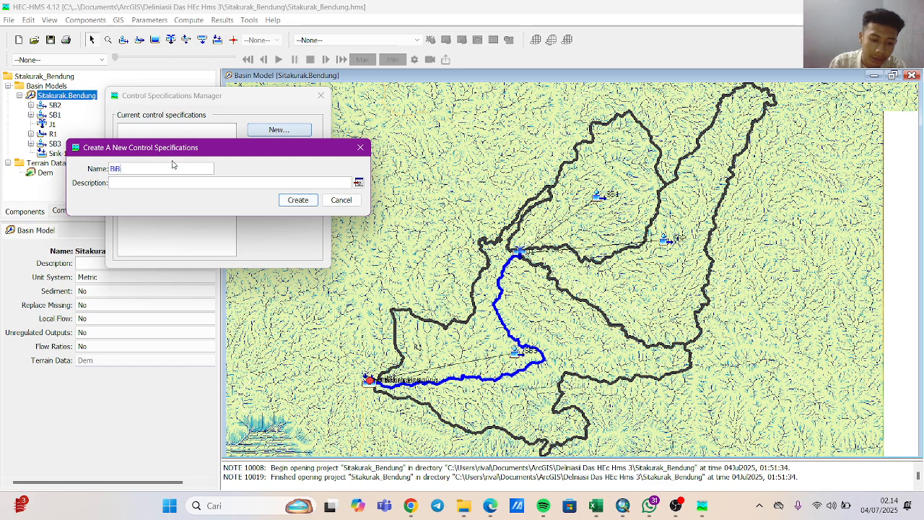
key("BackSpace")
type("D")
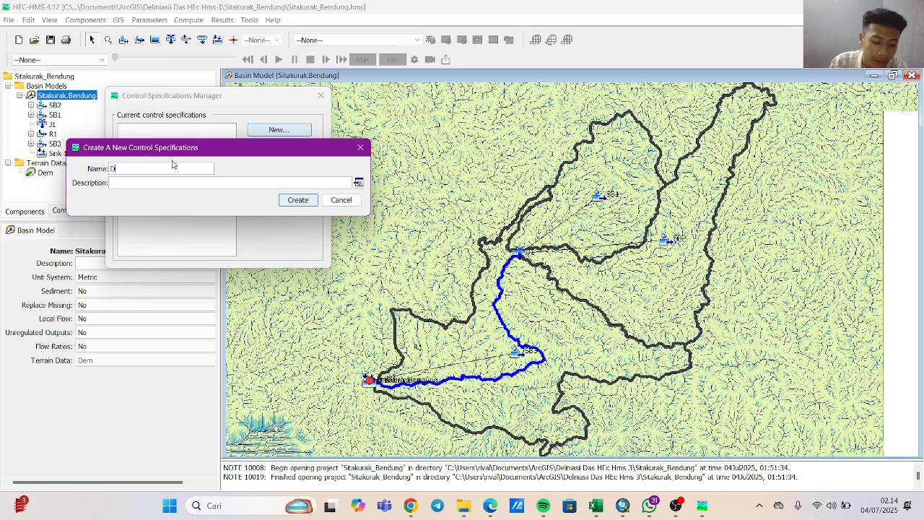
type("evb")
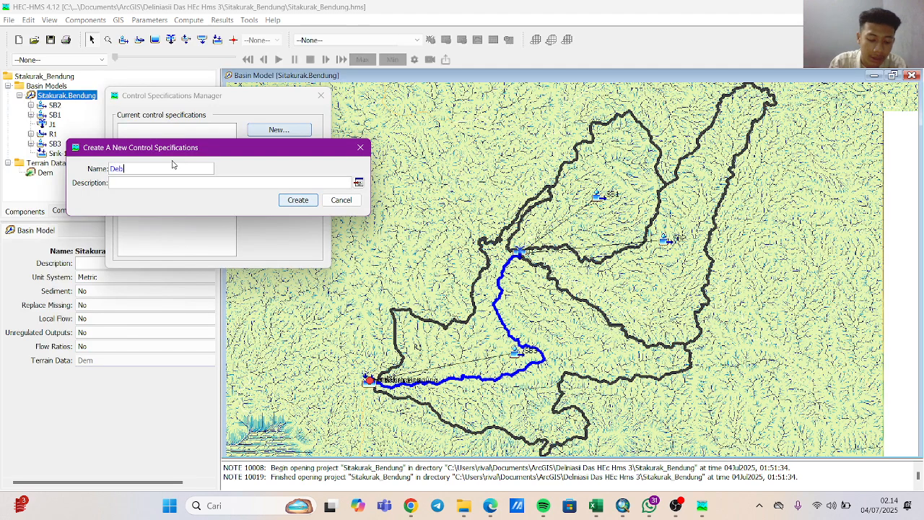
type("it")
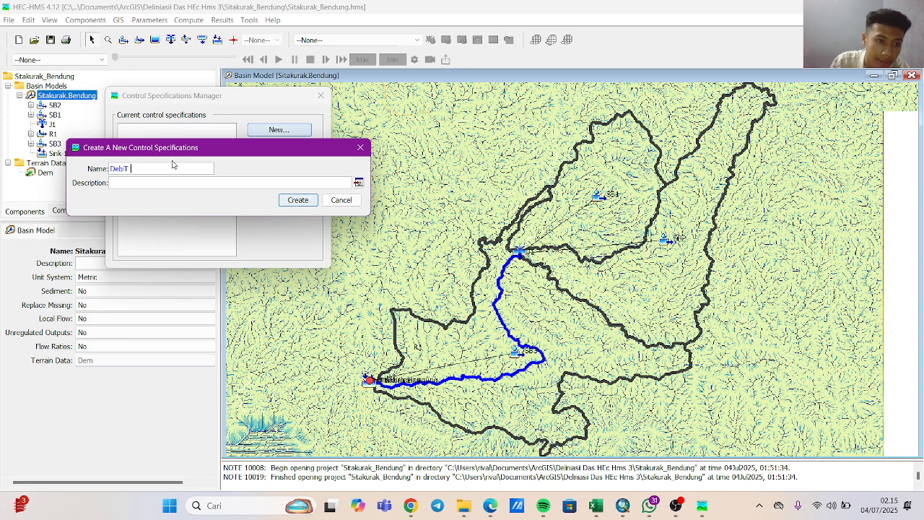
type("i")
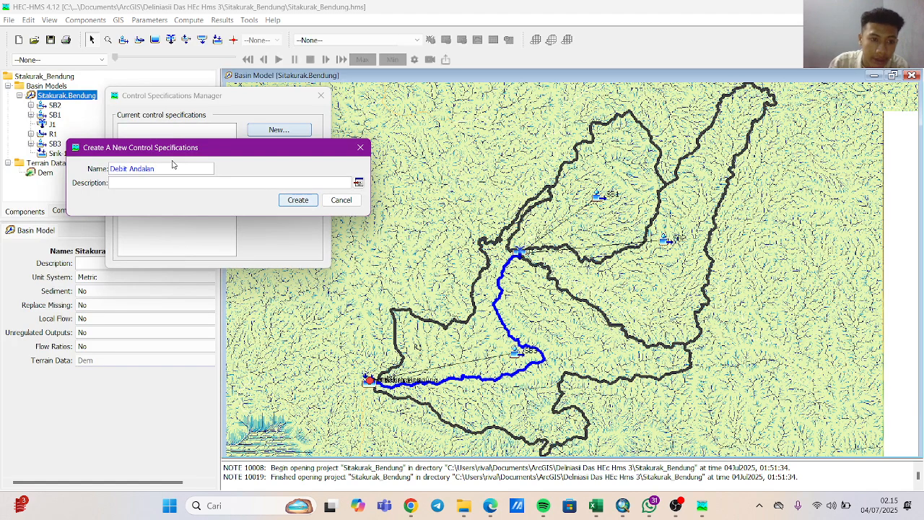
left_click(299, 200)
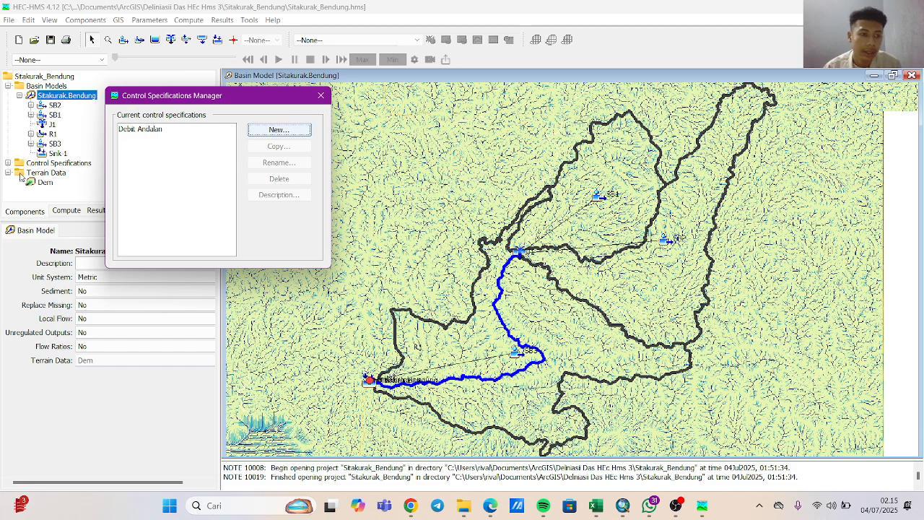
left_click(321, 96)
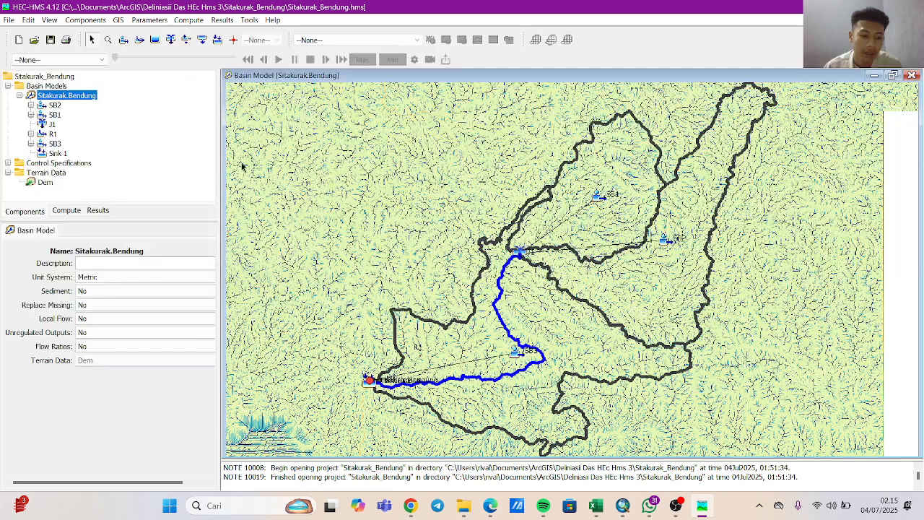
Open the Debit Andalan control specifications and set the start date to 31DEC2004 and the start time to 00:00.
left_click(7, 163)
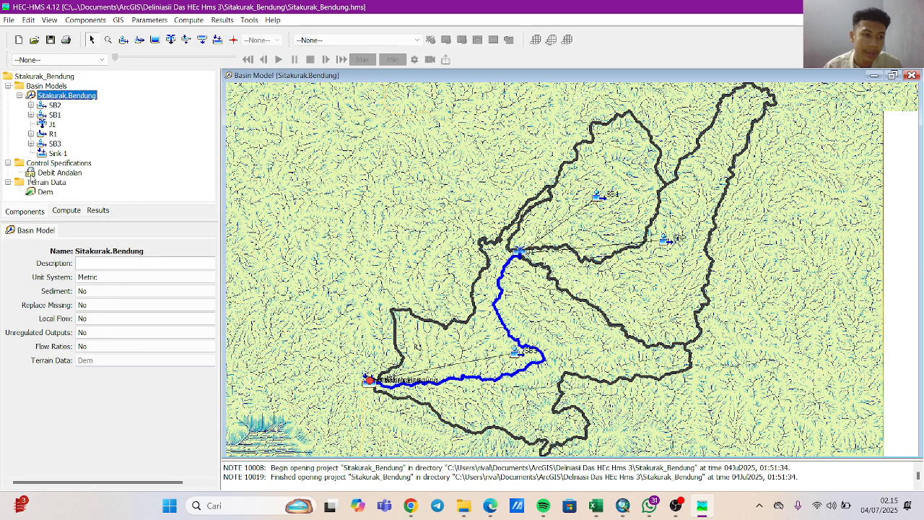
left_click(60, 174)
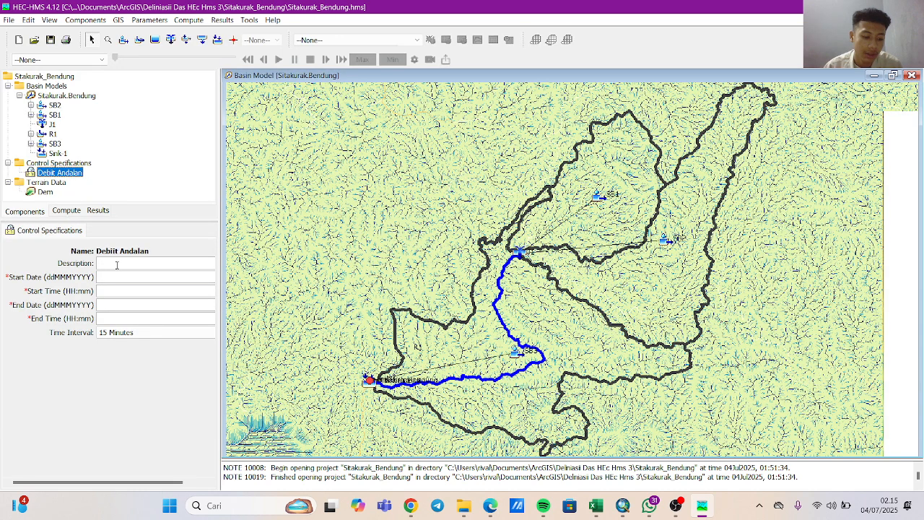
left_click(117, 265)
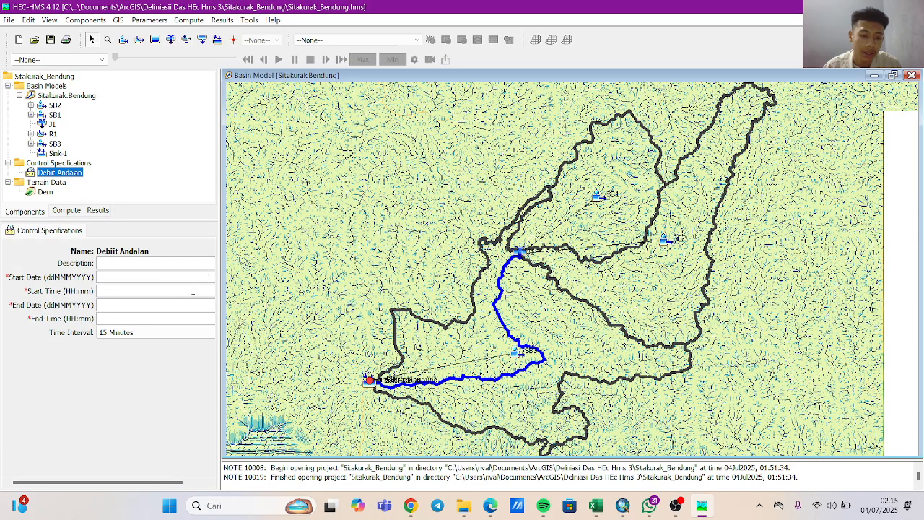
left_click(160, 286)
left_click(157, 301)
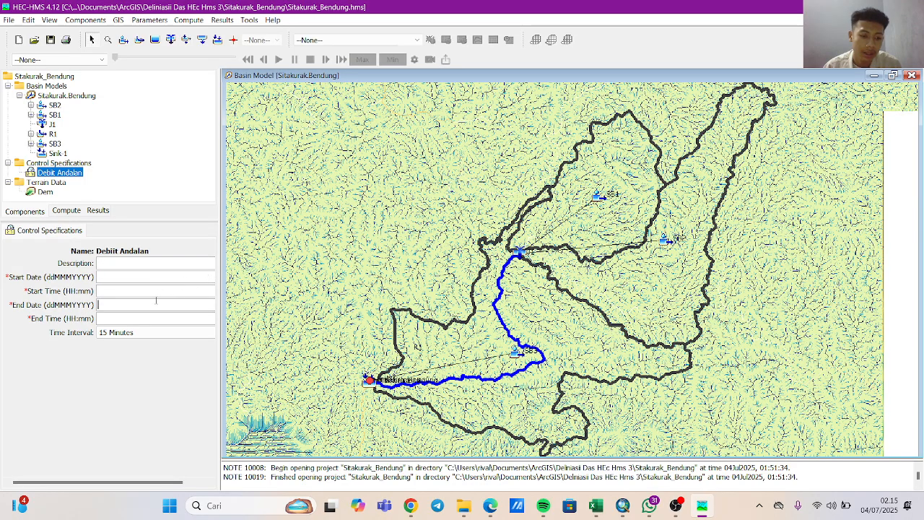
left_click(114, 264)
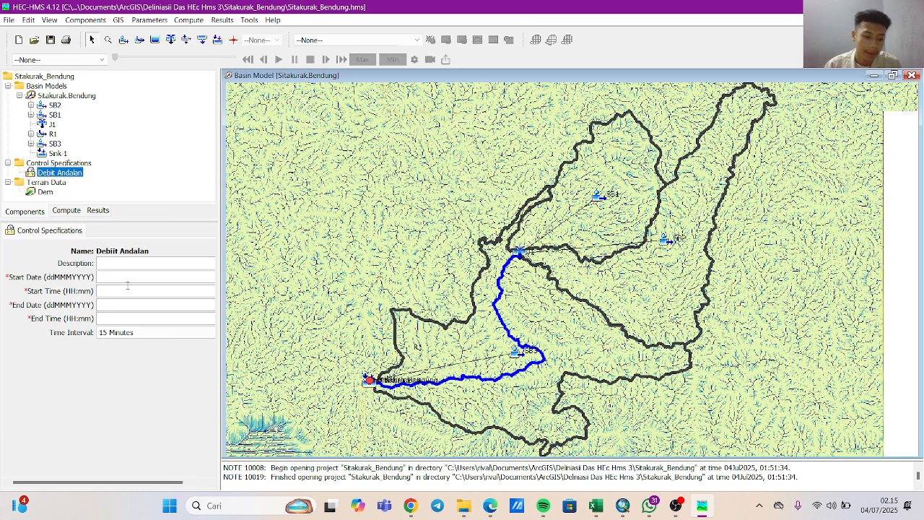
type("31D")
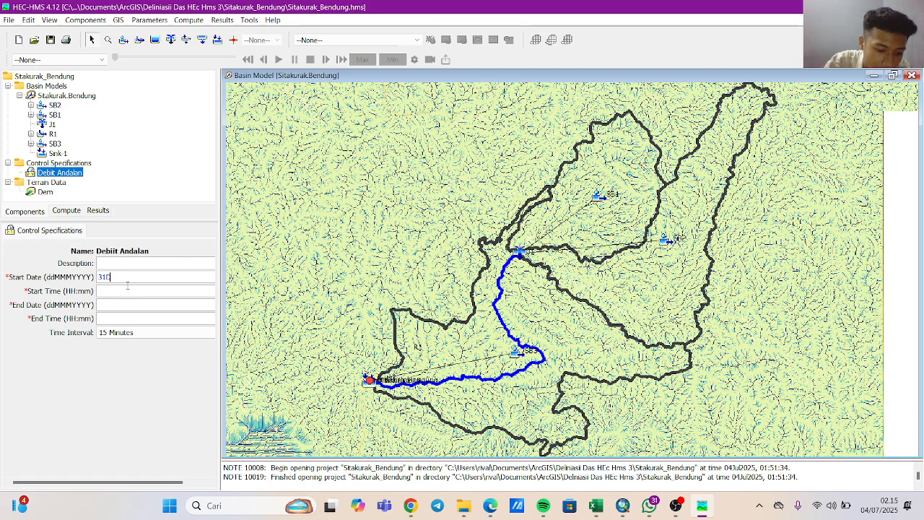
type("EC")
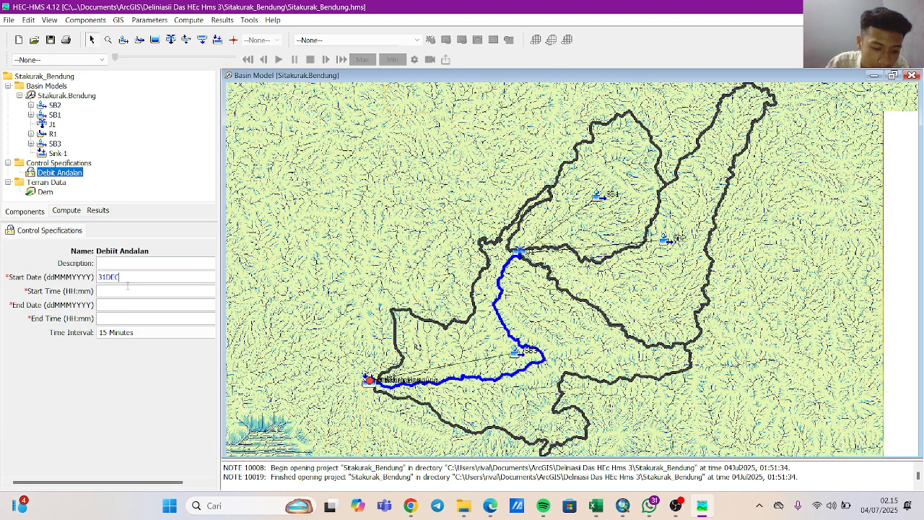
type("2004")
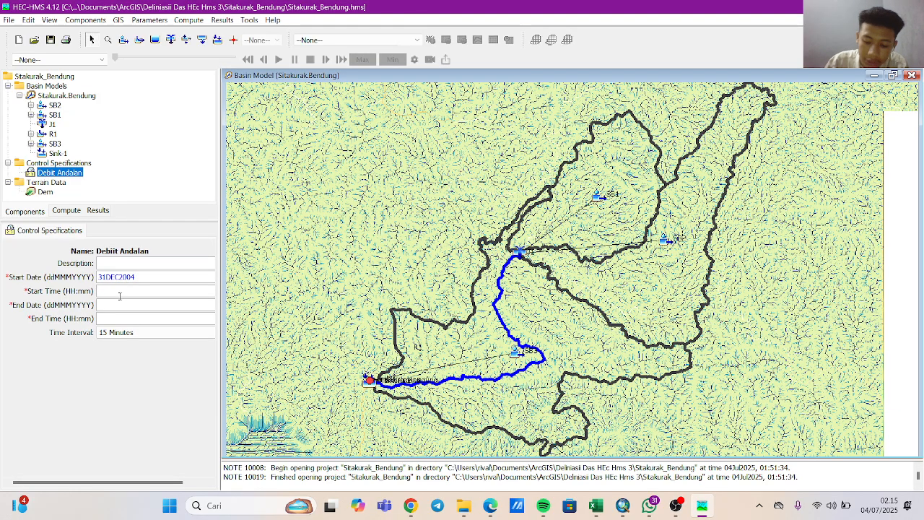
left_click(120, 293)
type("00:00")
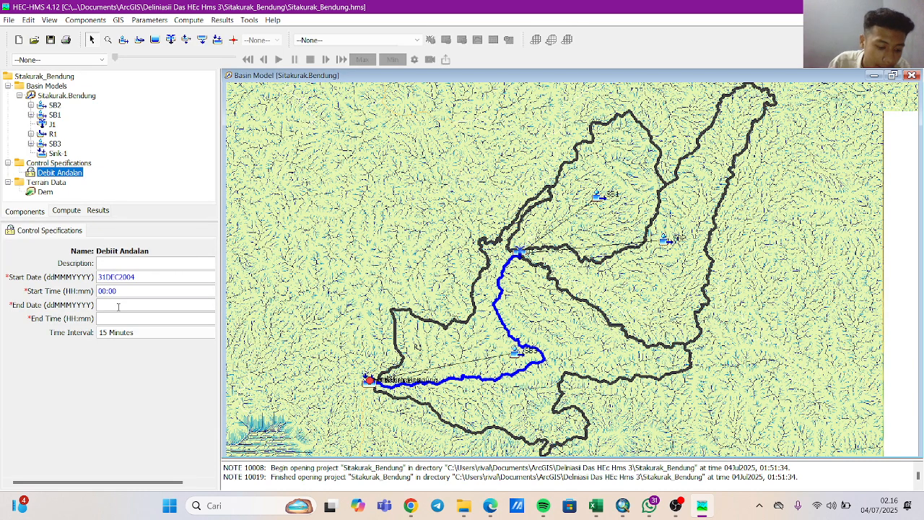
Set the Debit Andalan control specifications' end date to 31DEC2019 and the end time to 00:00.
type("31")
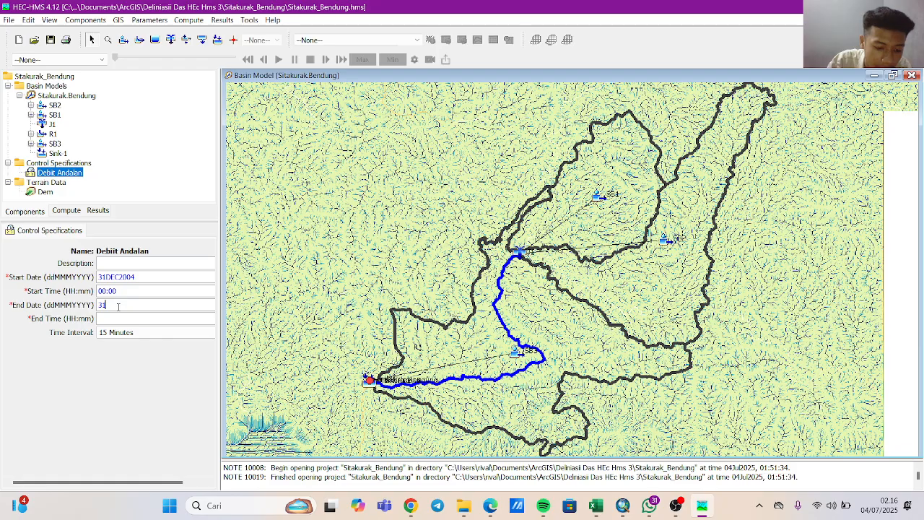
type("d")
key("BackSpace")
type("D")
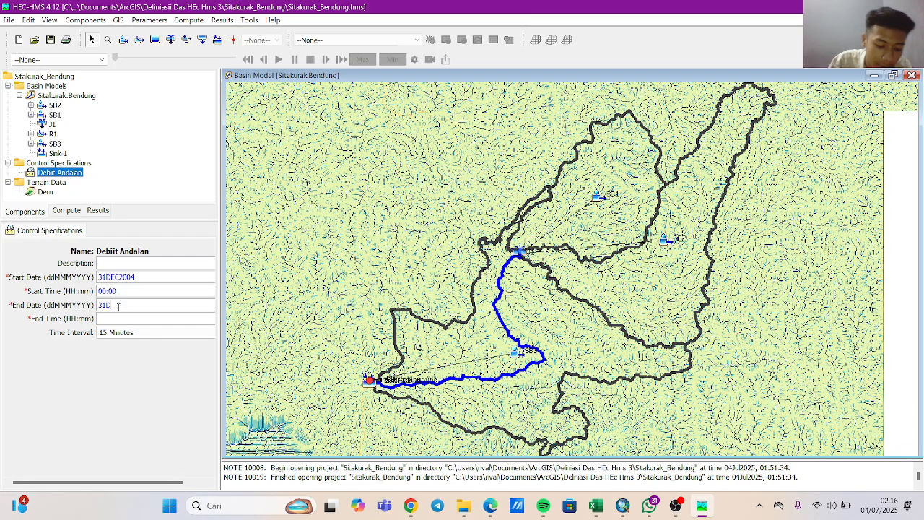
type("EC20")
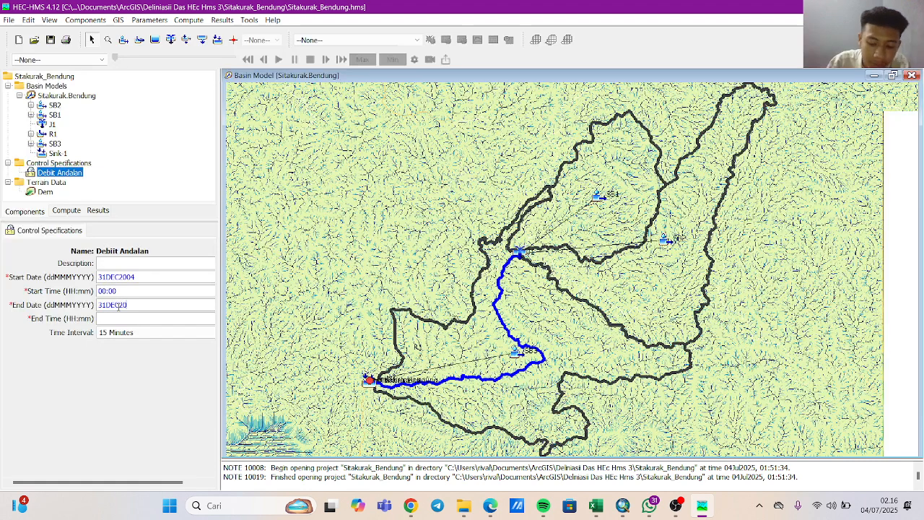
type("19")
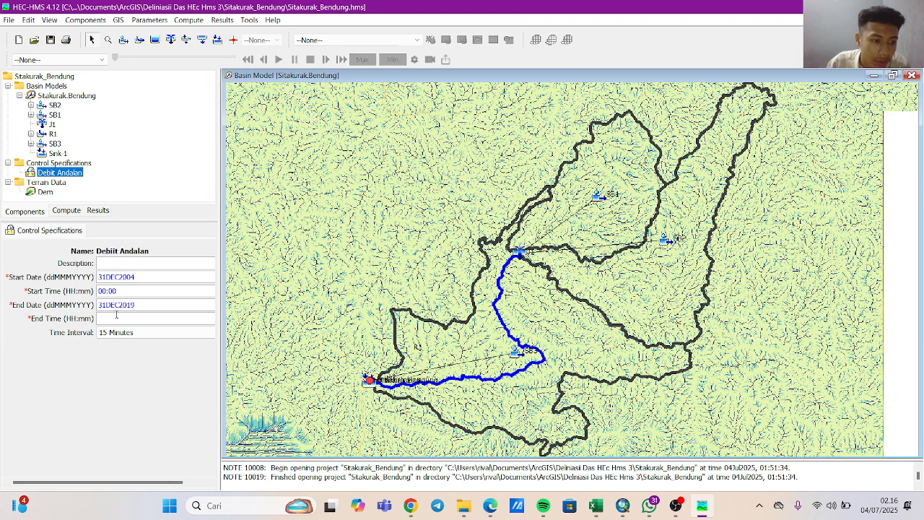
left_click(116, 316)
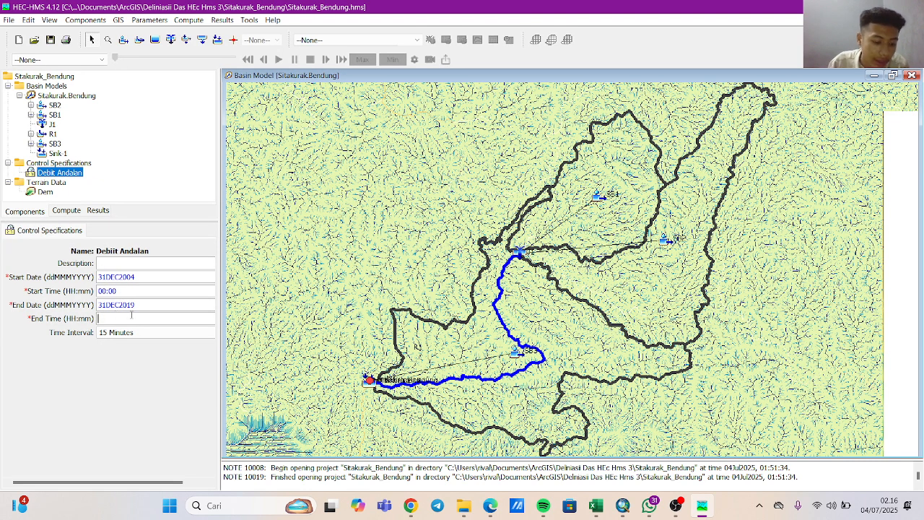
type("00")
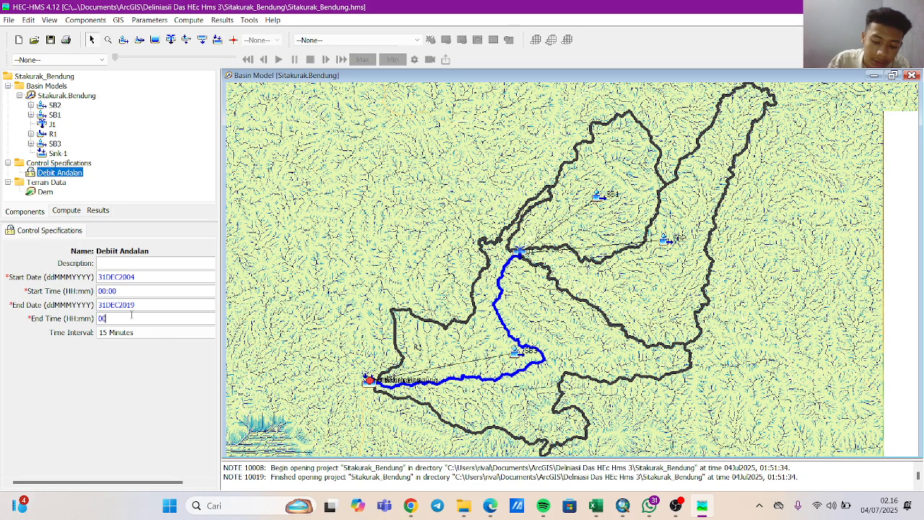
type(":00")
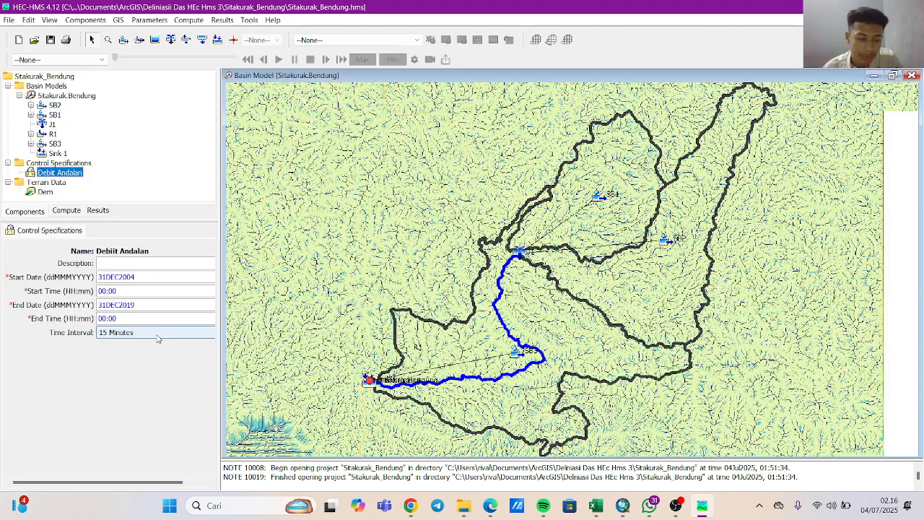
Set the control specifications' time interval to 1 Day and save the project.
left_click(127, 336)
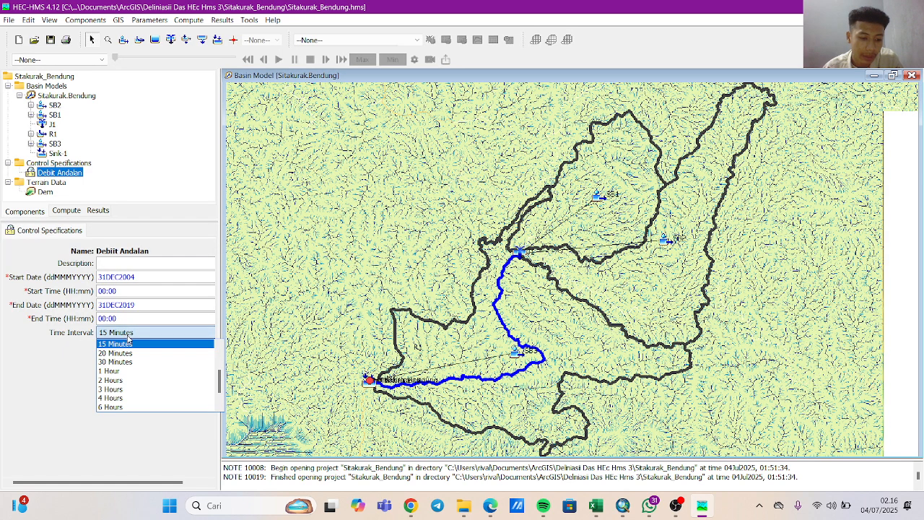
scroll(120, 402, "down", 1)
left_click(121, 406)
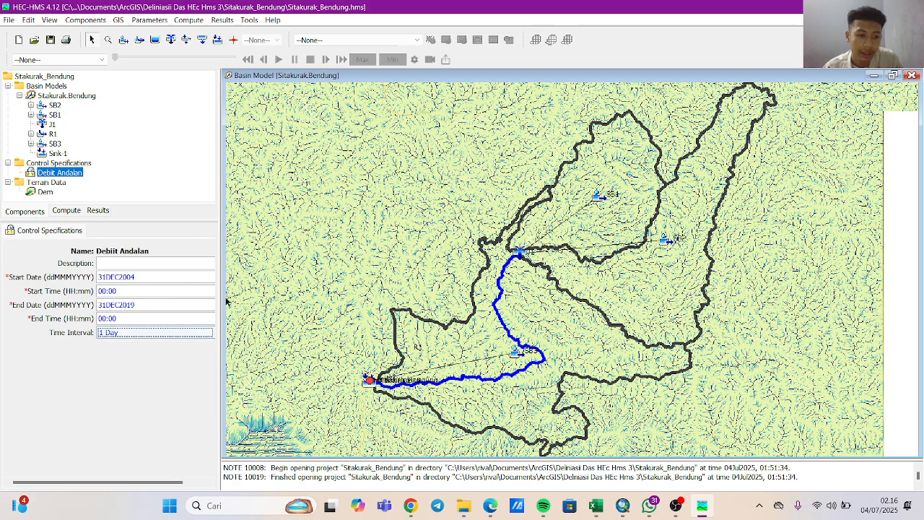
left_click(9, 20)
left_click(41, 118)
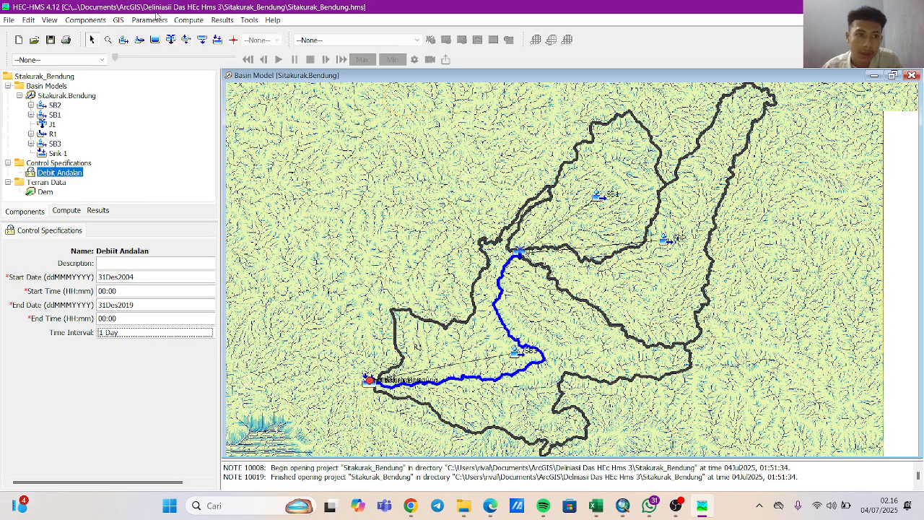
Create a new precipitation gage named Hujan Harian in the Time-Series Data Manager.
left_click(80, 20)
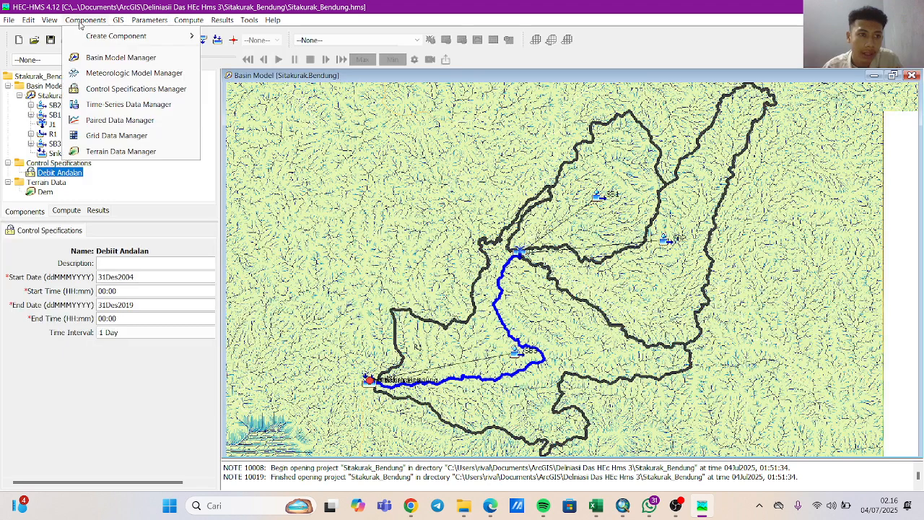
left_click(127, 104)
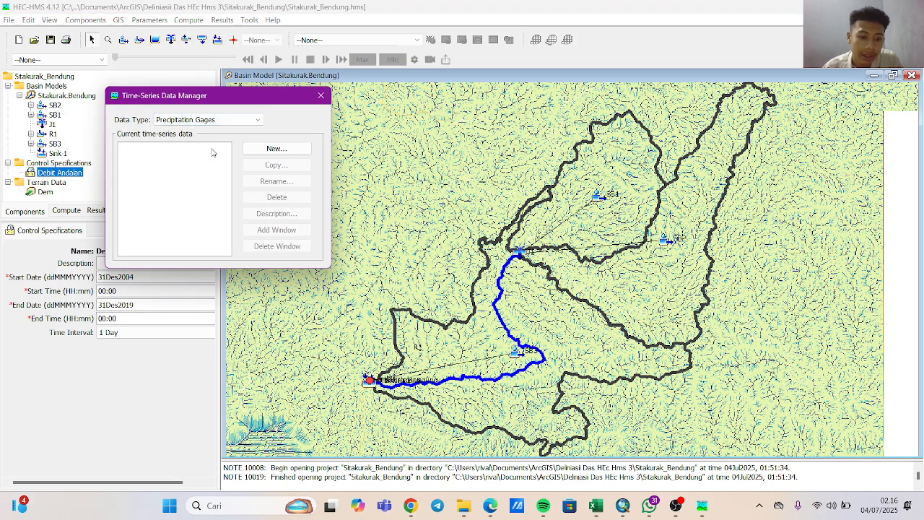
left_click(284, 150)
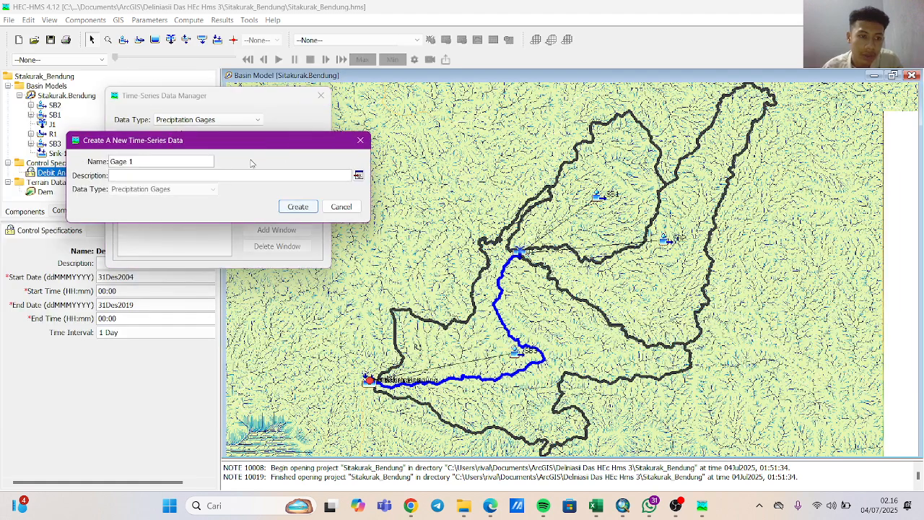
triple_click(188, 157)
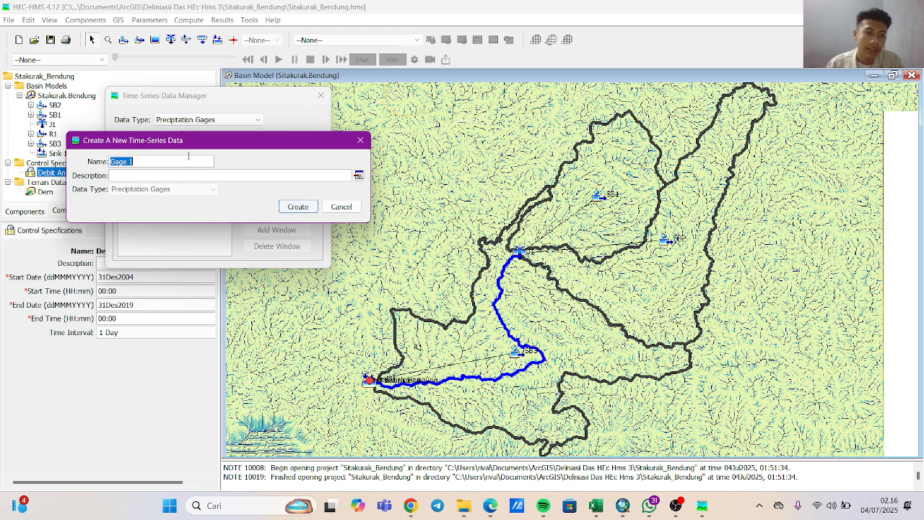
key("BackSpace")
type("hu")
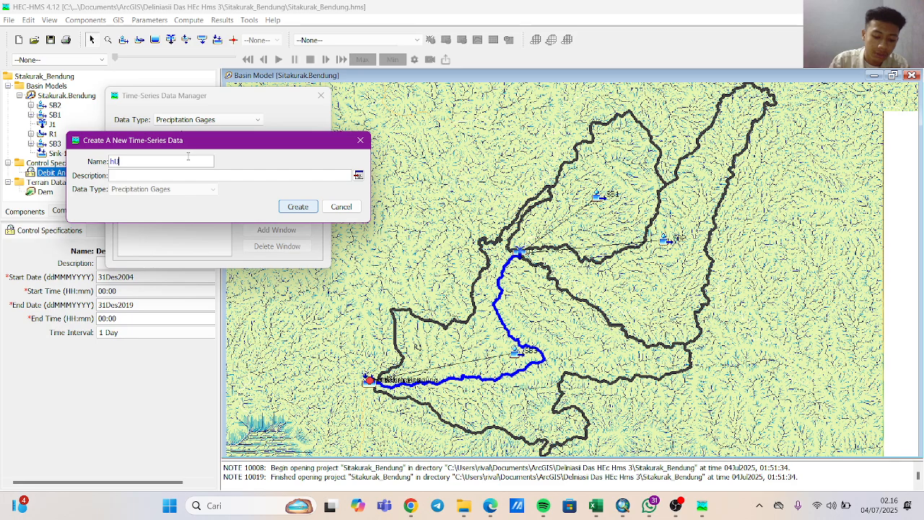
type("j")
key("BackSpace")
key("BackSpace")
key("BackSpace")
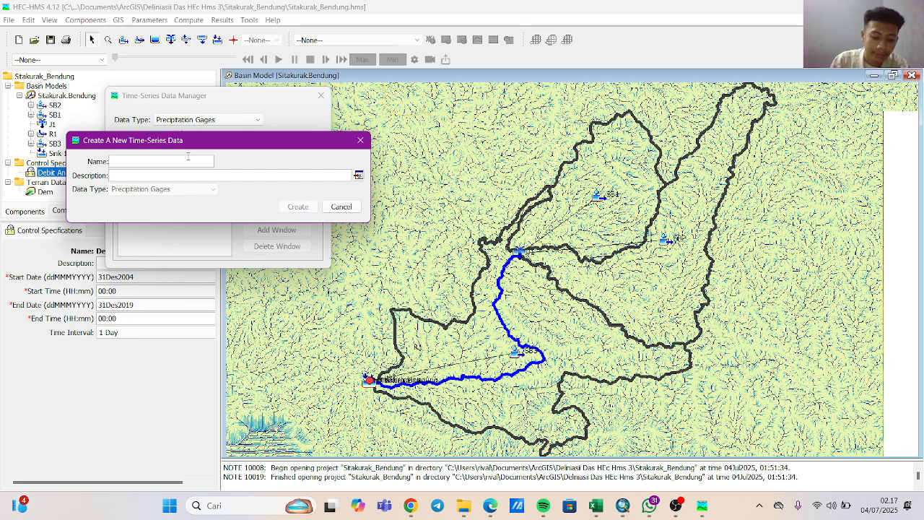
type("Hujan Harian")
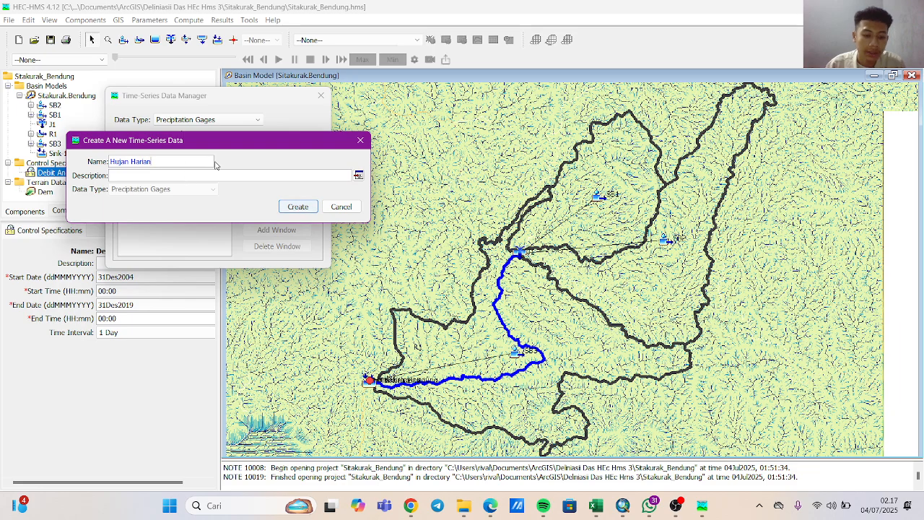
left_click(290, 206)
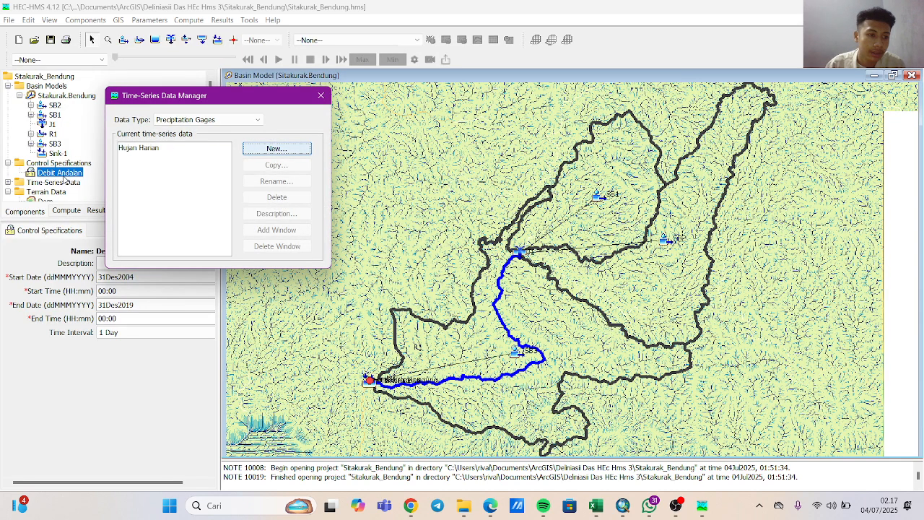
Close the Time-Series Data Manager and open the Hujan Harian precipitation gage for editing.
scroll(65, 180, "down", 1)
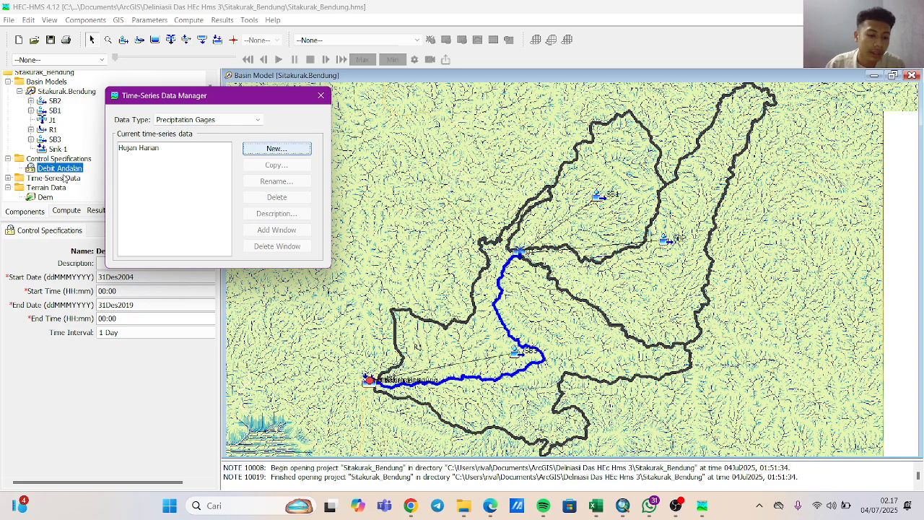
left_click(28, 179)
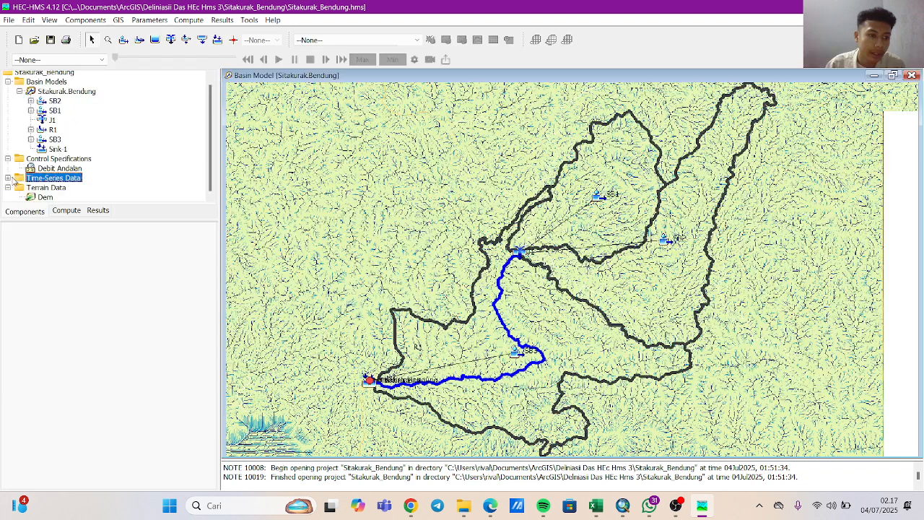
left_click(8, 177)
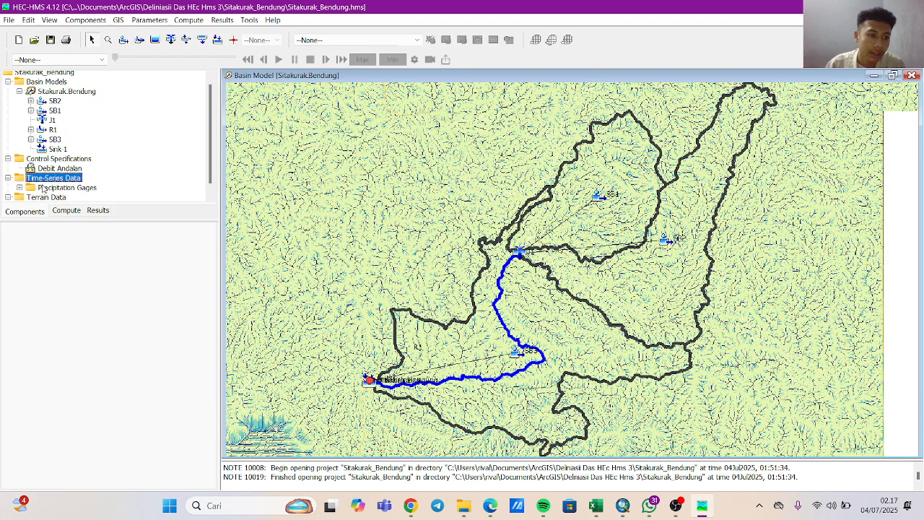
left_click(20, 187)
left_click(56, 197)
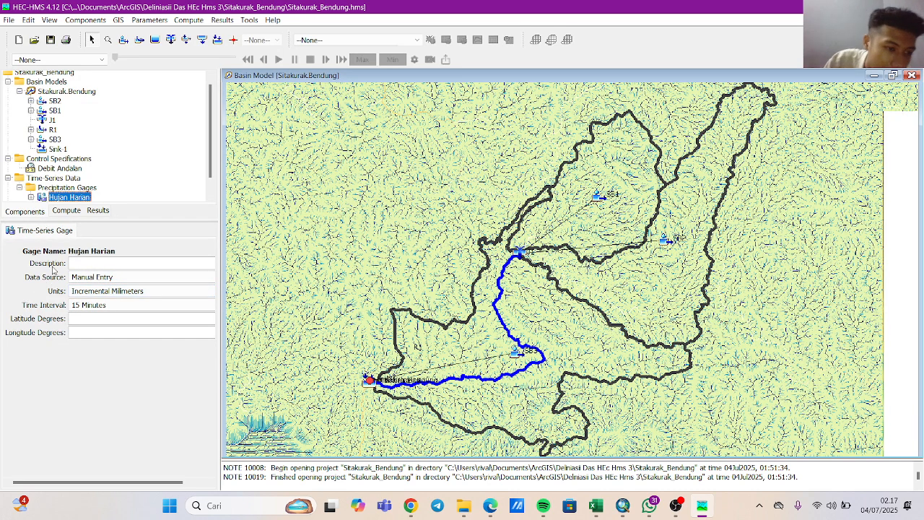
Set the Hujan Harian gage's time interval to 1 Day, keeping its units as incremental millimeters.
left_click(95, 291)
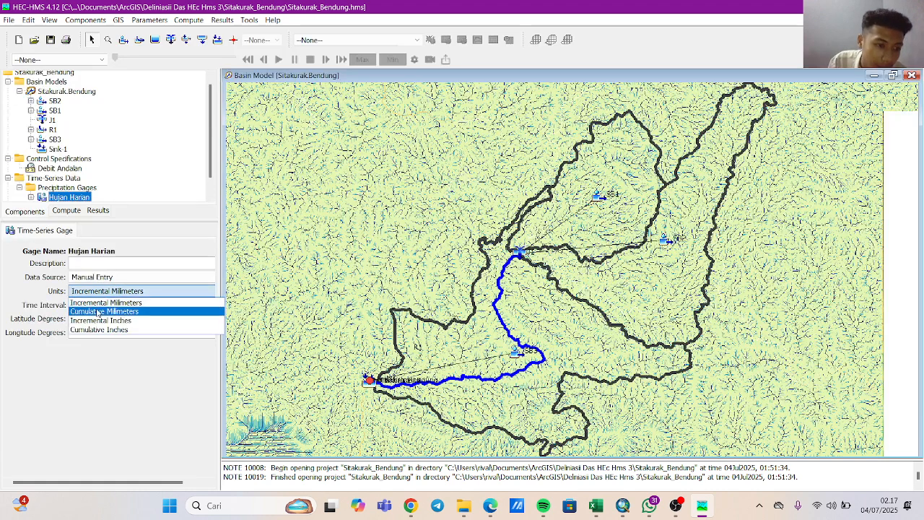
left_click(131, 291)
left_click(115, 304)
scroll(110, 353, "down", 2)
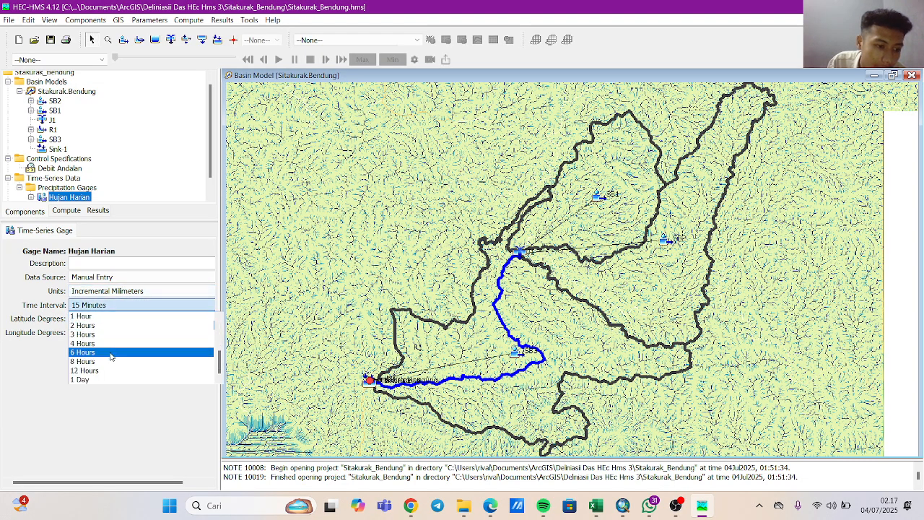
left_click(99, 379)
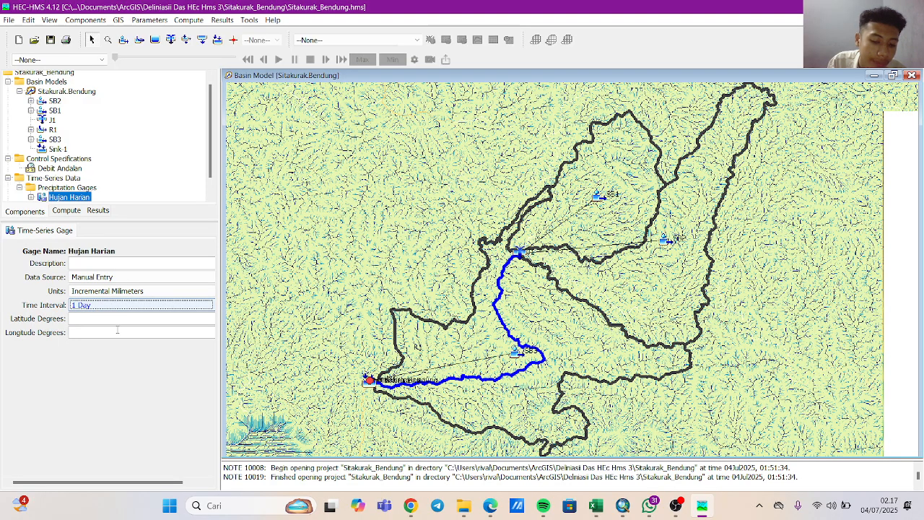
left_click(172, 305)
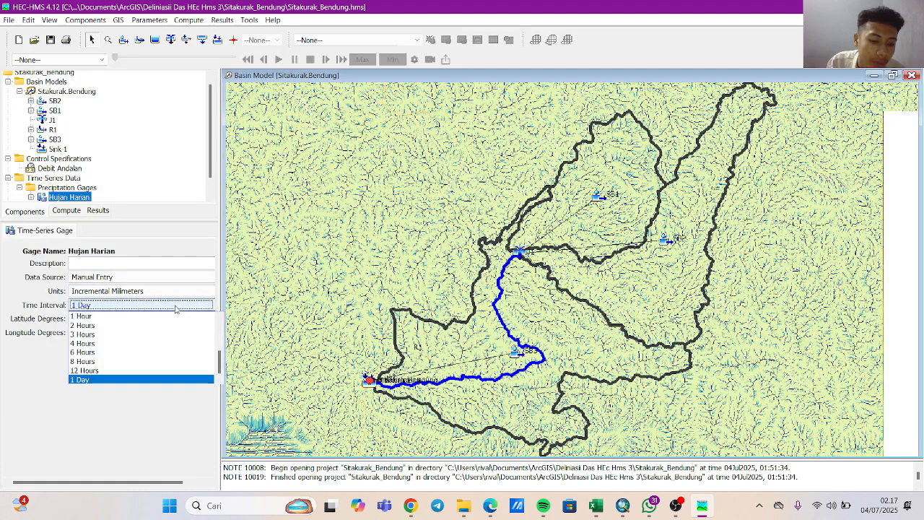
left_click(143, 380)
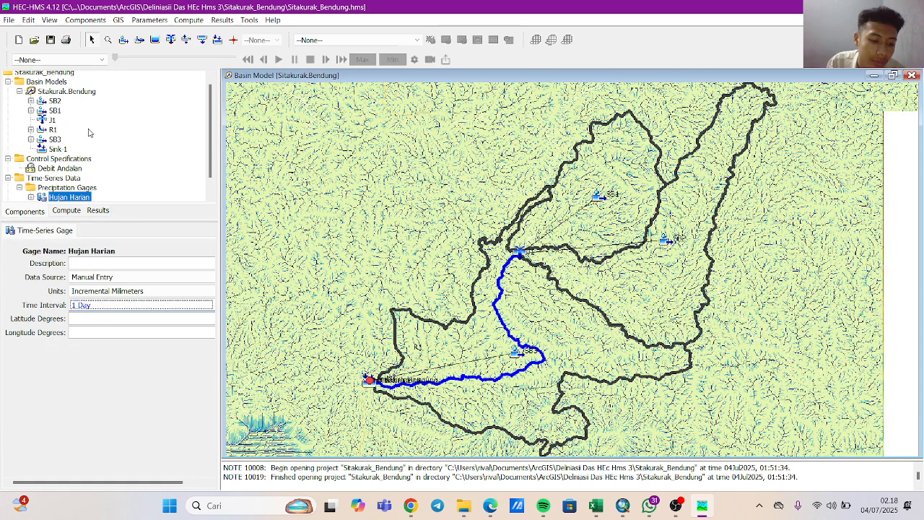
Open the Hujan Harian gage's time window and set its start date to 31DEC2004.
scroll(89, 134, "down", 1)
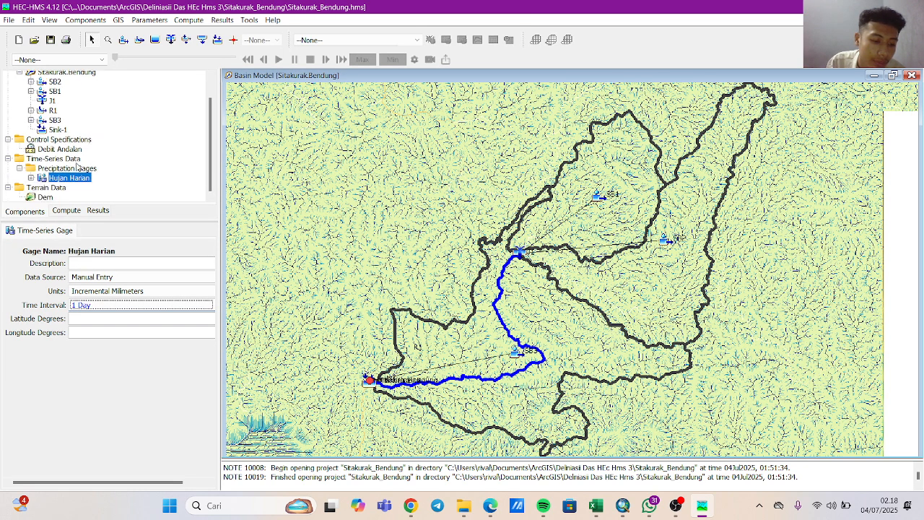
left_click(31, 179)
left_click(61, 189)
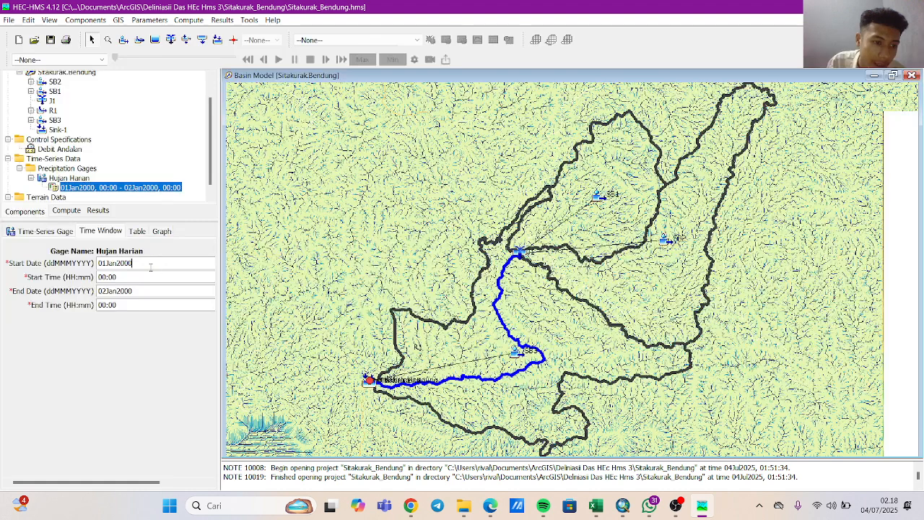
left_click_drag(150, 267, 91, 264)
key("BackSpace")
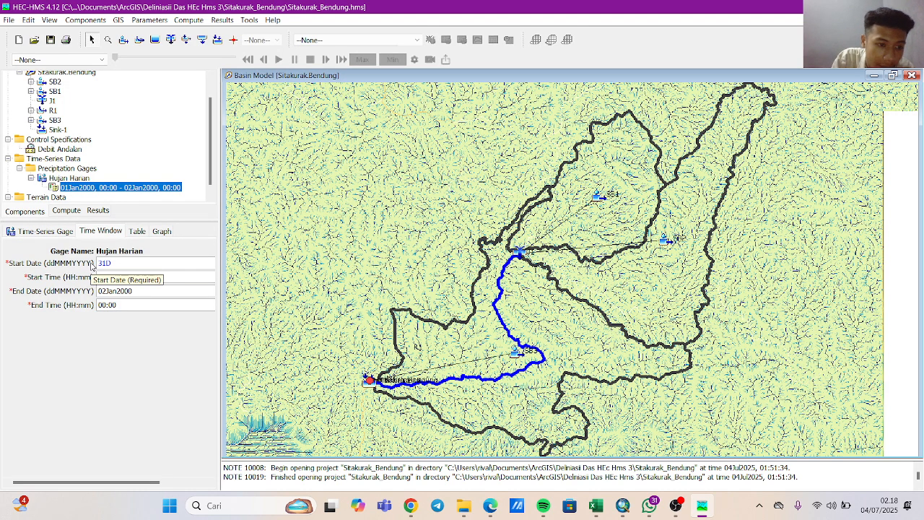
type("31DEC200")
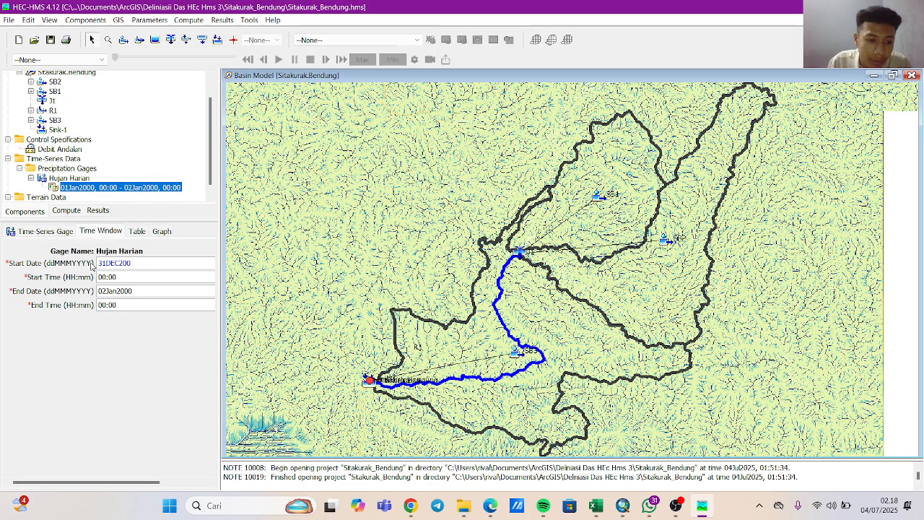
type("4")
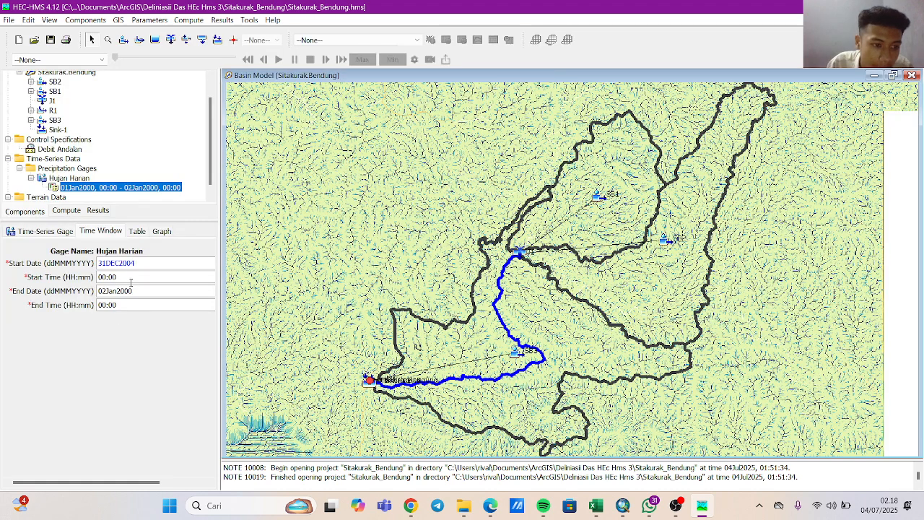
Set the end date of the Hujan Harian gage's time window to 31DEC20019.
left_click(128, 280)
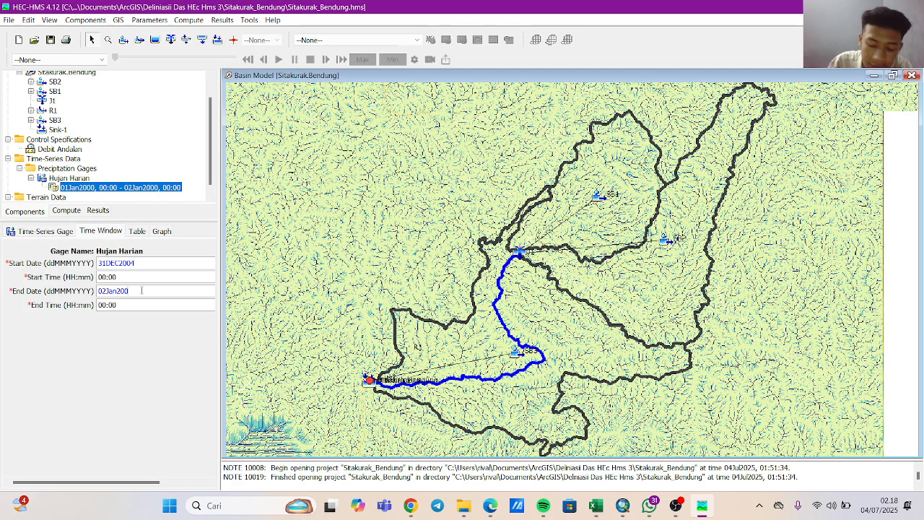
key("BackSpace")
key("BackSpace")
key("BackSpace")
key("BackSpace")
key("BackSpace")
key("BackSpace")
key("BackSpace")
key("BackSpace")
type("31DEC2001")
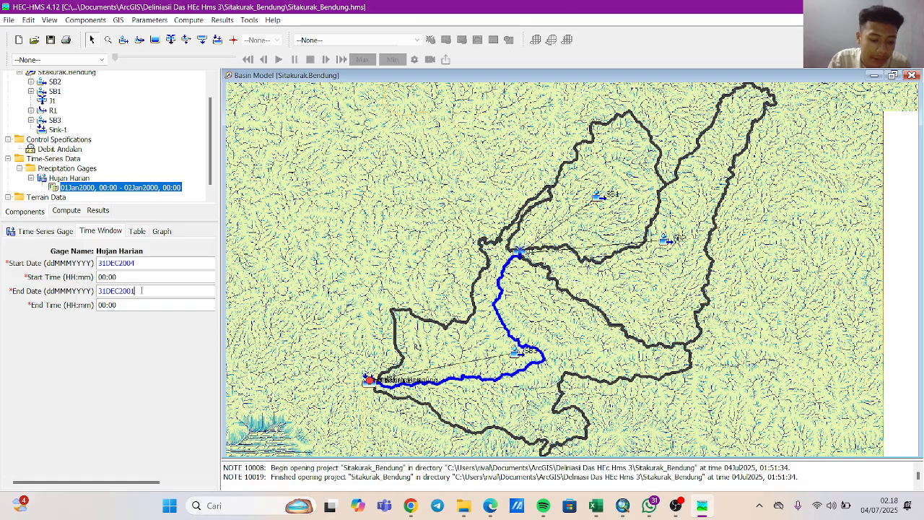
type("9")
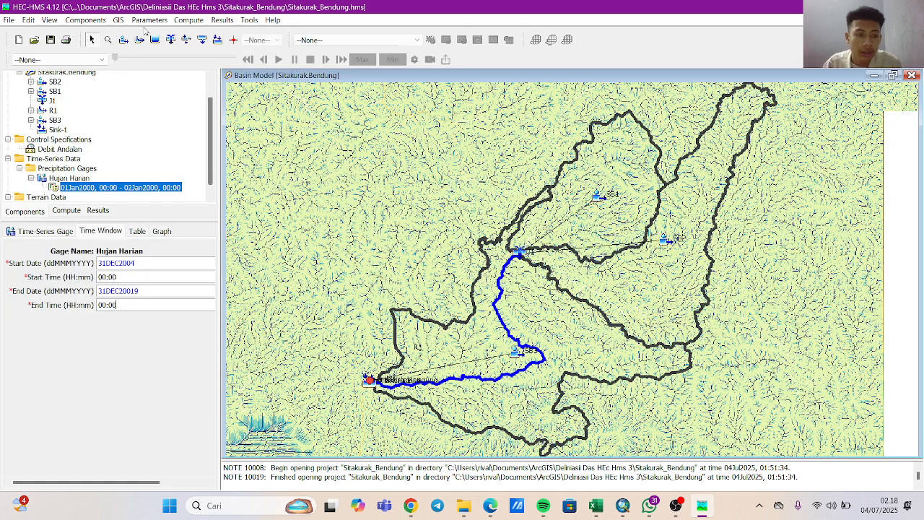
Open the Hujan Harian gage's precipitation data table and select the 31Dec2004 precipitation cell.
left_click(13, 21)
left_click(42, 118)
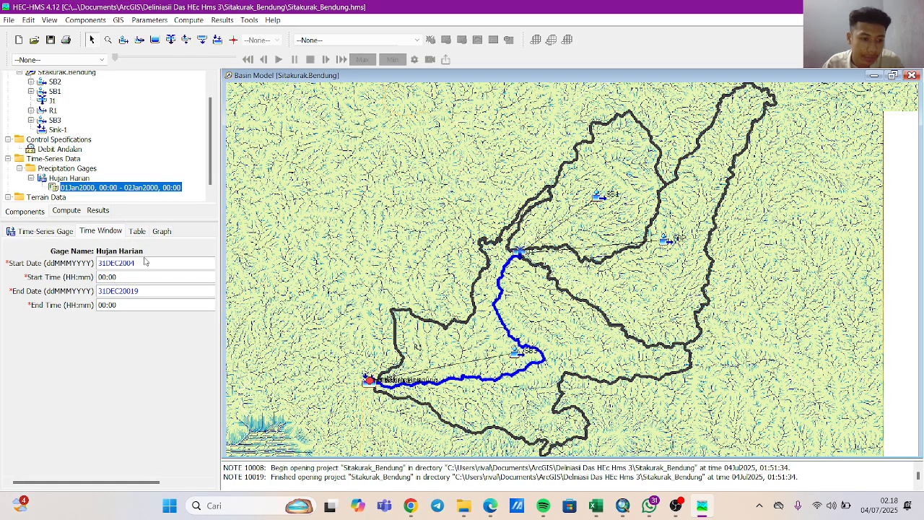
left_click(137, 231)
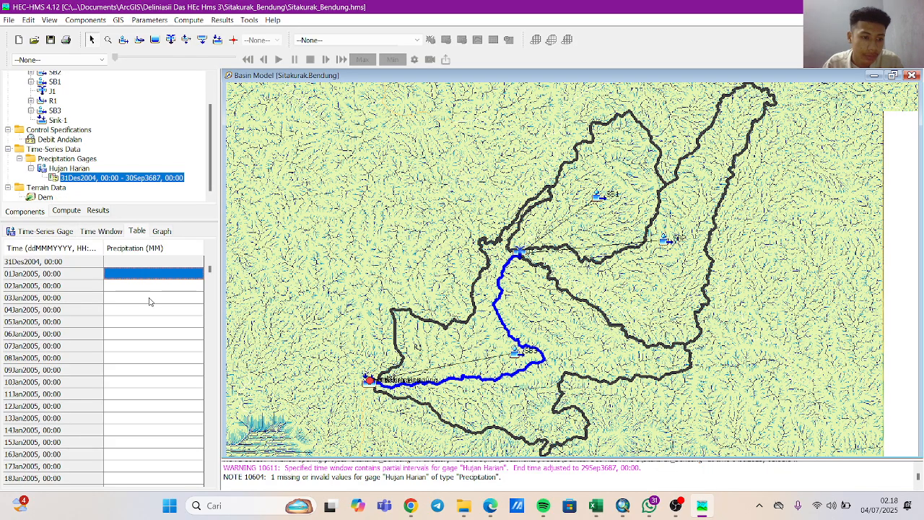
left_click(149, 265)
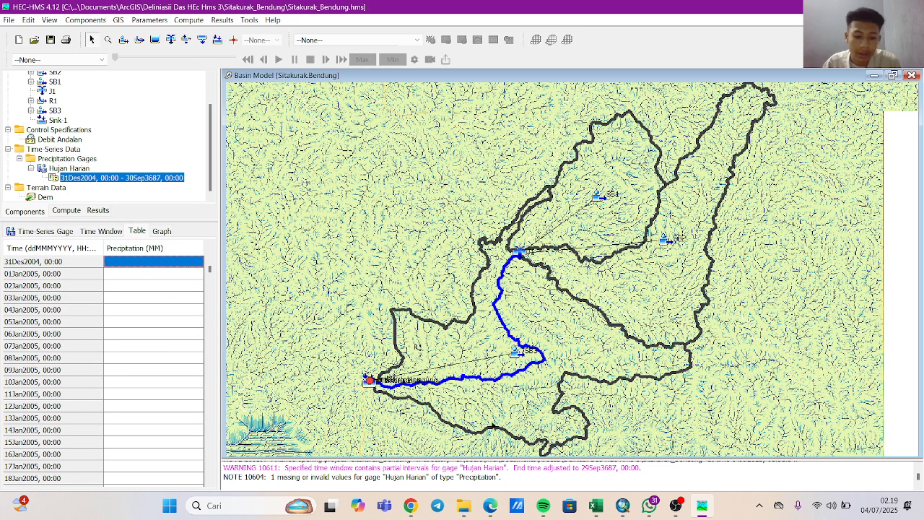
Switch to the Excel workbook and copy the daily Hujan Wilayah (mm) values on the HUJAN WILAYAH sheet from N5 to the column's end.
mouse_move(596, 505)
left_click(599, 453)
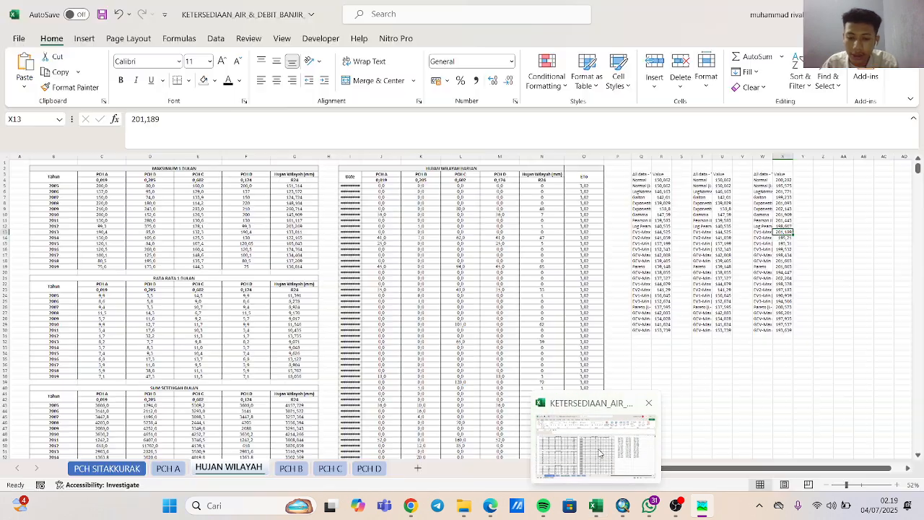
left_click(599, 466)
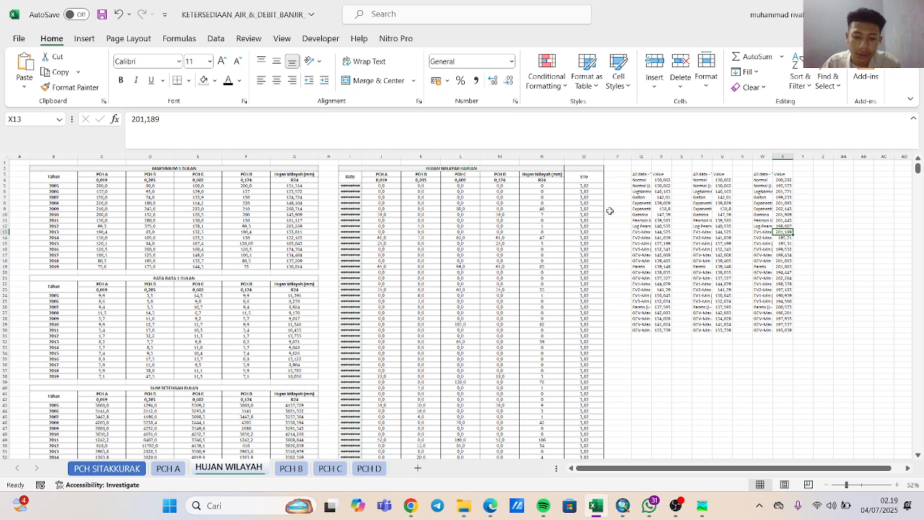
left_click(531, 186)
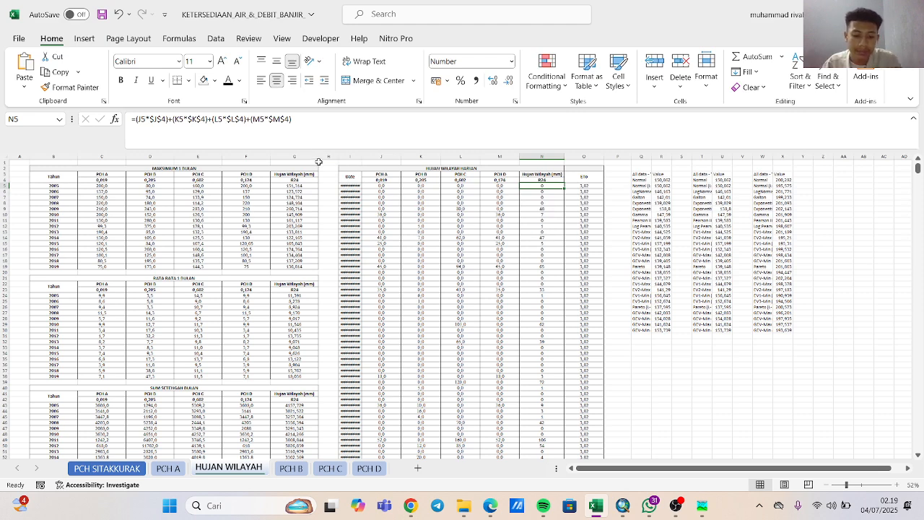
left_click(535, 196)
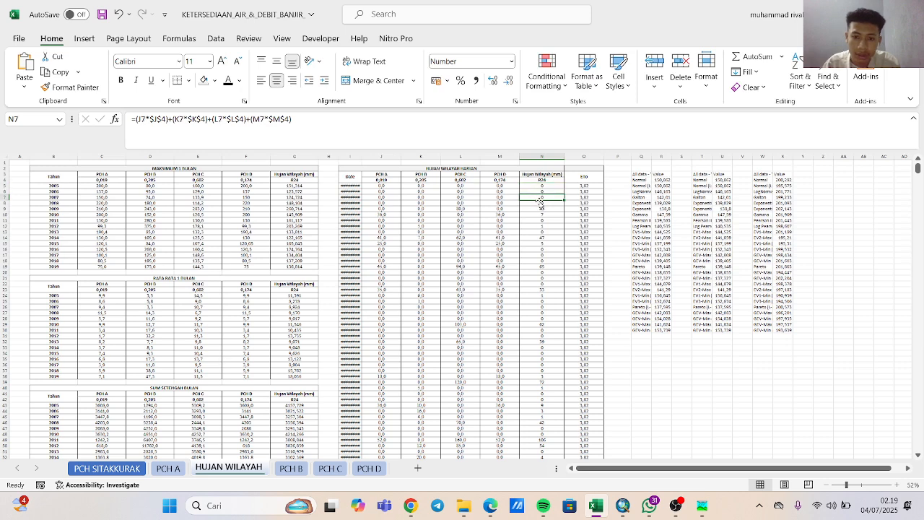
left_click(475, 192)
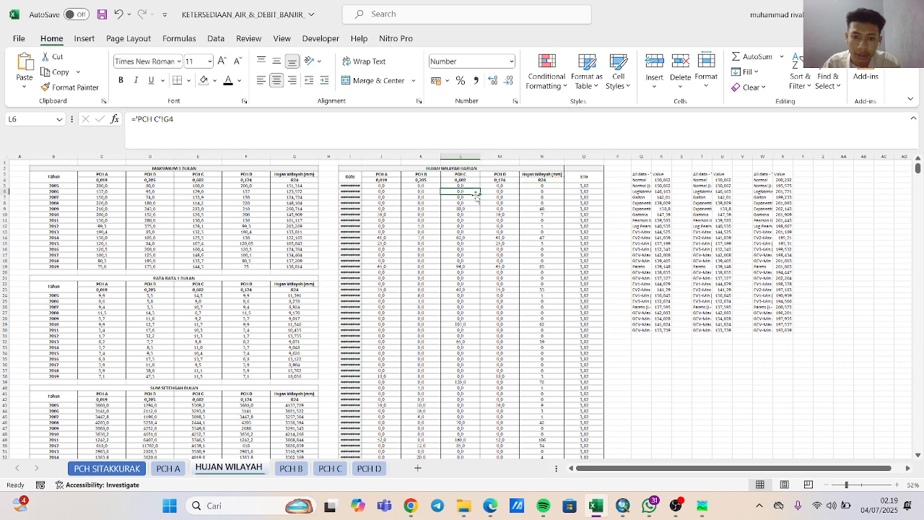
left_click(545, 186)
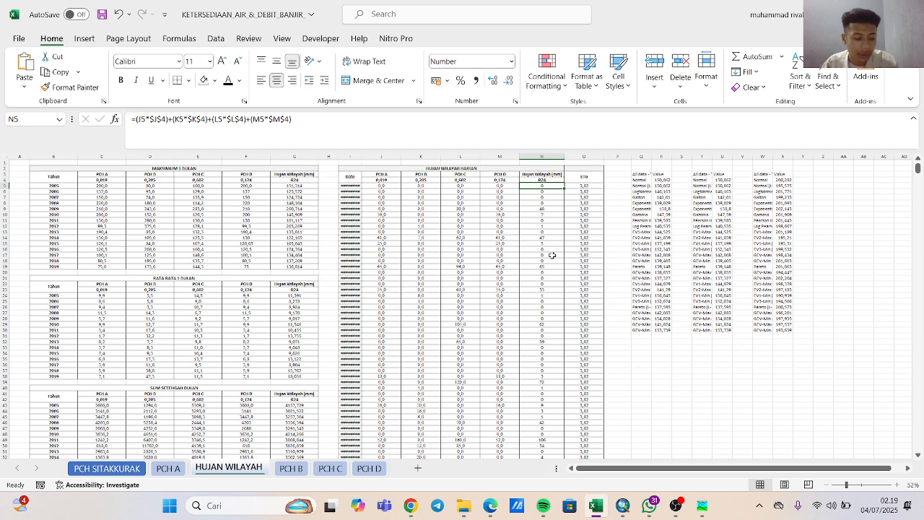
key("ctrl+shift+Down")
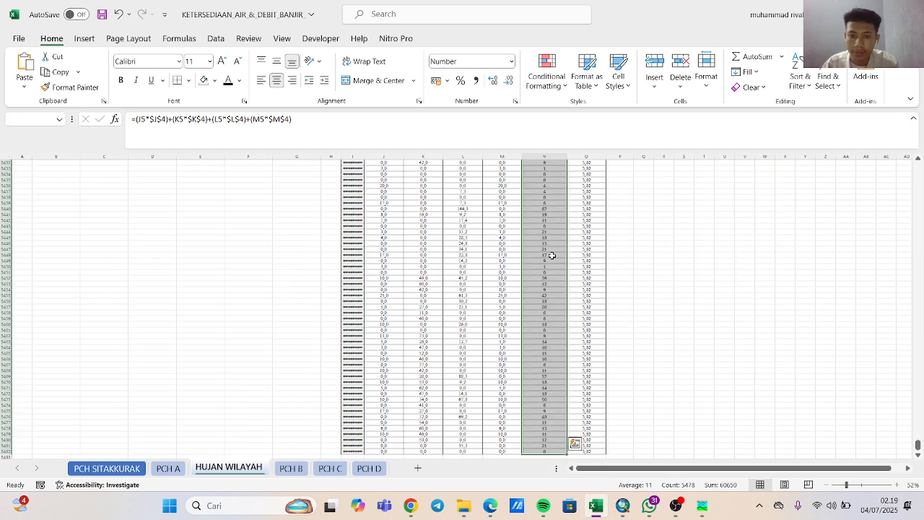
key("ctrl+c")
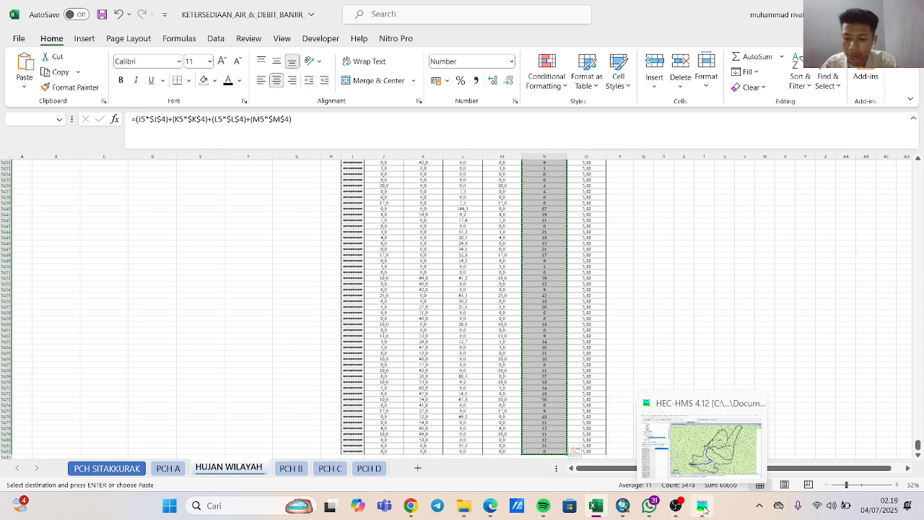
Switch to HEC-HMS and paste the copied daily rainfall into the Hujan Harian precipitation table starting at 31Dec2004.
left_click(671, 444)
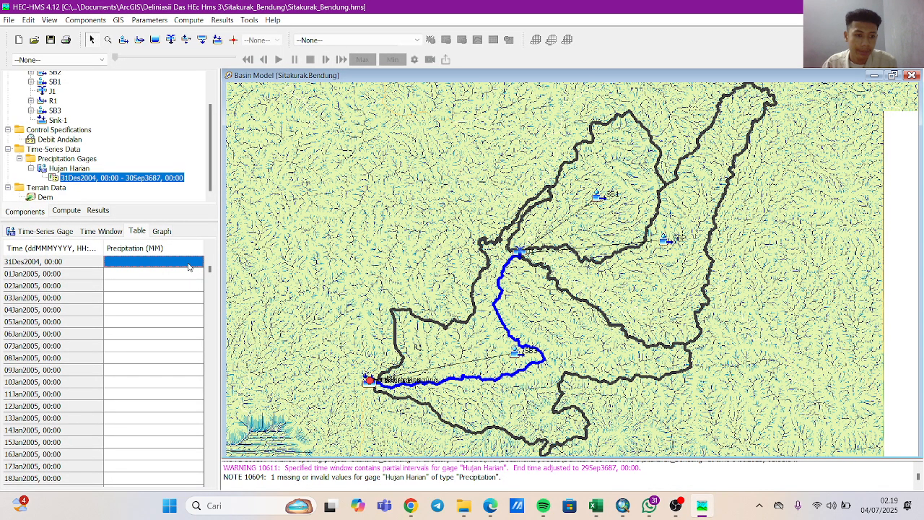
key("ctrl+v")
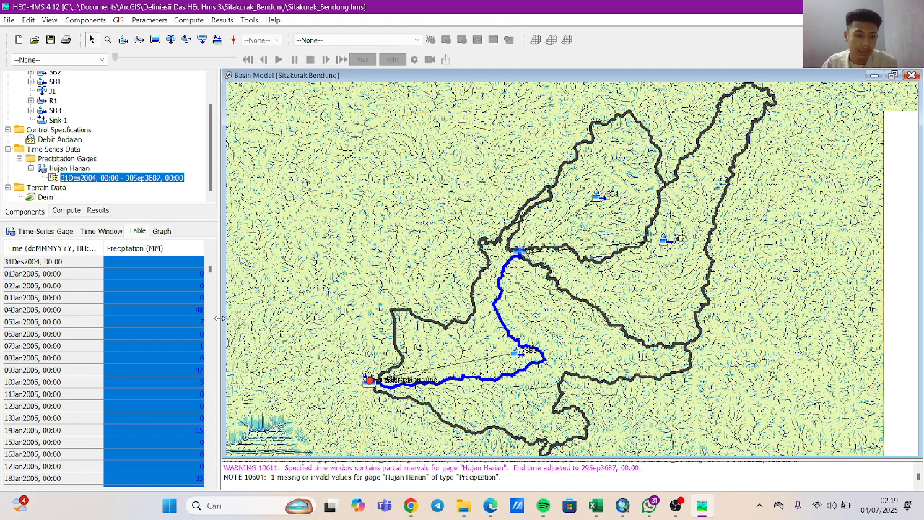
scroll(210, 314, "down", 6)
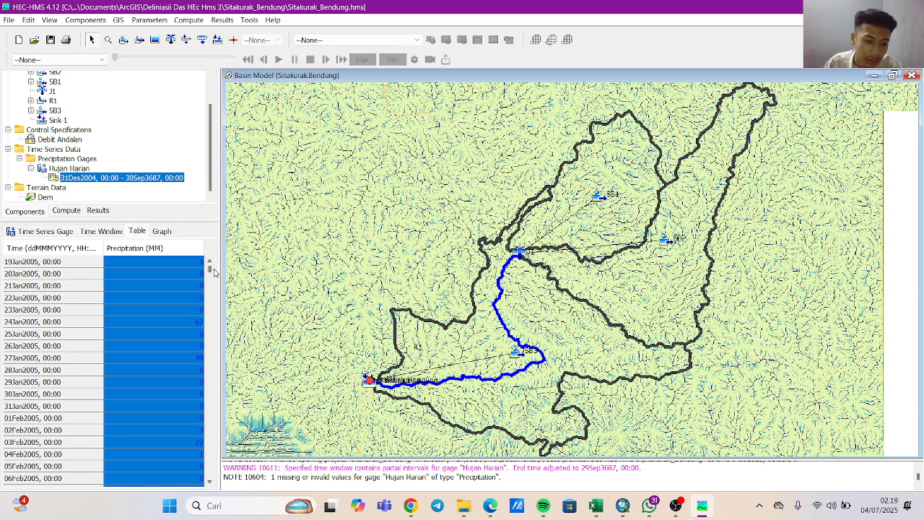
scroll(214, 272, "up", 6)
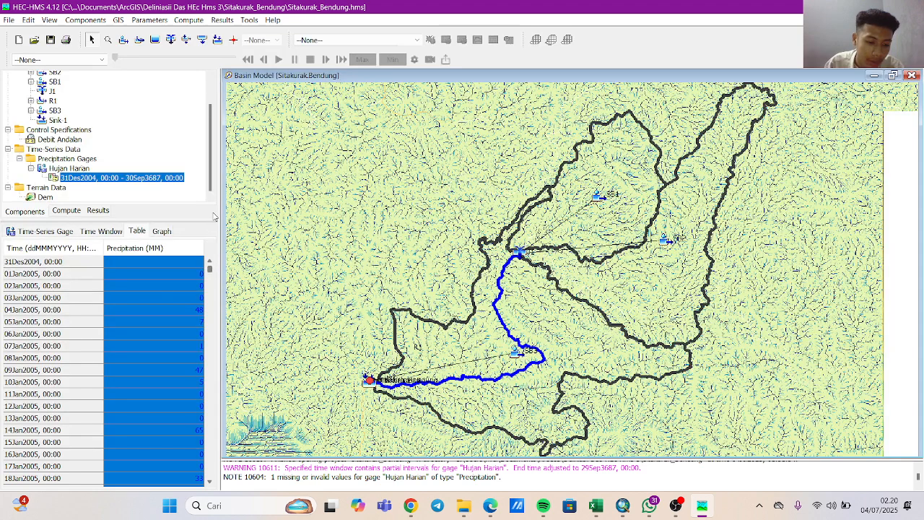
Review the pasted daily precipitation values in the Hujan Harian table from 31Dec2004 through early April 2005.
left_click(181, 273)
left_click(198, 262)
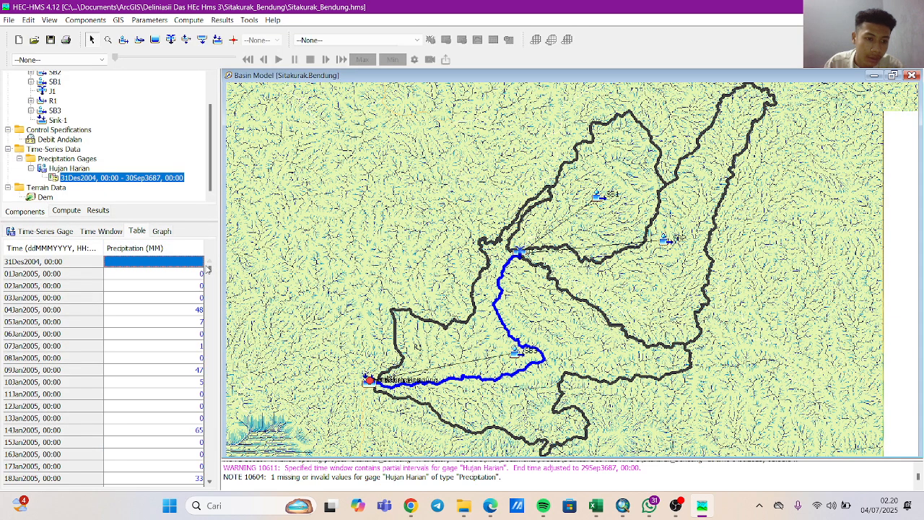
key("ctrl+a")
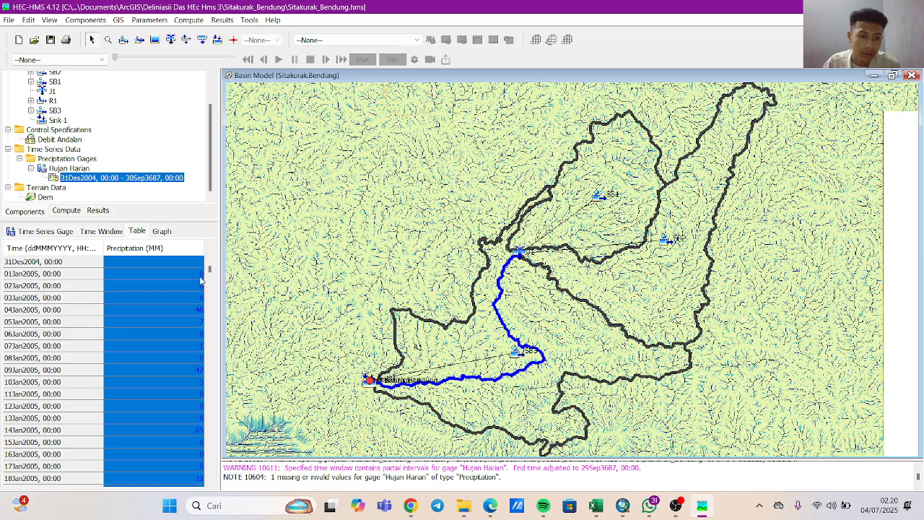
left_click(207, 279)
double_click(209, 277)
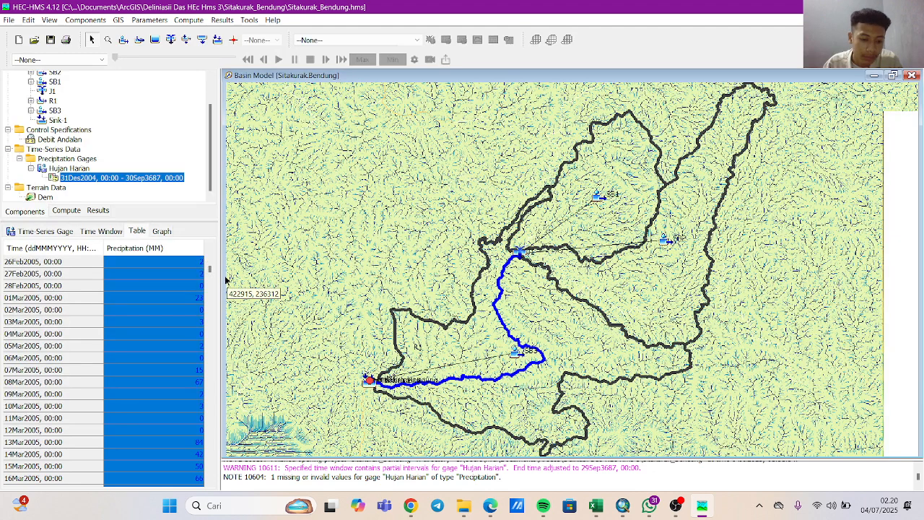
left_click_drag(210, 269, 217, 261)
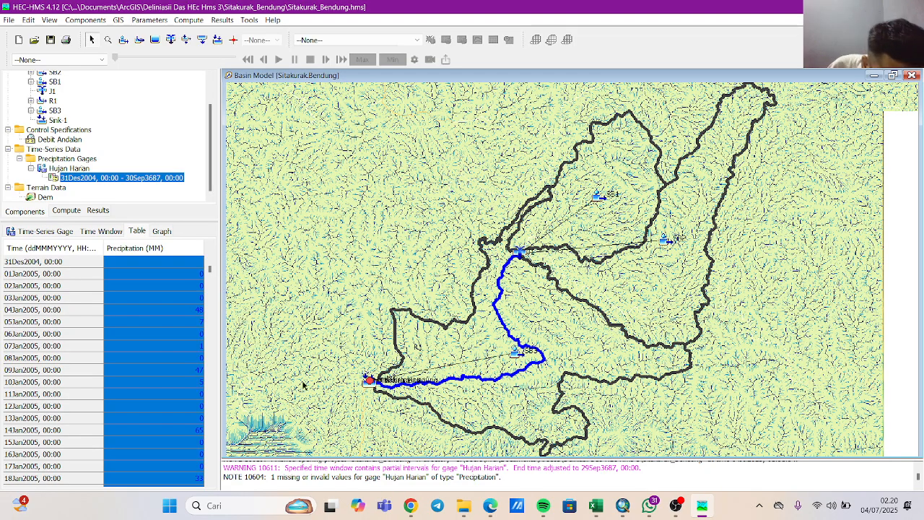
left_click(84, 285)
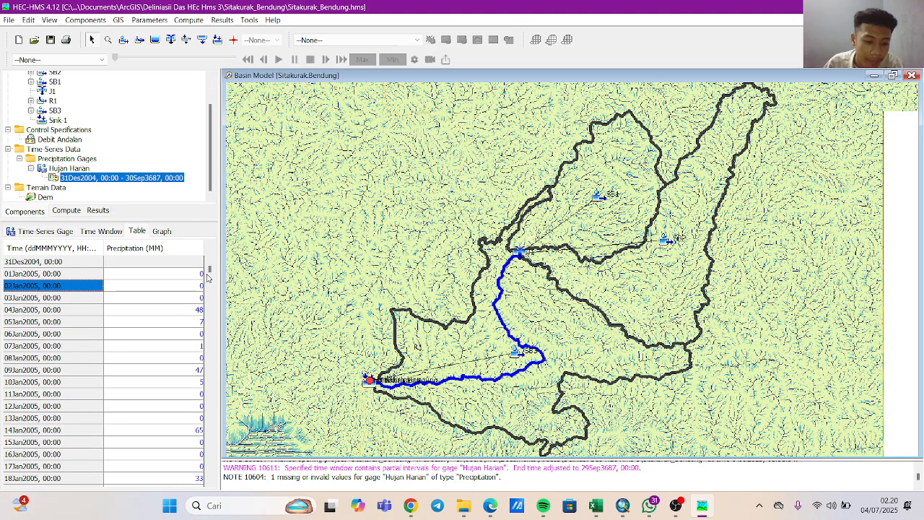
scroll(214, 276, "down", 6)
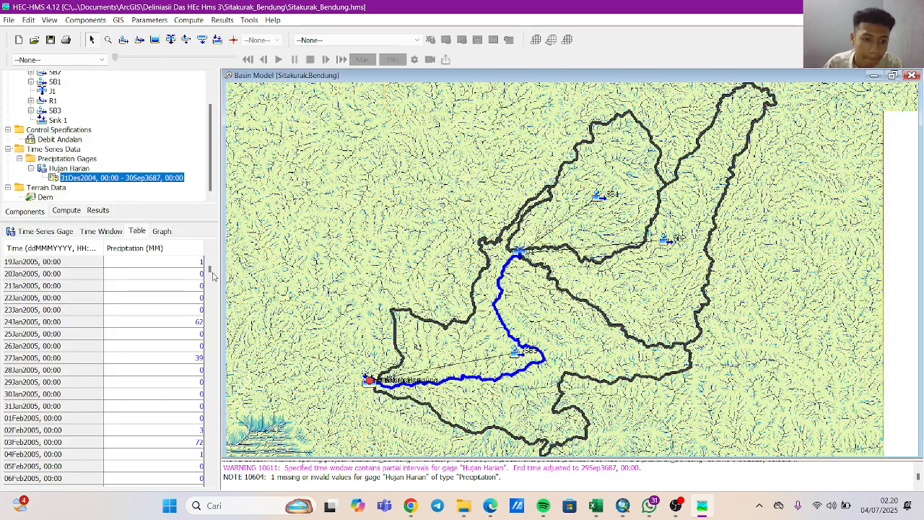
scroll(213, 276, "down", 13)
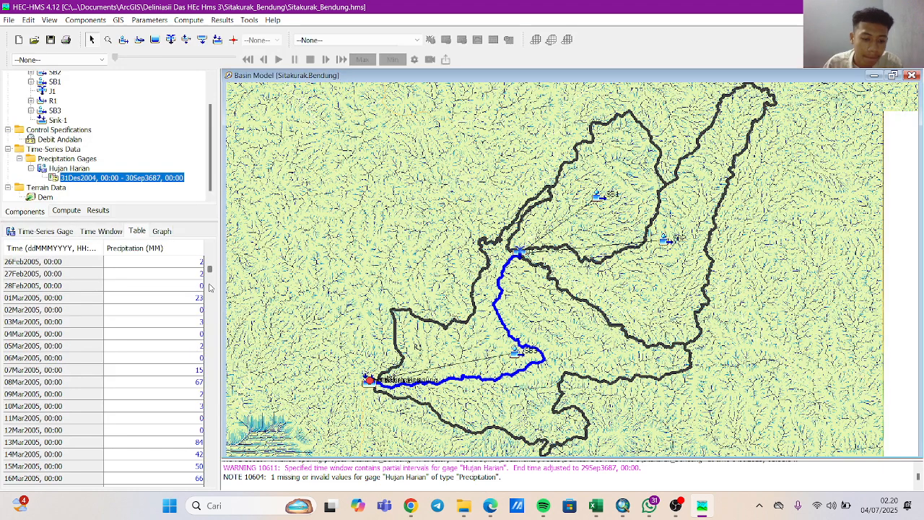
scroll(211, 275, "down", 6)
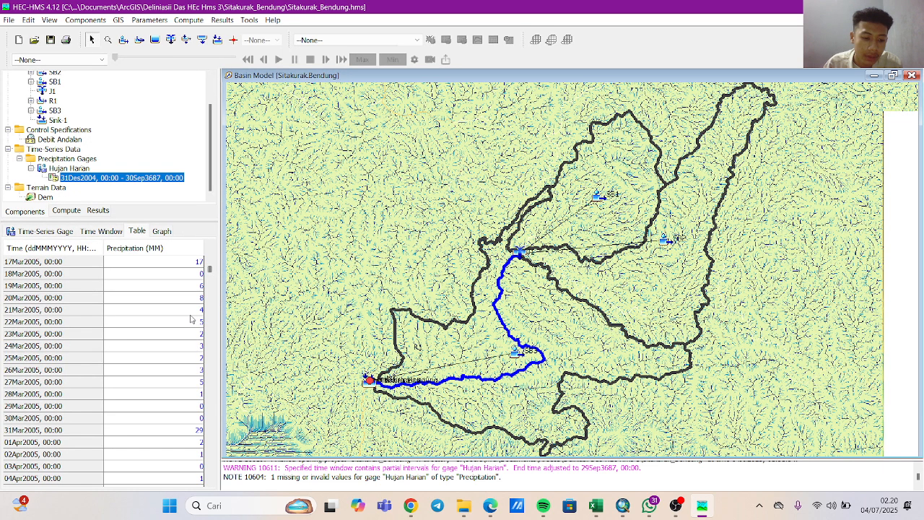
Inspect the Hujan Harian precipitation graph and select the 01Jan2005 precipitation cell in the gage's table.
left_click(157, 235)
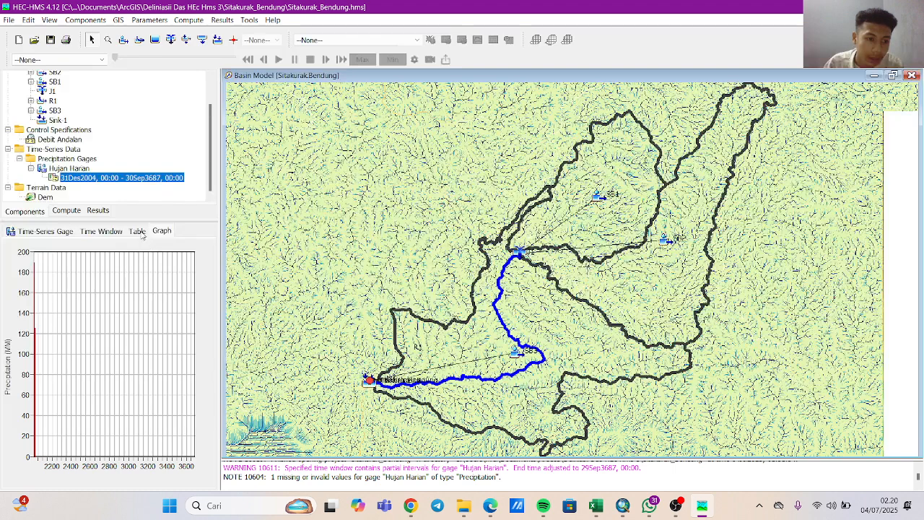
left_click(144, 235)
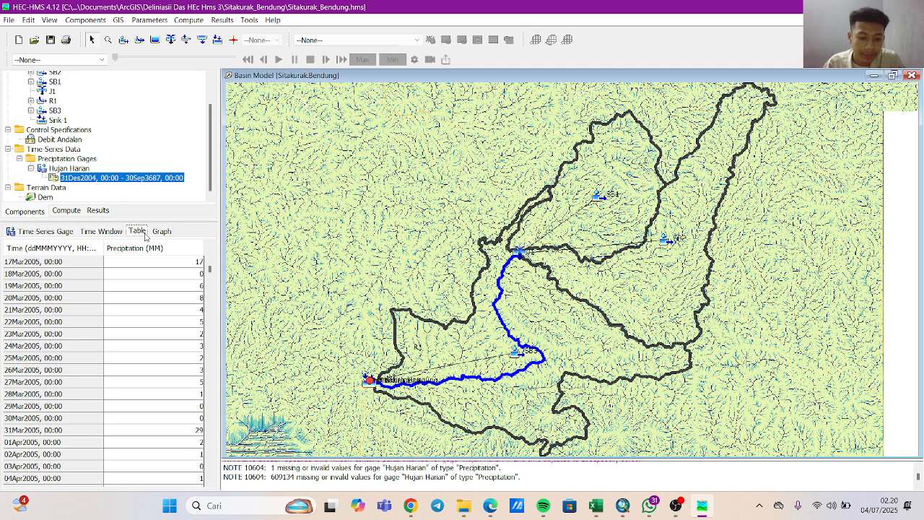
scroll(185, 297, "up", 13)
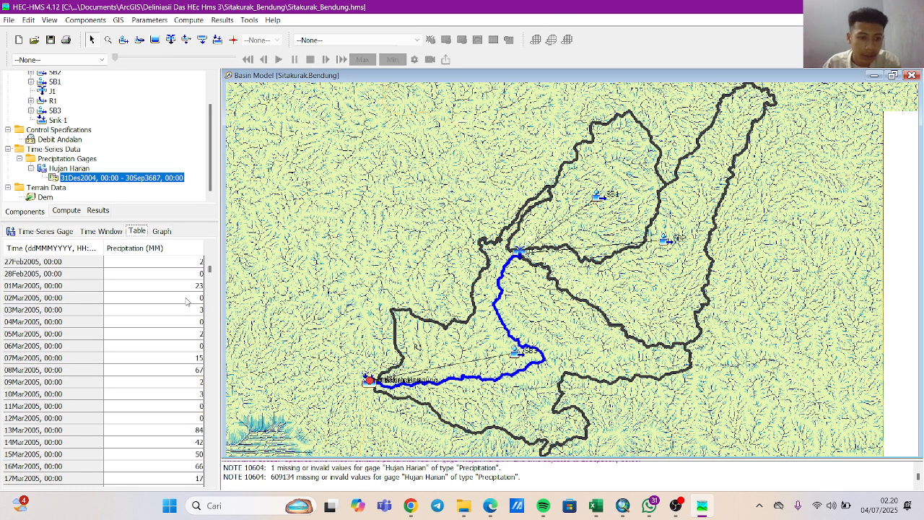
scroll(185, 297, "up", 12)
left_click(183, 287)
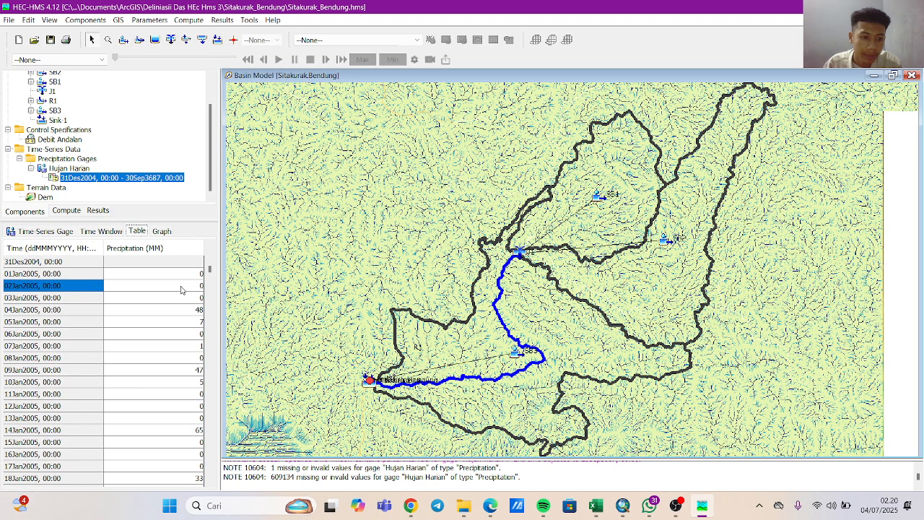
left_click(194, 278)
left_click(191, 264)
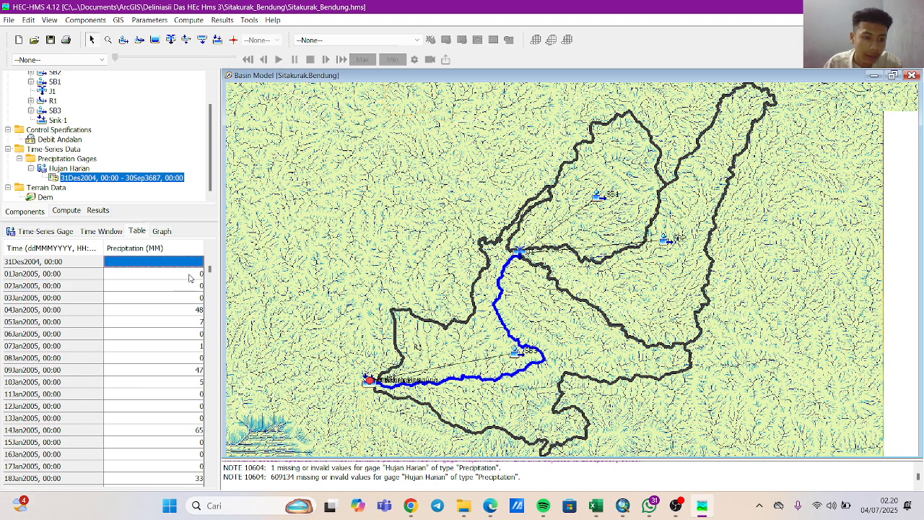
left_click(190, 278)
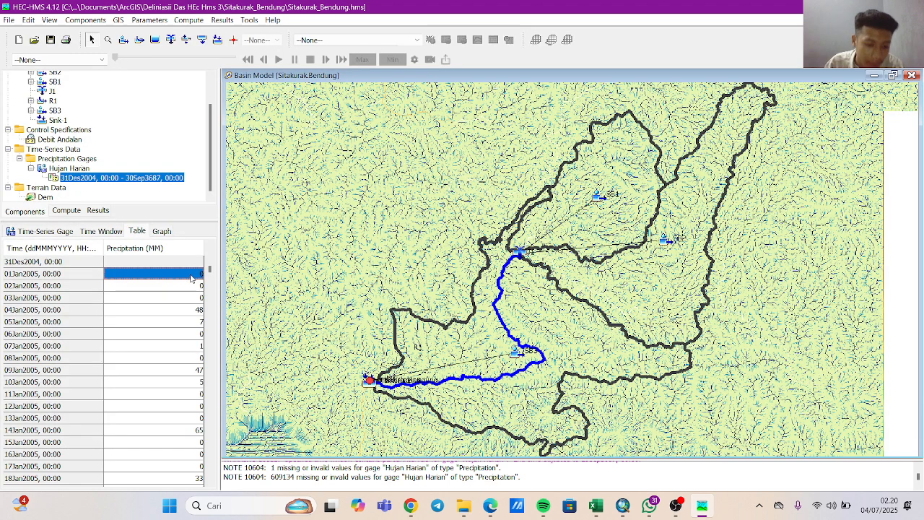
Switch back to the Excel workbook and recopy the entire daily Hujan Wilayah (mm) series starting at cell N5.
mouse_move(689, 510)
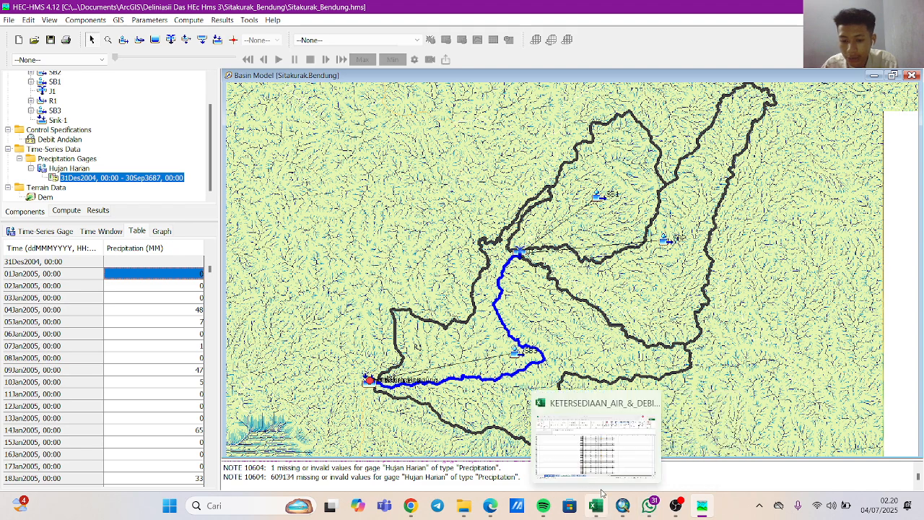
left_click(638, 402)
scroll(628, 258, "up", 6)
left_click(619, 254)
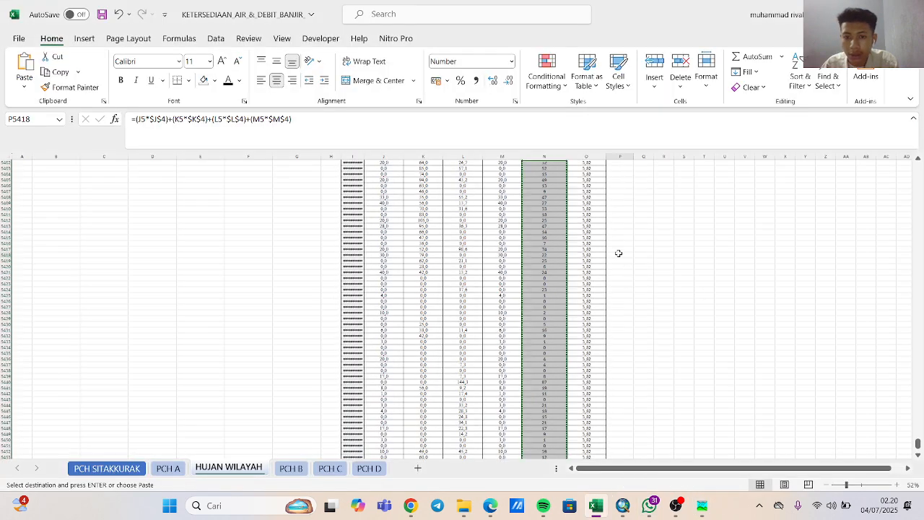
key("ctrl+Up")
left_click(544, 186)
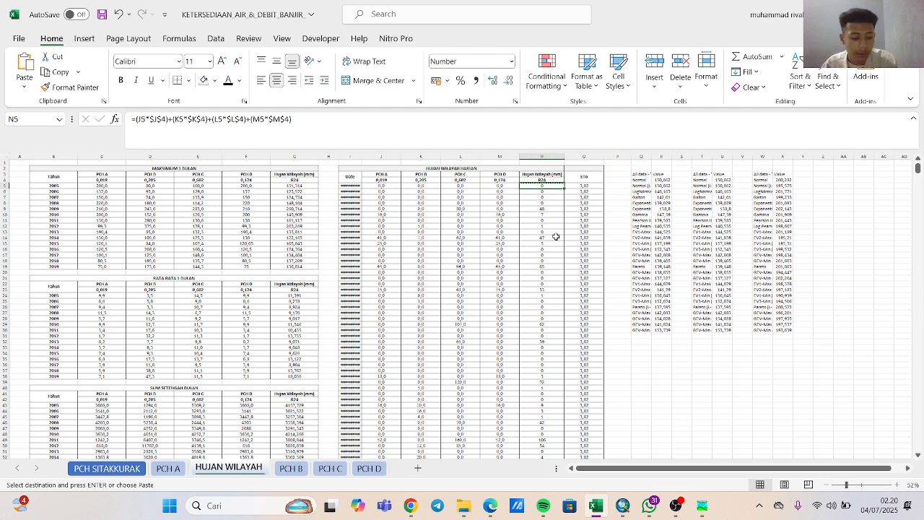
key("ctrl+shift+Down")
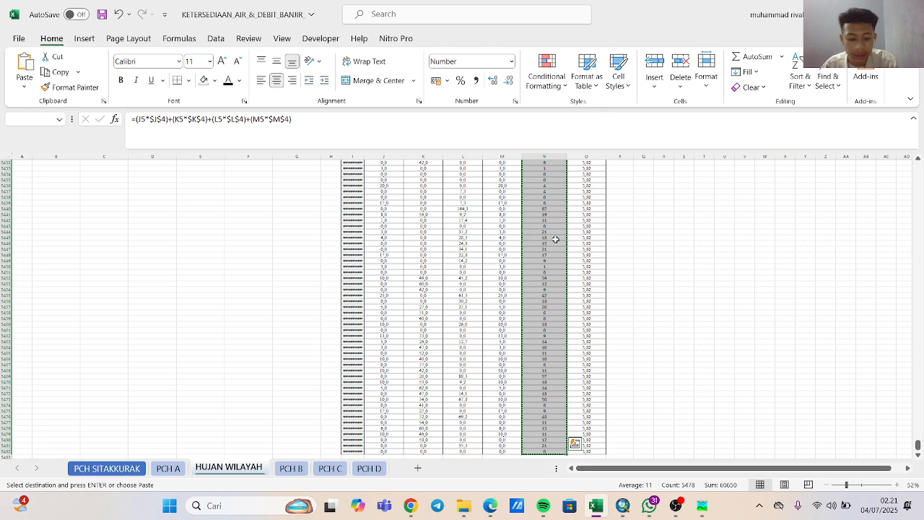
key("ctrl+q")
right_click(540, 305)
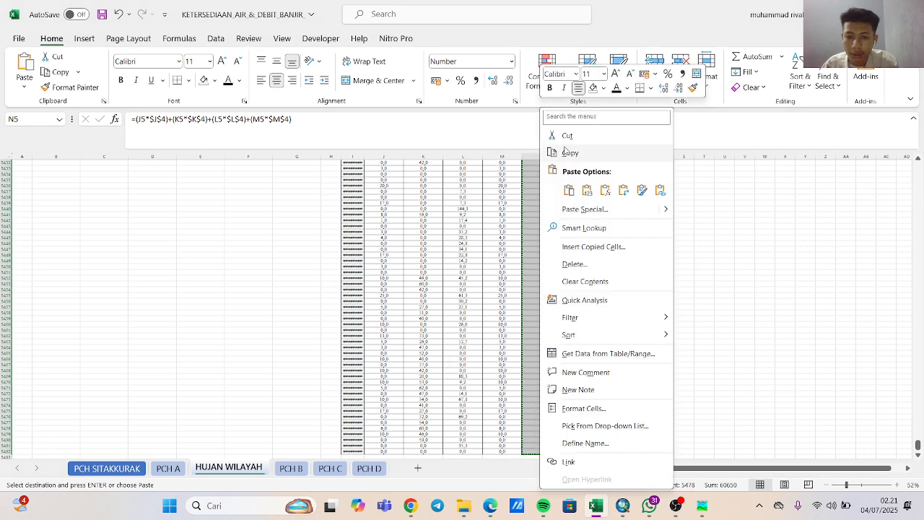
left_click(569, 152)
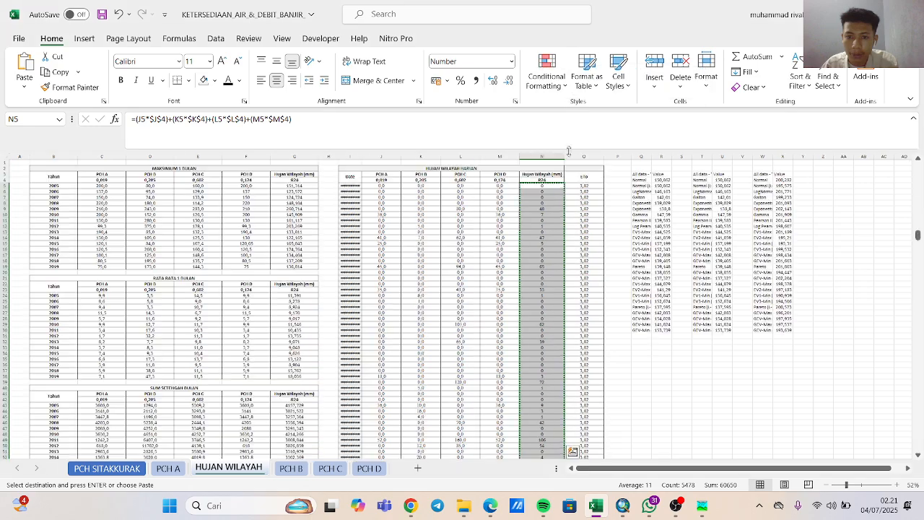
Switch to HEC-HMS and review the Hujan Harian gage's precipitation table, graph, time window and gage settings.
left_click(696, 499)
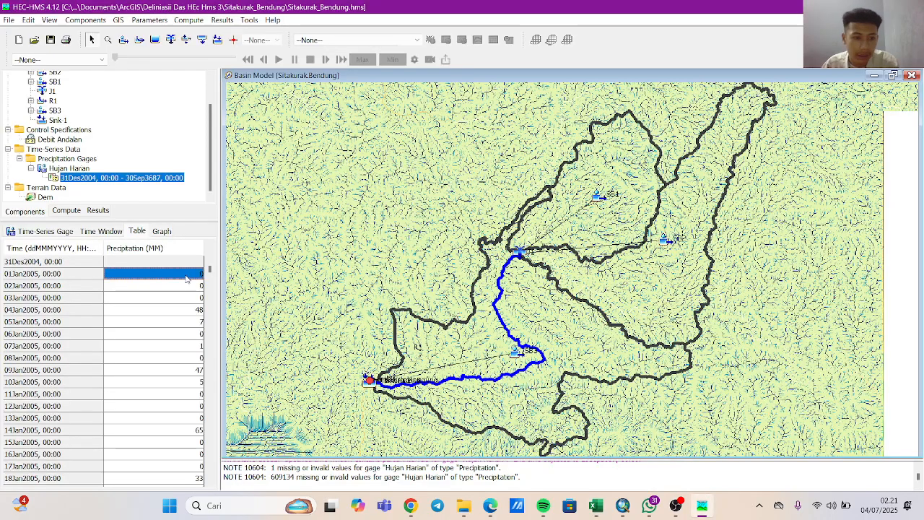
left_click(190, 264)
right_click(190, 265)
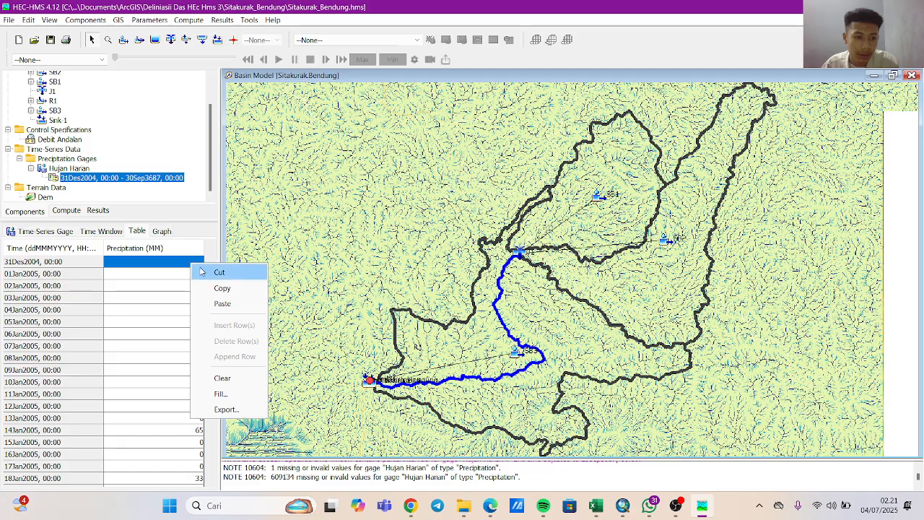
left_click(212, 289)
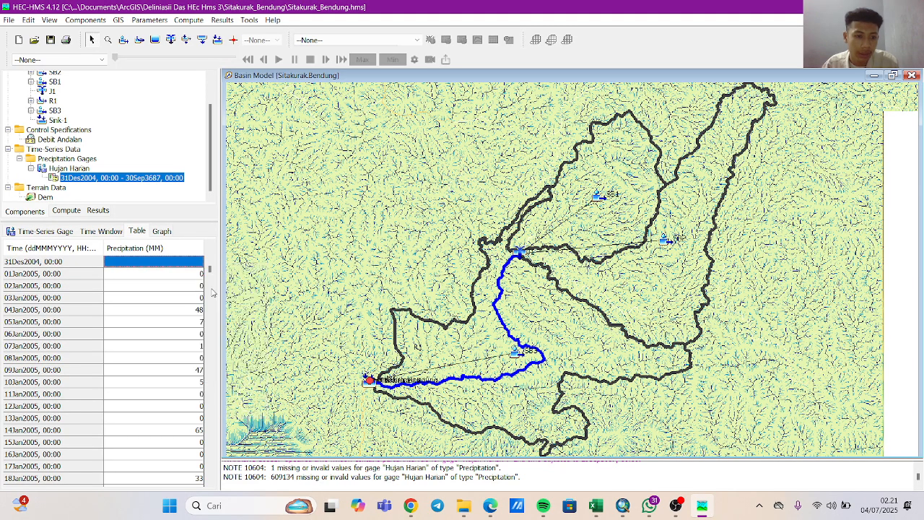
left_click(162, 231)
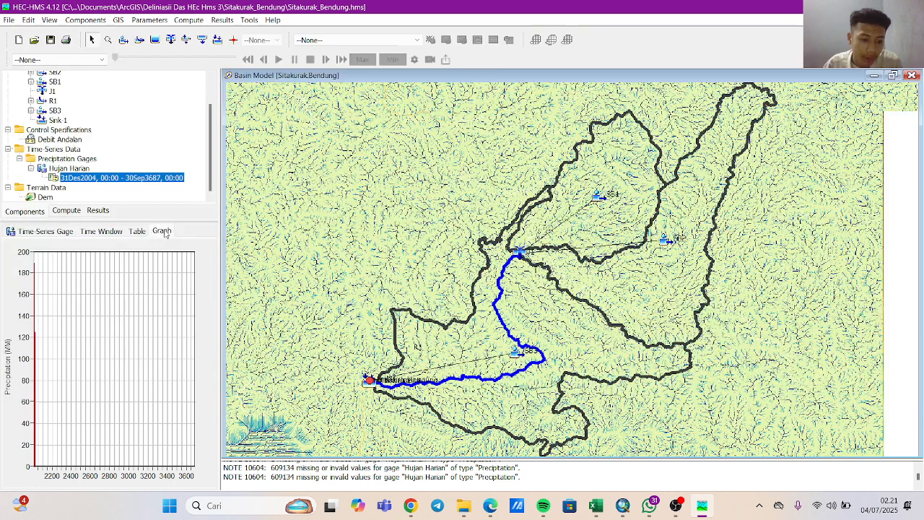
left_click(138, 231)
left_click(116, 233)
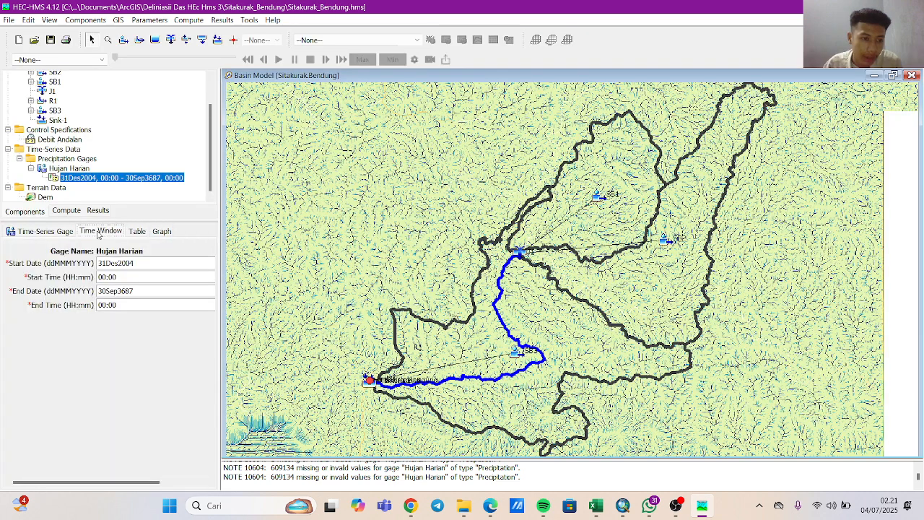
left_click(61, 237)
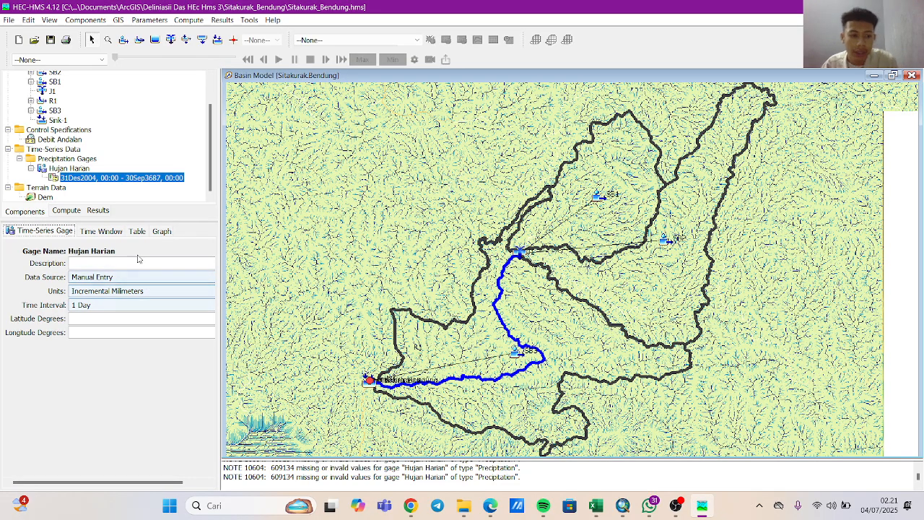
Open the Time-Series Data Manager and set its data type to Evapotranspiration Gages.
left_click(86, 21)
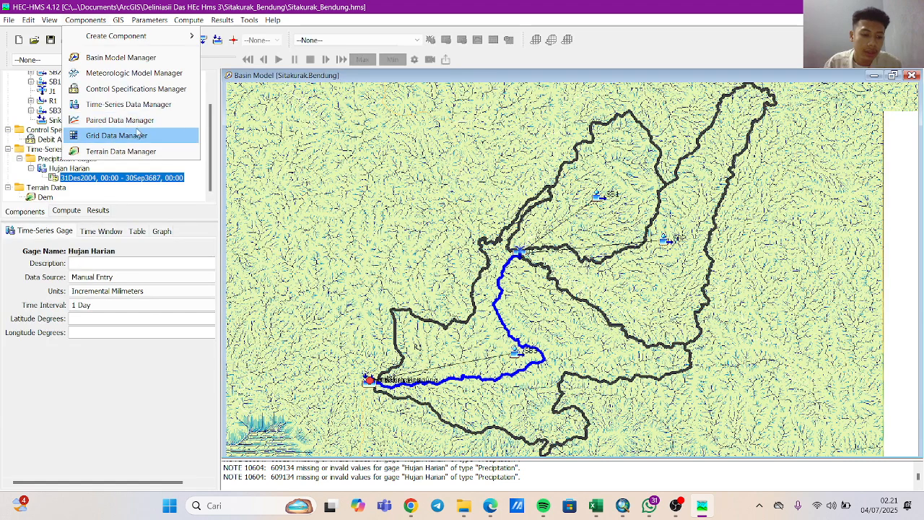
left_click(132, 106)
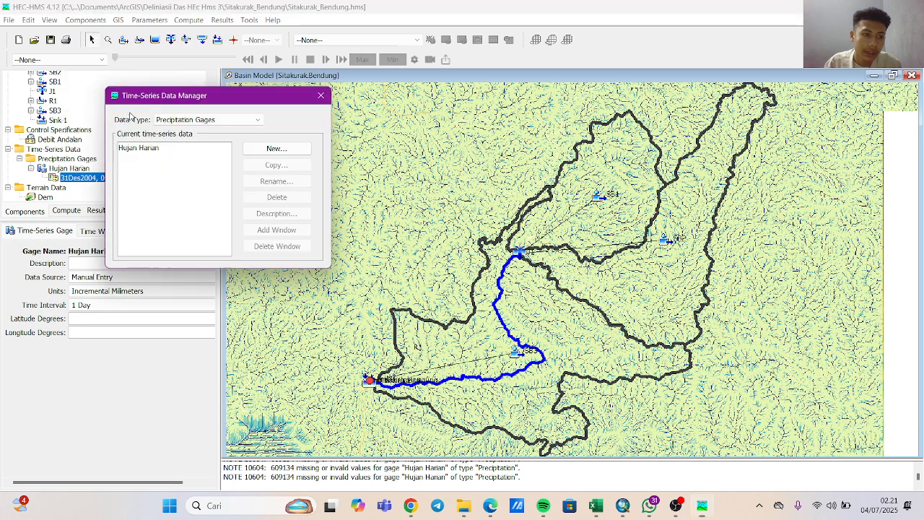
left_click(166, 119)
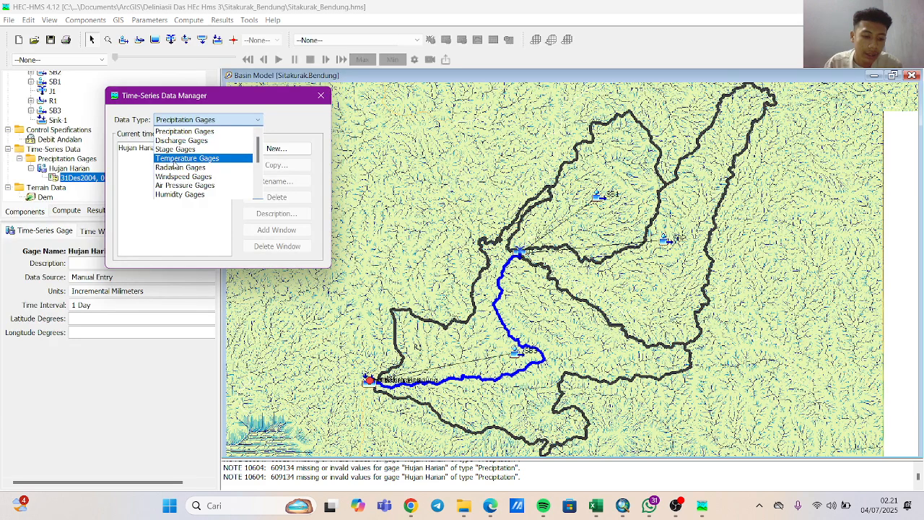
scroll(177, 159, "down", 3)
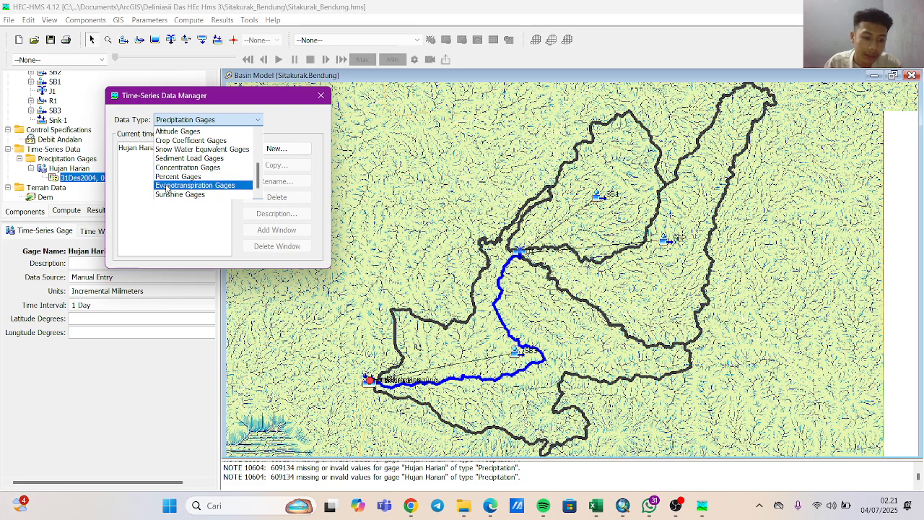
left_click(166, 186)
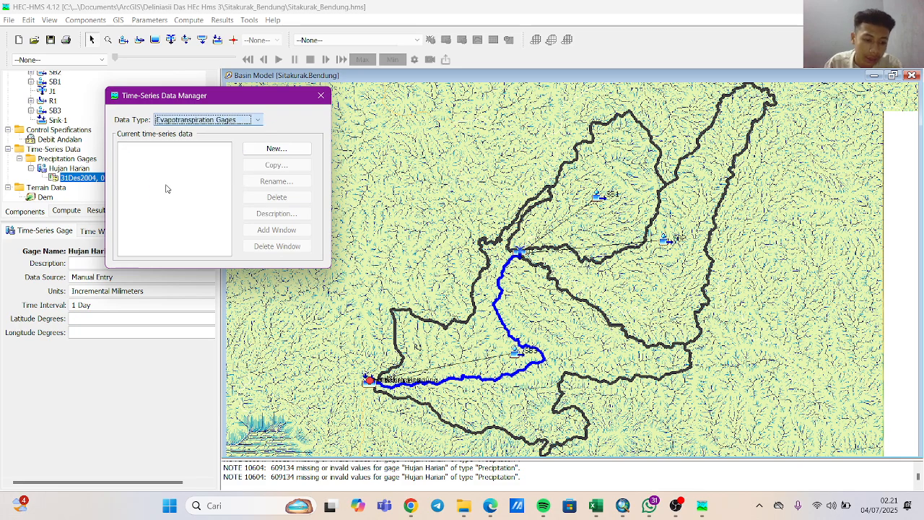
Create a new evapotranspiration gage named Evapo and close the Time-Series Data Manager.
left_click(278, 149)
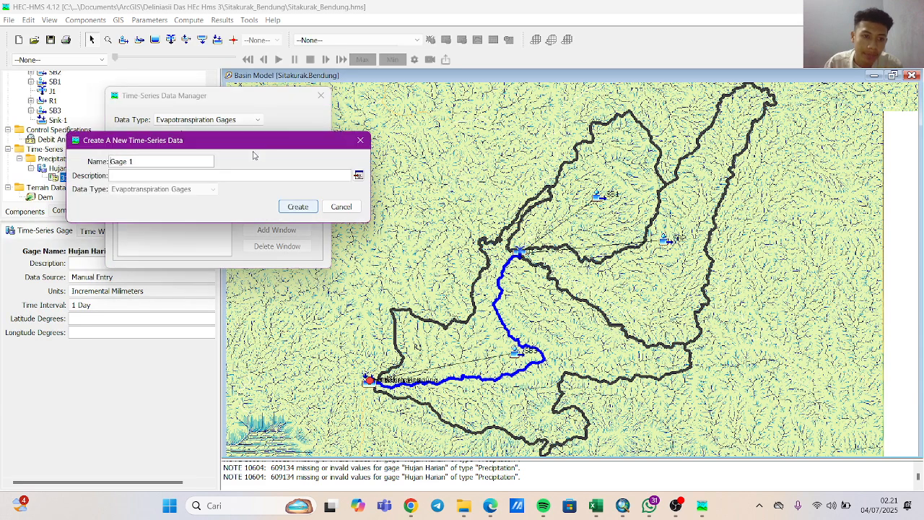
double_click(120, 160)
left_click(144, 165)
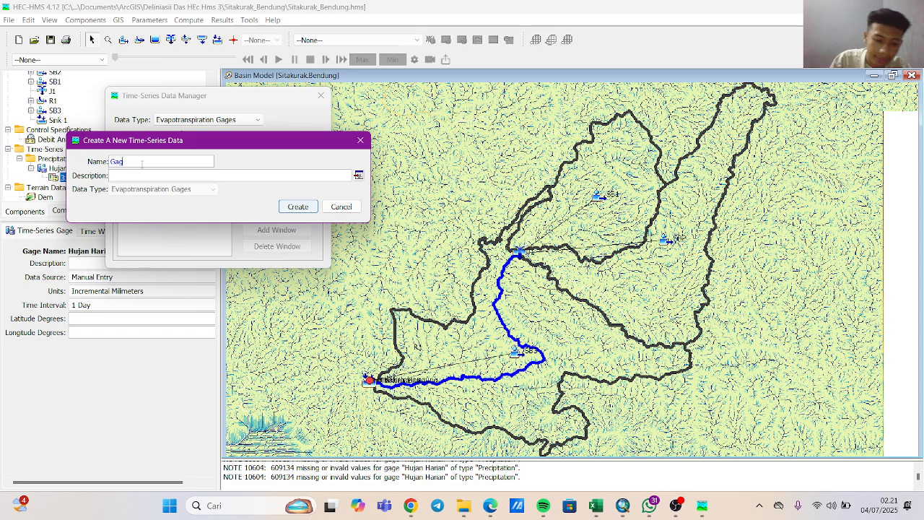
key("BackSpace")
key("BackSpace")
key("BackSpace")
key("BackSpace")
key("BackSpace")
key("BackSpace")
type("Evapo")
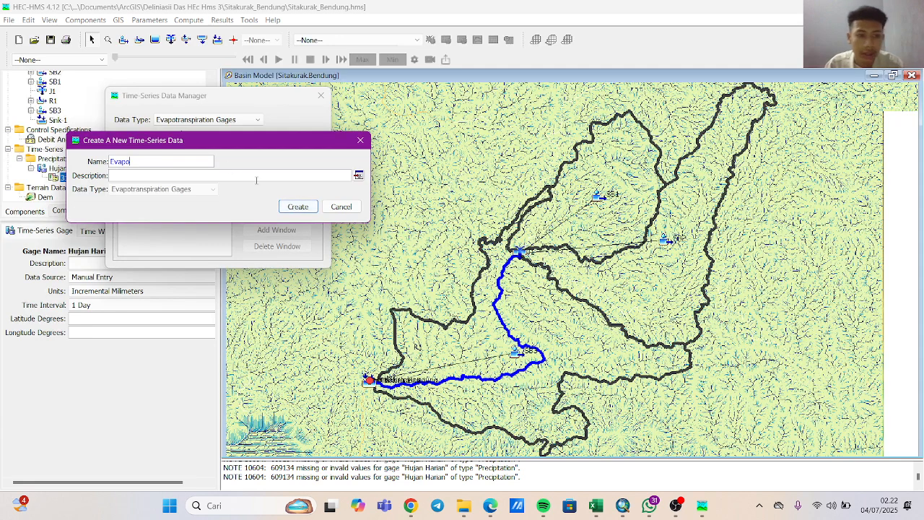
left_click(296, 205)
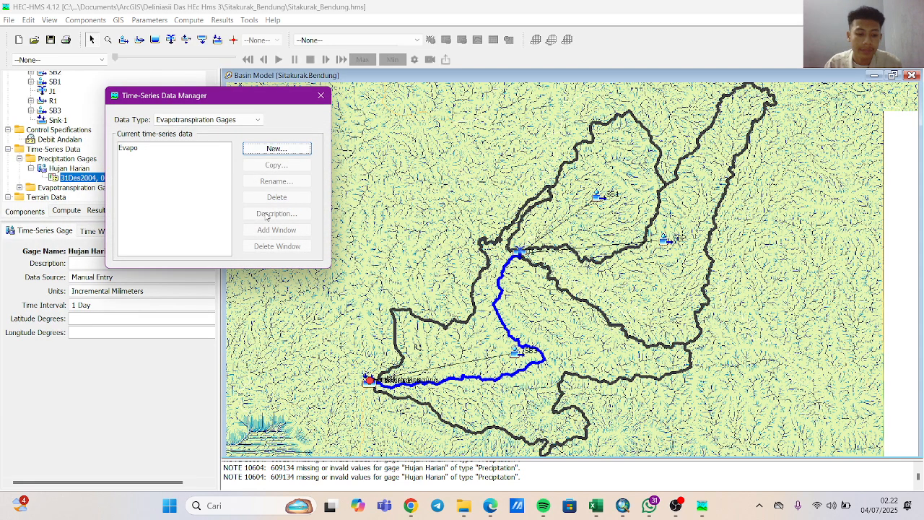
left_click(321, 95)
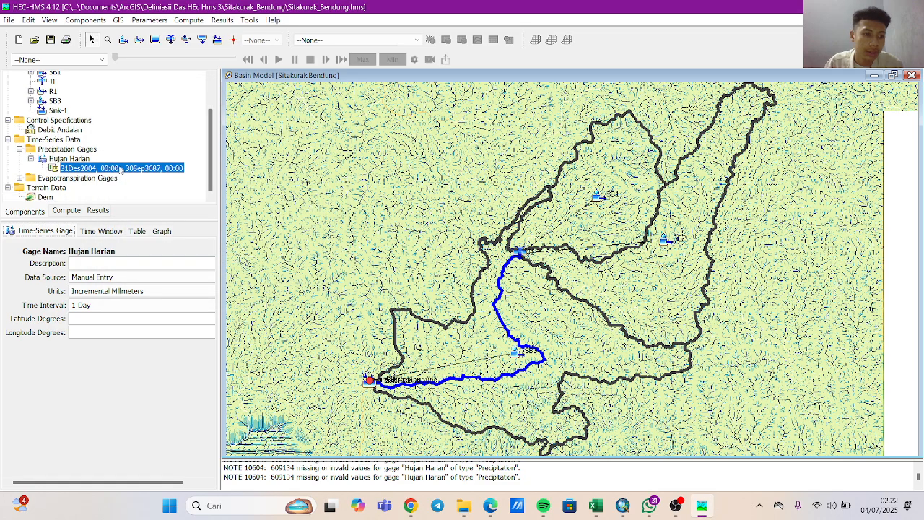
Open the Evapo gage under Evapotranspiration Gages and set its time interval to 1 Day.
double_click(63, 178)
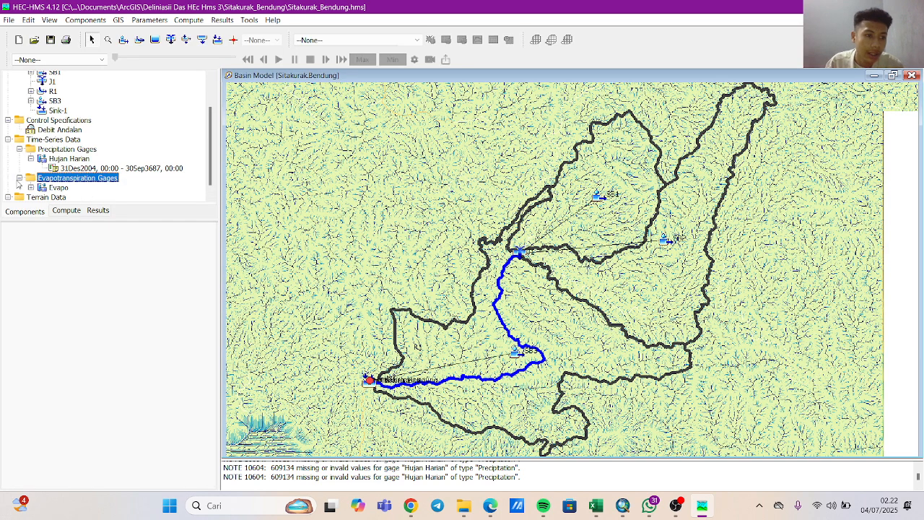
left_click(39, 188)
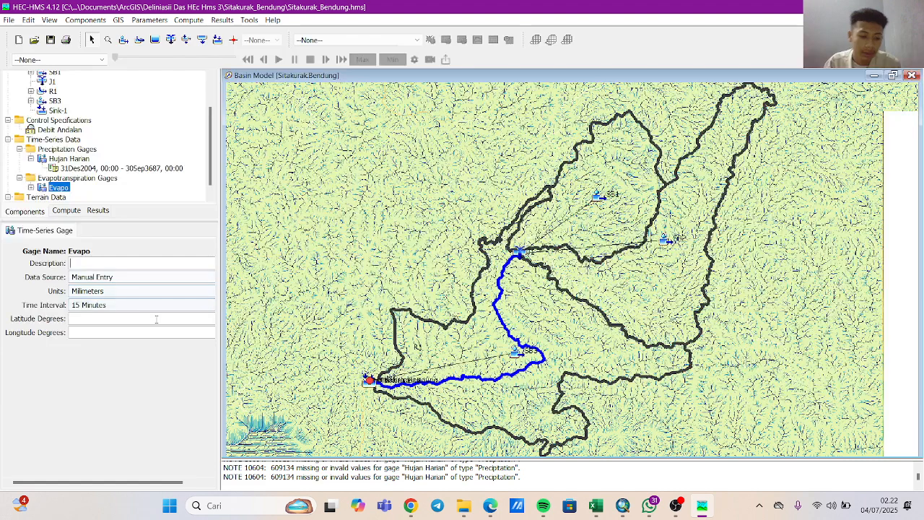
left_click(91, 304)
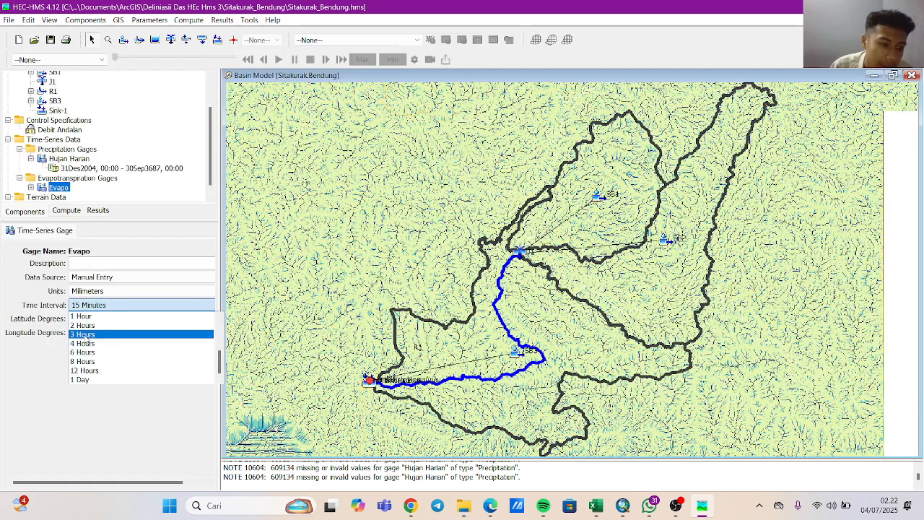
left_click(81, 380)
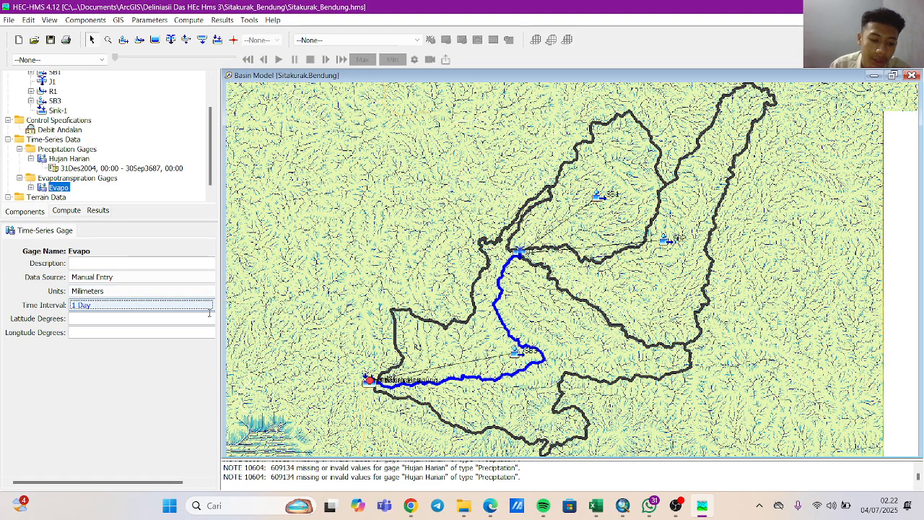
left_click(144, 308)
left_click(121, 378)
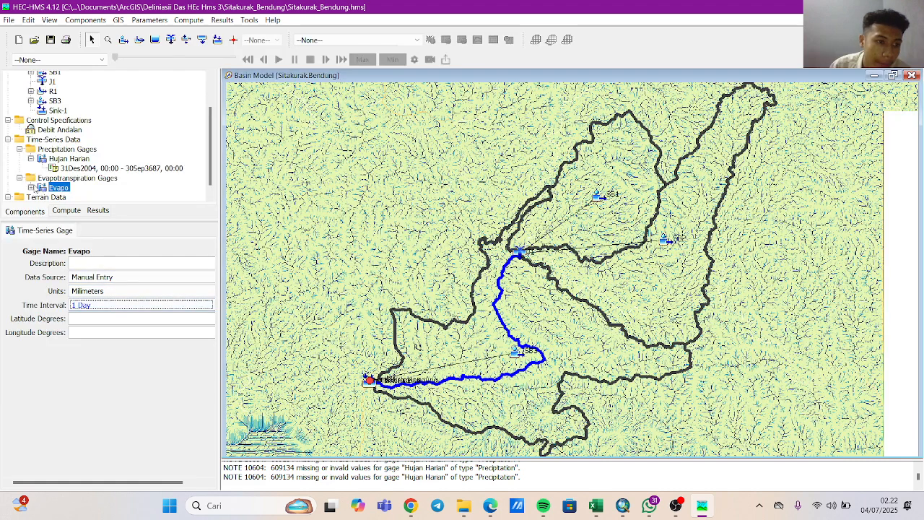
Open the Evapo gage's time window and set its start date to 31DEC2004.
left_click(31, 187)
left_click(69, 197)
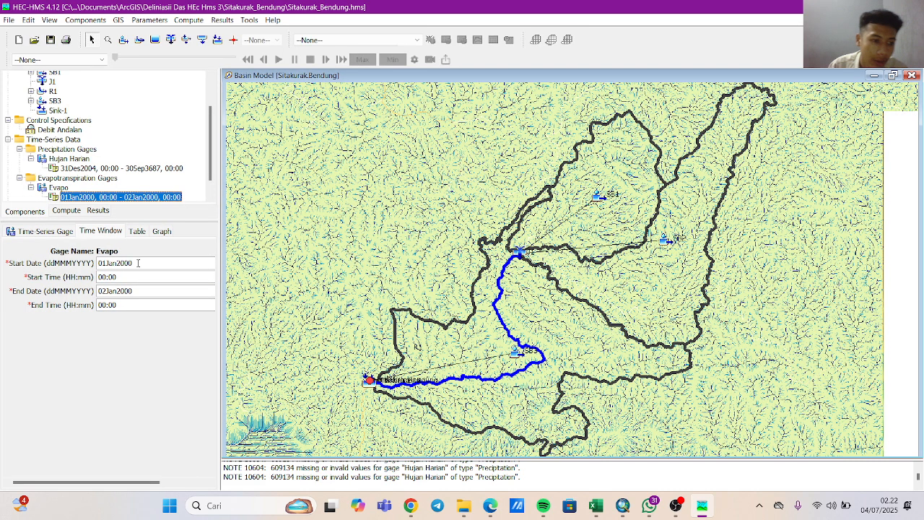
left_click_drag(137, 262, 80, 264)
key("BackSpace")
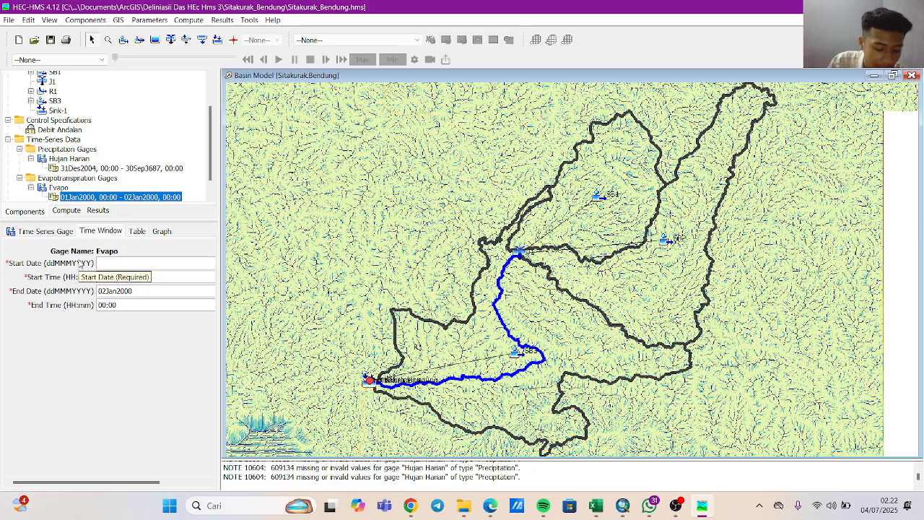
type("31")
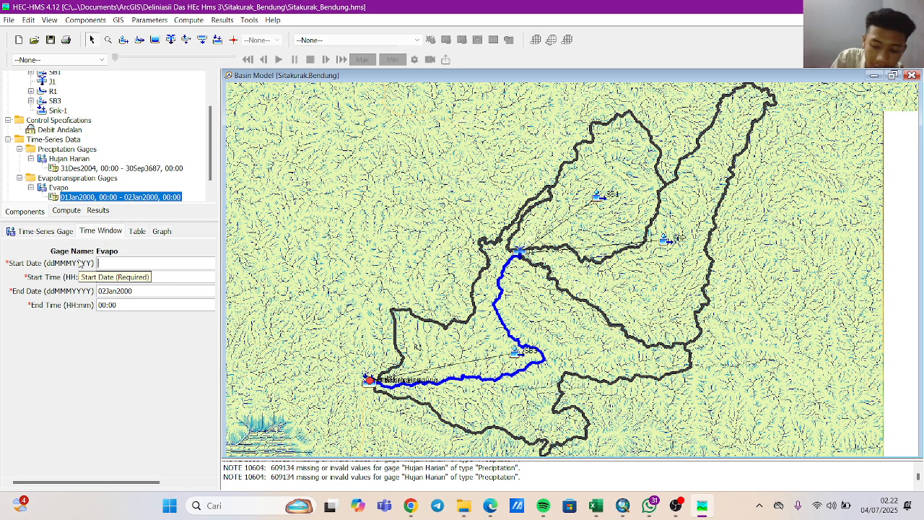
type("31DEC2004")
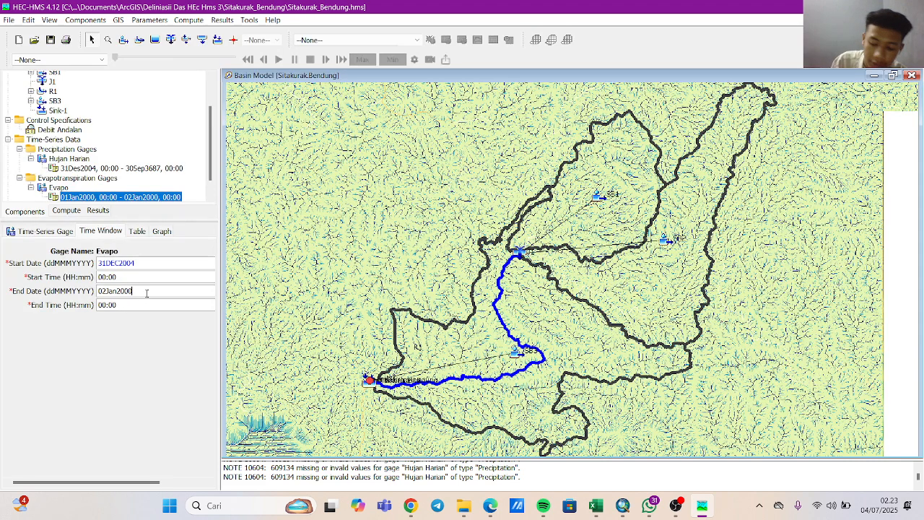
Set the Evapo gage's end date to 31DEC2019 and save the project.
key("BackSpace")
key("BackSpace")
key("BackSpace")
key("BackSpace")
key("BackSpace")
key("BackSpace")
key("BackSpace")
key("BackSpace")
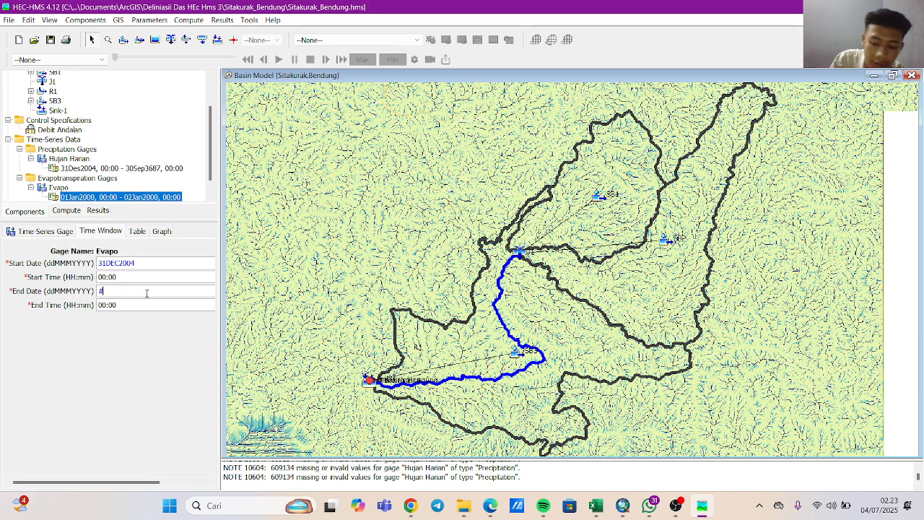
type("31D")
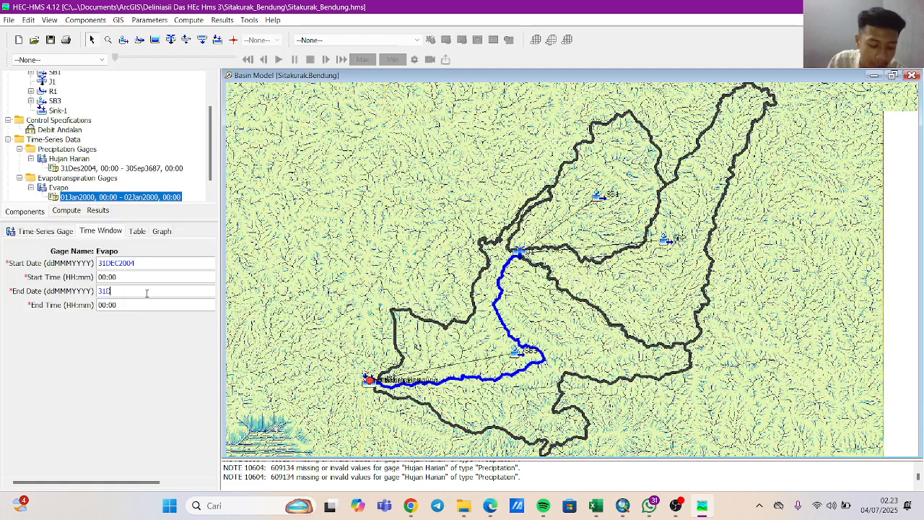
type("EC2019")
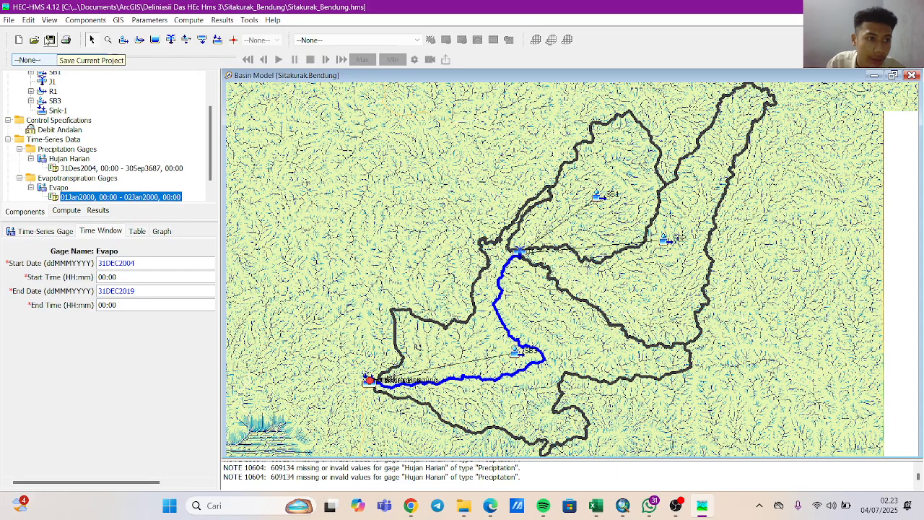
left_click(11, 21)
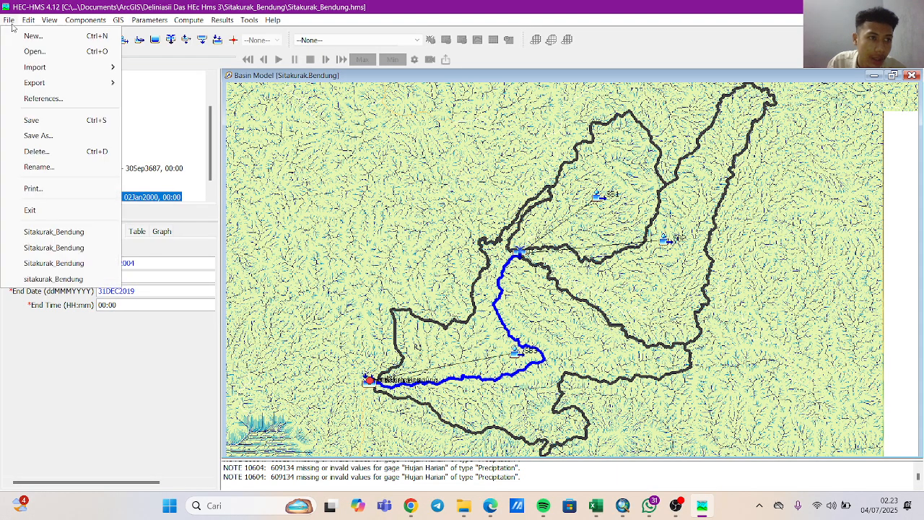
left_click(32, 121)
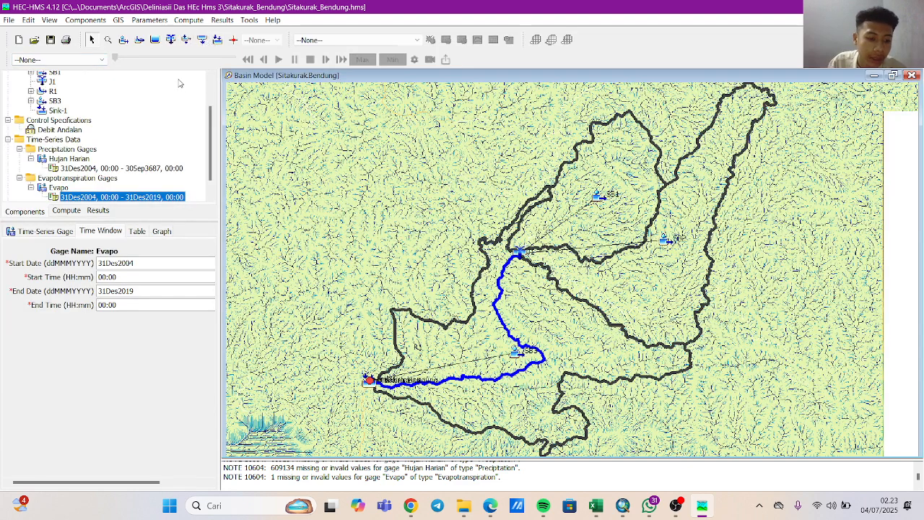
Open the Evapo gage's data table and select the 01Jan2005 evapotranspiration cell.
left_click(143, 234)
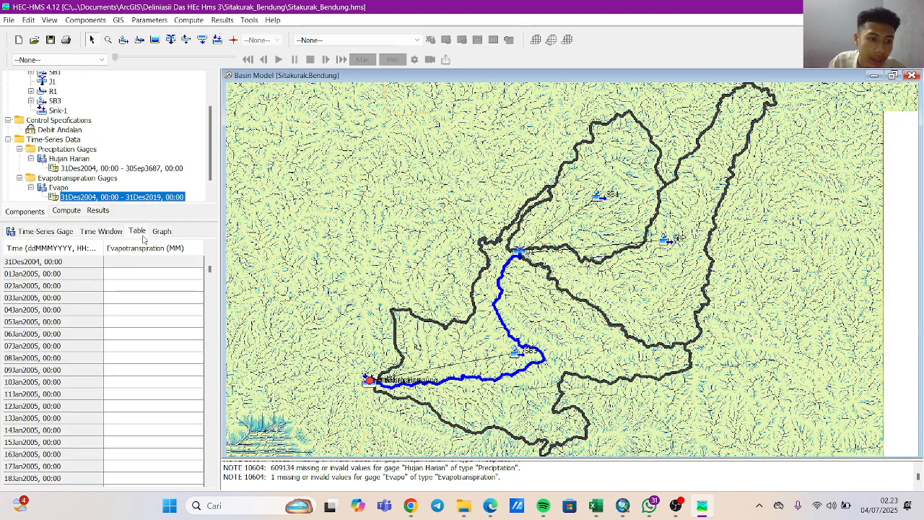
left_click(164, 278)
left_click(168, 277)
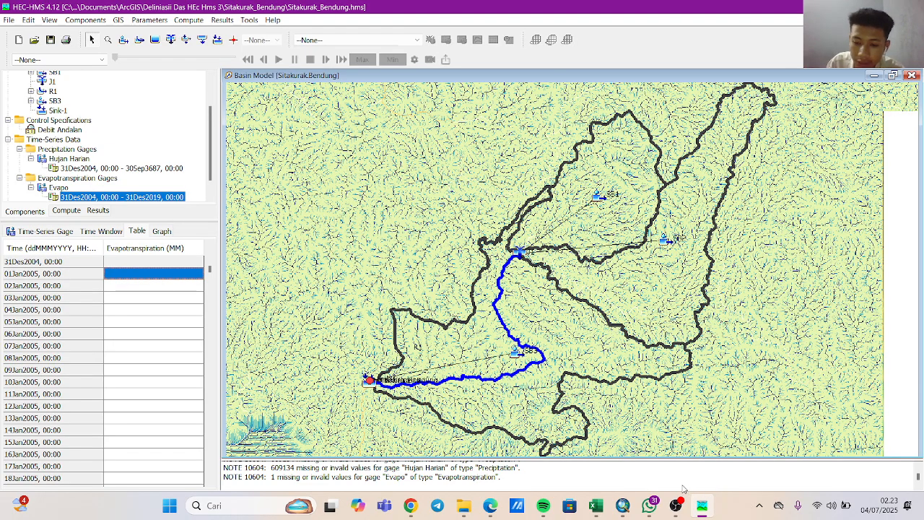
Switch to the Excel workbook and copy the daily ETo values O5:O5482 on the HUJAN WILAYAH sheet.
mouse_move(605, 505)
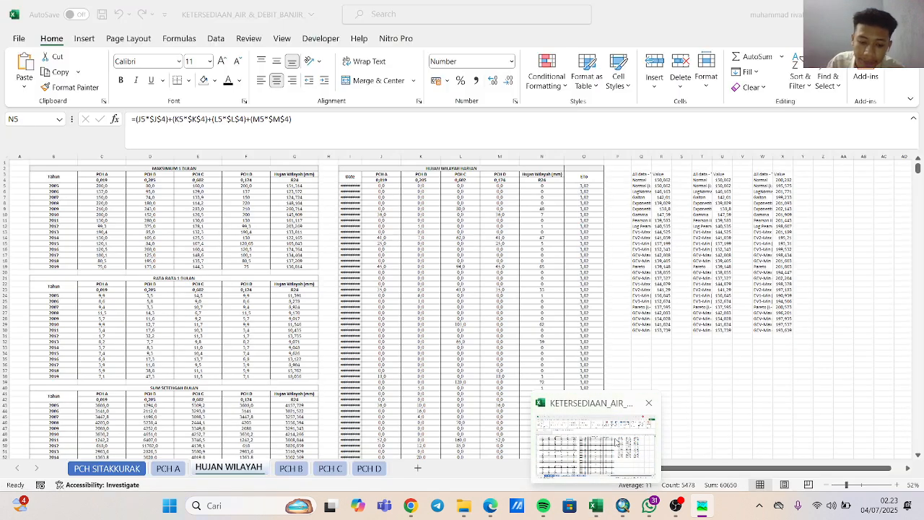
left_click(613, 442)
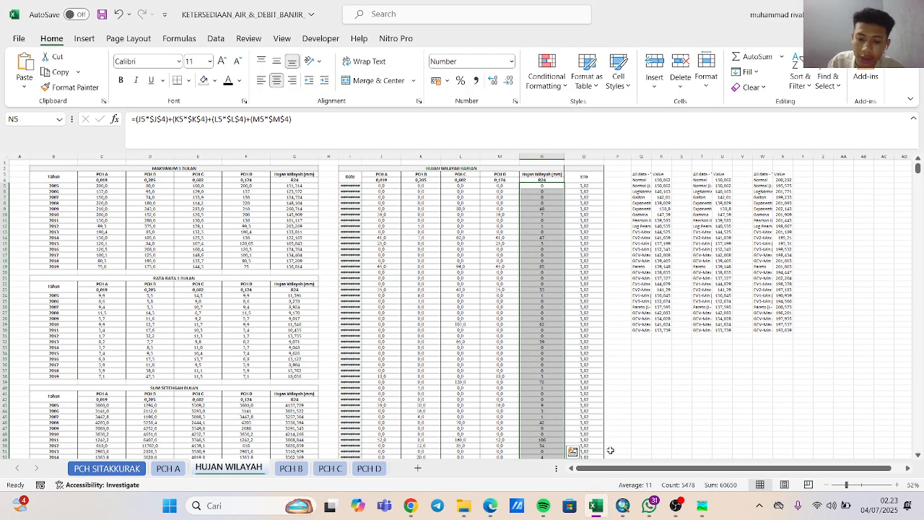
left_click(642, 405)
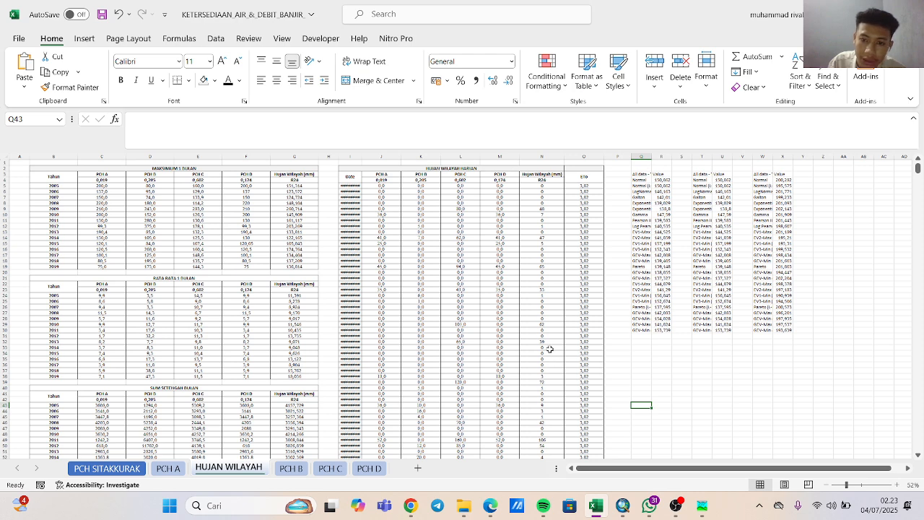
left_click(580, 186)
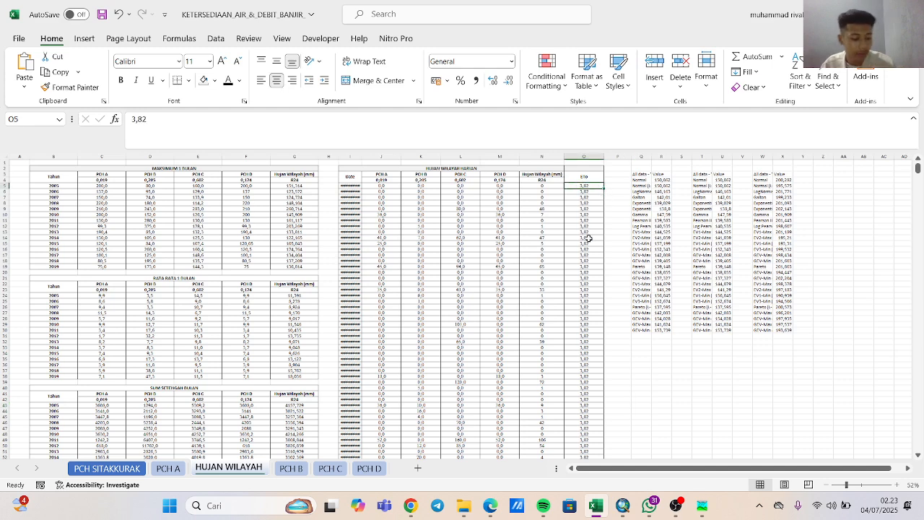
key("ctrl+Down")
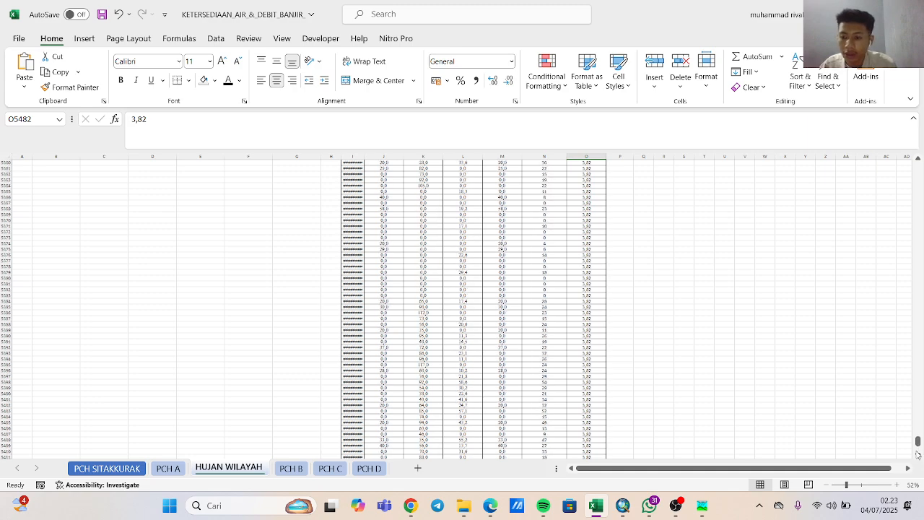
left_click_drag(918, 443, 918, 165)
left_click(588, 185)
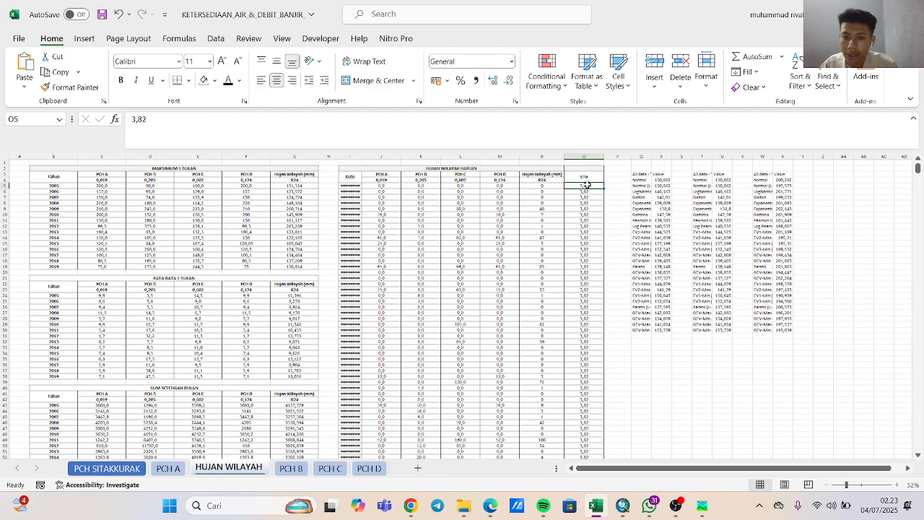
key("ctrl+shift+Down")
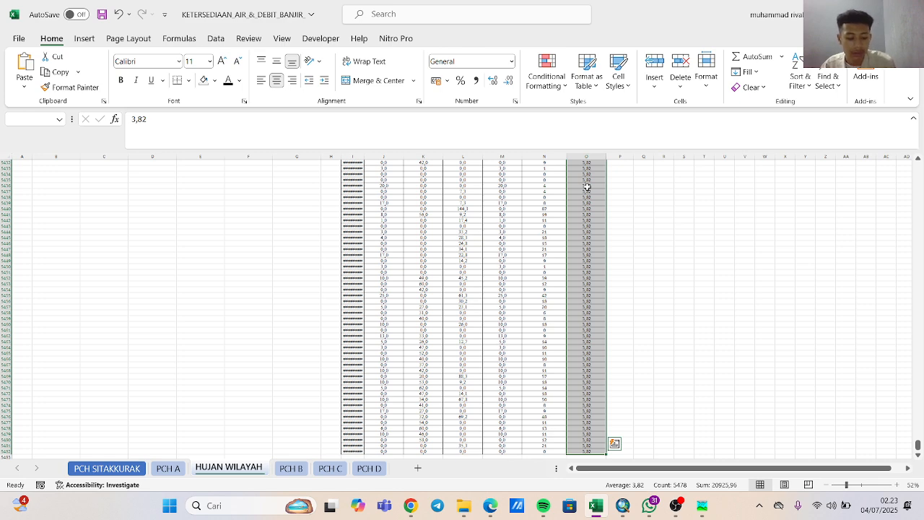
key("ctrl+c")
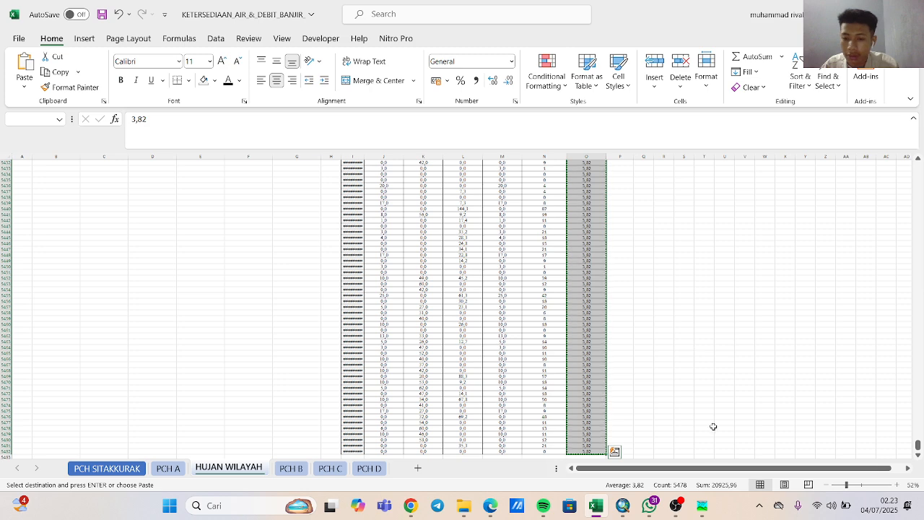
Switch back to HEC-HMS and paste the copied ETo values into the Evapo gage's table from 01Jan2005 onward.
mouse_move(702, 505)
left_click(701, 449)
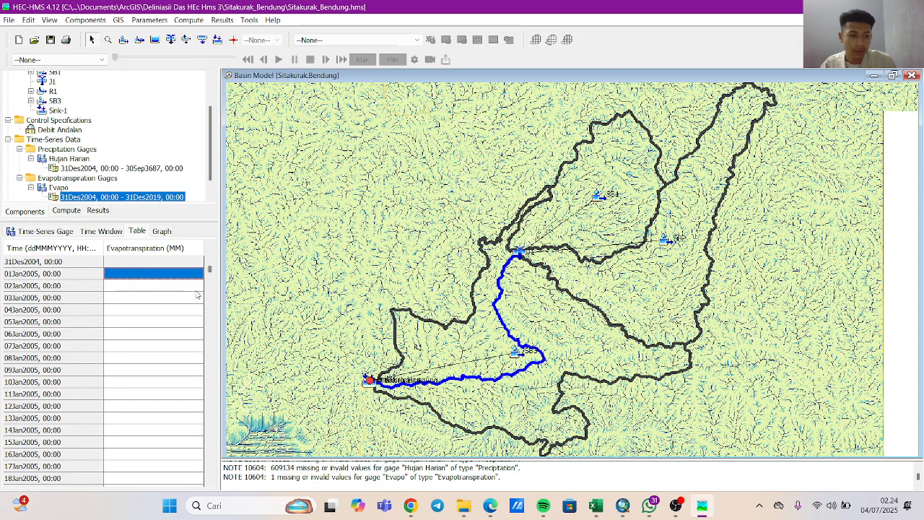
key("ctrl+v")
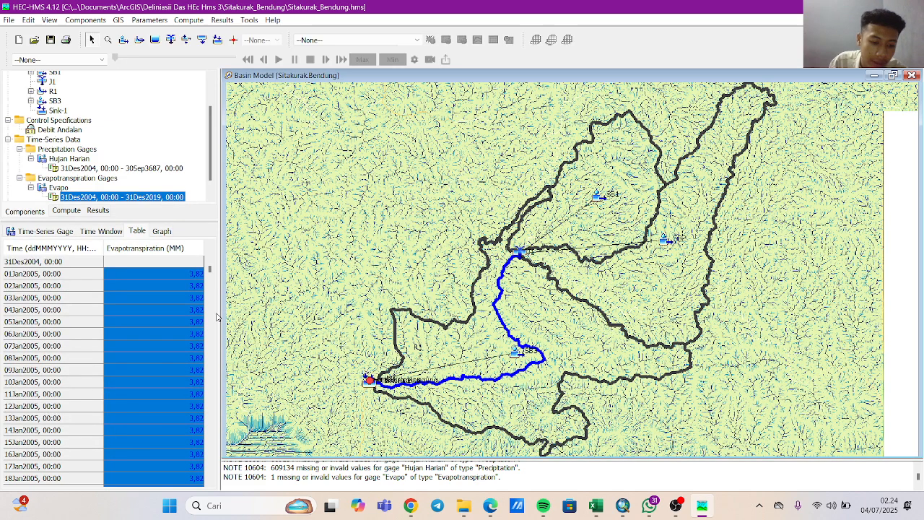
scroll(209, 314, "down", 4)
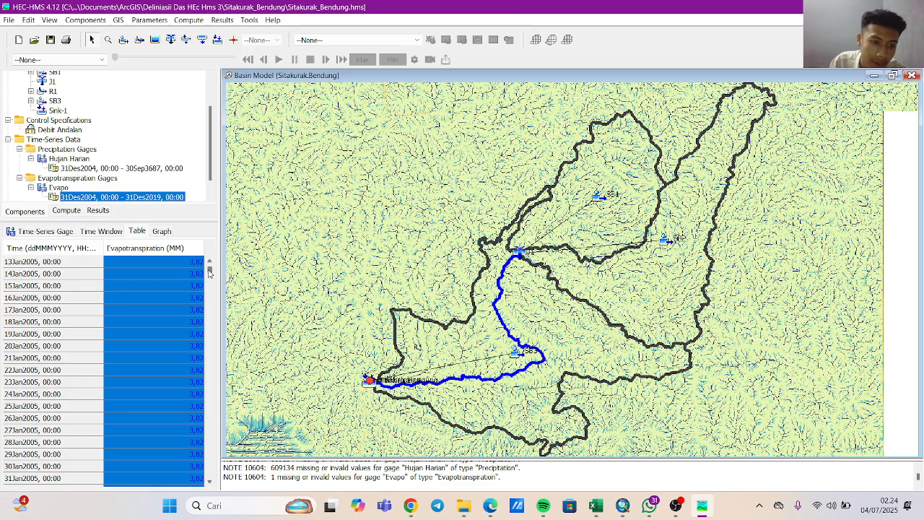
scroll(209, 272, "up", 4)
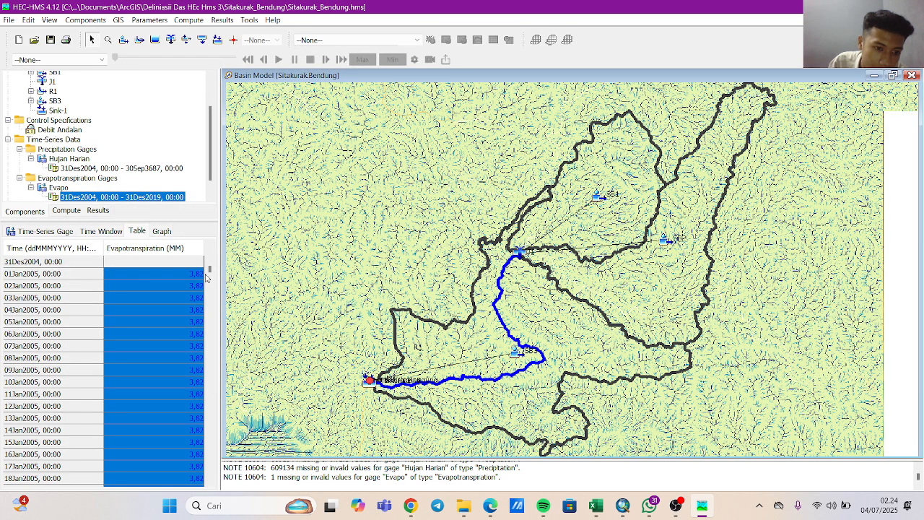
scroll(205, 278, "down", 20)
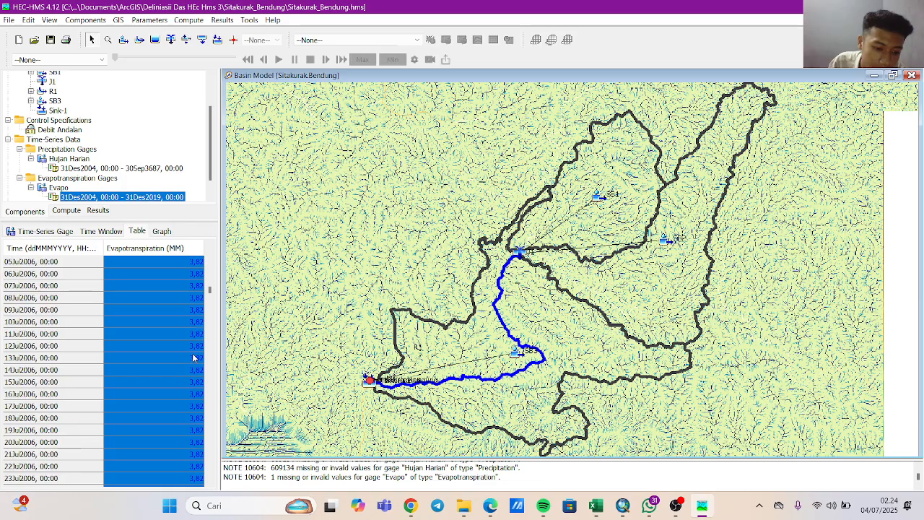
scroll(193, 357, "down", 20)
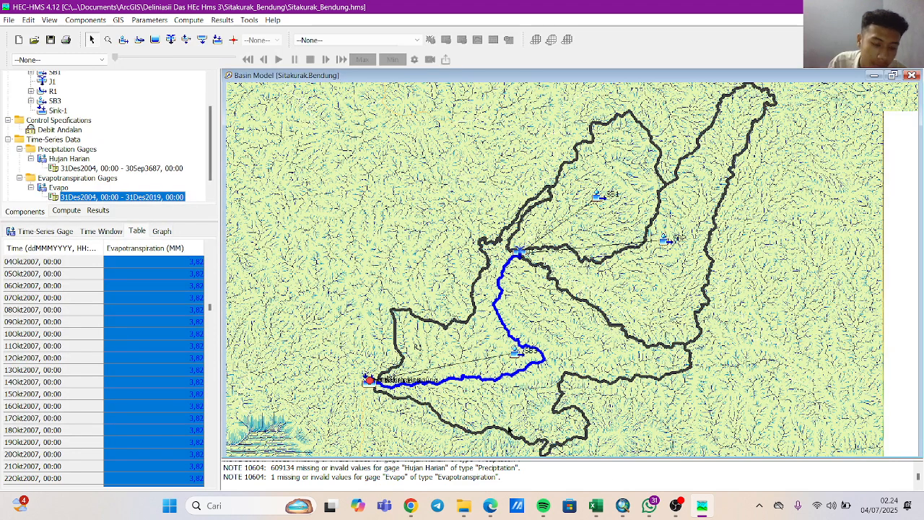
Save the project with the filled Evapo gage data.
left_click(610, 446)
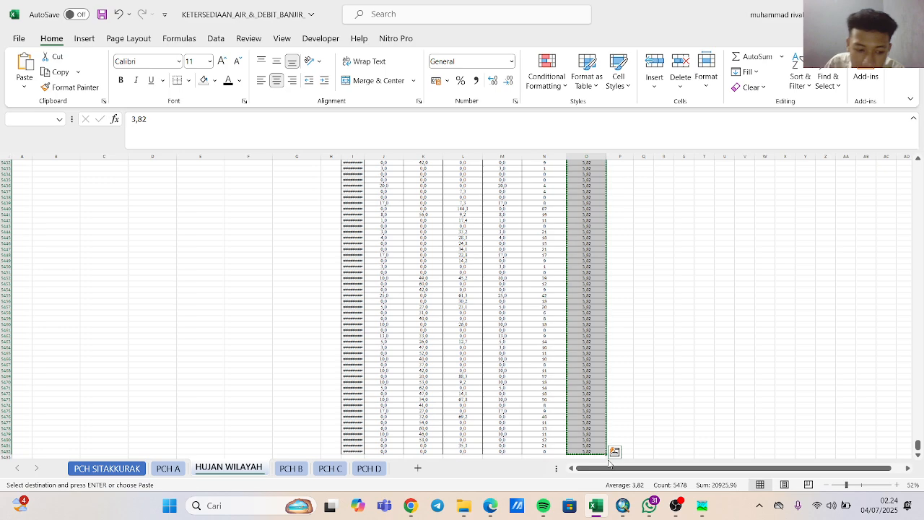
left_click(712, 505)
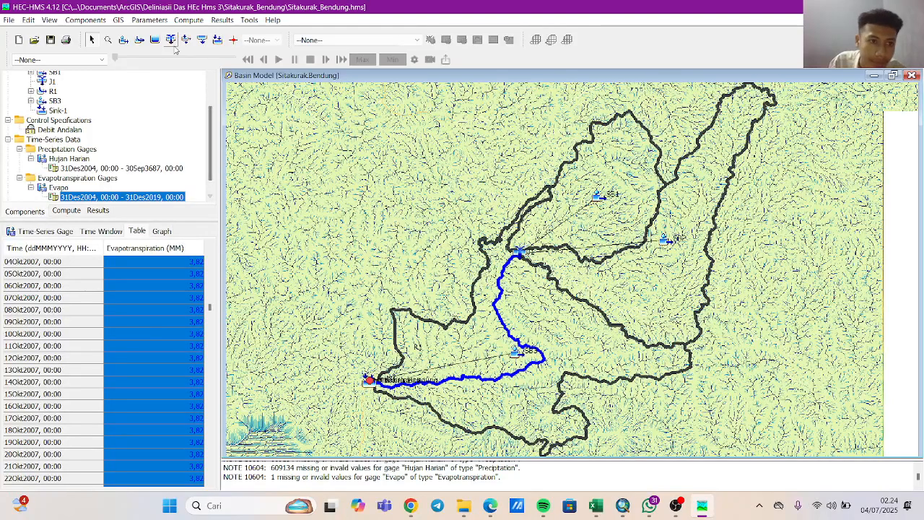
left_click(9, 21)
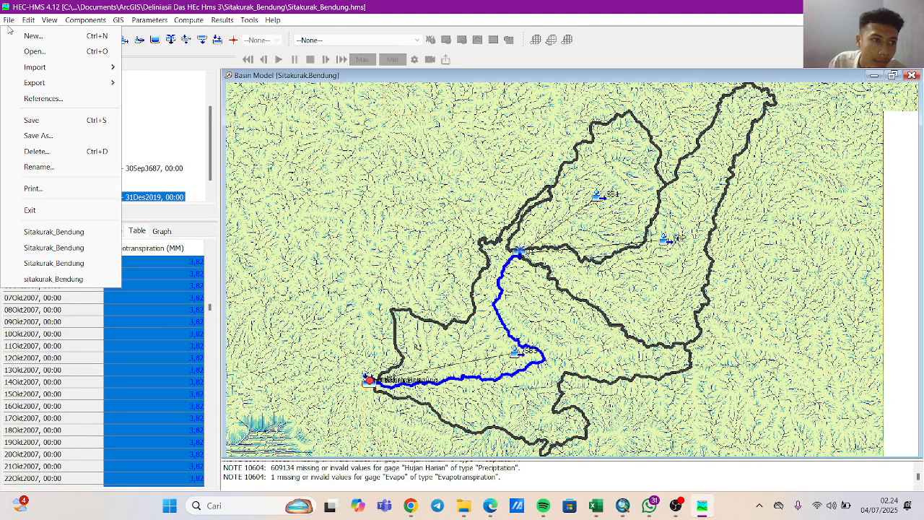
left_click(33, 125)
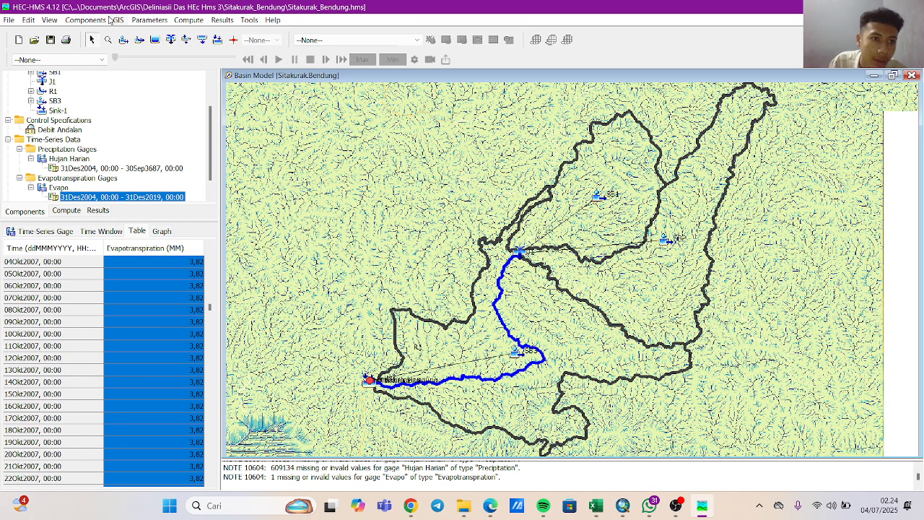
Start a new meteorologic model in the Meteorologic Model Manager and name it HUjan Harian.
left_click(99, 21)
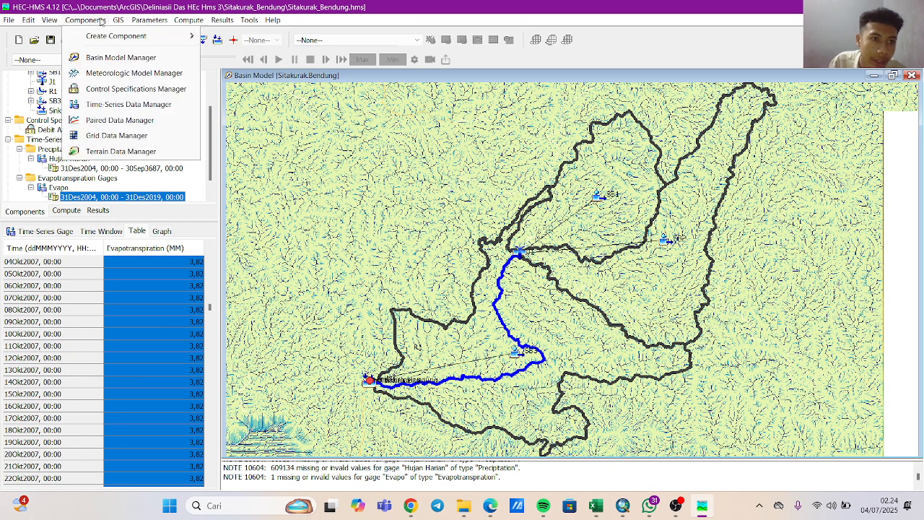
left_click(132, 73)
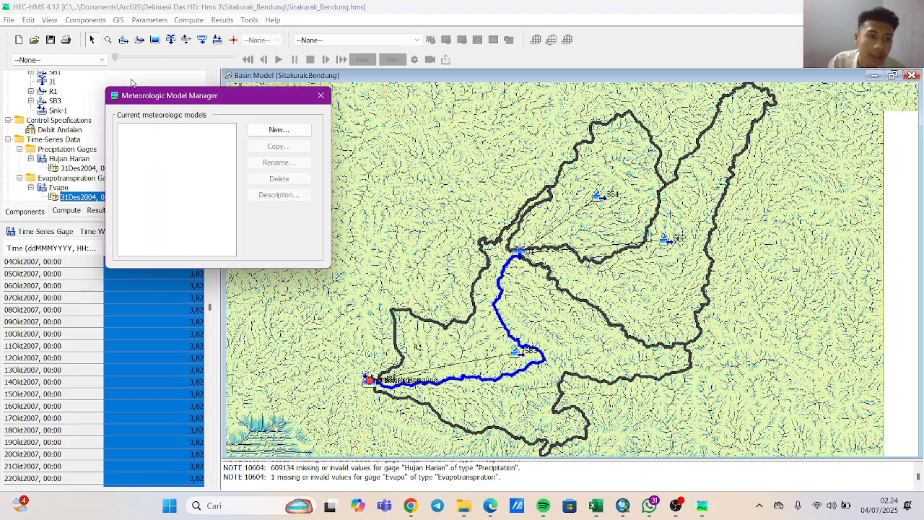
left_click(260, 135)
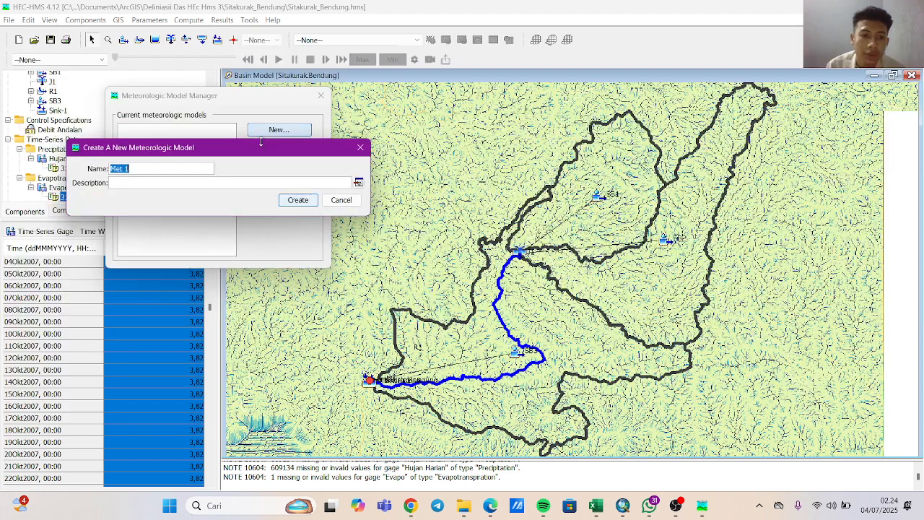
key("BackSpace")
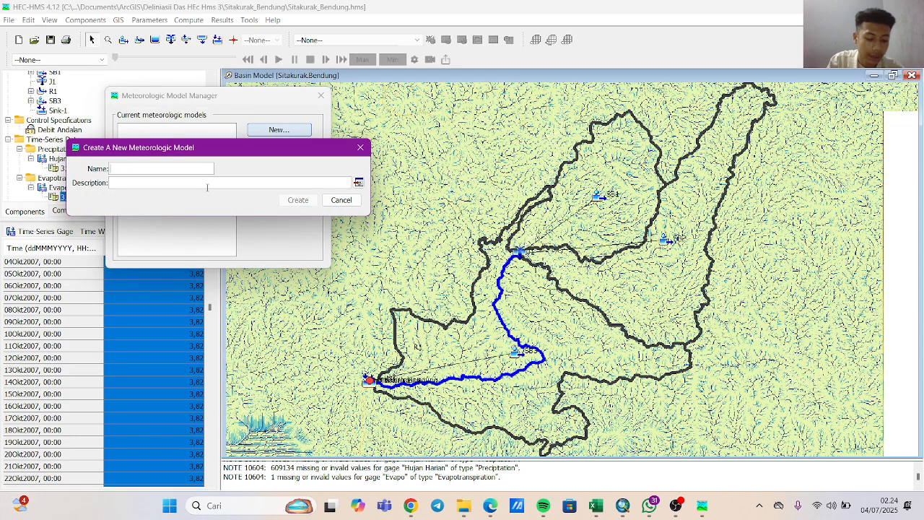
type("HUjan Haran")
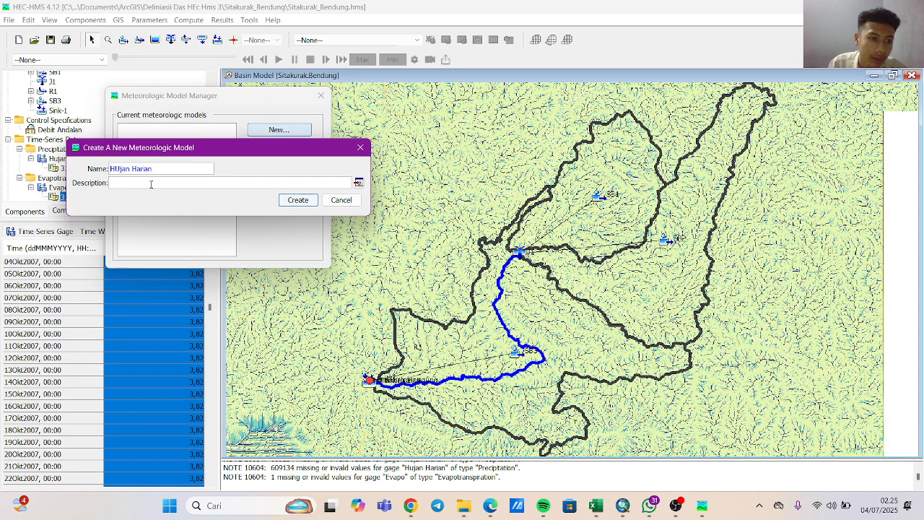
type("Met")
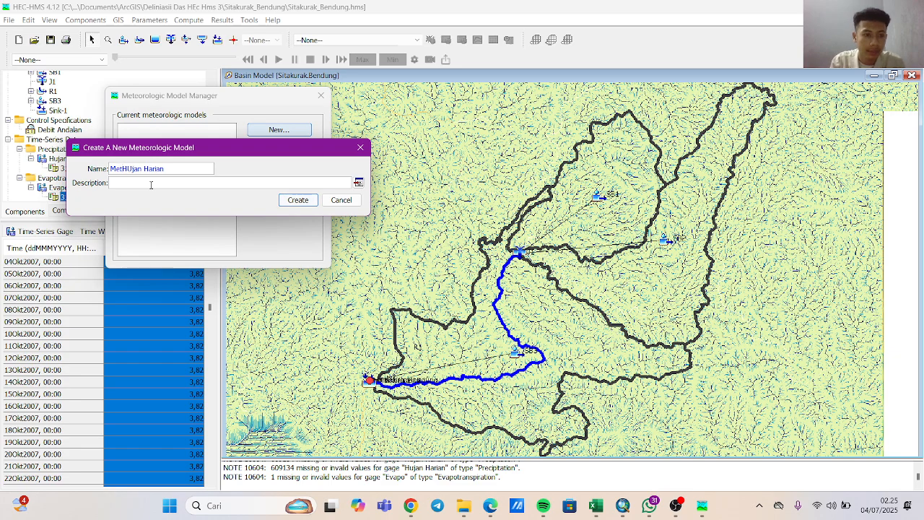
type("ode")
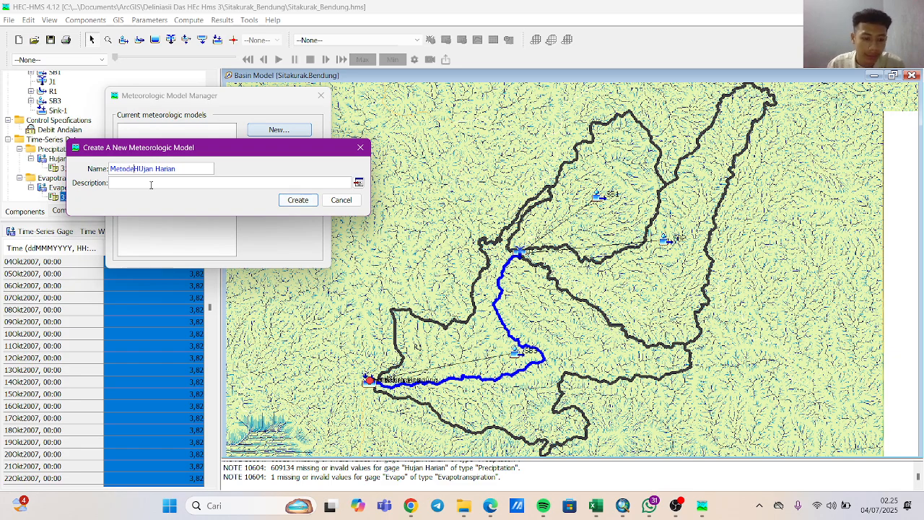
type("v")
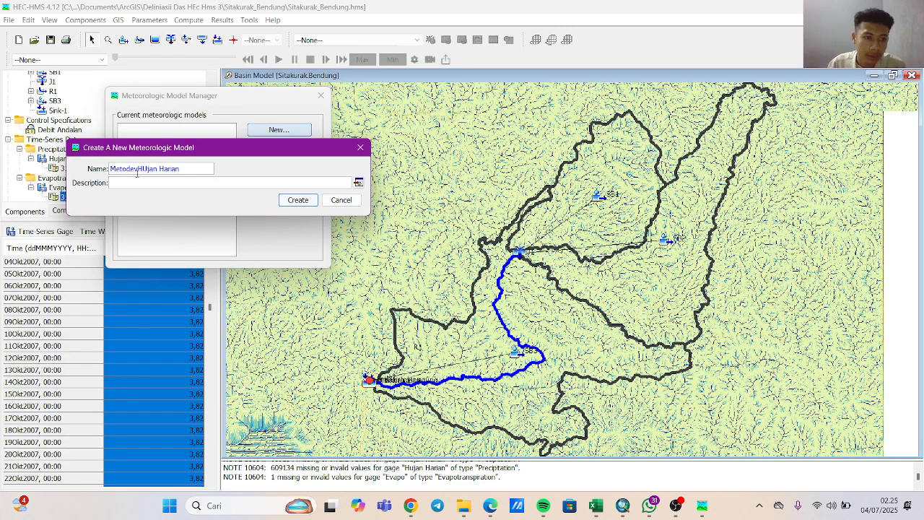
key("BackSpace")
key("BackSpace")
key("BackSpace")
key("BackSpace")
key("BackSpace")
key("BackSpace")
key("BackSpace")
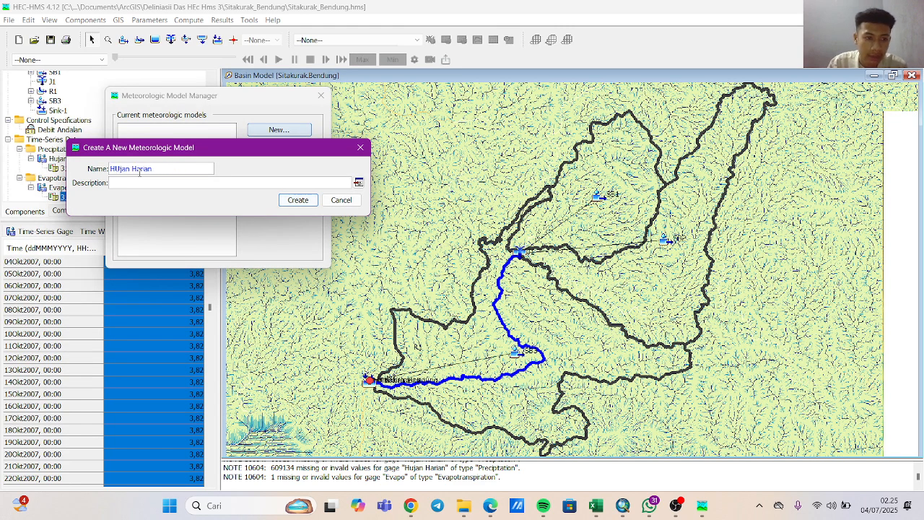
Create the named meteorologic model, close the manager, and open the model's settings under Meteorologic Models.
left_click(296, 207)
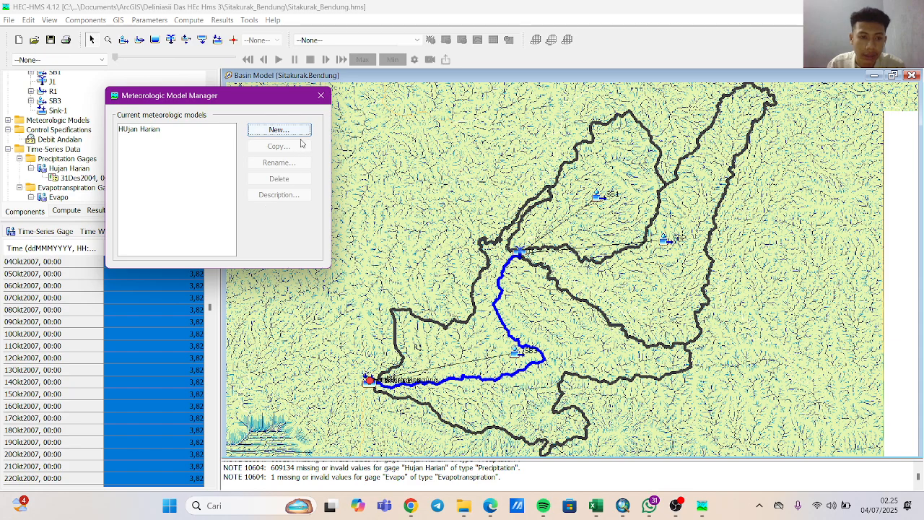
left_click(321, 96)
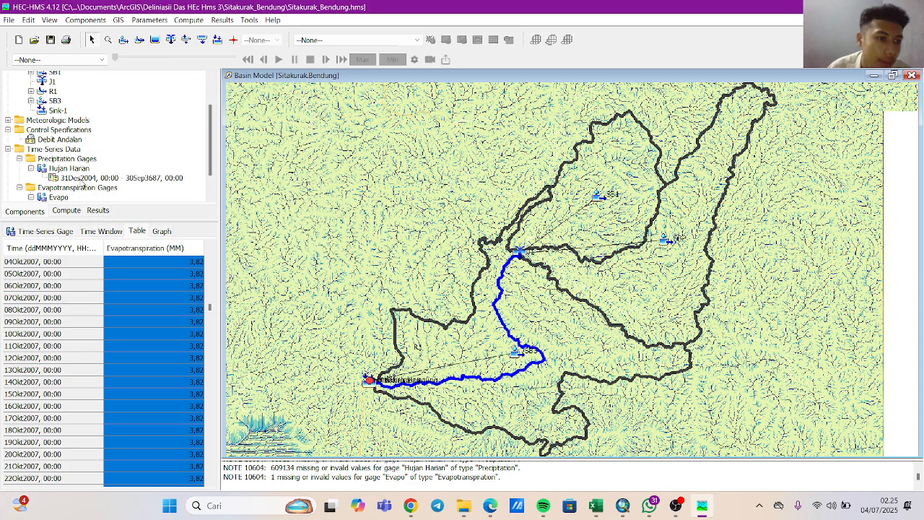
scroll(83, 184, "down", 1)
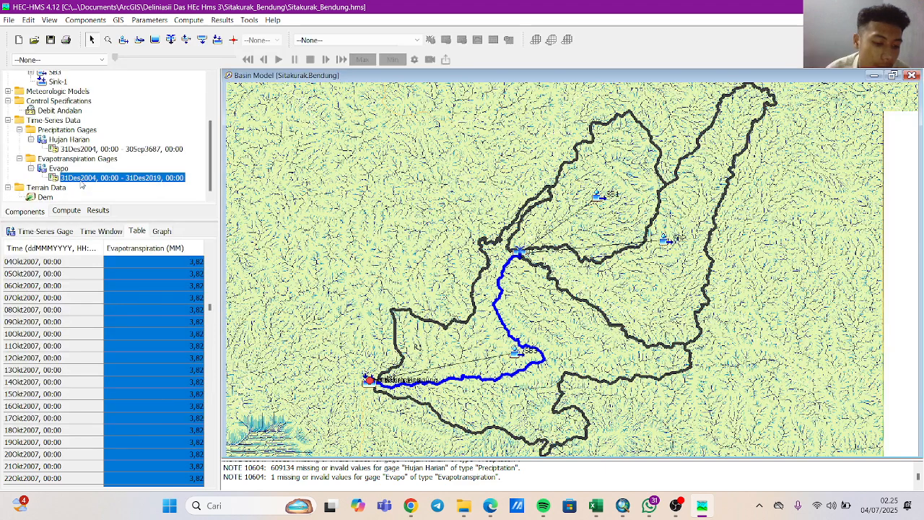
scroll(56, 160, "up", 3)
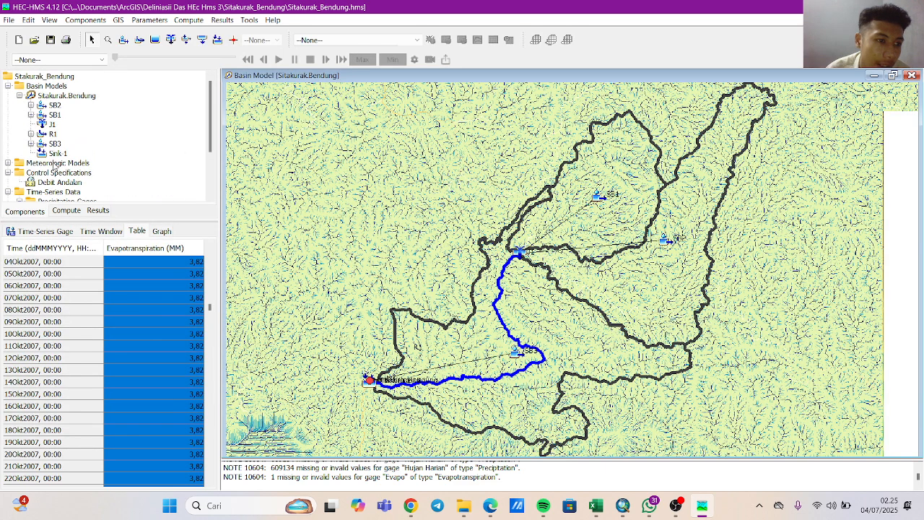
left_click(54, 165)
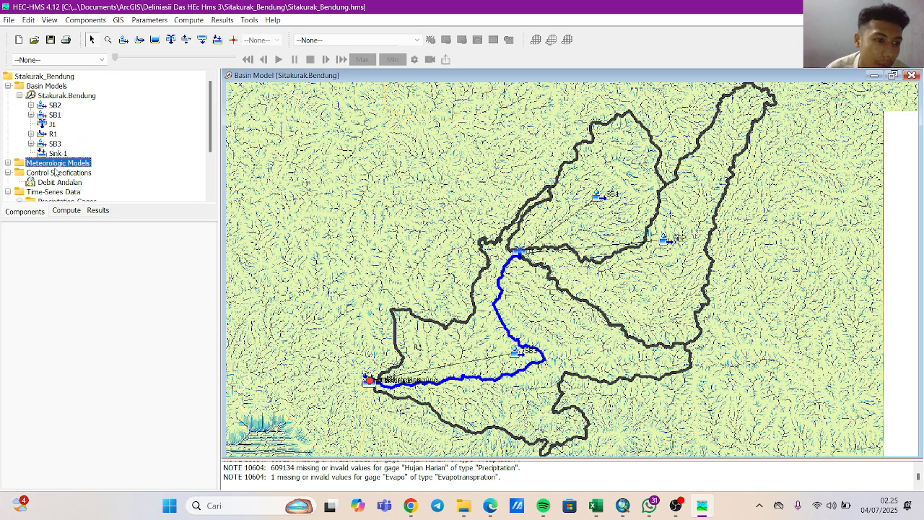
left_click(8, 164)
left_click(54, 174)
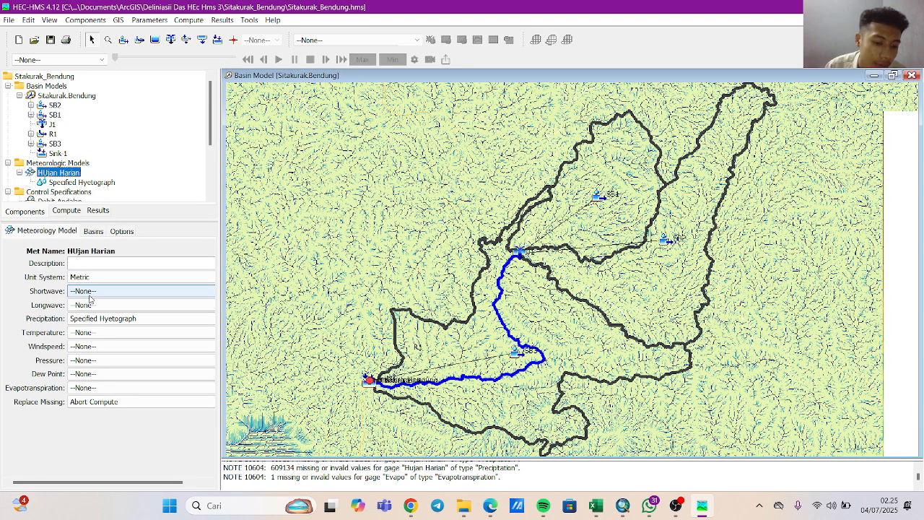
left_click(58, 163)
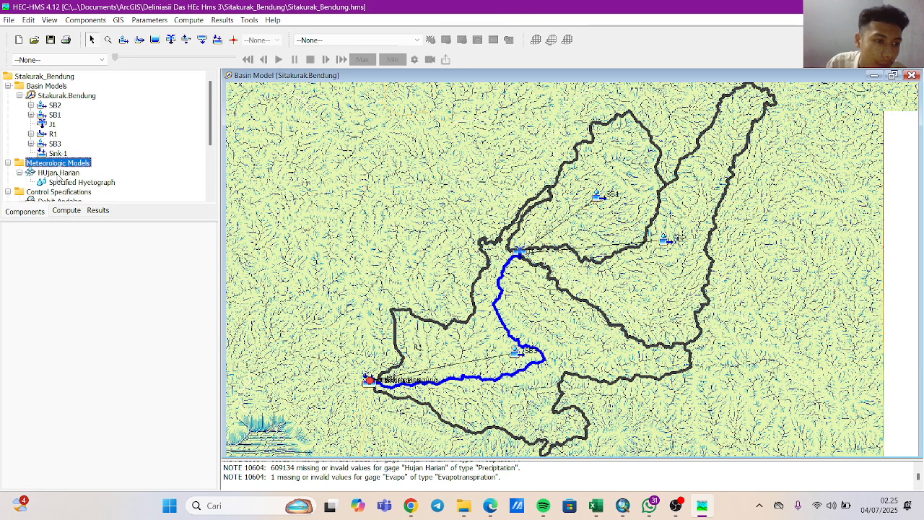
left_click(58, 173)
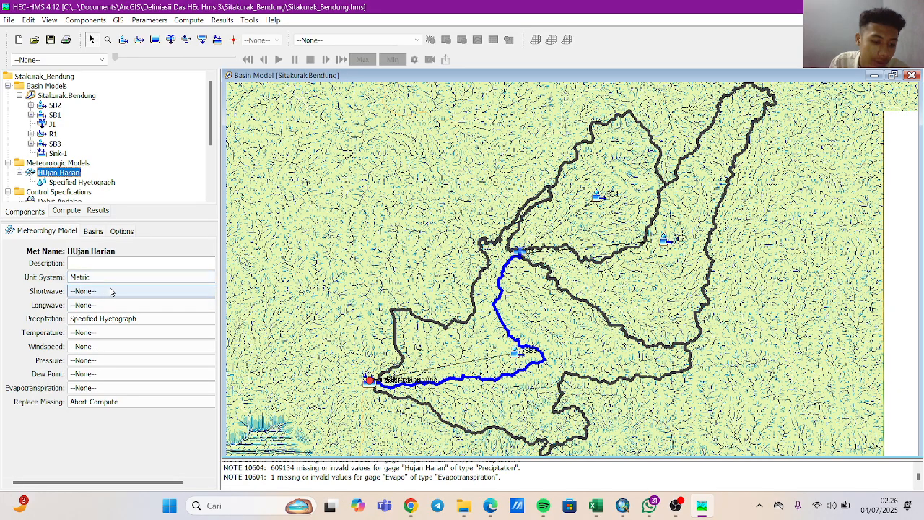
left_click(114, 318)
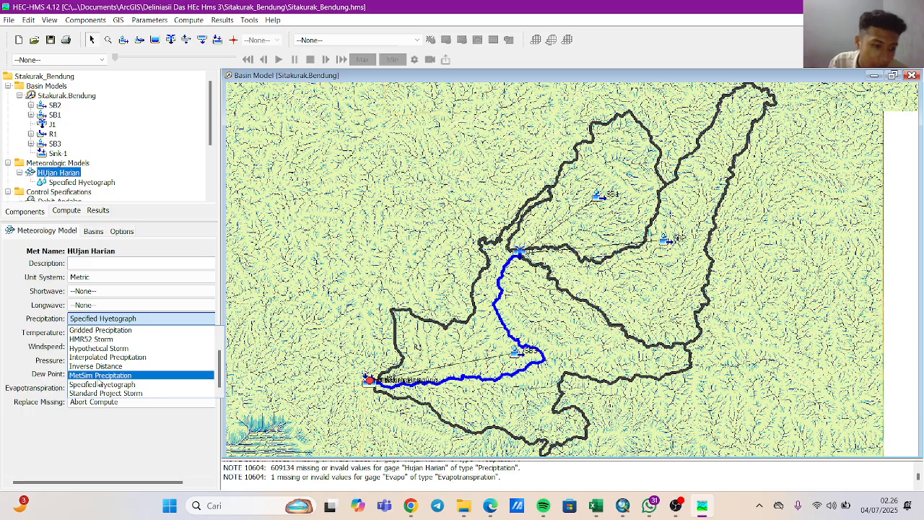
left_click(114, 374)
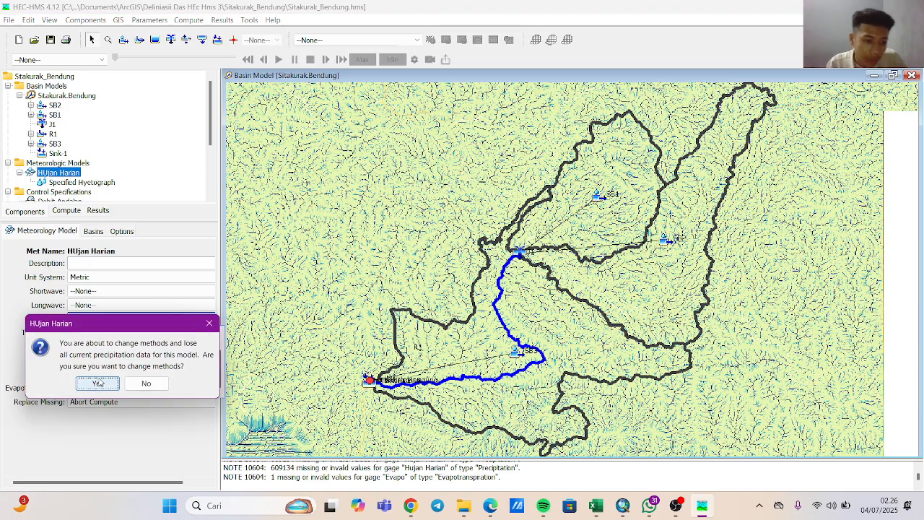
left_click(206, 330)
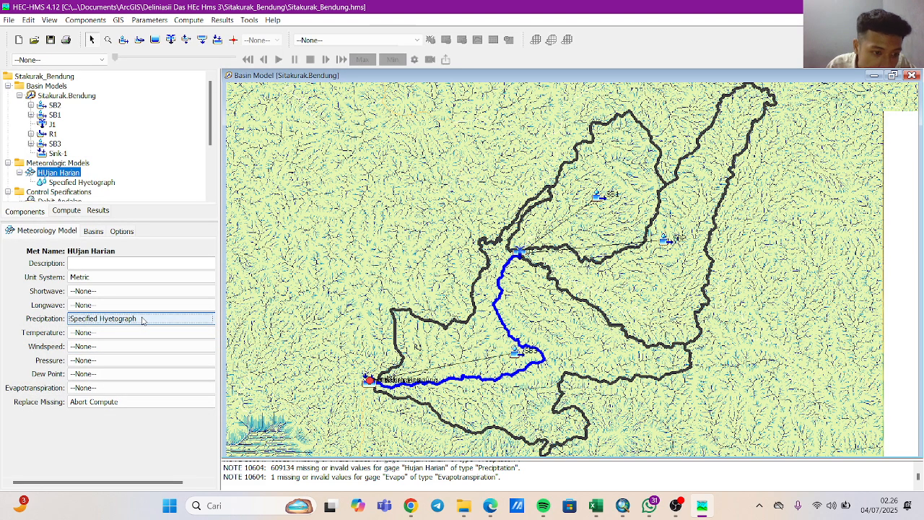
left_click(153, 320)
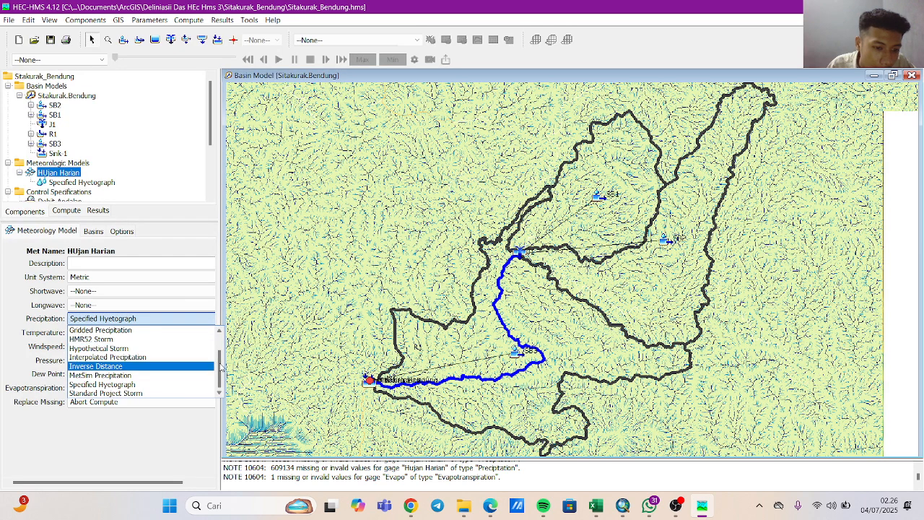
mouse_move(219, 366)
left_mouse_down()
mouse_move(218, 341)
mouse_move(210, 368)
left_mouse_up()
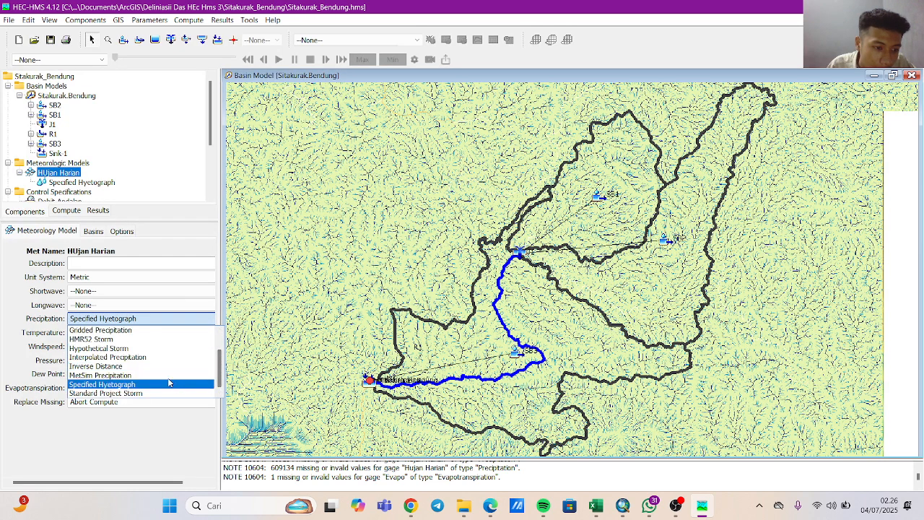
left_click(128, 392)
left_click(209, 324)
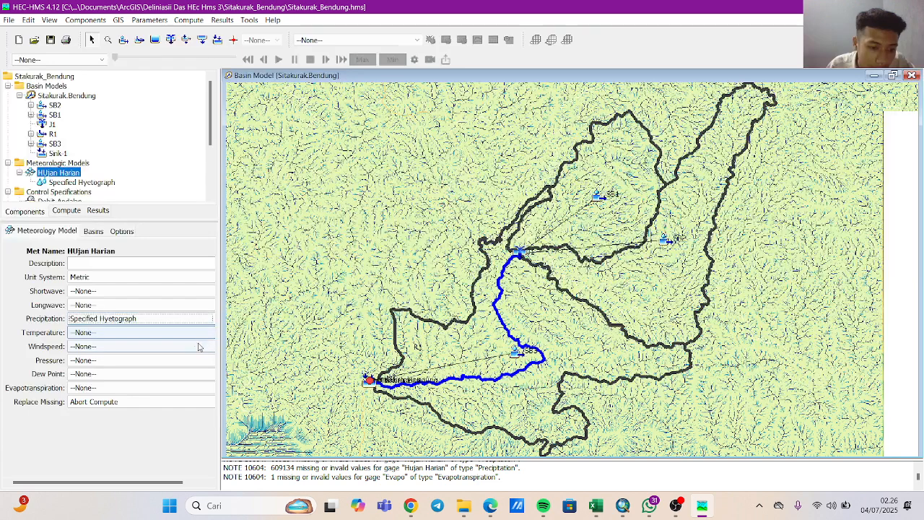
Keep Specified Hyetograph as the HUjan Harian precipitation method and set the handling of missing data to Set To Default.
left_click(166, 319)
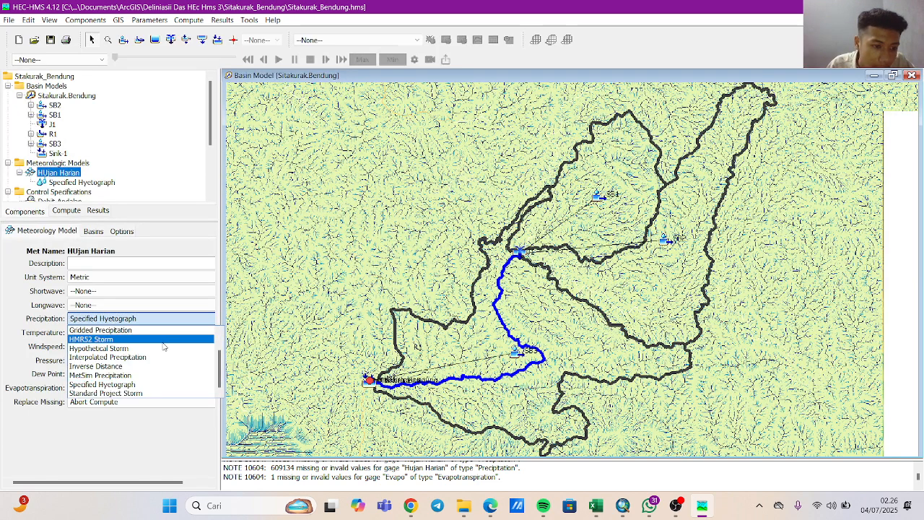
left_click(133, 385)
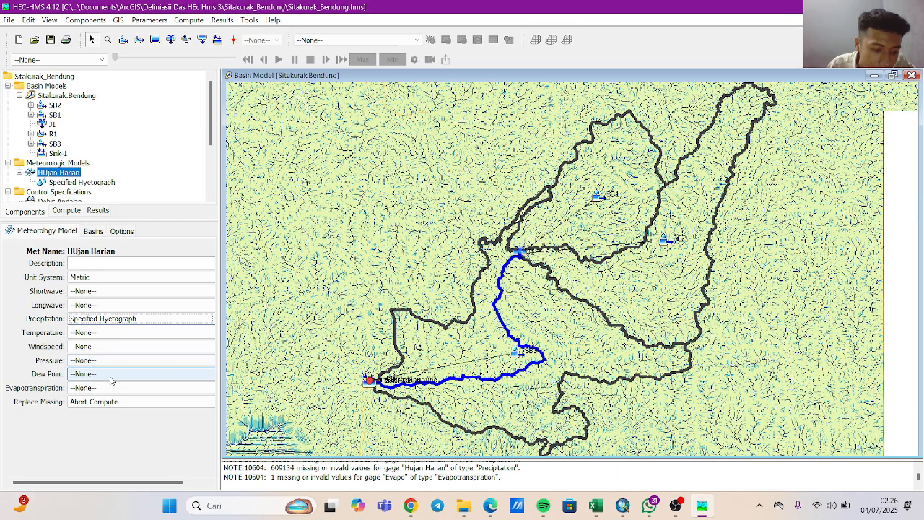
left_click(109, 402)
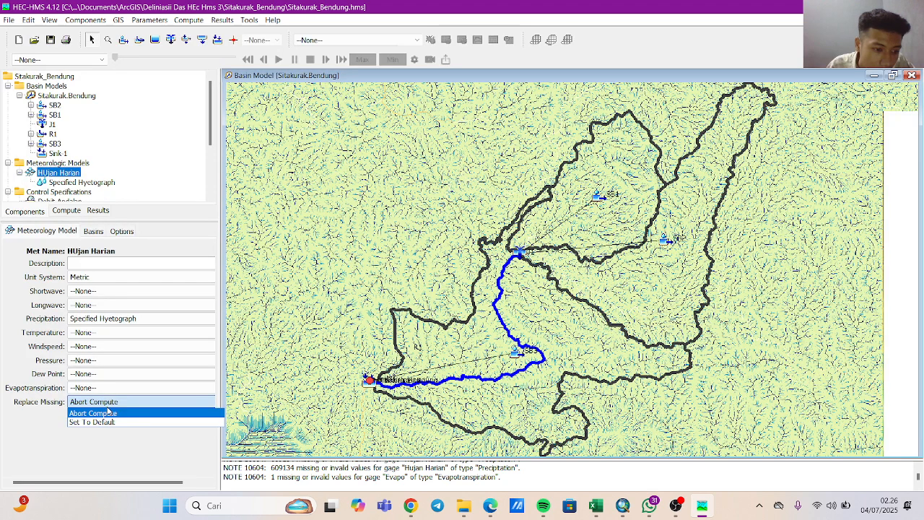
left_click(108, 421)
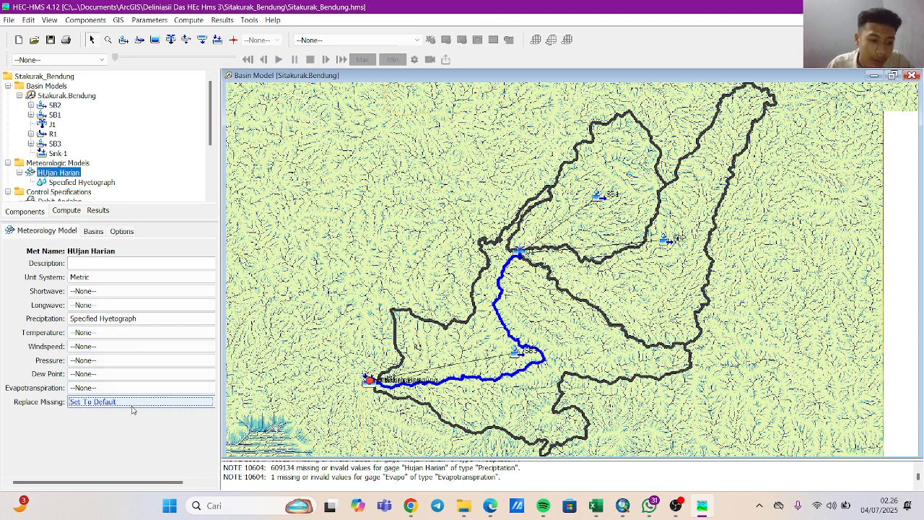
Include the subbasins of the Sitakurak.Bendung basin model in the HUjan Harian meteorologic model.
left_click(96, 234)
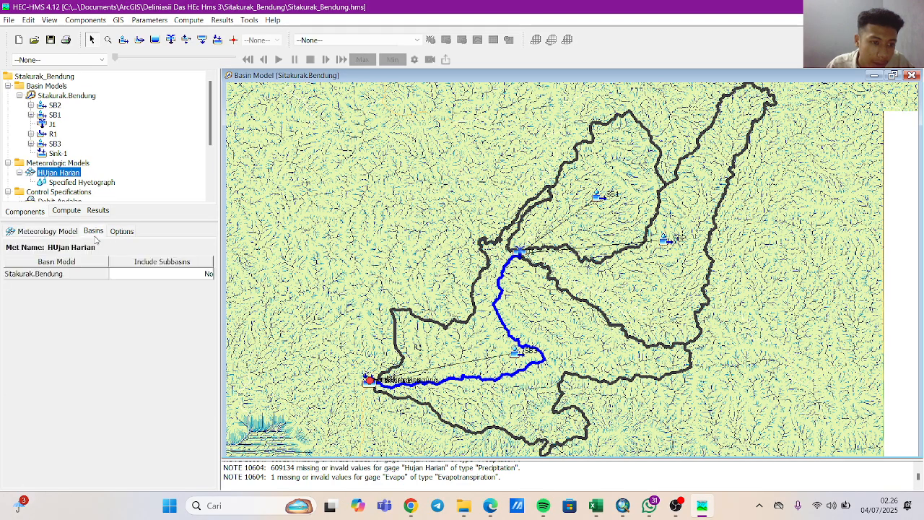
left_click(164, 274)
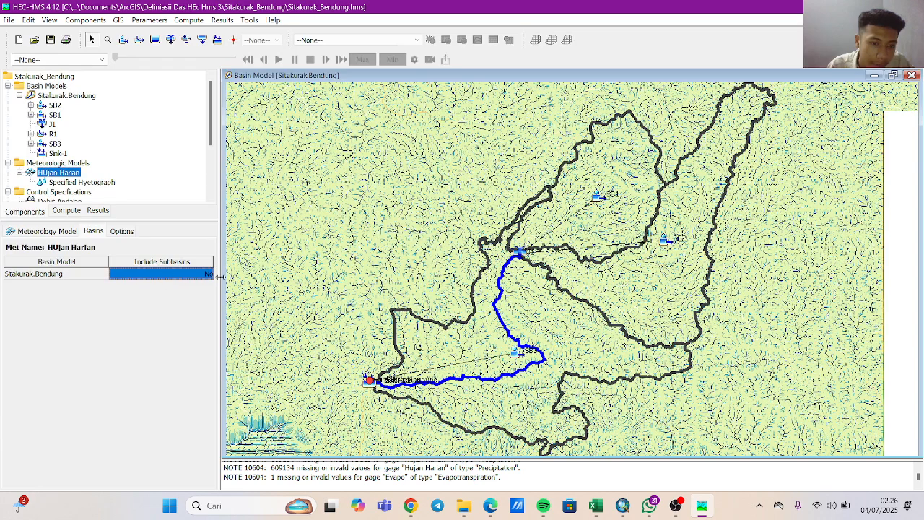
left_click_drag(220, 277, 218, 277)
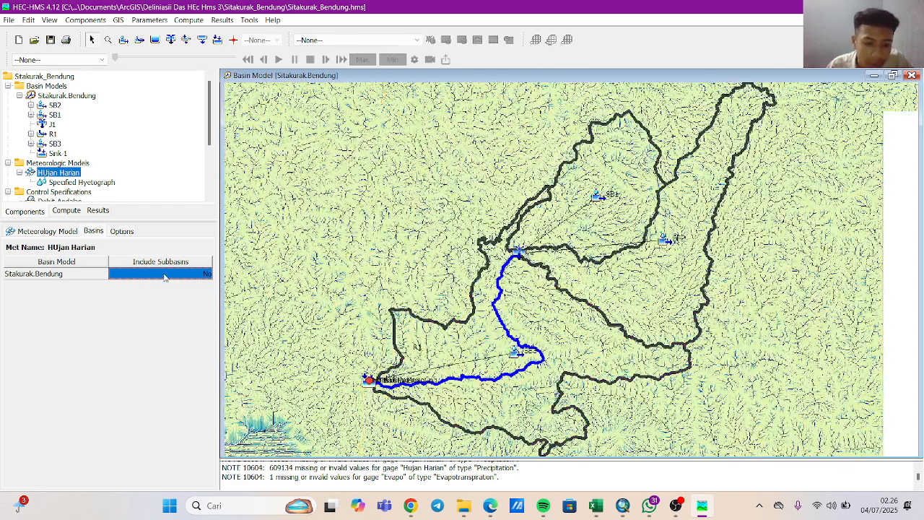
key("Left")
left_click(168, 276)
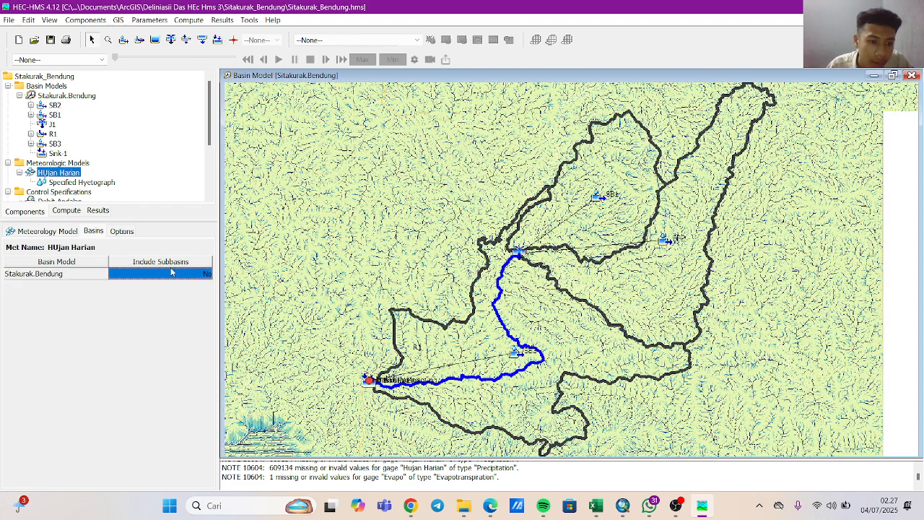
left_click(200, 276)
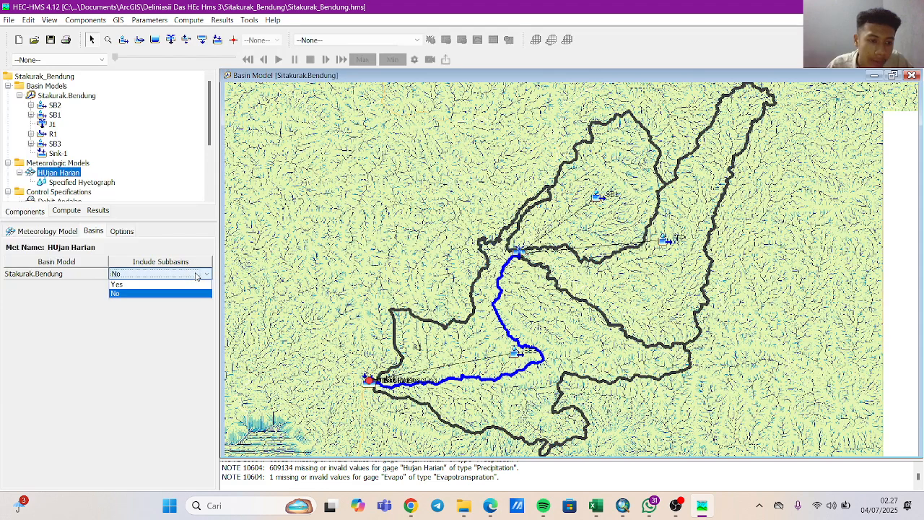
left_click(181, 284)
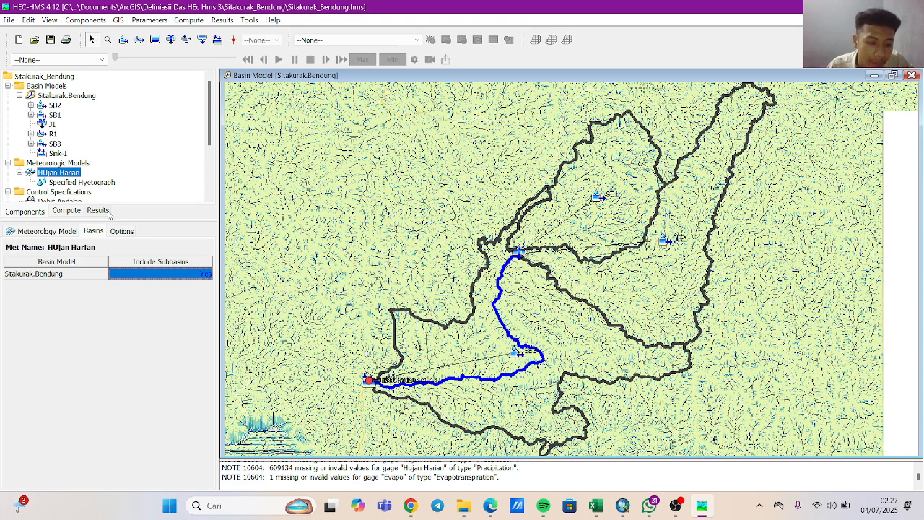
Assign the Hujan Harian gage to subbasins SB1, SB2 and SB3 in the model's Specified Hyetograph settings.
left_click(65, 183)
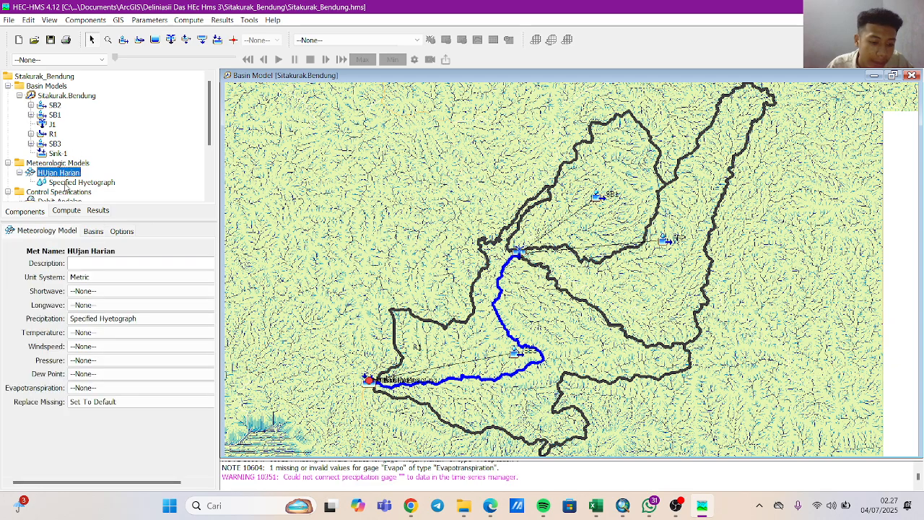
left_click(70, 184)
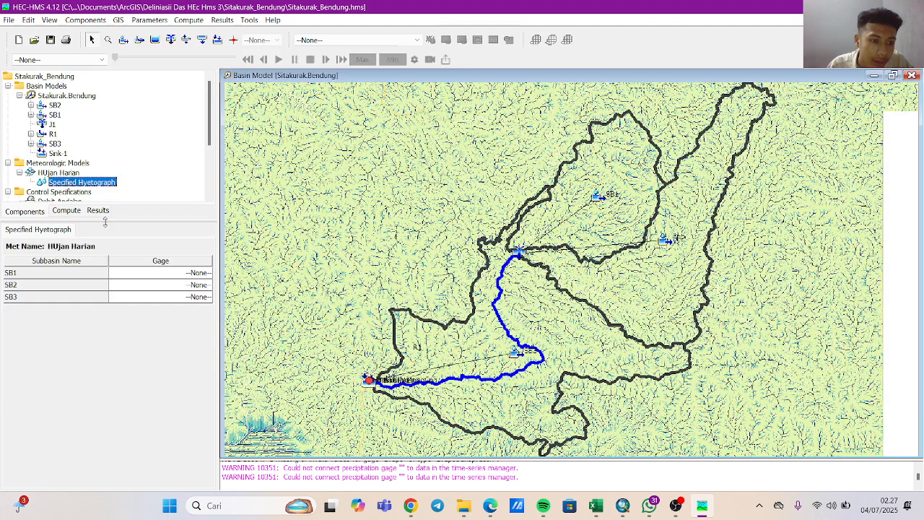
left_click(204, 274)
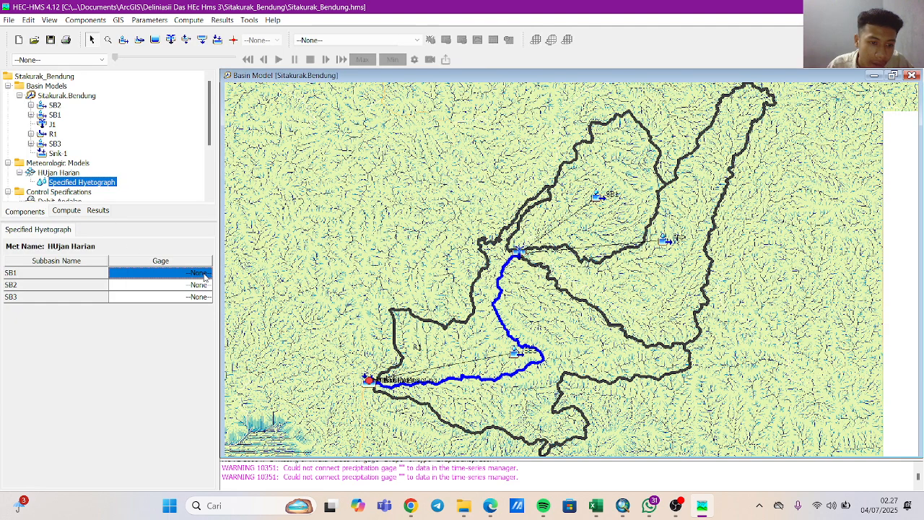
left_click(204, 274)
left_click(182, 293)
left_click(186, 287)
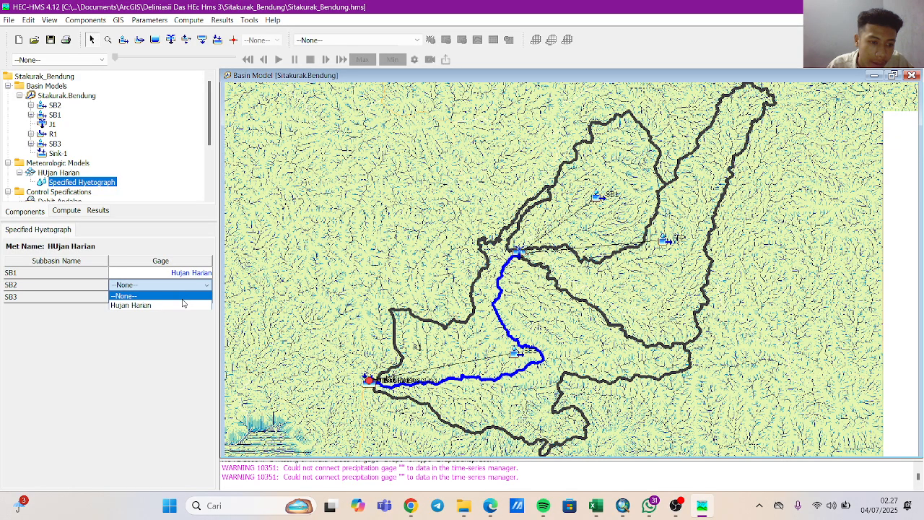
left_click(189, 304)
left_click(191, 296)
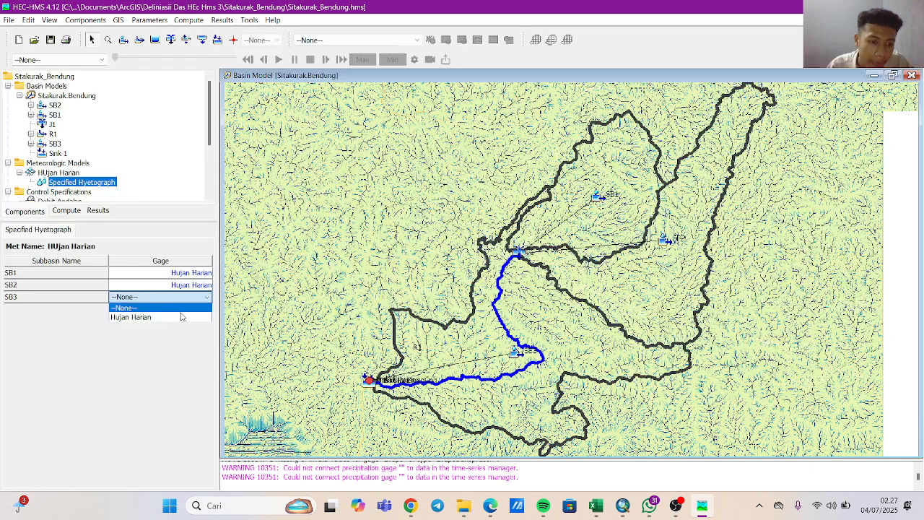
left_click(181, 316)
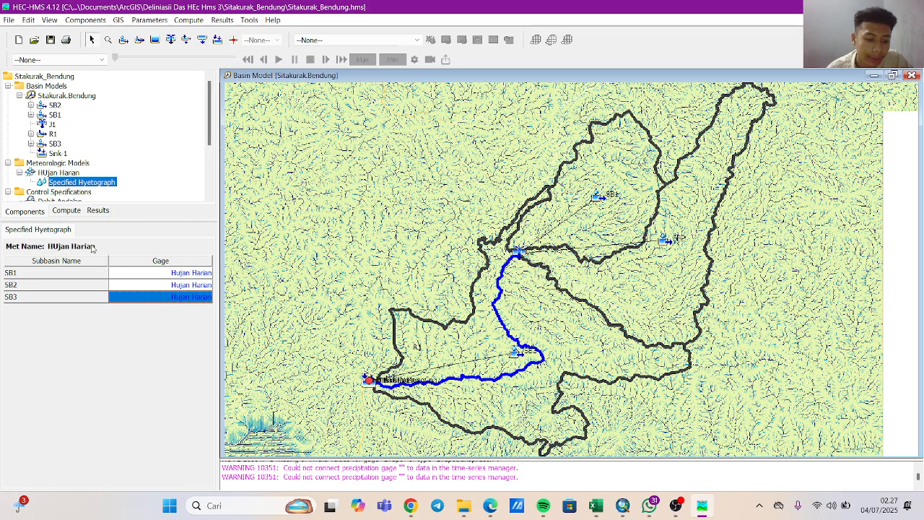
Review the HUjan Harian model's basin, option and gage settings and the Evapo gage's time-series data.
left_click(58, 175)
left_click(99, 231)
left_click(120, 231)
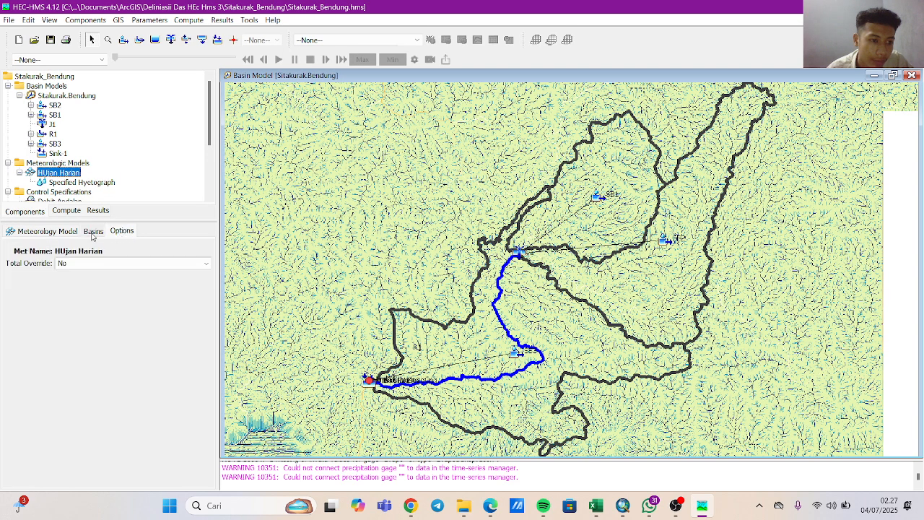
left_click(92, 232)
left_click(123, 233)
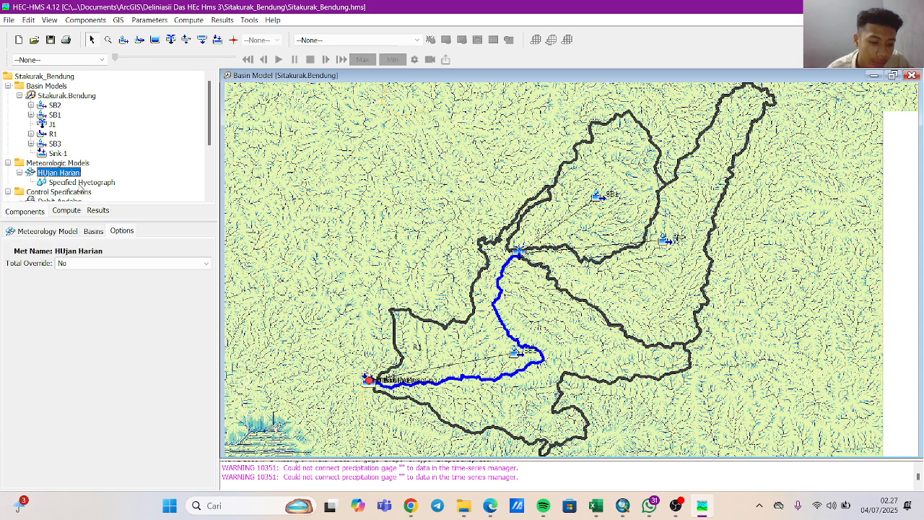
left_click(83, 184)
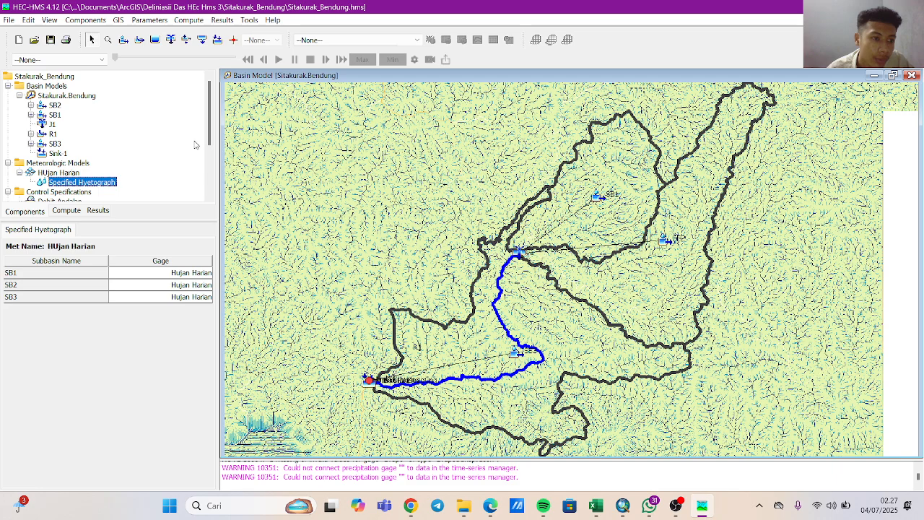
scroll(145, 143, "down", 2)
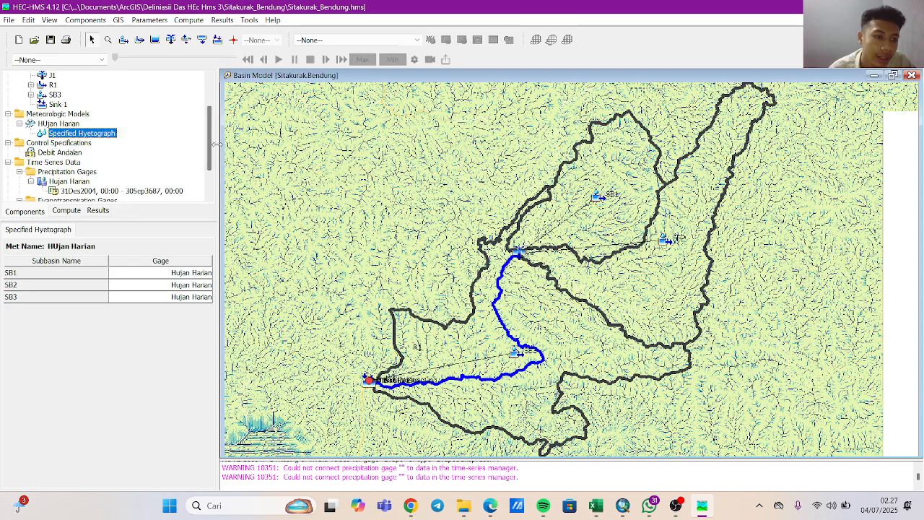
left_click_drag(217, 144, 207, 169)
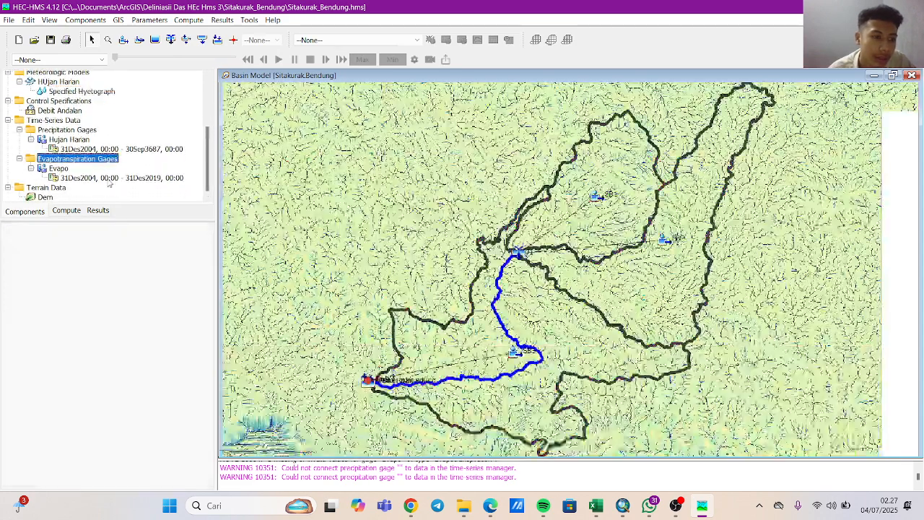
left_click(108, 178)
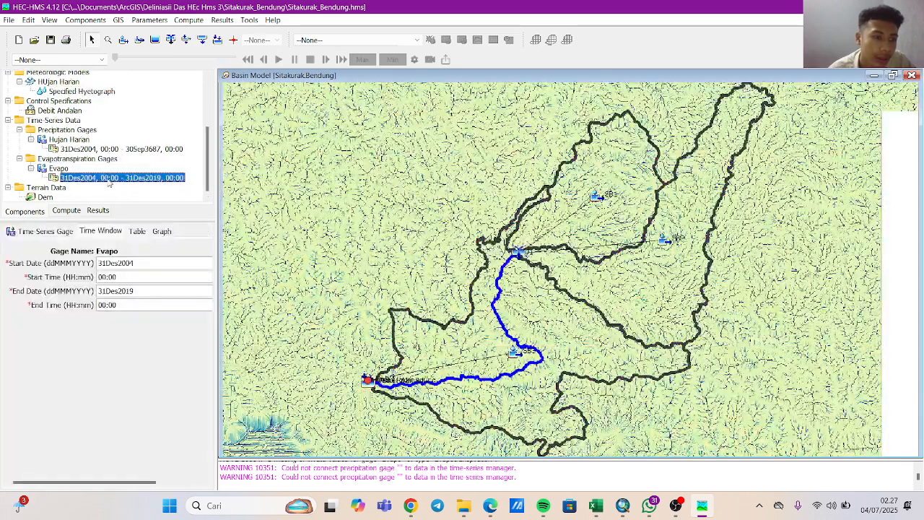
left_click(137, 231)
left_click(162, 231)
left_click(61, 169)
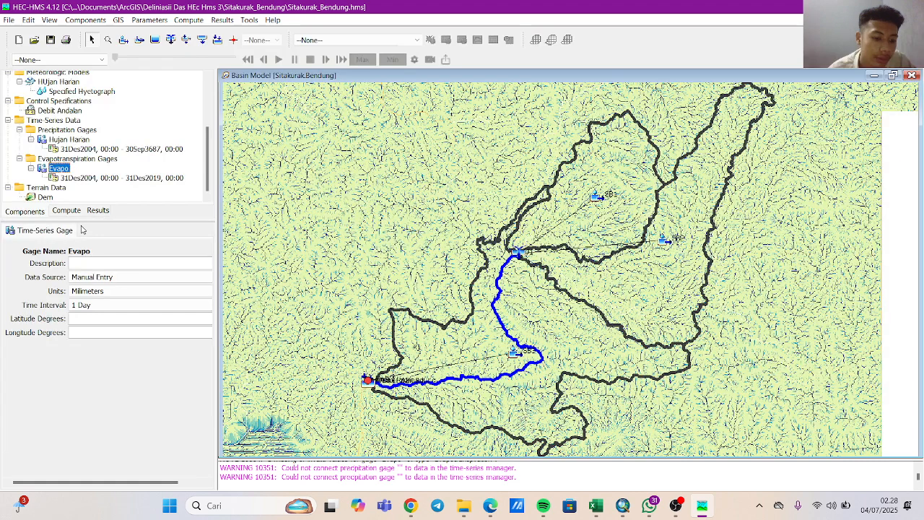
Start creating a simulation run, name it Debit Andalan, and continue to the basin model selection.
left_click(190, 20)
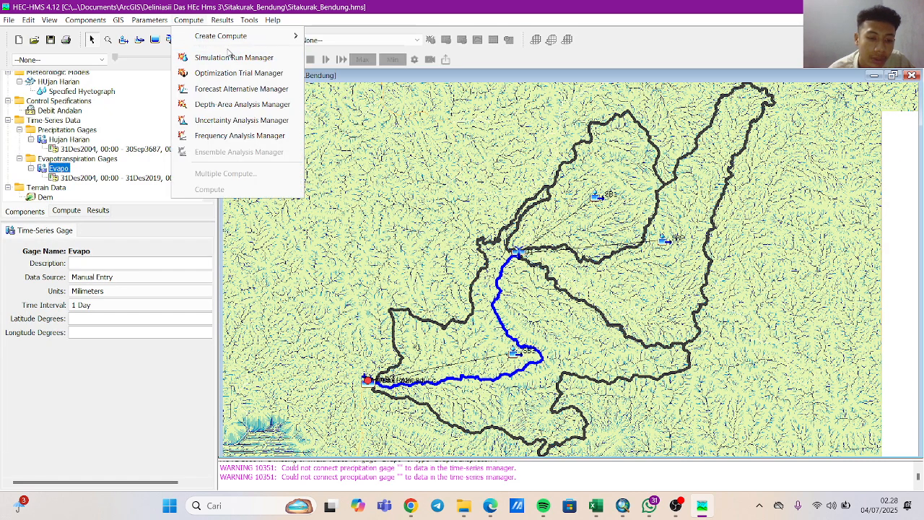
mouse_move(241, 40)
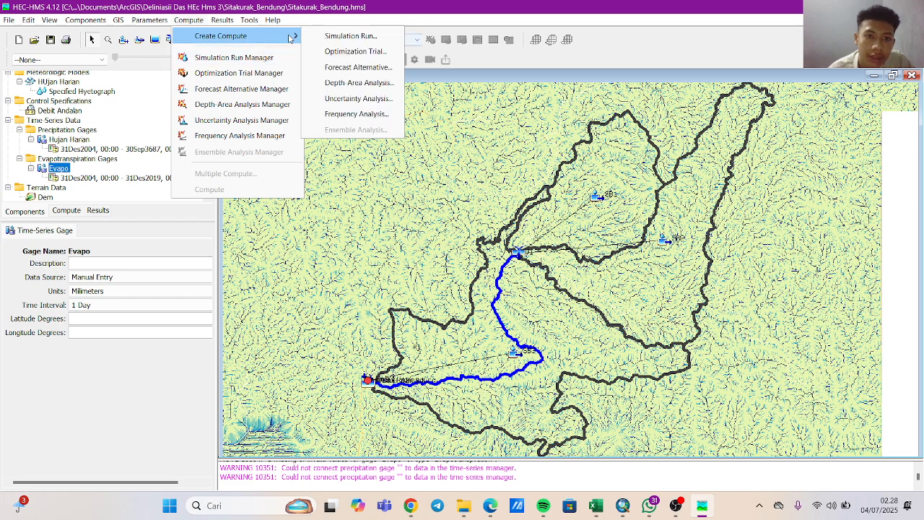
left_click(326, 39)
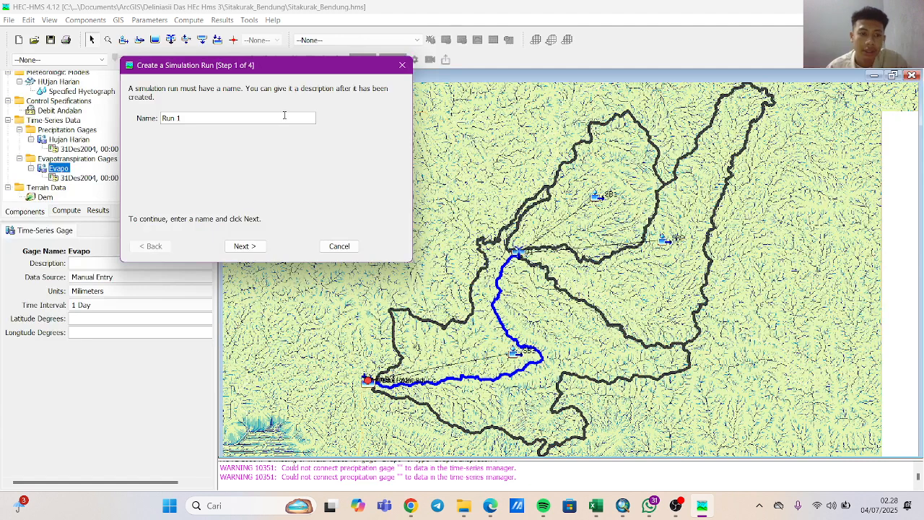
key("BackSpace")
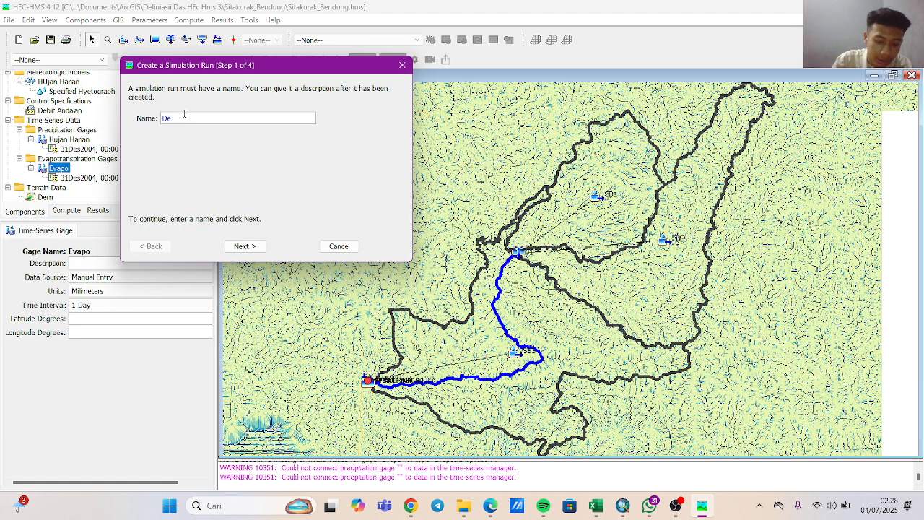
type("Debit Andalan")
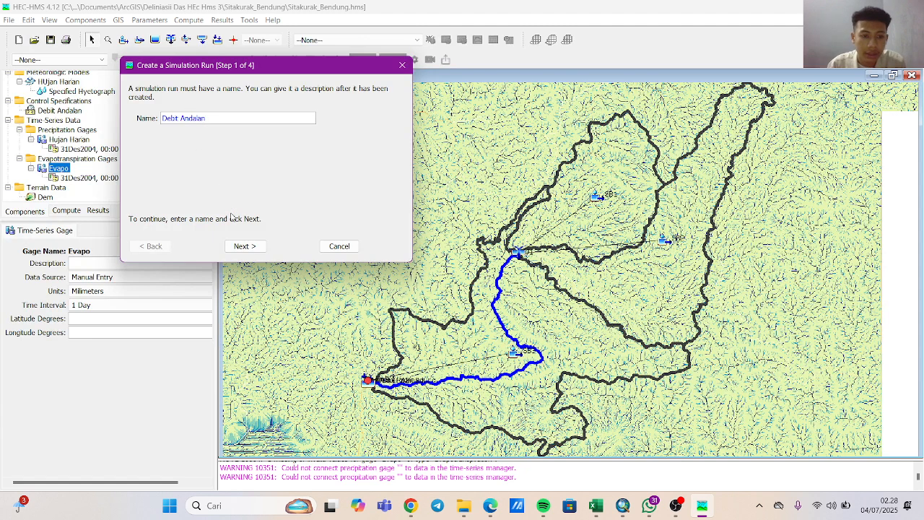
left_click(246, 246)
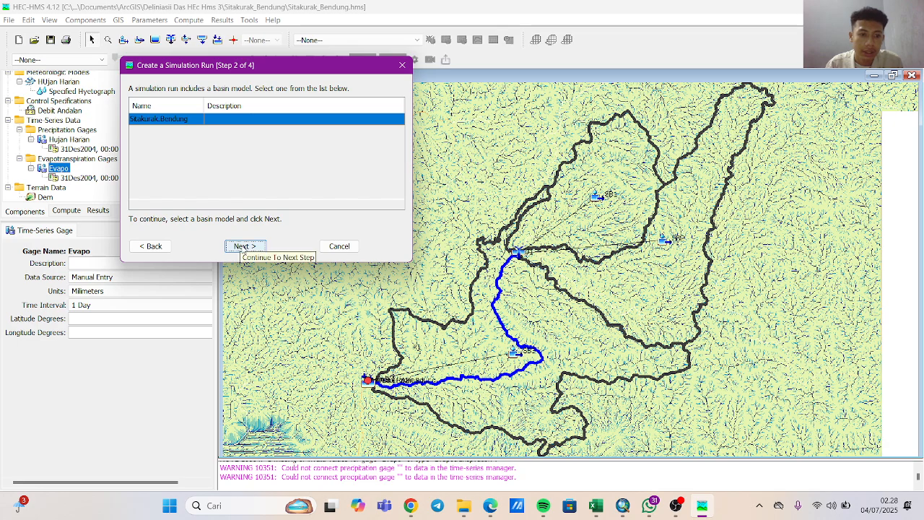
Finish creating the simulation run with basin model Sitakurak.Bendung, meteorologic model HUjan Harian and control specifications Debit Andalan.
left_click(244, 246)
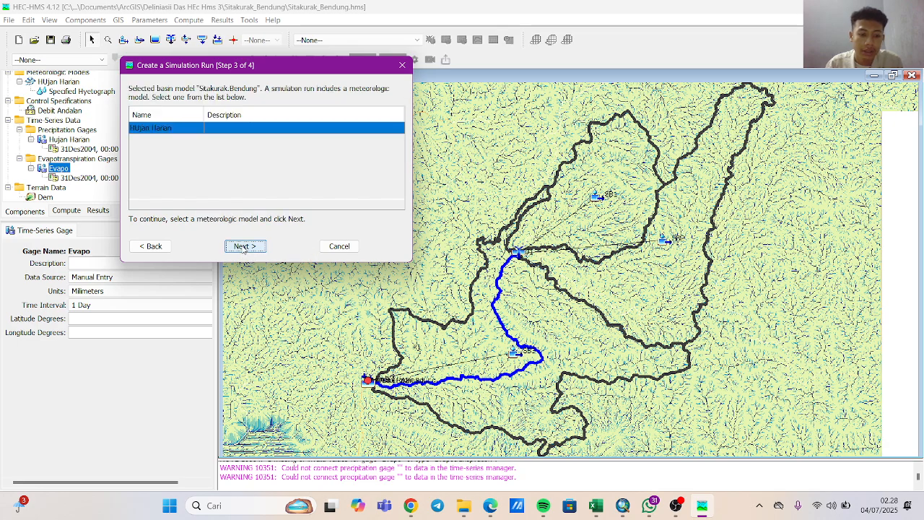
left_click(244, 247)
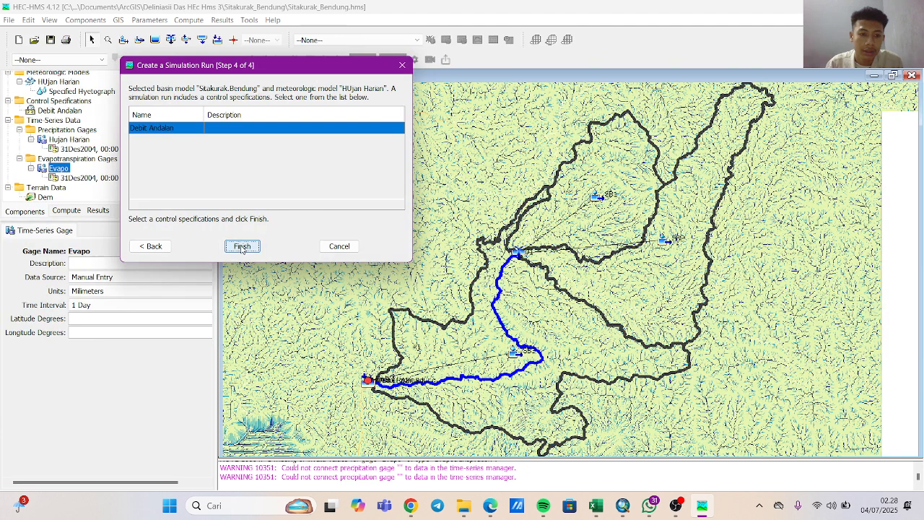
left_click(242, 246)
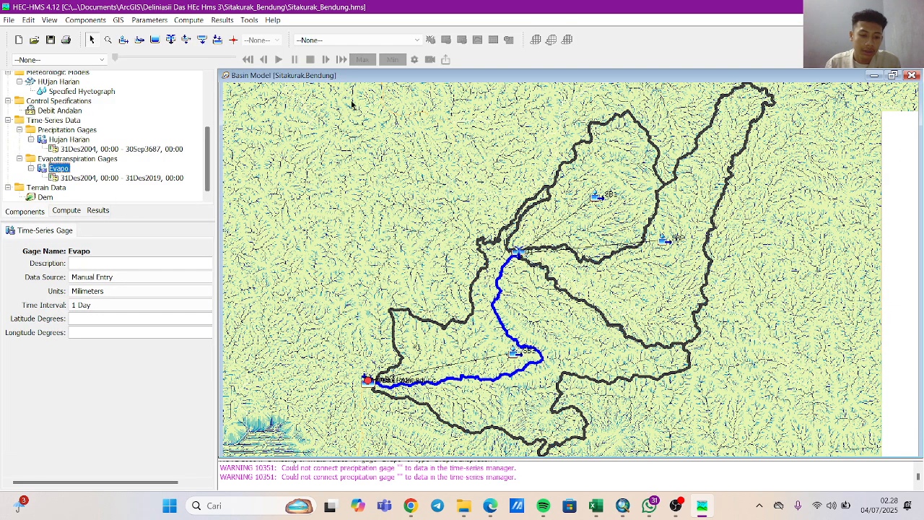
Select Debit Andalan as the current simulation run for computing.
left_click(367, 40)
left_click(365, 43)
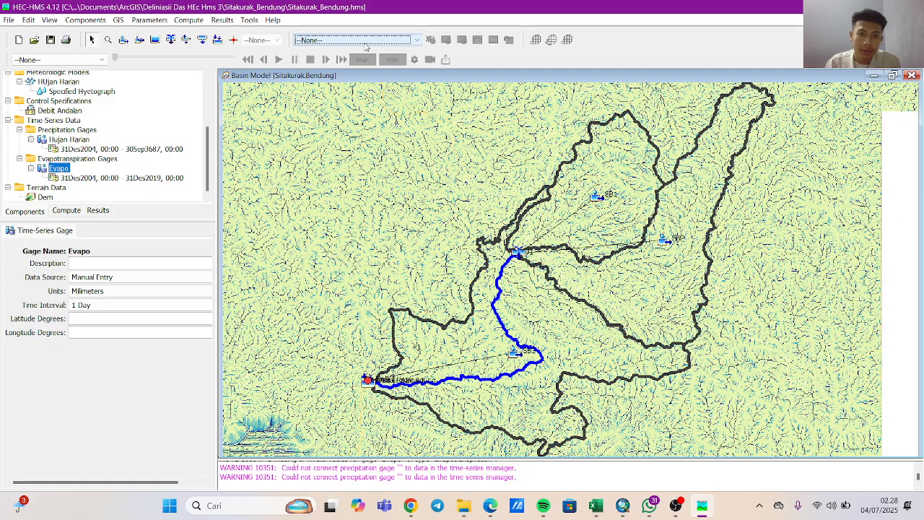
left_click(365, 43)
left_click(356, 60)
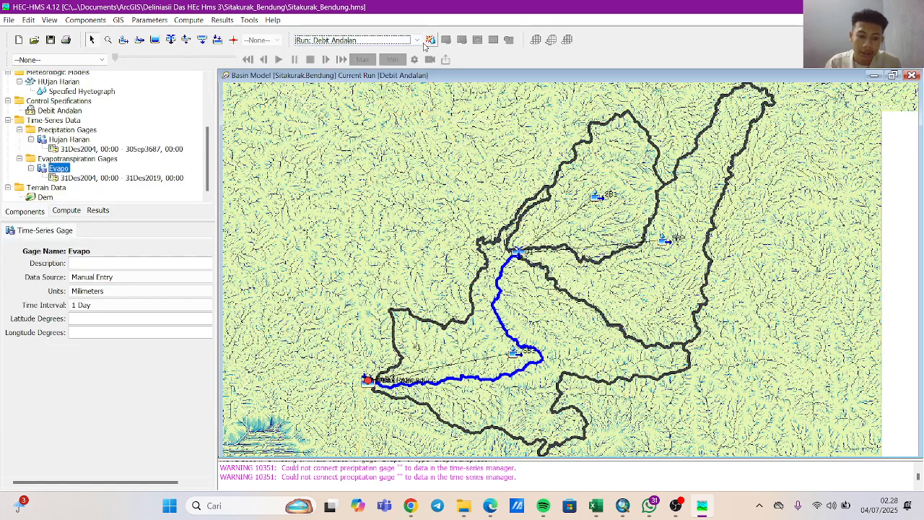
Try to compute the Debit Andalan run twice, closing the progress window after each attempt.
left_click(426, 43)
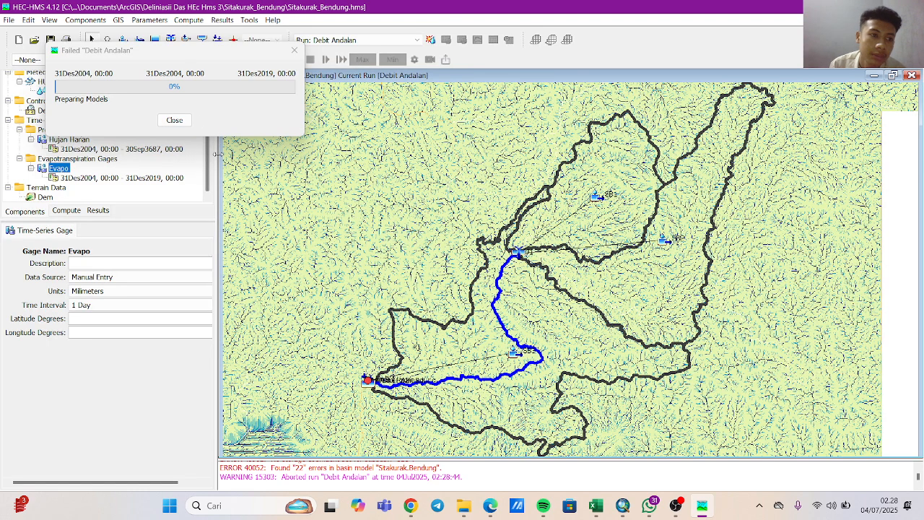
left_click(172, 82)
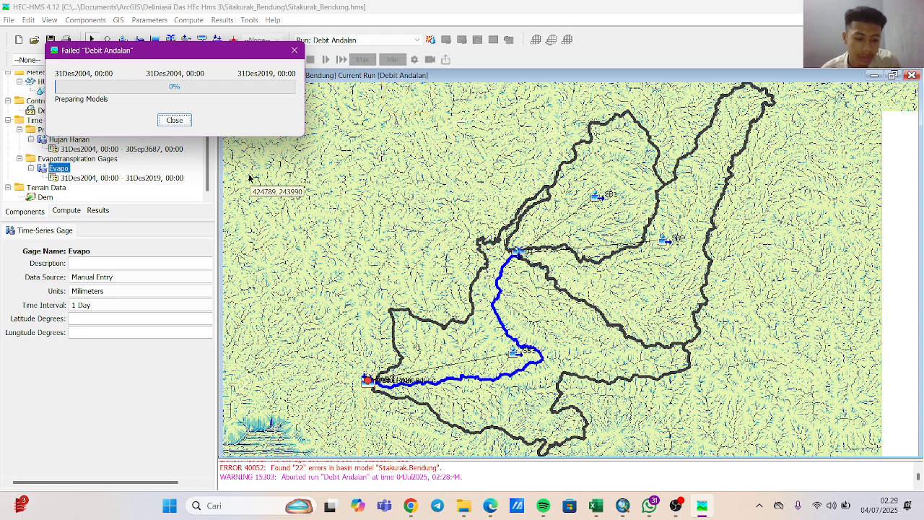
left_click(294, 51)
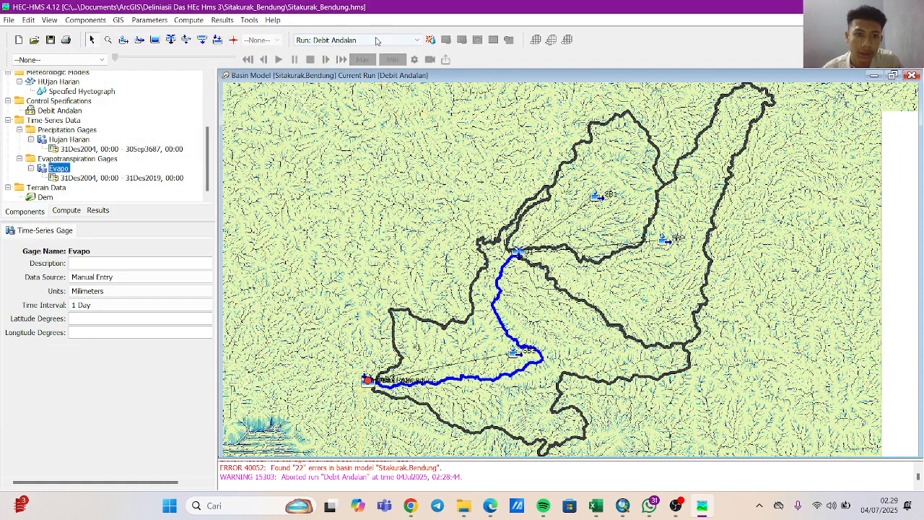
left_click(431, 40)
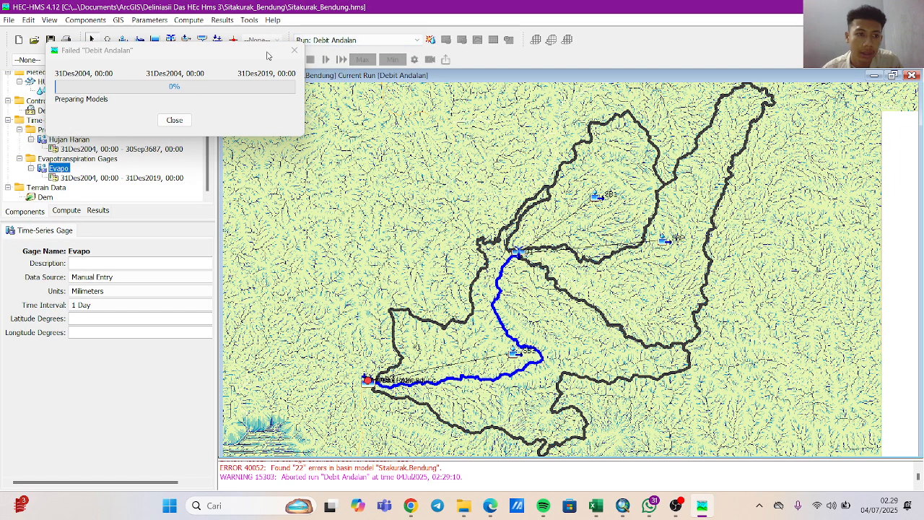
left_click(294, 50)
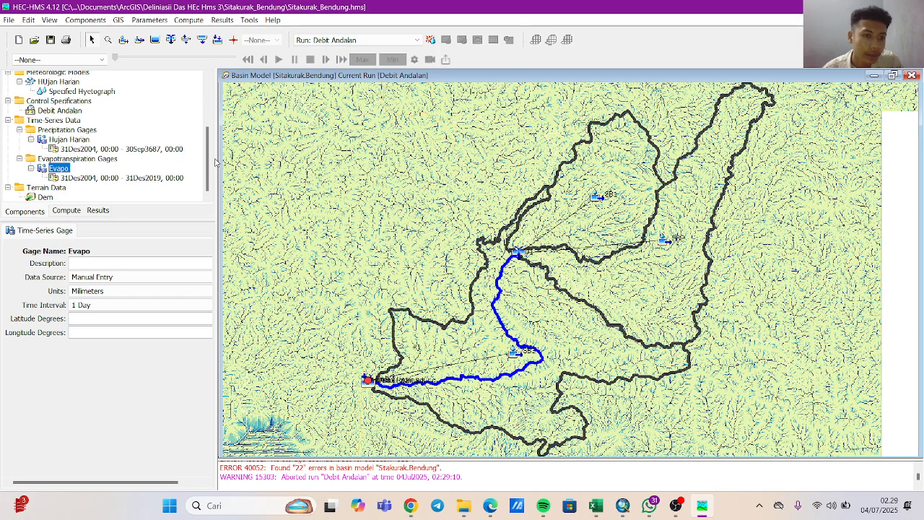
Check the subbasin gage assignments in the HUjan Harian model's Specified Hyetograph and go on to the Control Specifications.
left_click_drag(208, 154, 207, 145)
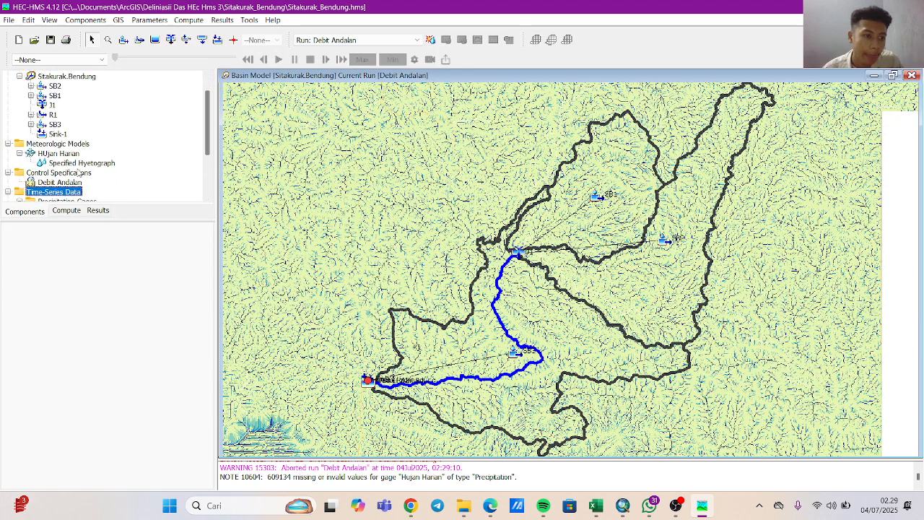
left_click(78, 163)
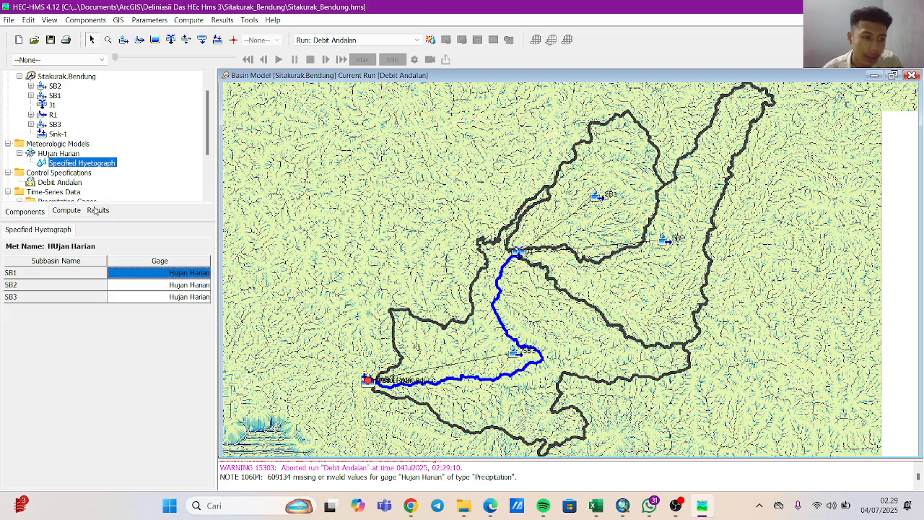
left_click(63, 173)
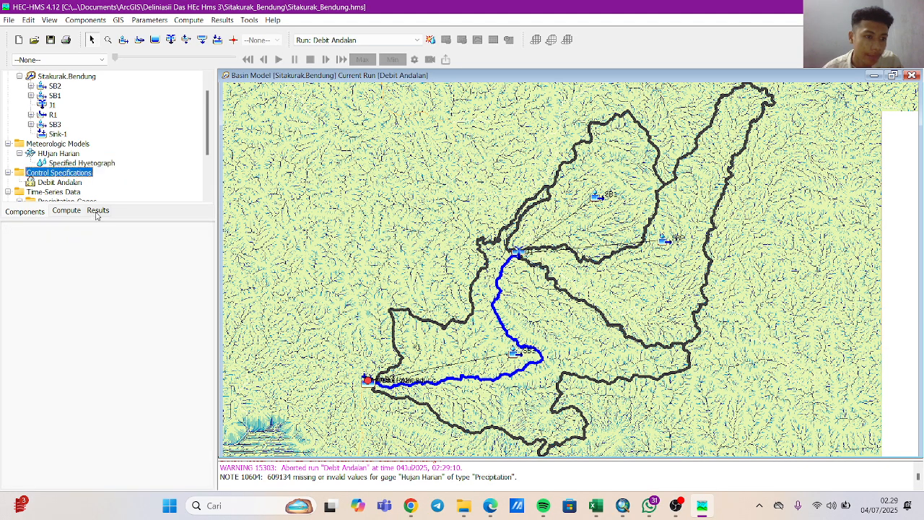
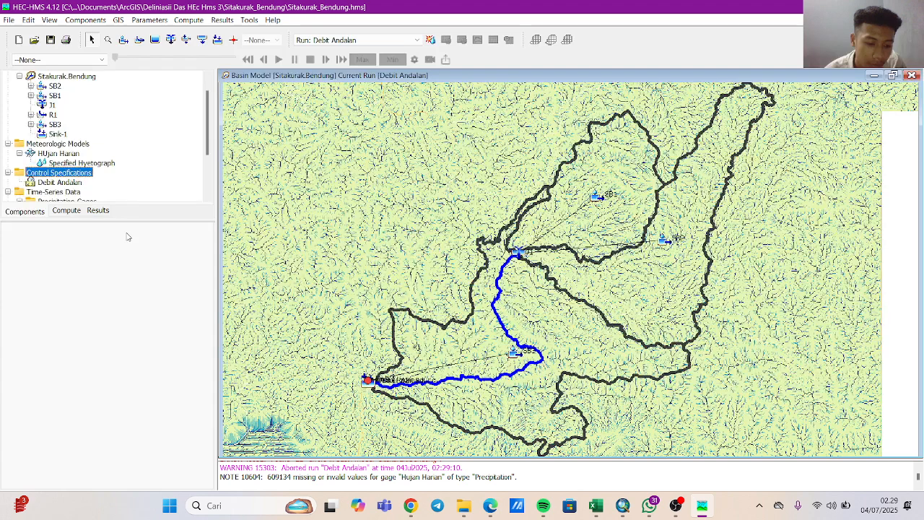
Review the HUjan Harian meteorologic model's settings and its Specified Hyetograph entry.
left_click(68, 155)
left_click(61, 163)
left_click(52, 155)
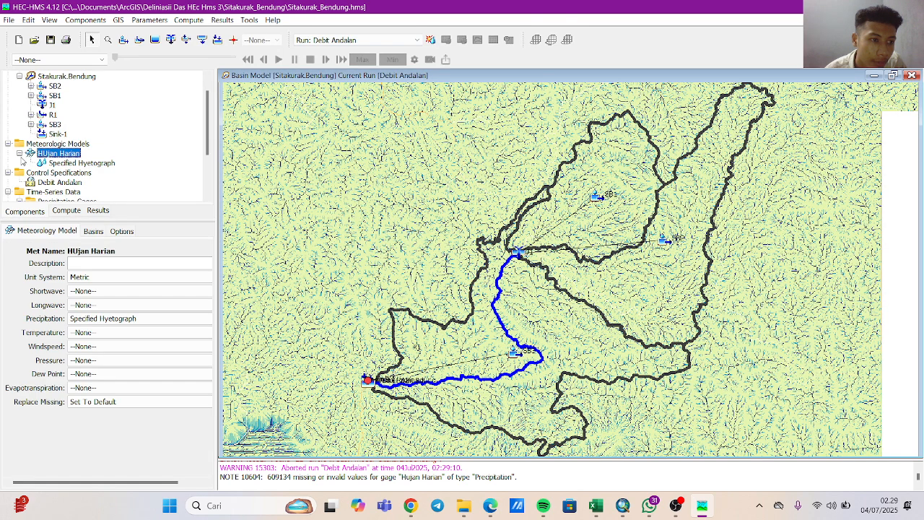
left_click(20, 153)
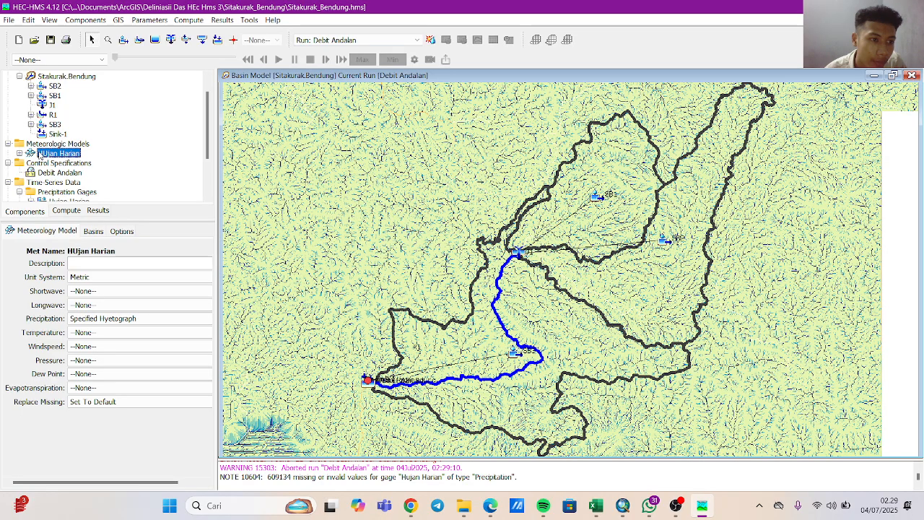
left_click(40, 154)
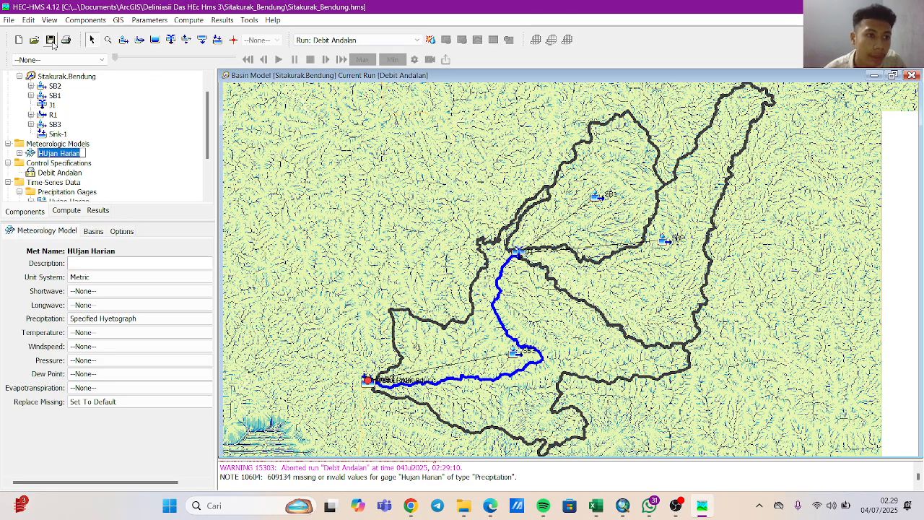
left_click(118, 19)
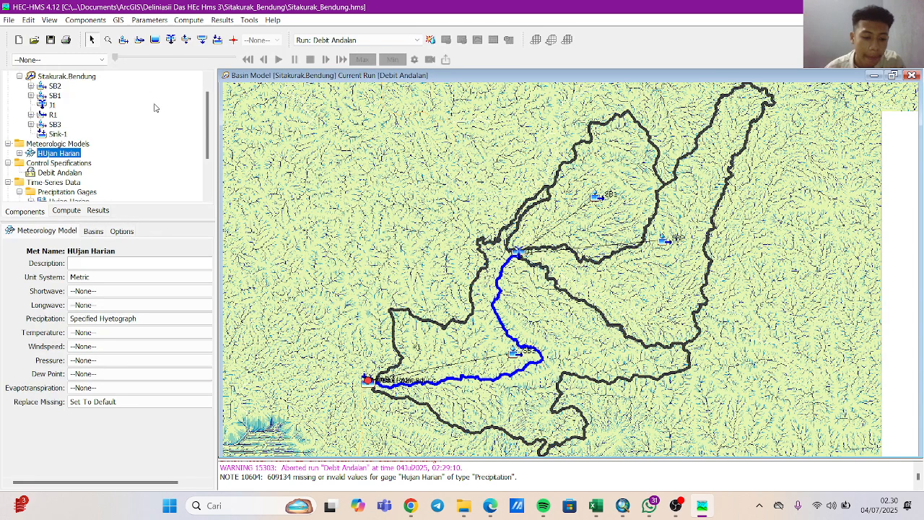
Open the Meteorologic Model Manager and select the HUjan Harian model in it.
left_click(59, 144)
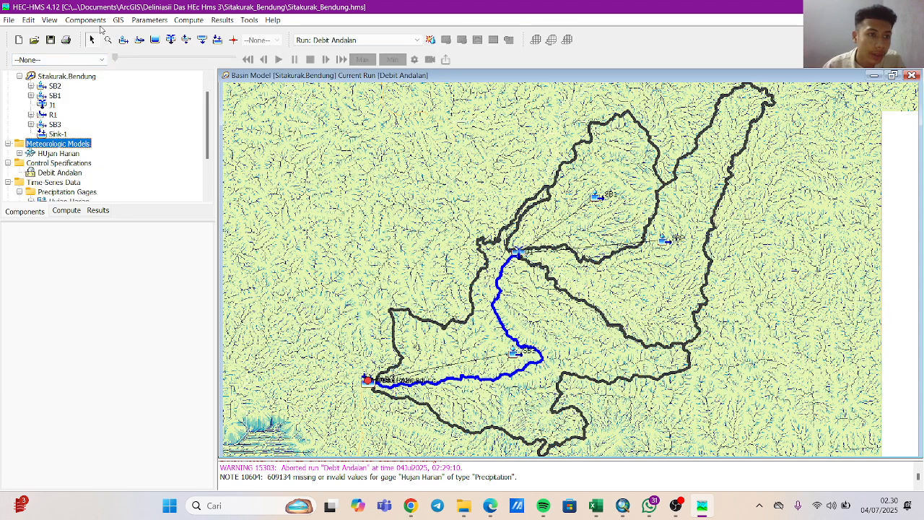
left_click(100, 22)
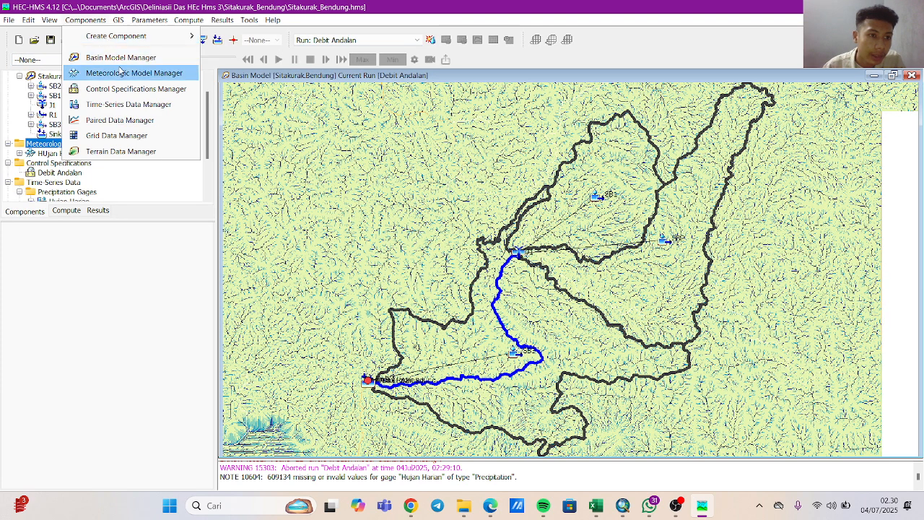
mouse_move(105, 39)
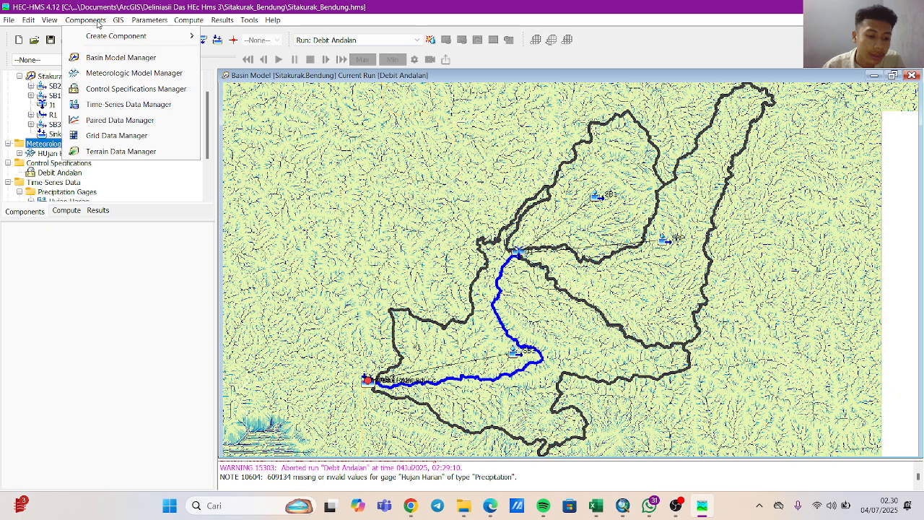
left_click(98, 23)
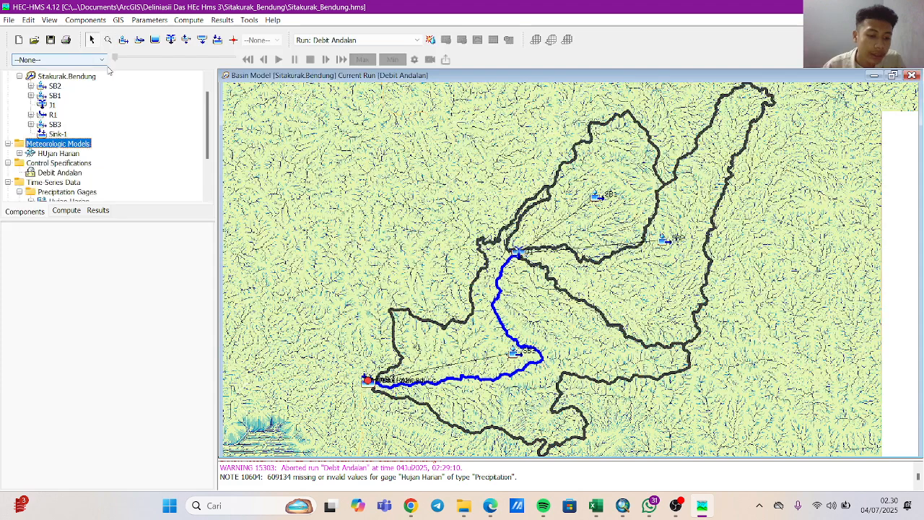
left_click(85, 19)
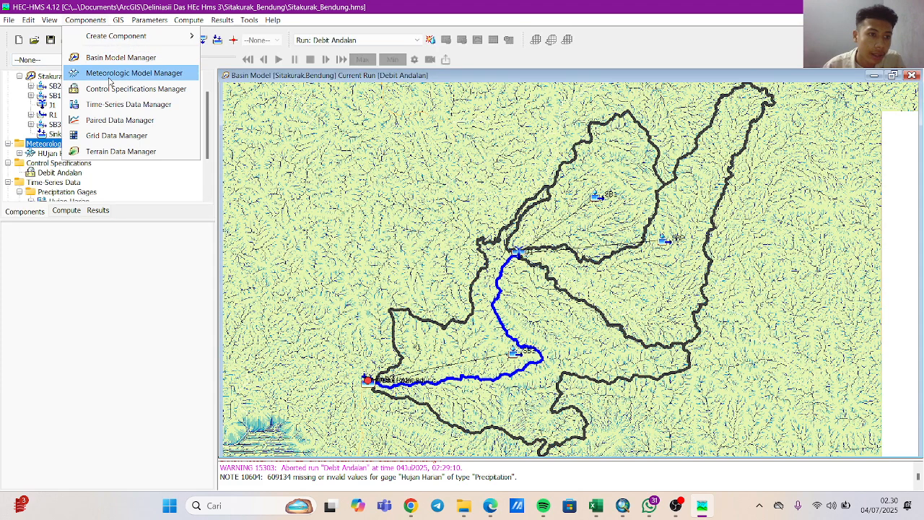
left_click(126, 69)
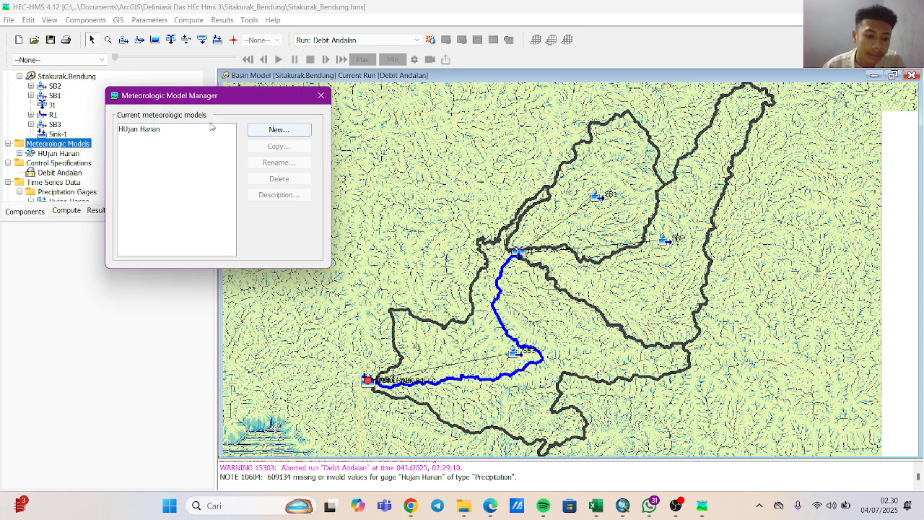
left_click(161, 127)
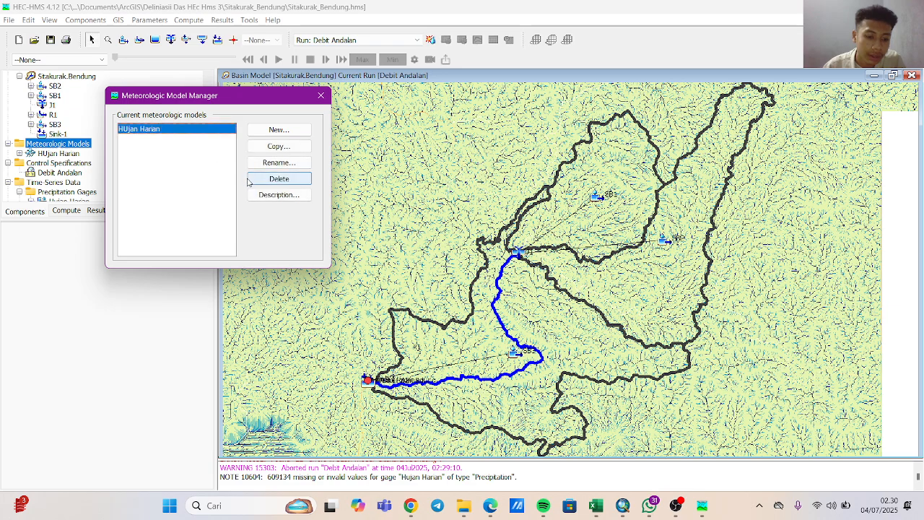
Try to create a new meteorologic model named hujan harian and close the Meteorologic Model Manager.
left_click(271, 131)
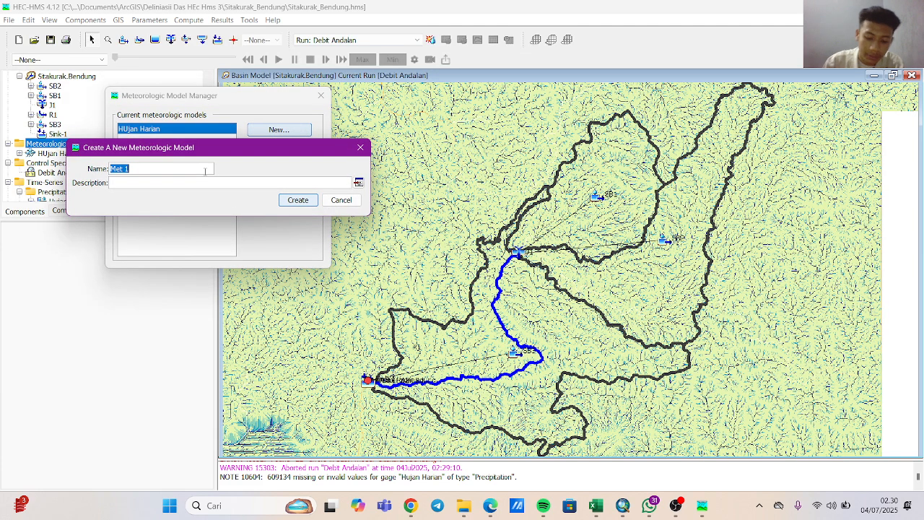
key("BackSpace")
type("H")
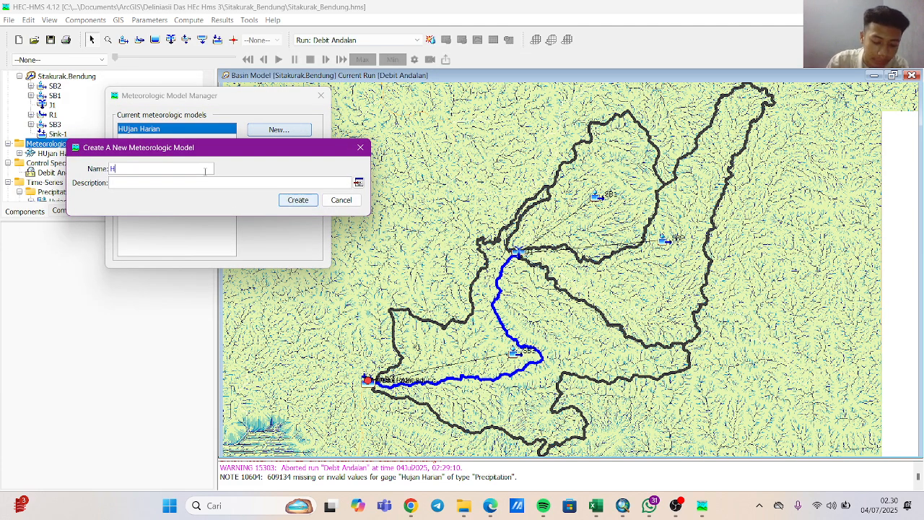
type("Uja")
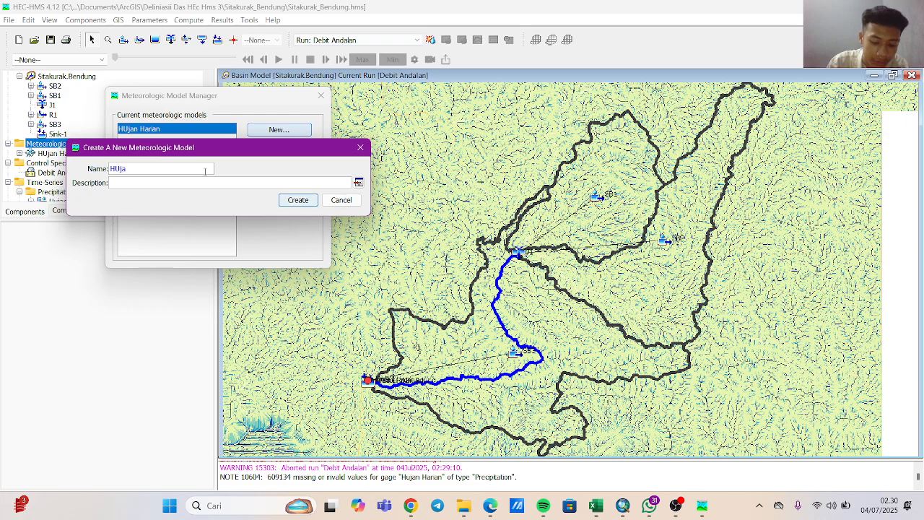
type("na")
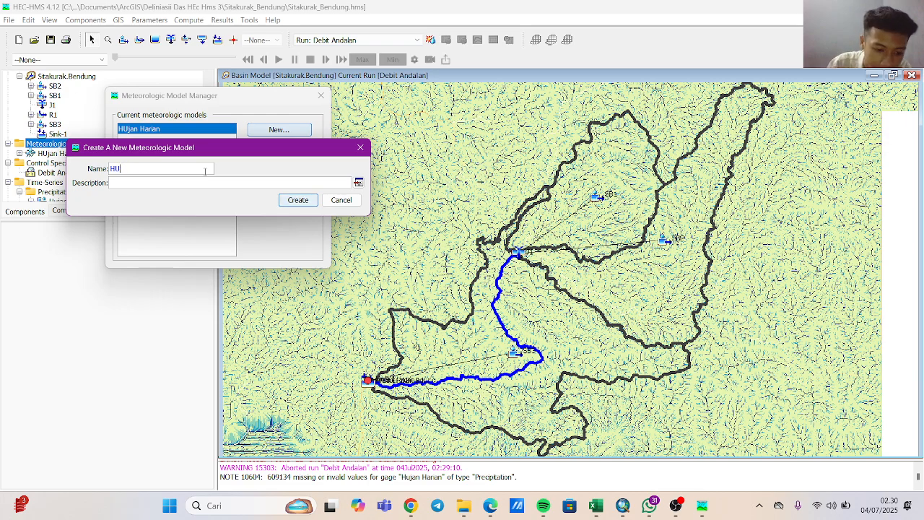
key("BackSpace")
key("BackSpace")
type("Huja")
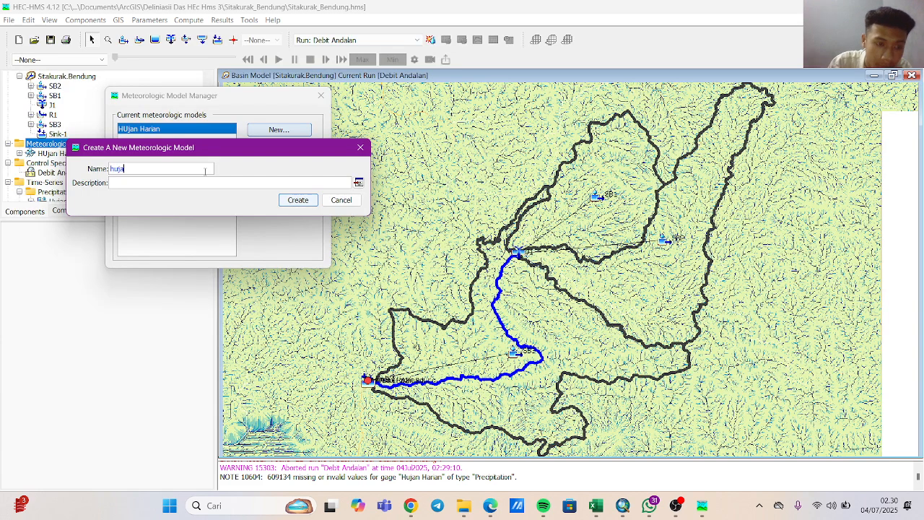
type("n harian")
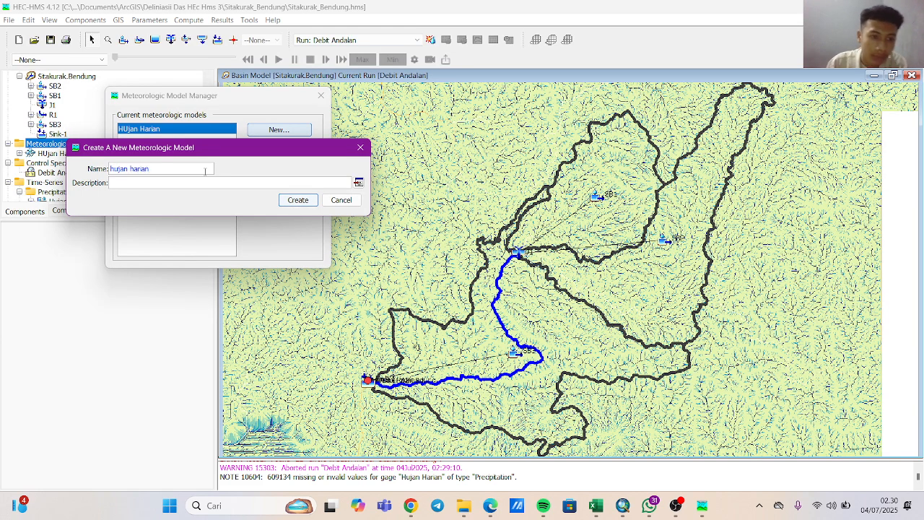
left_click(283, 200)
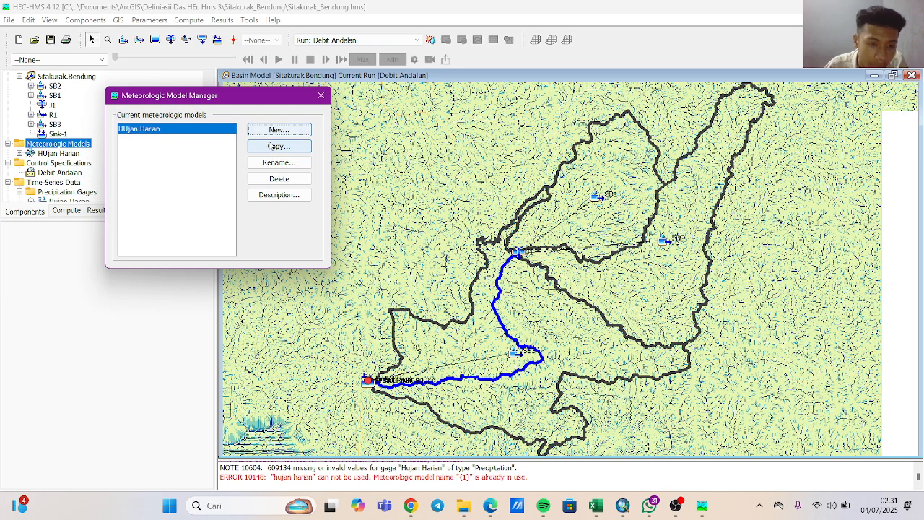
left_click(321, 95)
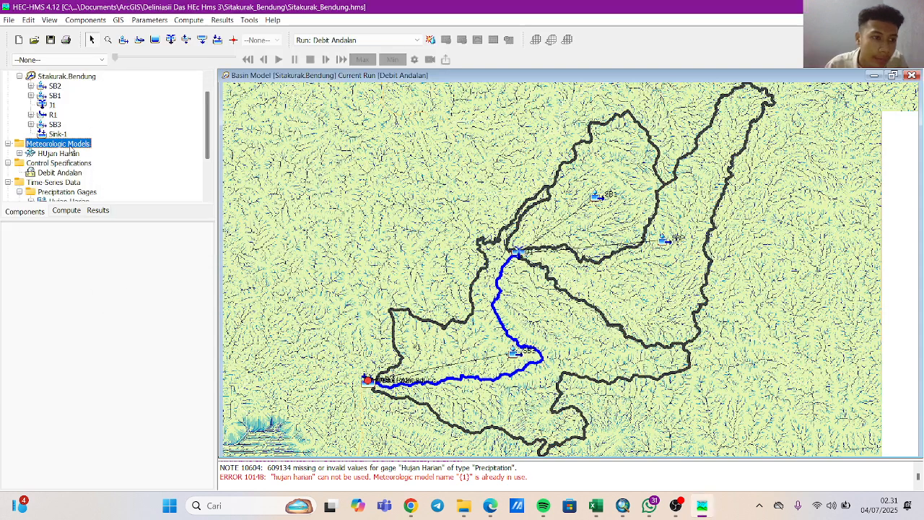
Check which gages the HUjan Harian model's Specified Hyetograph assigns to the subbasins.
left_click(64, 153)
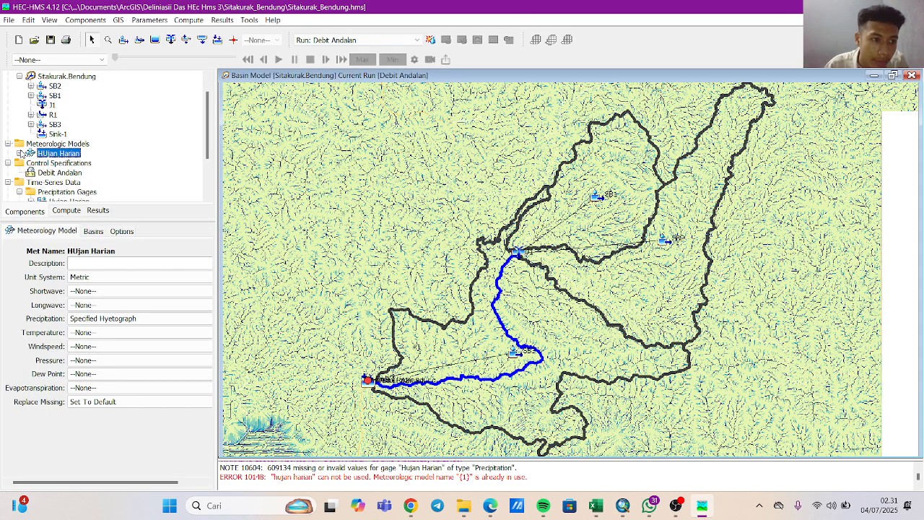
left_click(20, 153)
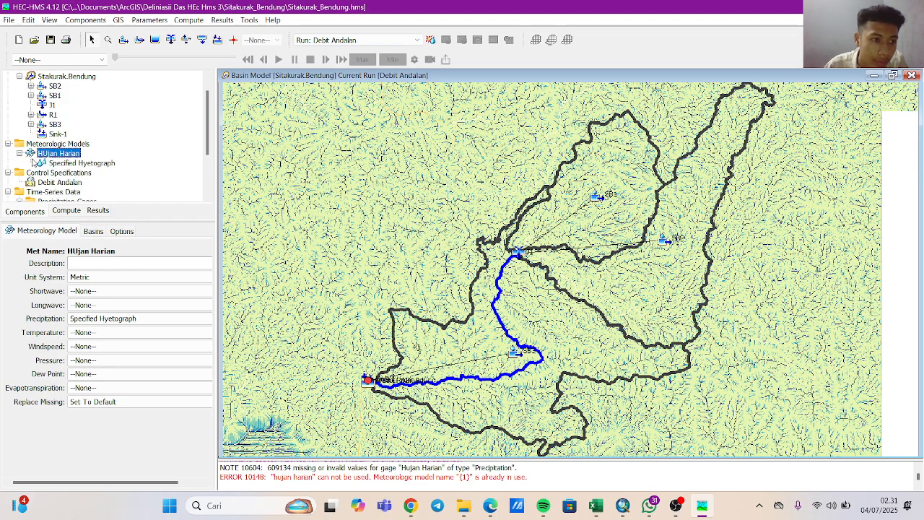
left_click(41, 164)
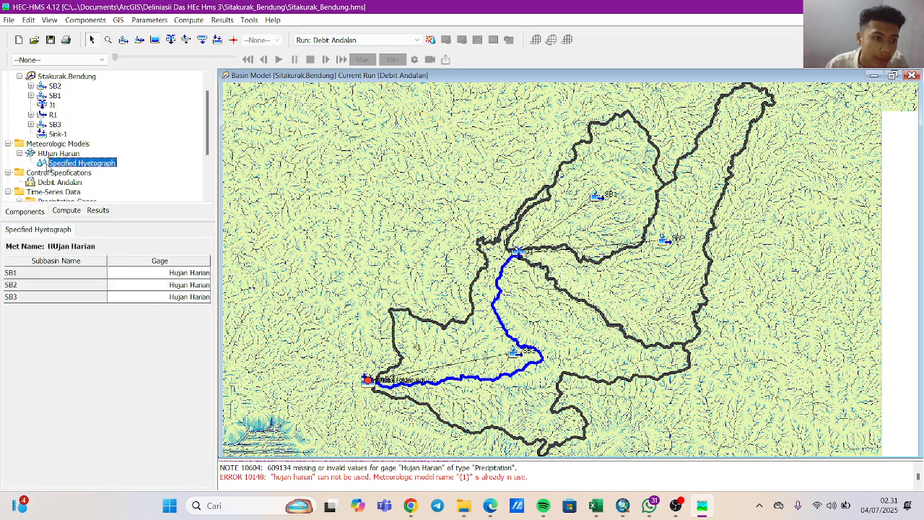
Try to compute the Debit Andalan run again and close its progress window.
left_click(67, 210)
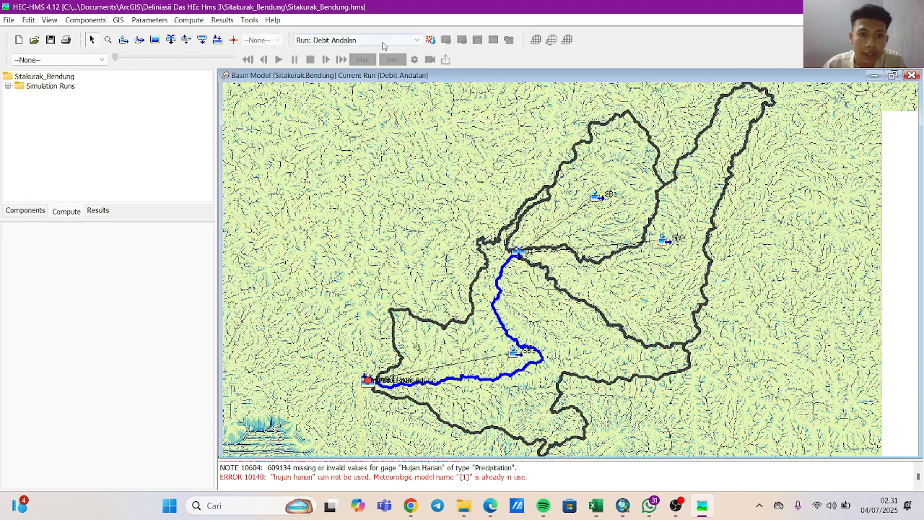
left_click(384, 41)
left_click(394, 59)
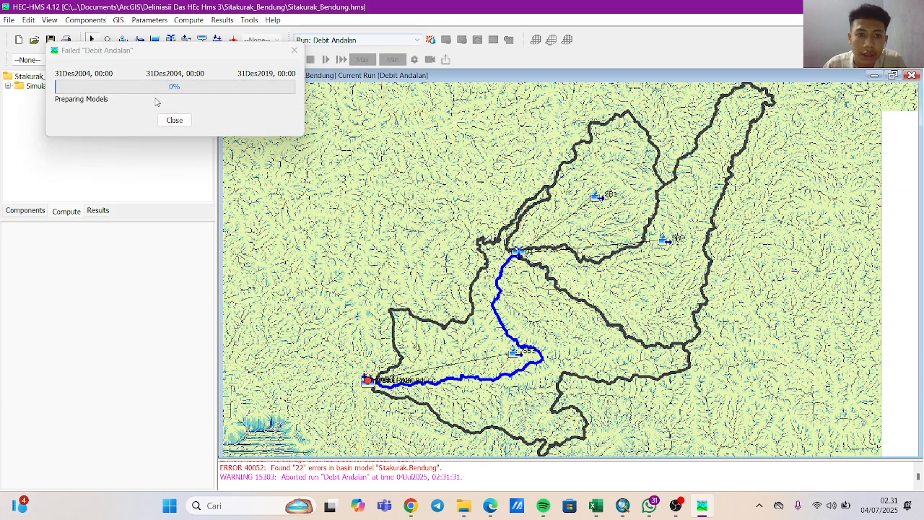
left_click(159, 91)
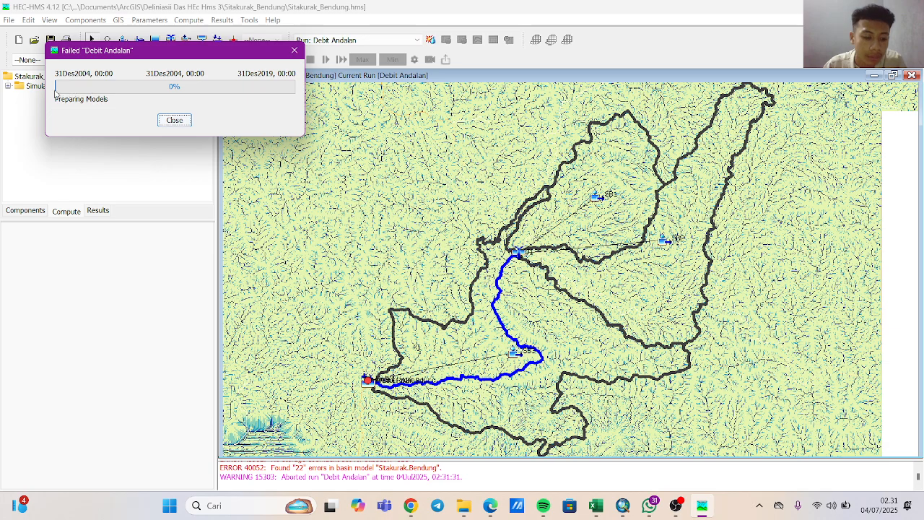
left_click(92, 210)
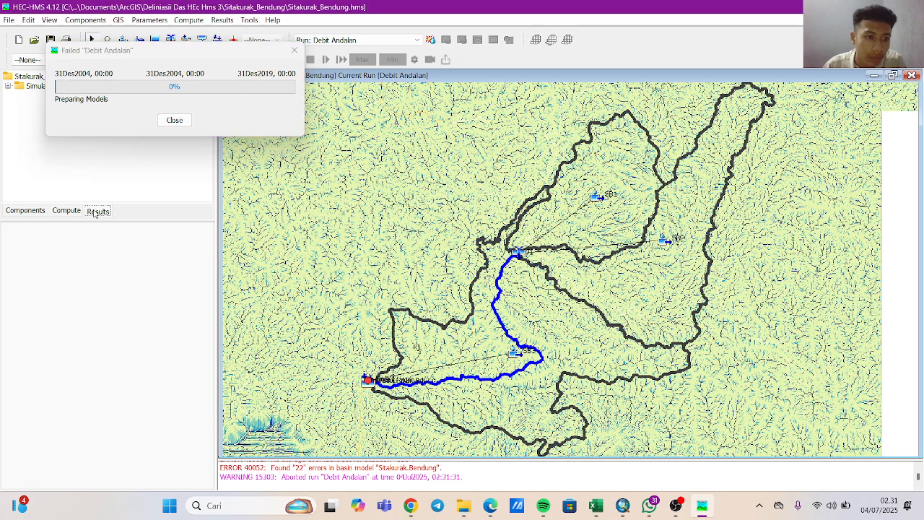
left_click(175, 120)
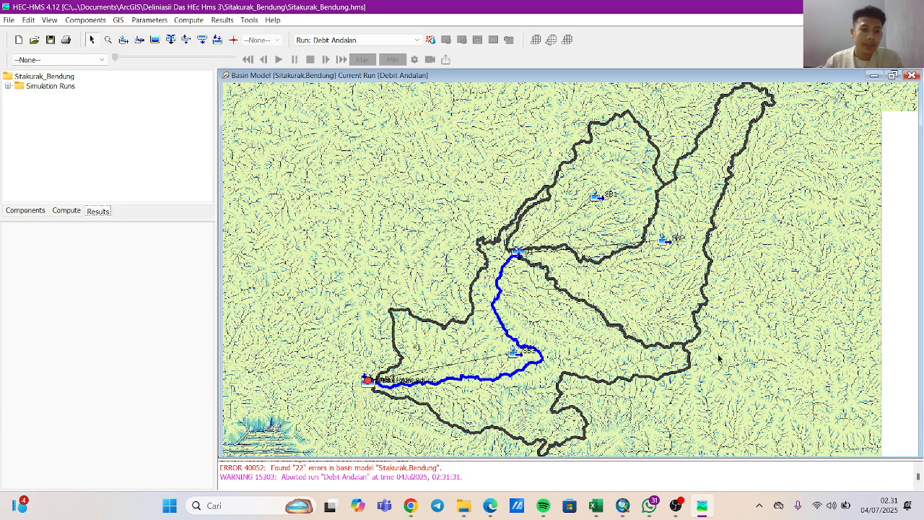
Move the SB3 subbasin element eastward on the basin map, onto the subbasin's southeastern boundary line.
left_click(653, 350)
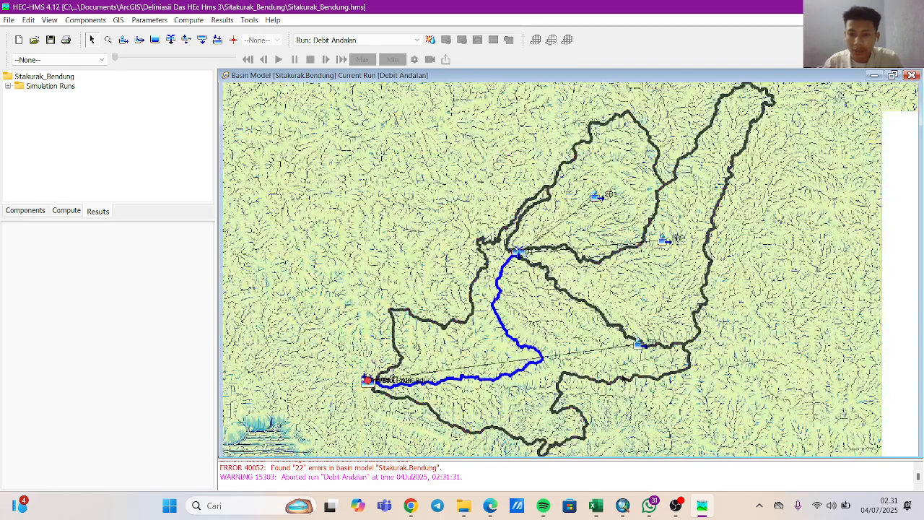
left_click(620, 377)
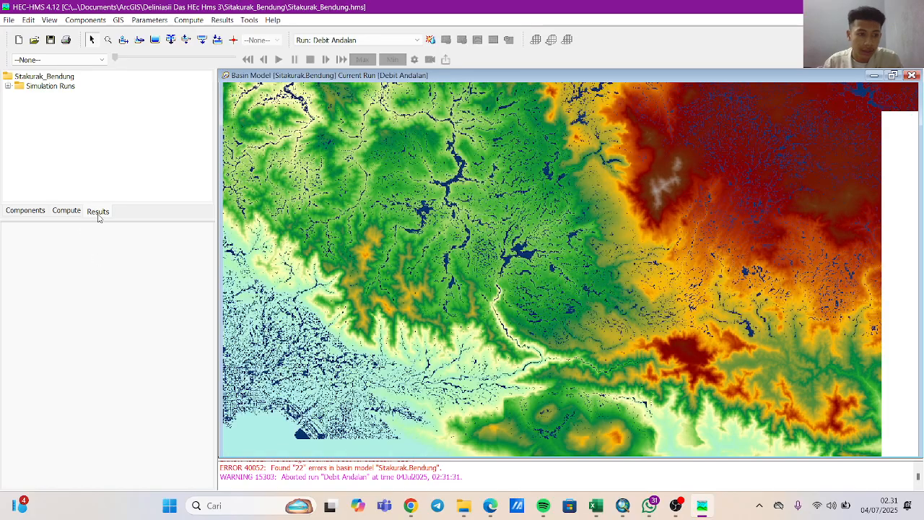
left_click(99, 214)
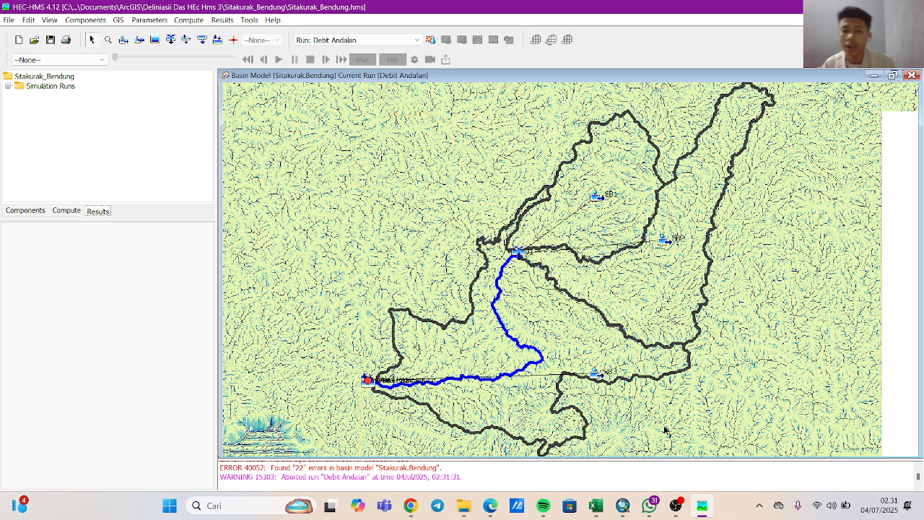
mouse_move(676, 505)
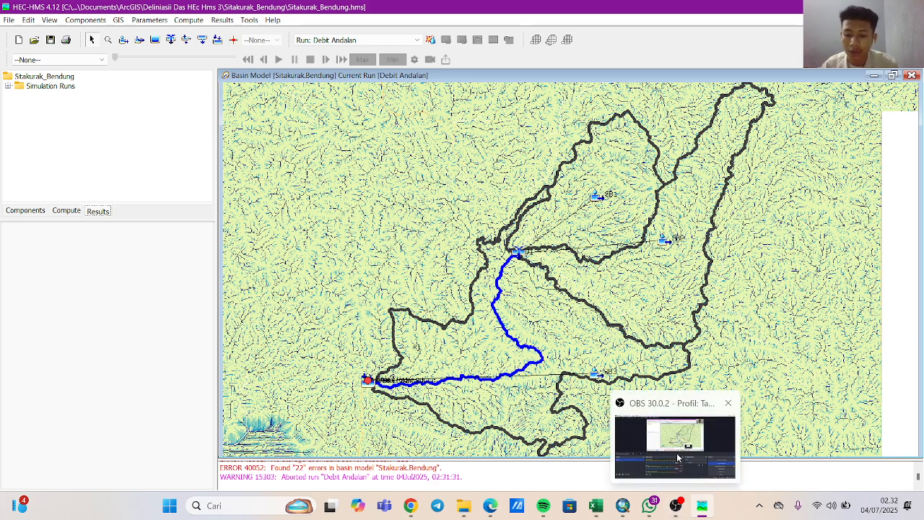